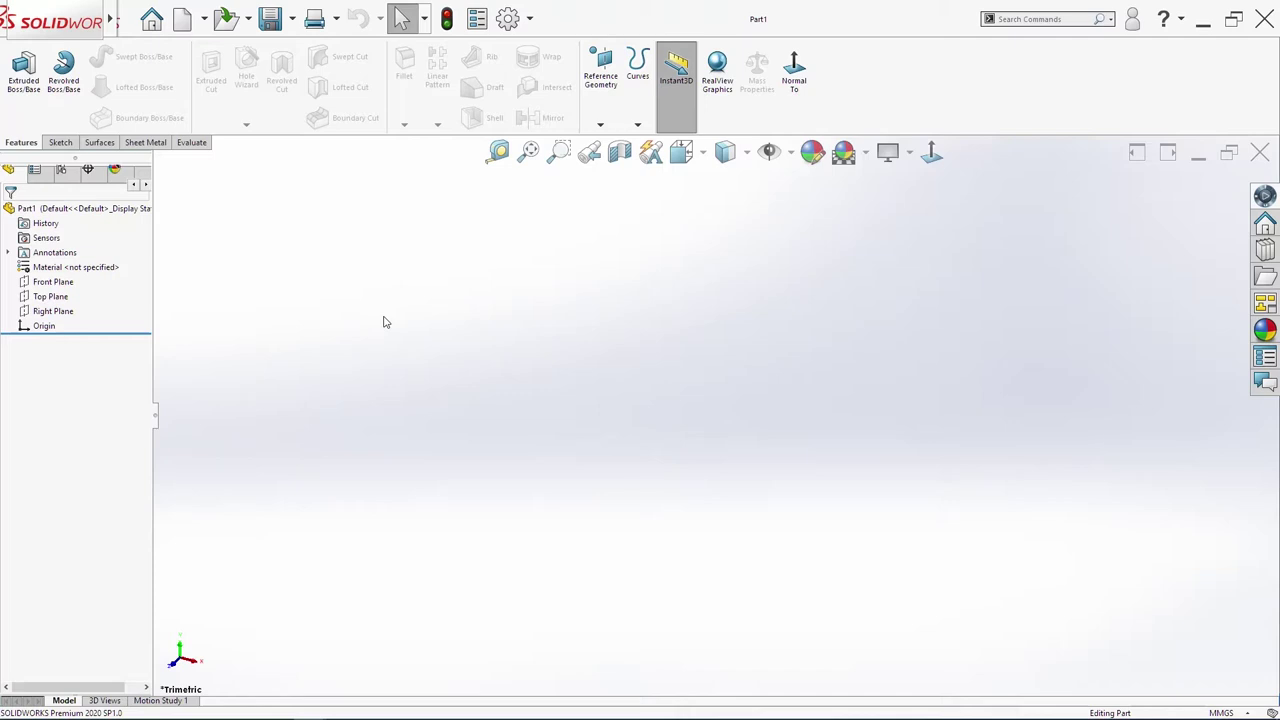
Step: Sketch a center rectangle on the Front Plane, centred on the origin and about 58 mm wide
right_click(62, 283)
click(74, 268)
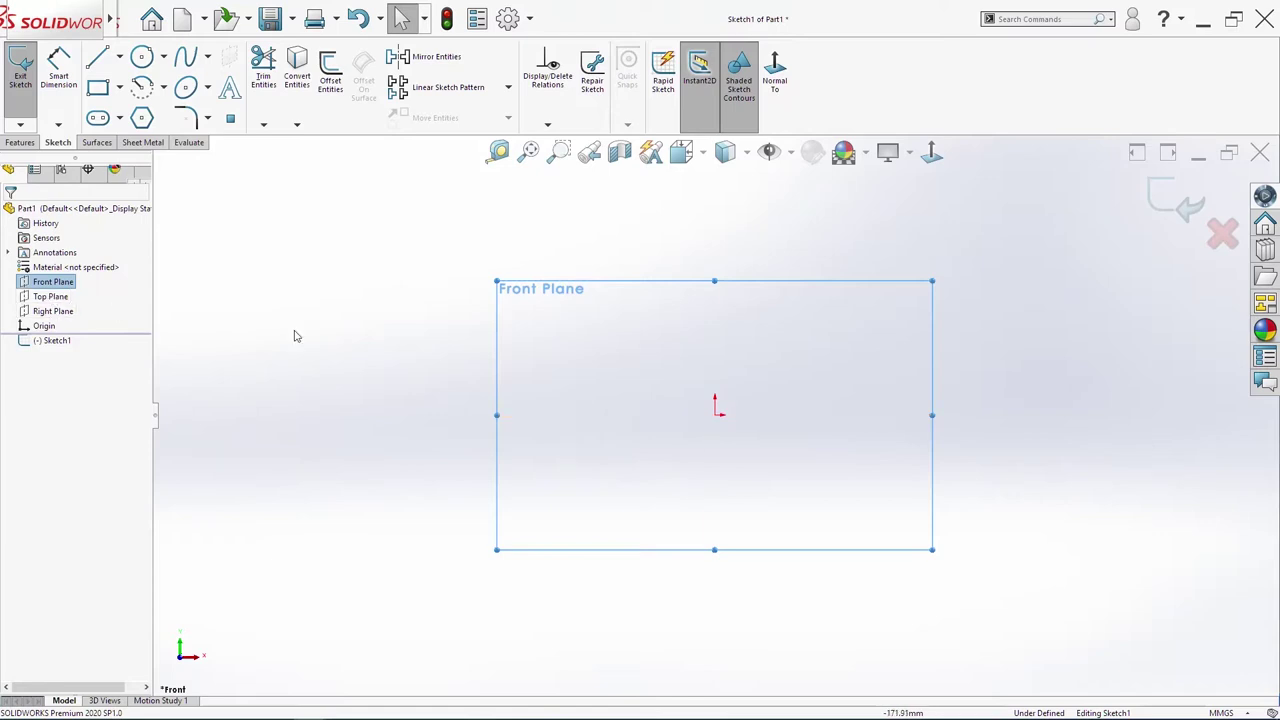
click(97, 87)
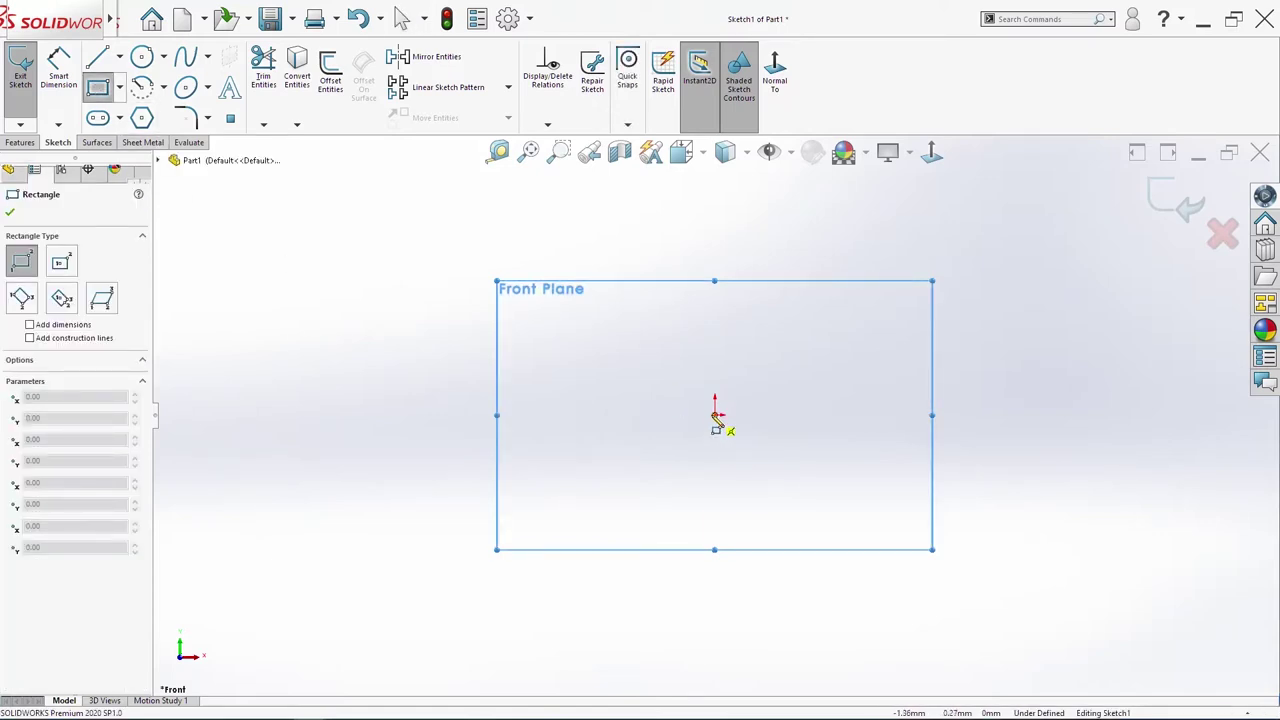
click(119, 88)
click(138, 127)
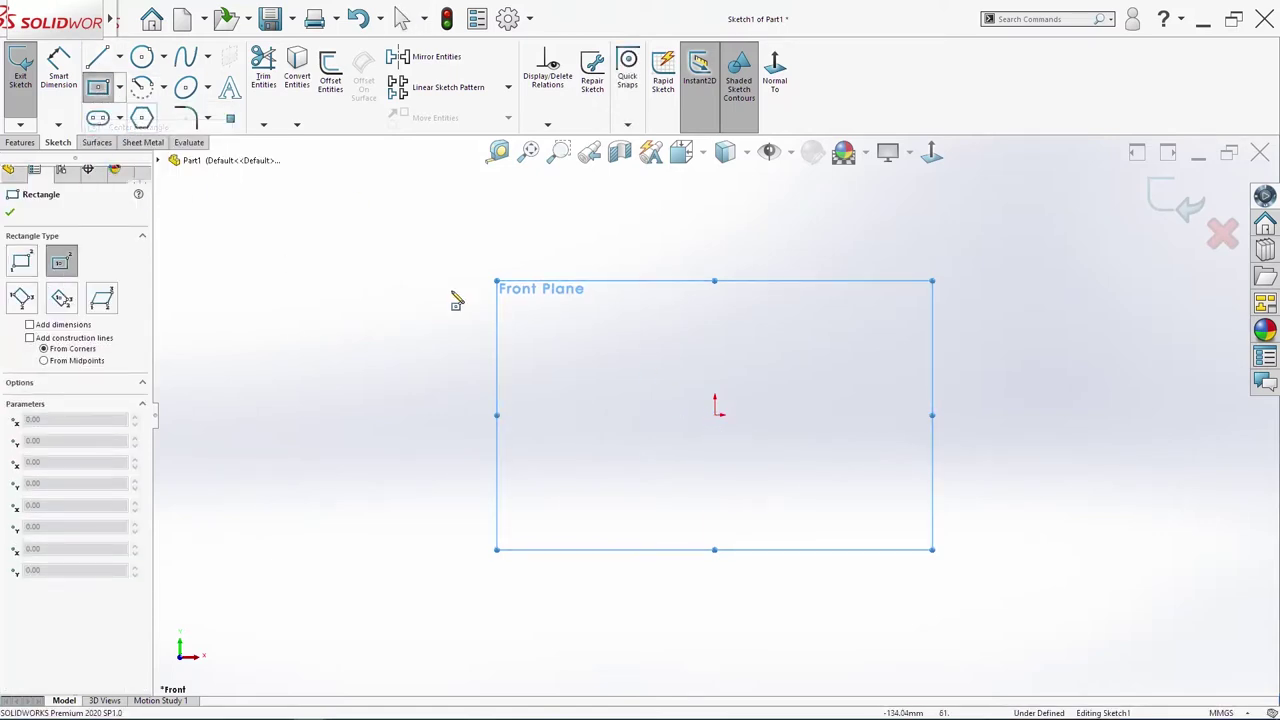
click(715, 413)
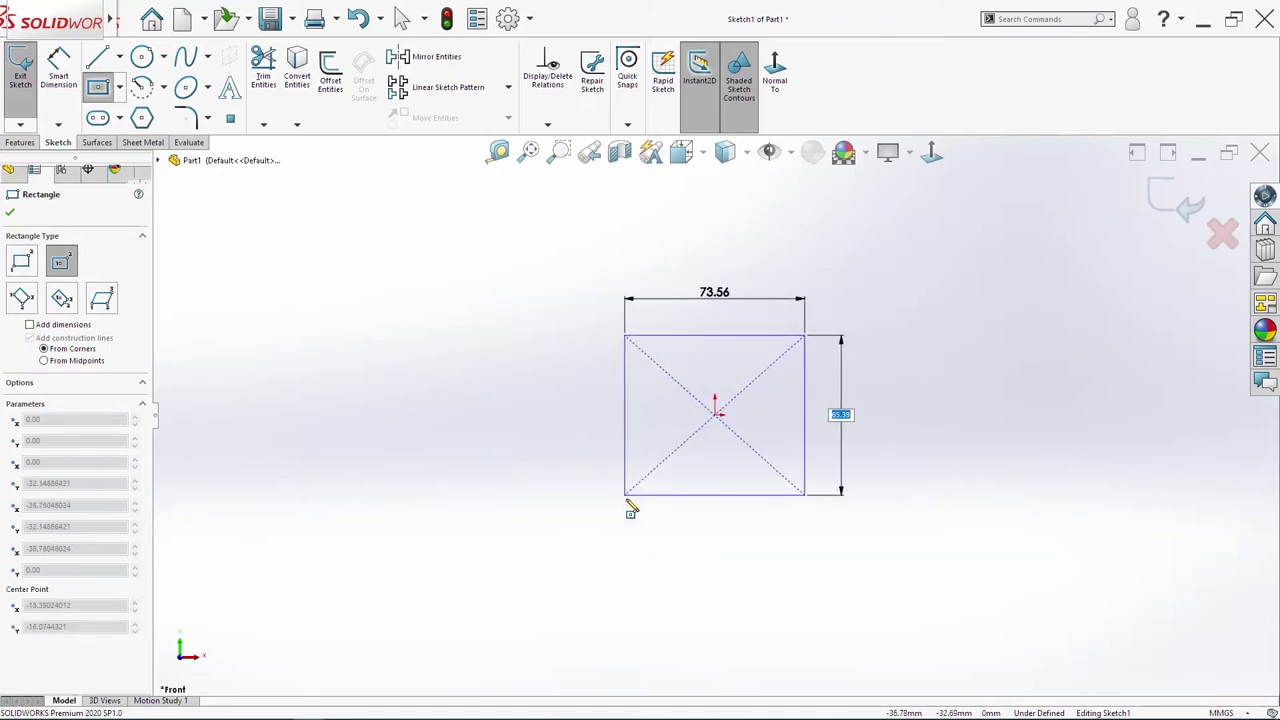
click(644, 505)
key(Escape)
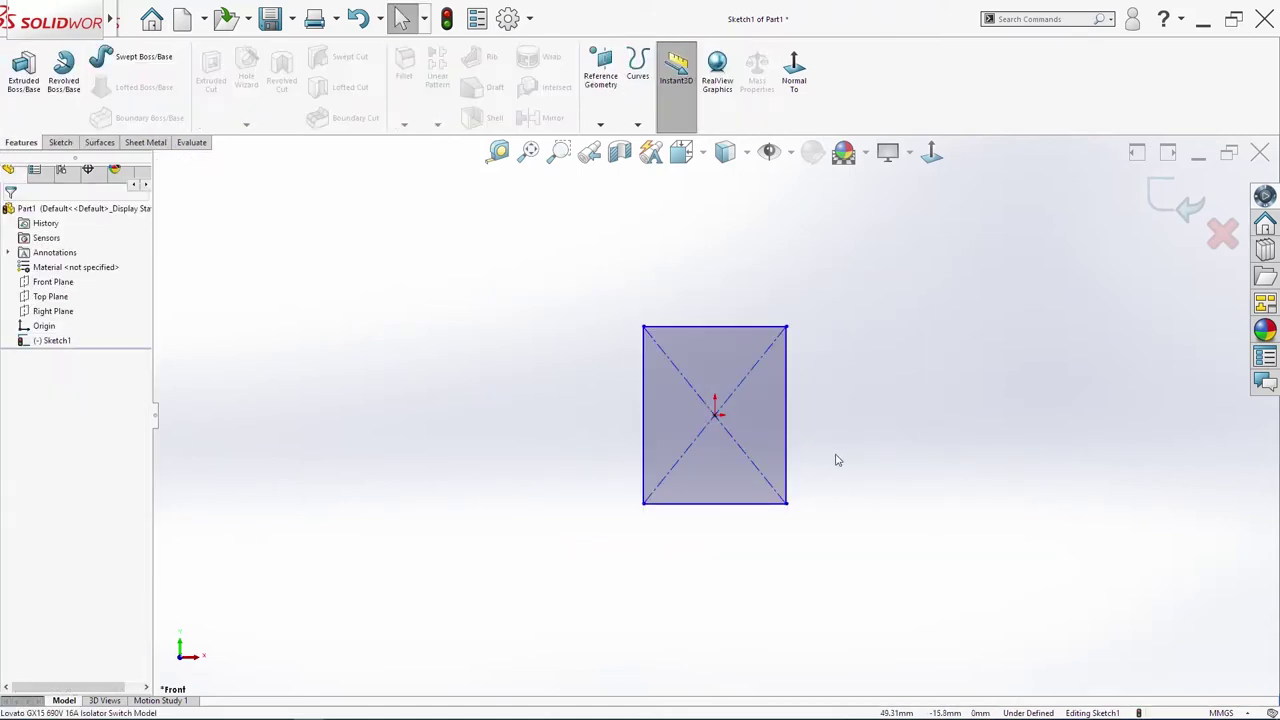
Step: Dimension the rectangle's upper horizontal side to 48 mm
key(s)
click(862, 510)
click(719, 327)
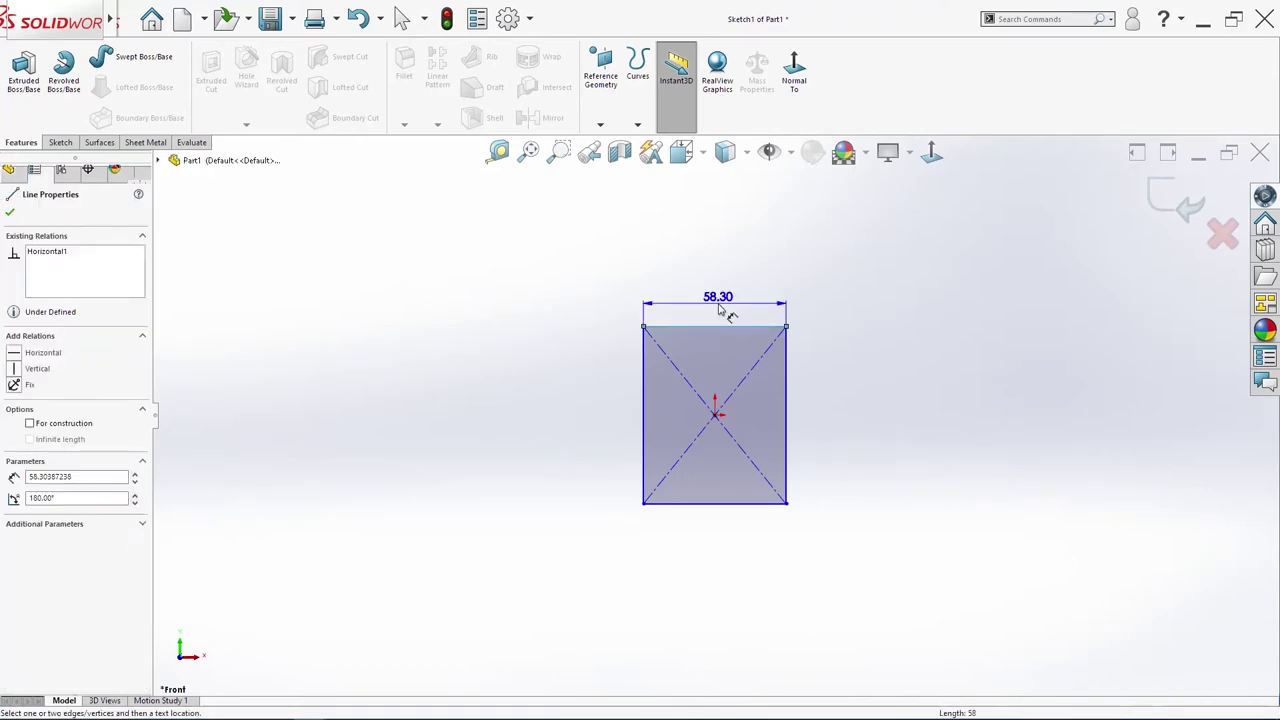
click(720, 311)
text(48)
key(Return)
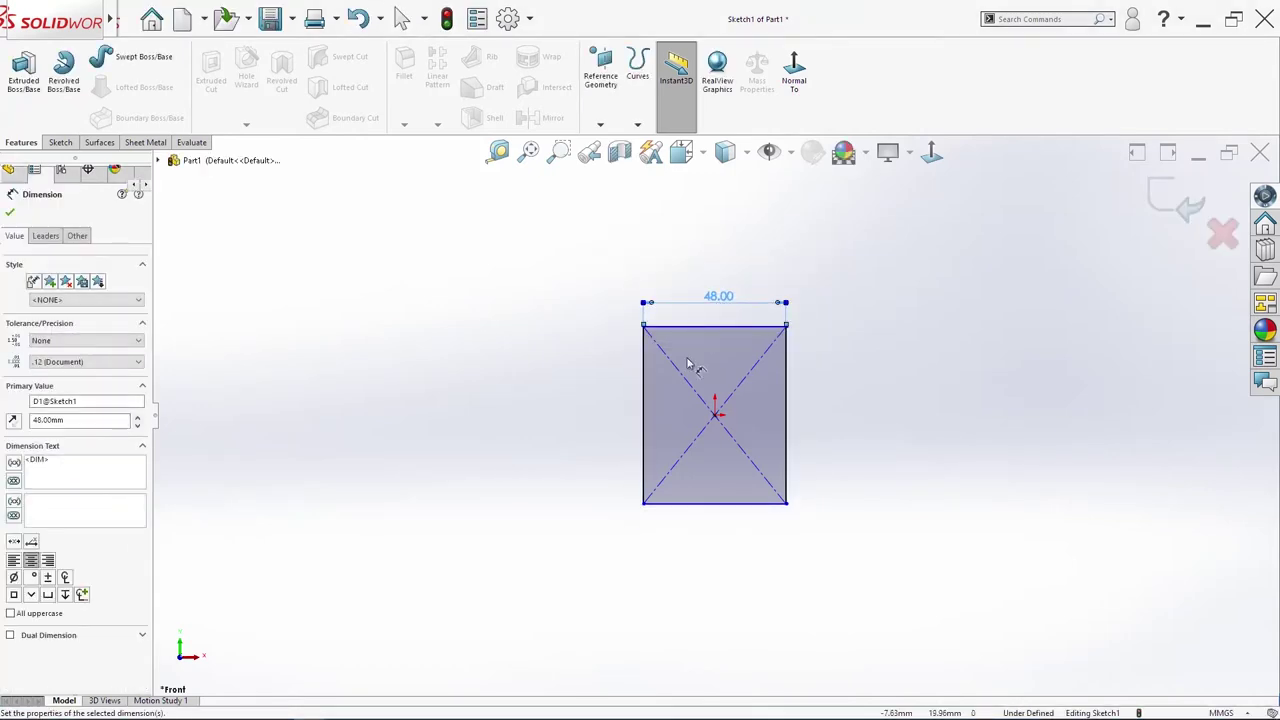
Step: Dimension the rectangle's vertical side to 48 mm
click(641, 386)
click(610, 385)
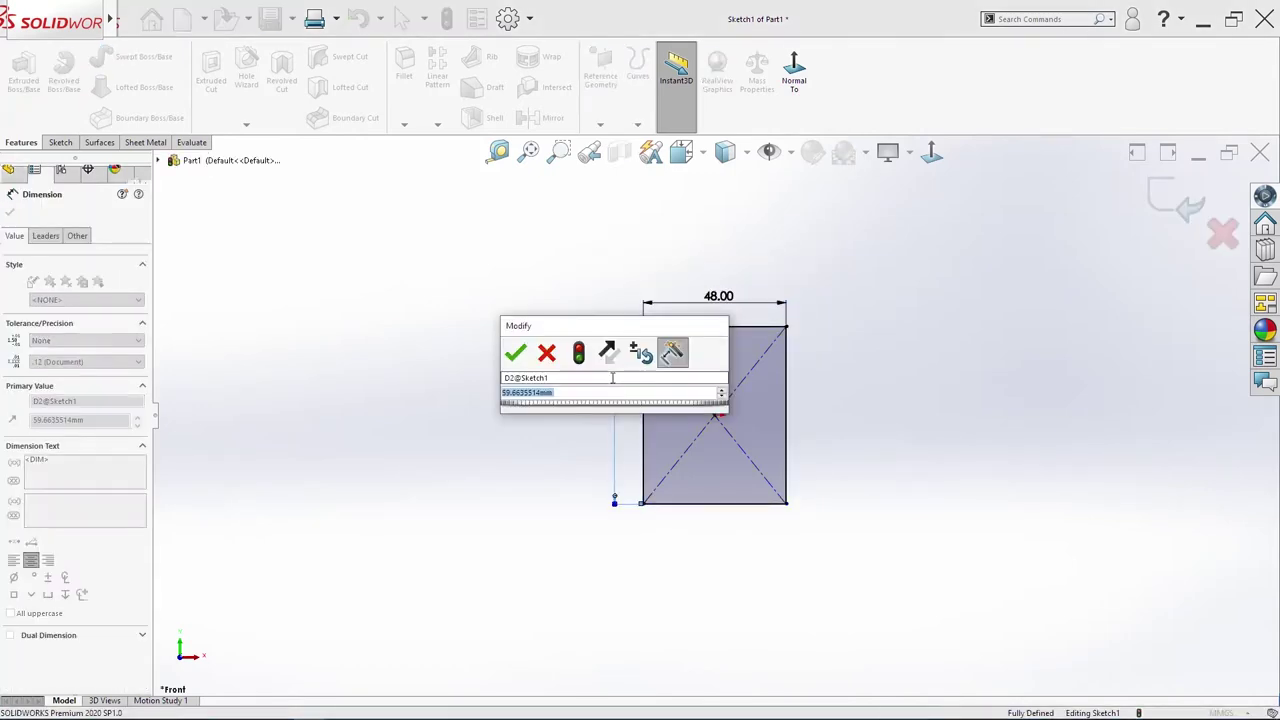
text(48)
key(Return)
scroll(811, 434, up, 1)
scroll(789, 422, down, 1)
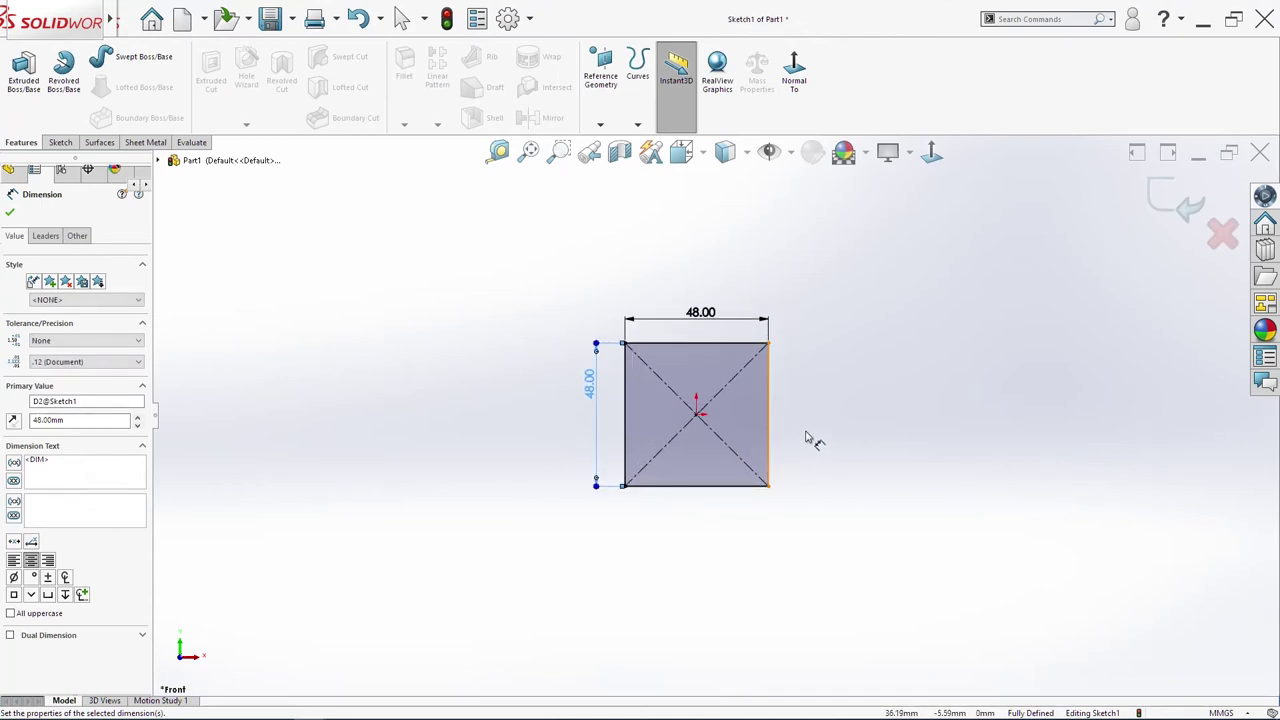
Step: Extrude the square profile as a blind boss with a depth of 29 mm
click(18, 76)
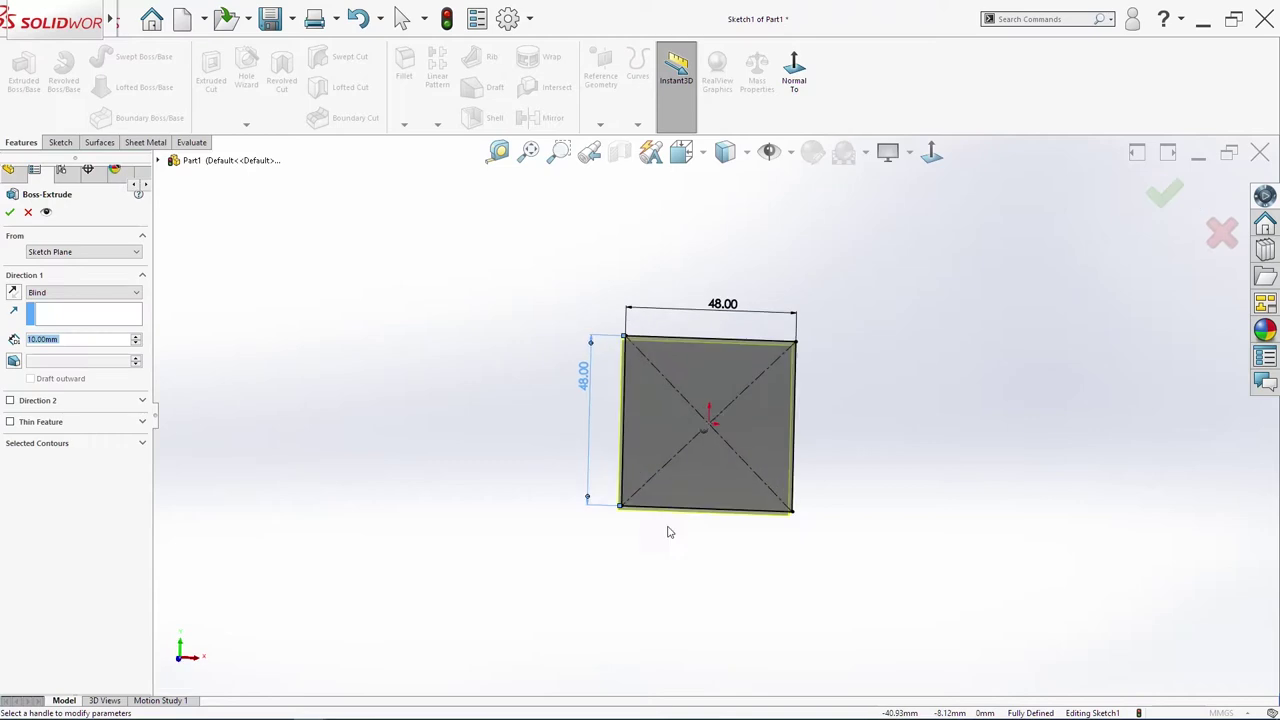
text(25)
key(Return)
click(10, 212)
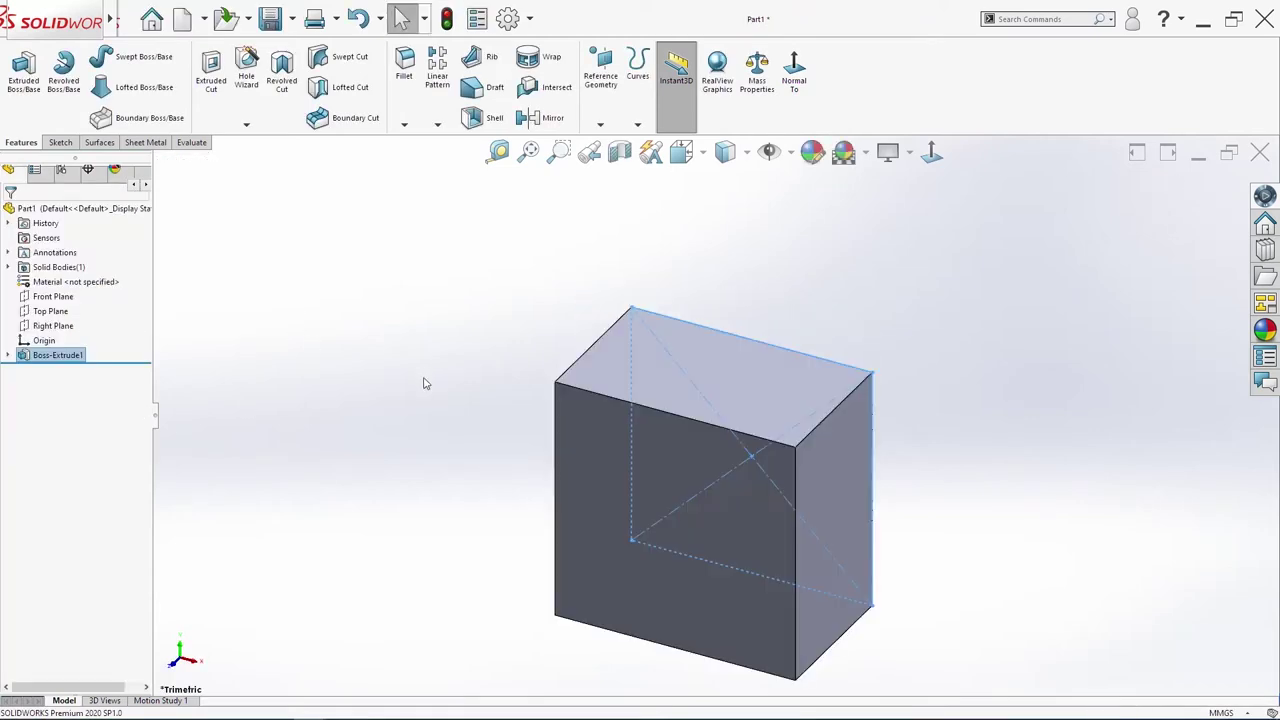
scroll(751, 499, up, 3)
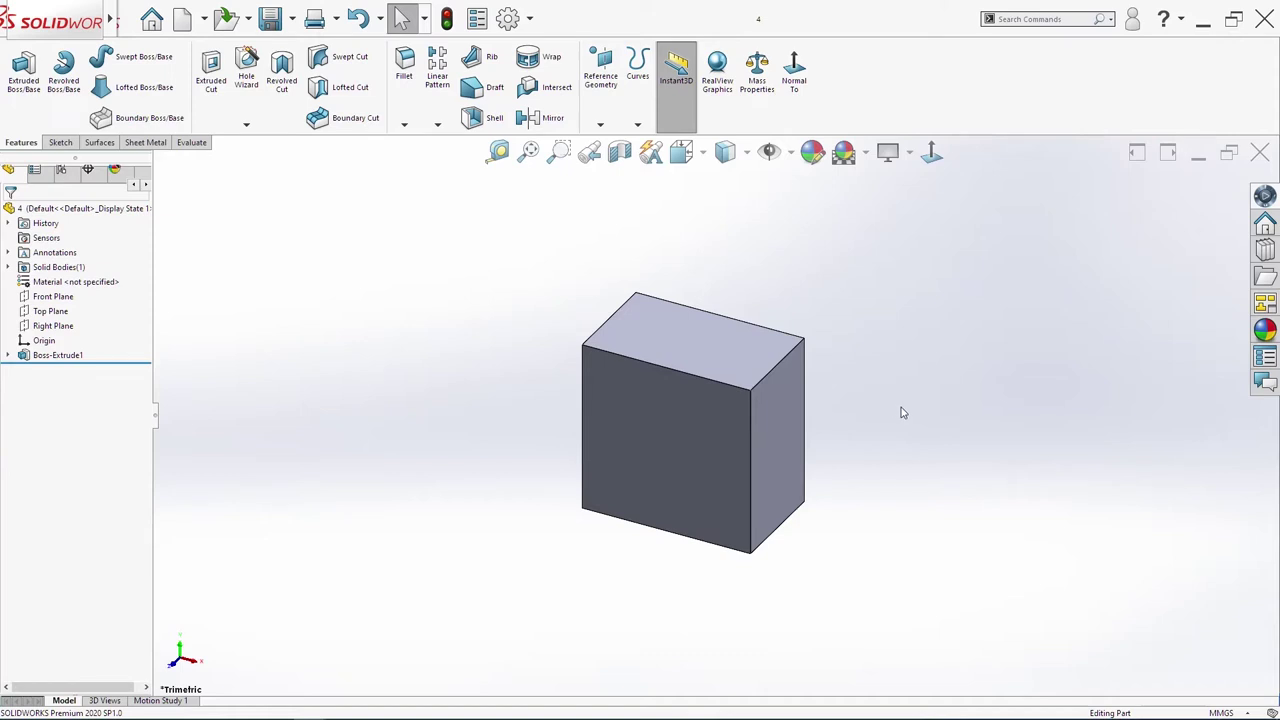
Step: Start a sketch on the block's front face and draw a circle about 29 mm in diameter centred on the origin
click(698, 518)
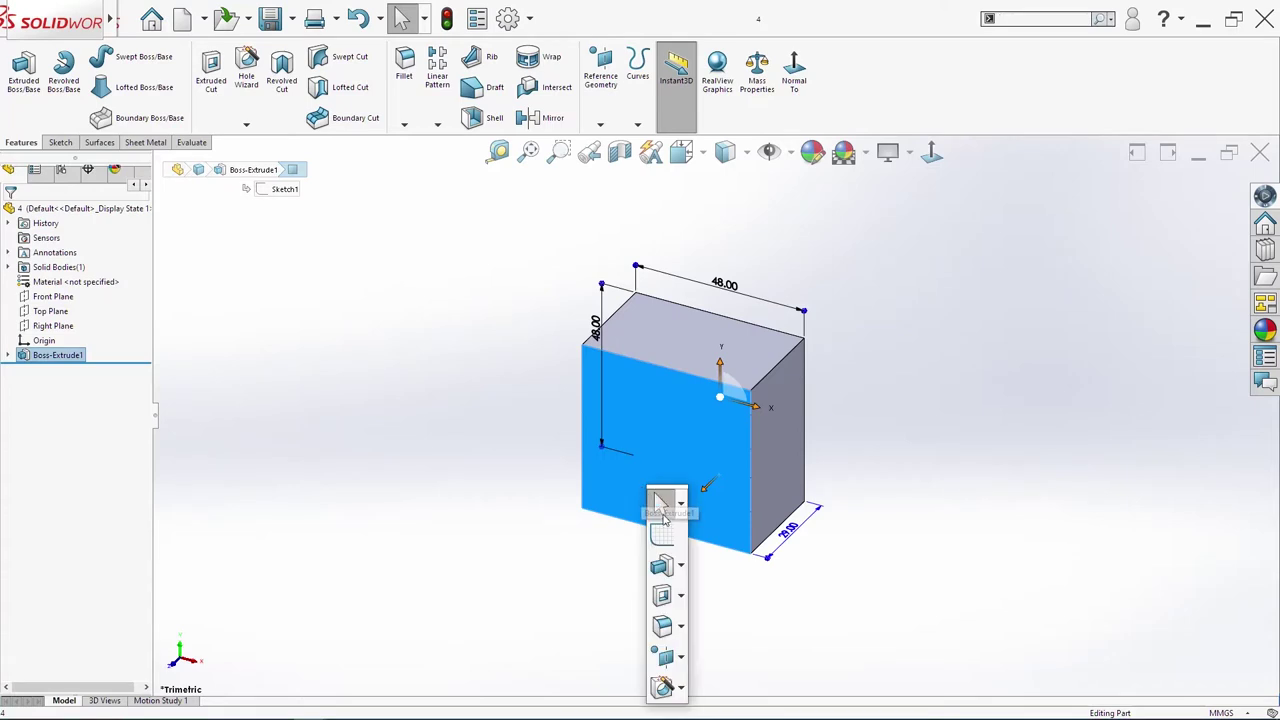
click(663, 531)
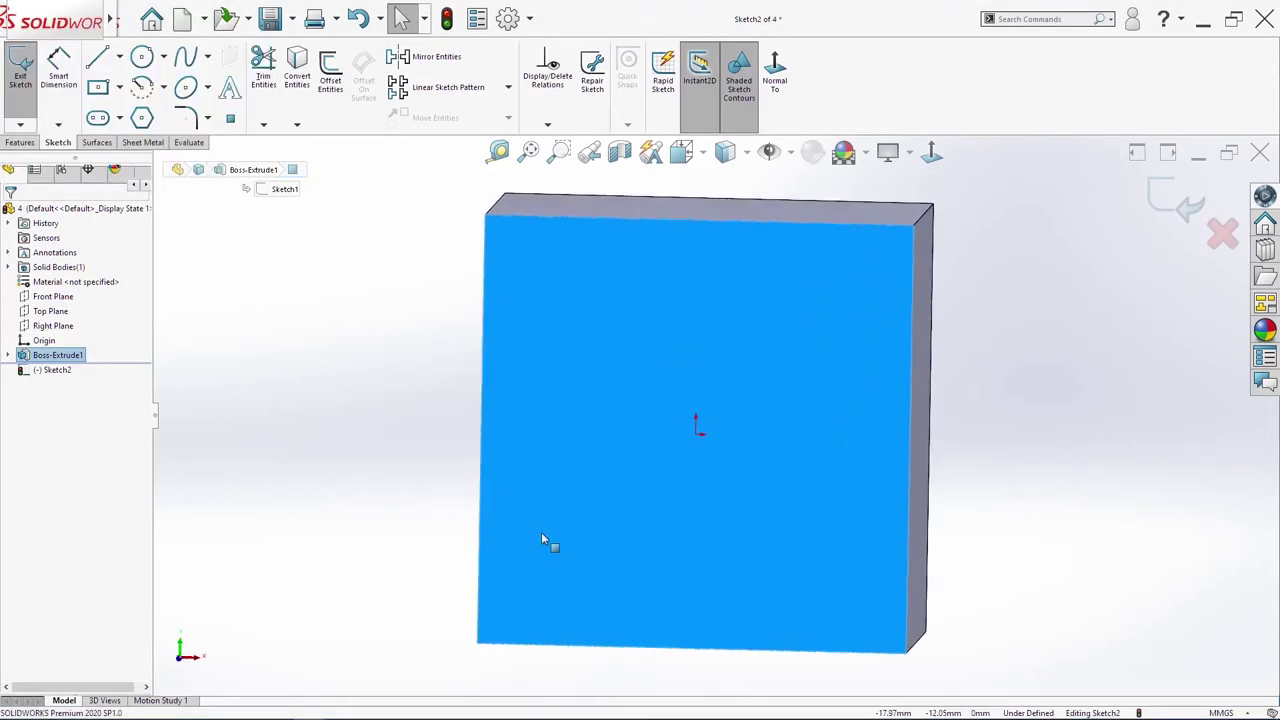
key(s)
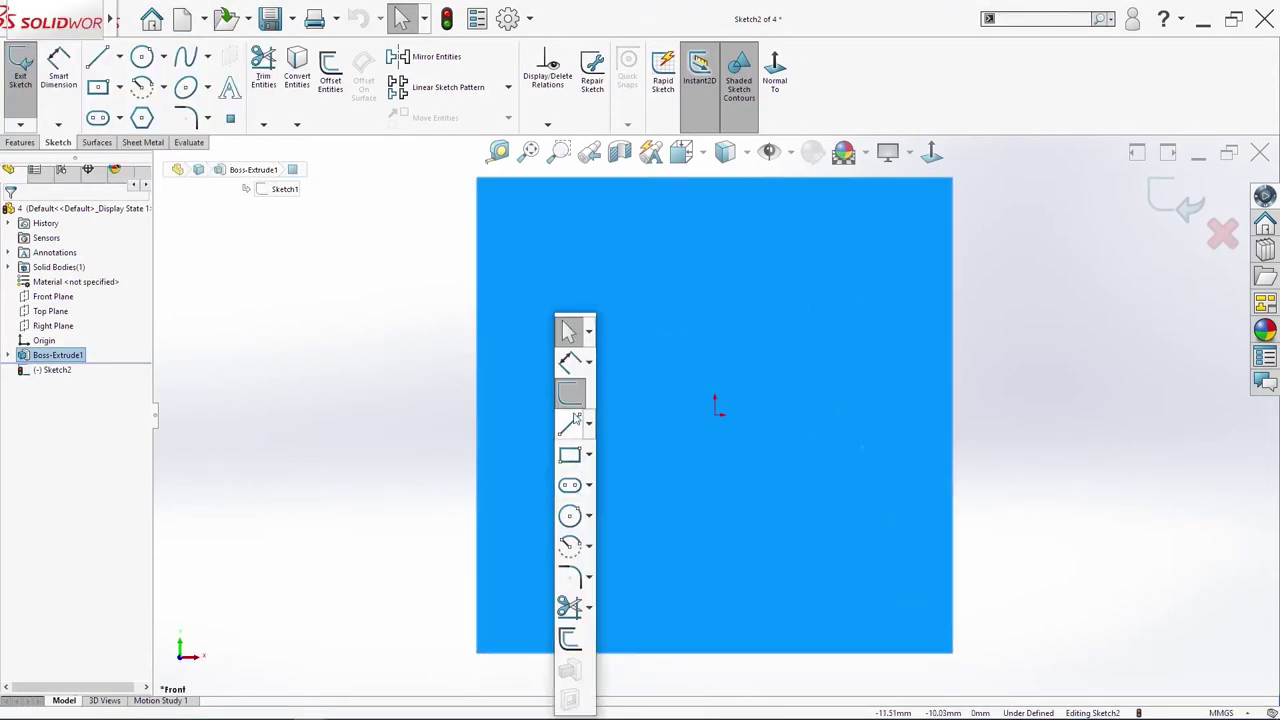
click(569, 515)
click(715, 408)
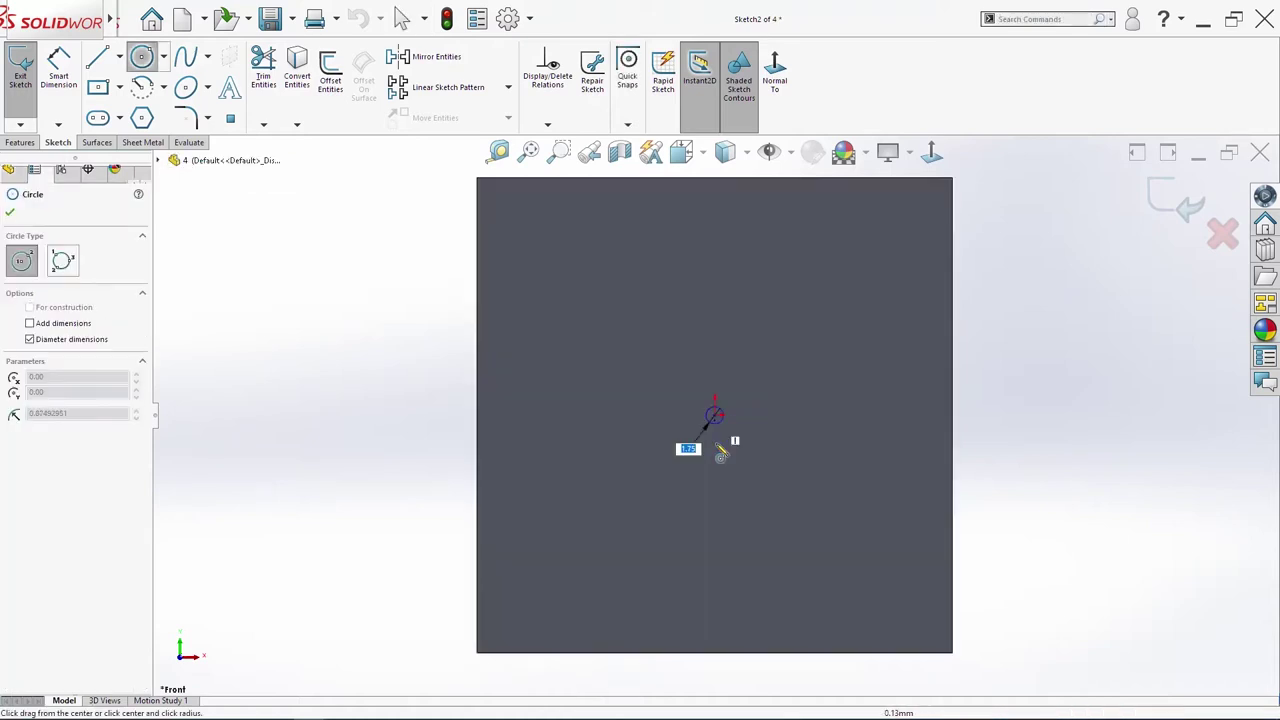
click(666, 565)
Step: Dimension the circle's diameter to 38 mm
key(s)
click(1038, 443)
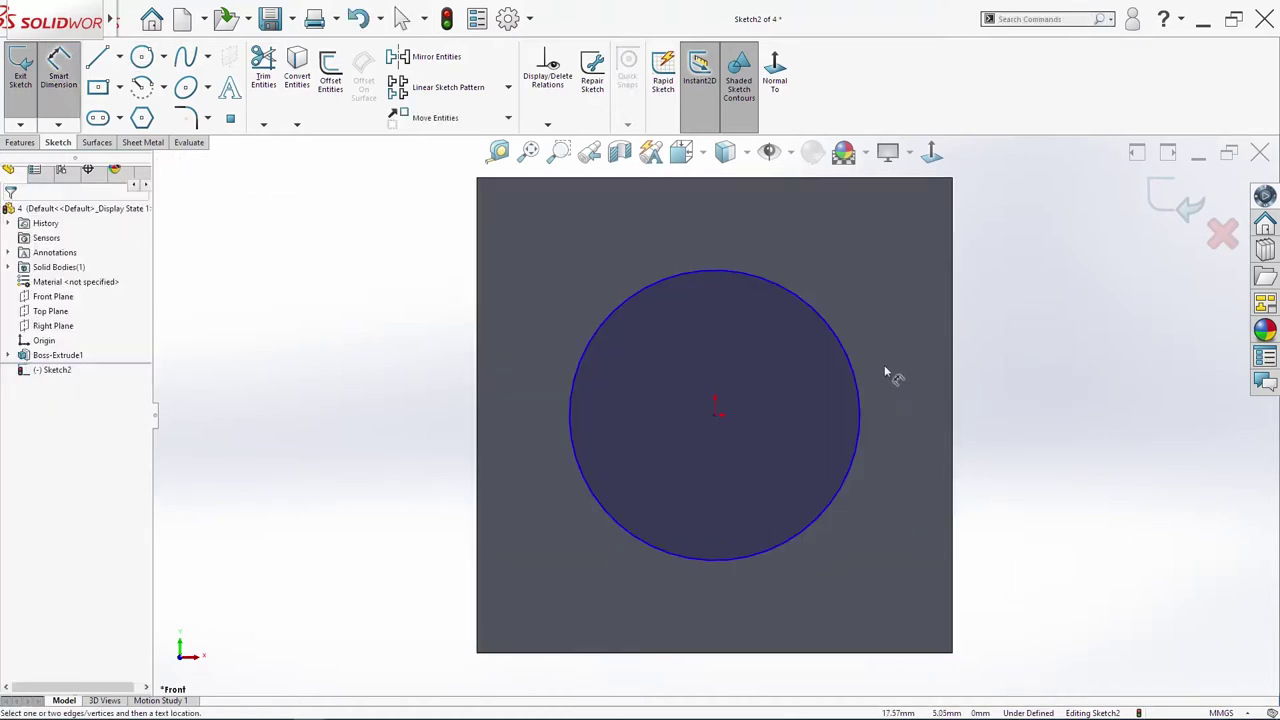
click(858, 381)
click(1029, 392)
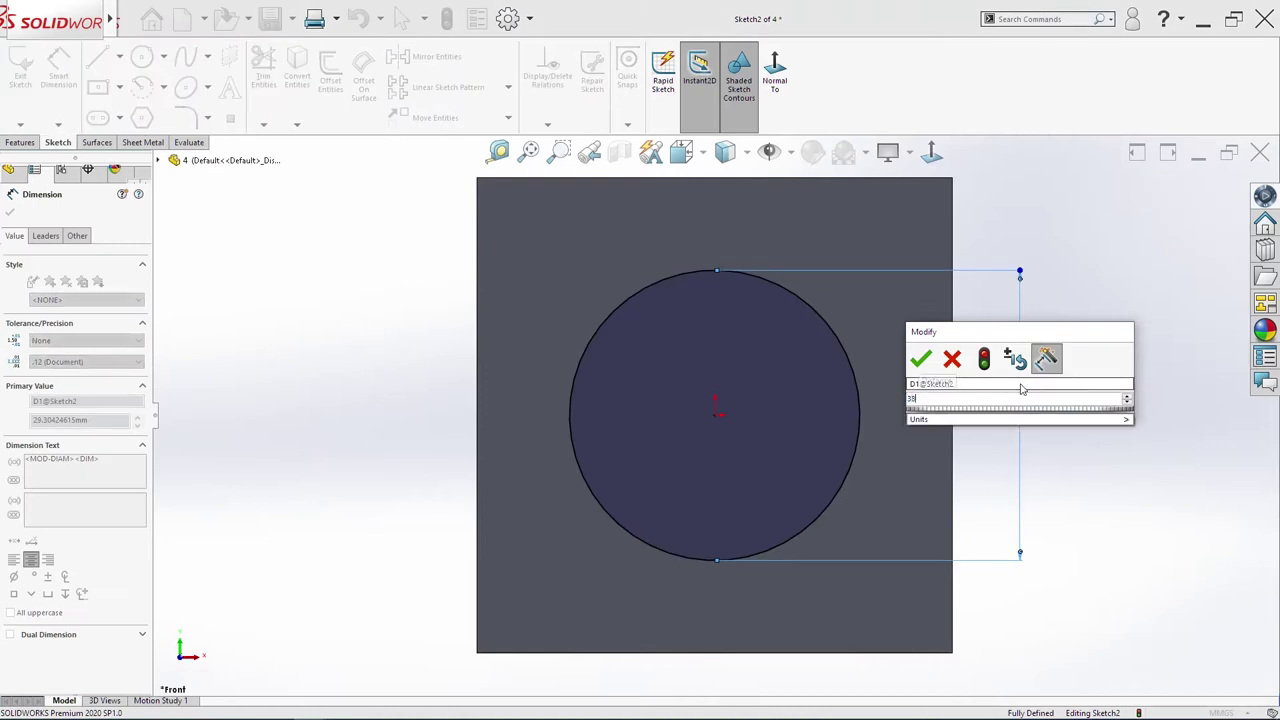
text(38)
key(Return)
key(Escape)
Step: Extrude the 38 mm circle 24 mm outward from the block's front face as a blind, merged boss
middle_drag(1024, 390, 955, 482)
click(20, 142)
key(s)
click(366, 672)
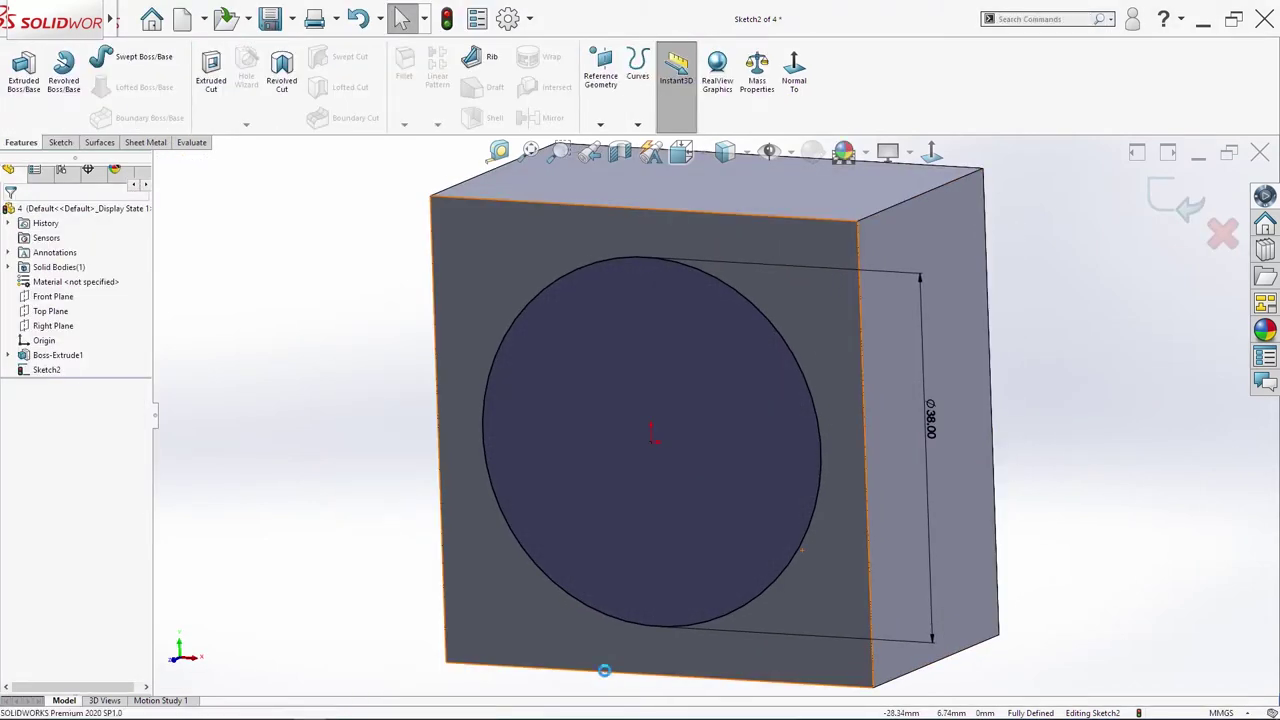
text(24)
key(Return)
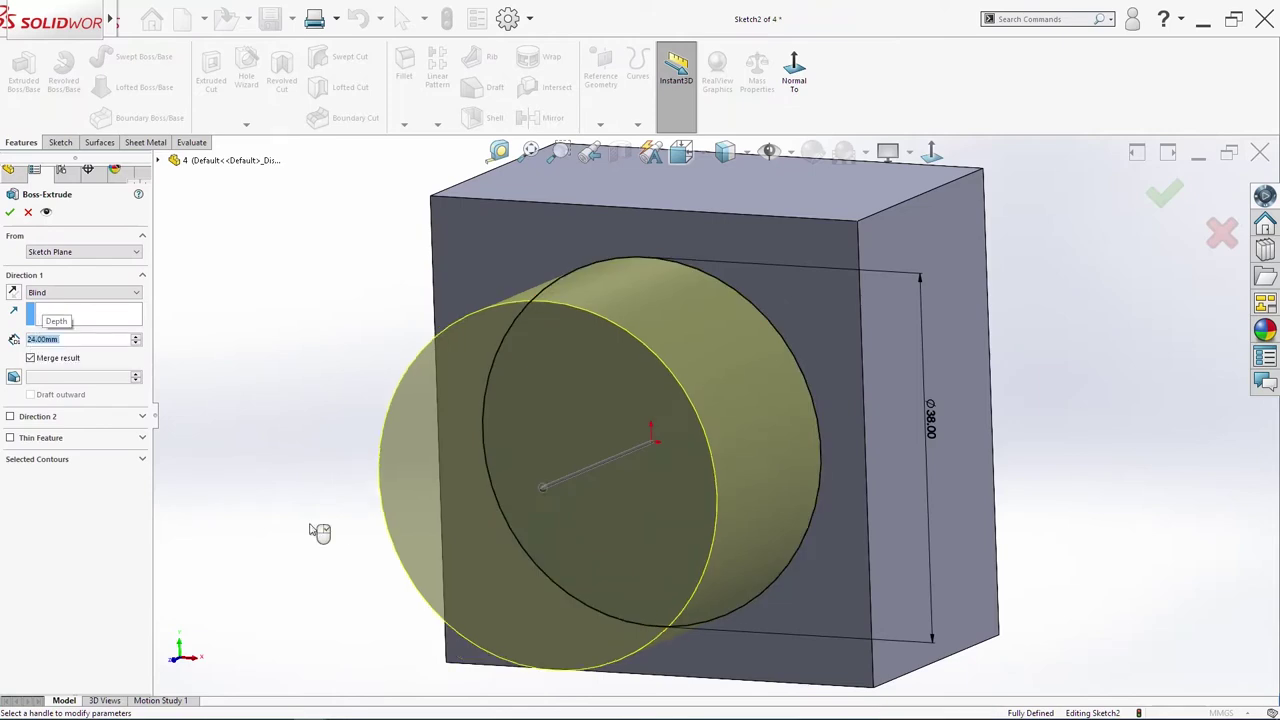
click(11, 212)
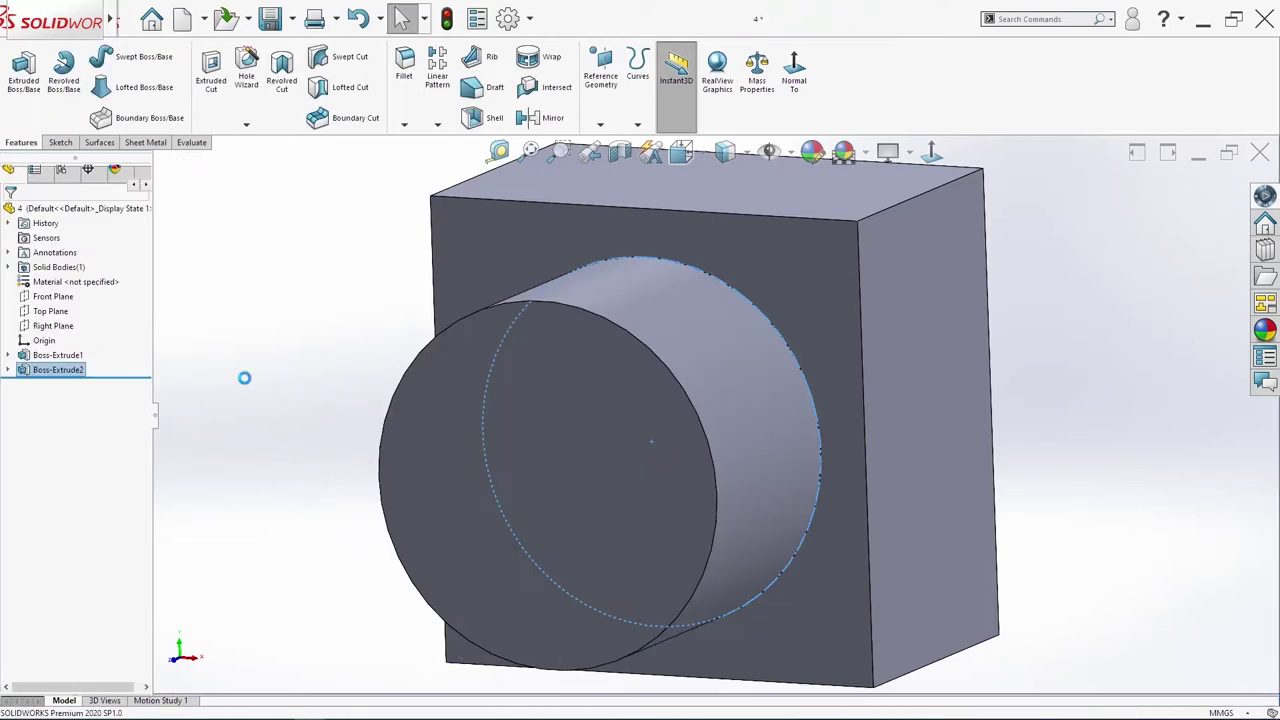
Step: Start a sketch on the cylinder's end face and draw a center rectangle around it, centred on the origin
scroll(560, 455, up, 5)
click(674, 468)
key(s)
click(694, 510)
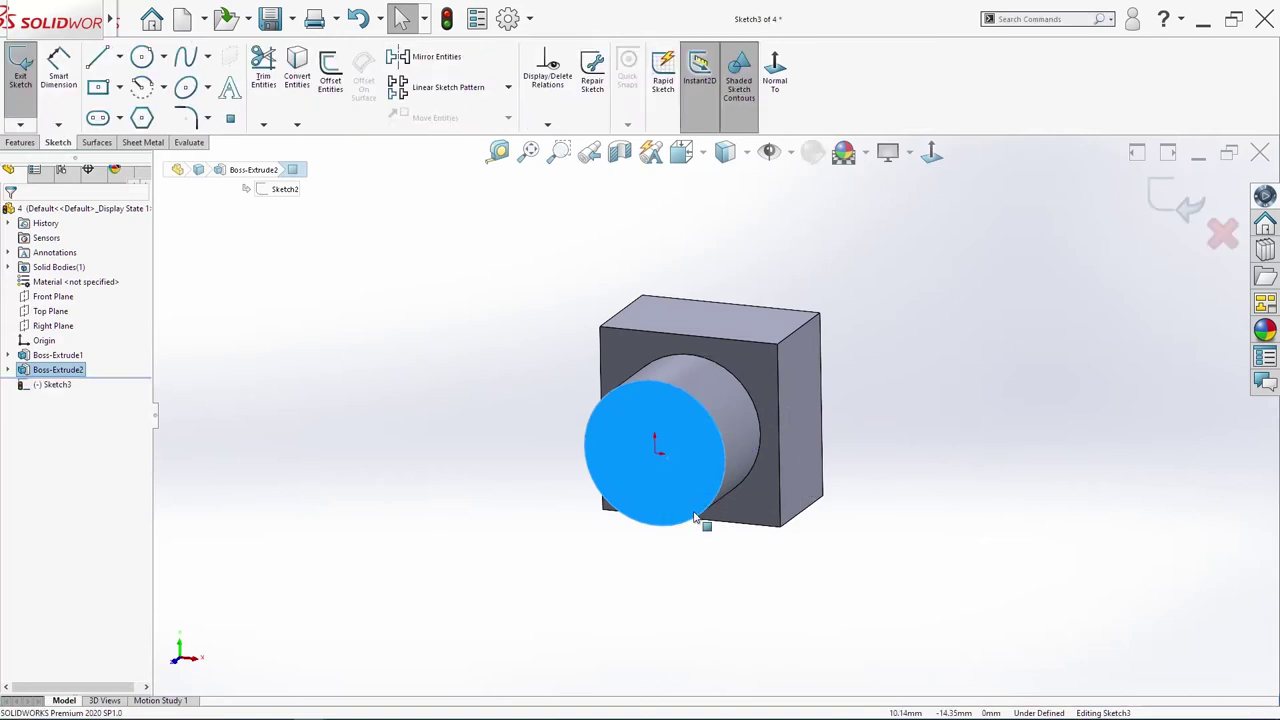
key(s)
click(735, 455)
click(745, 494)
click(655, 452)
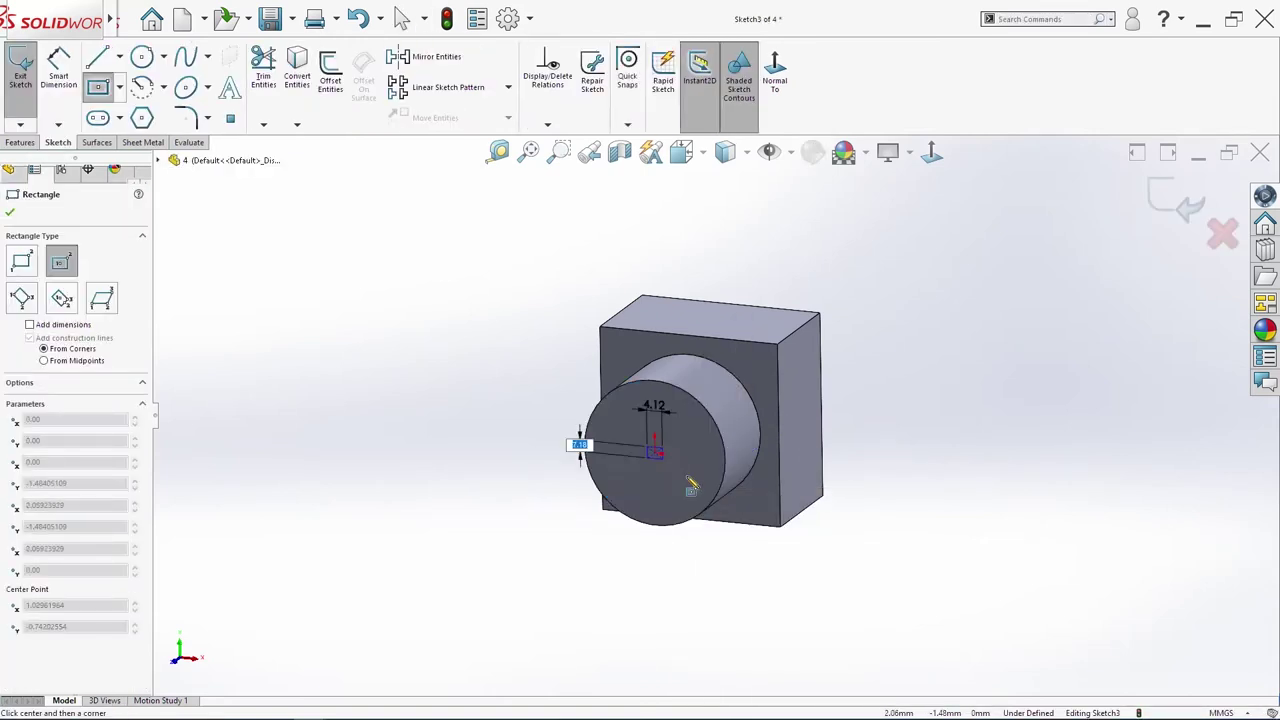
click(733, 550)
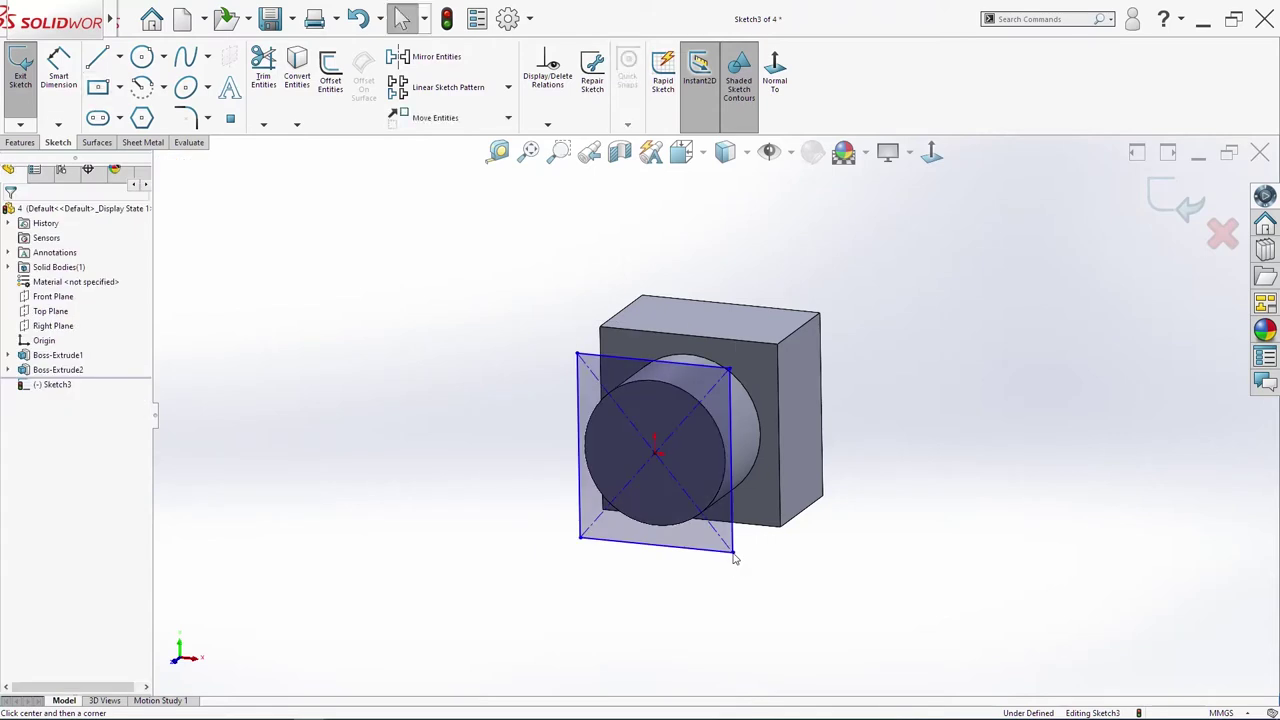
Step: Make the rectangle's right and upper sides collinear with the corresponding edges of the block's front face
click(731, 430)
ctrl+click(780, 390)
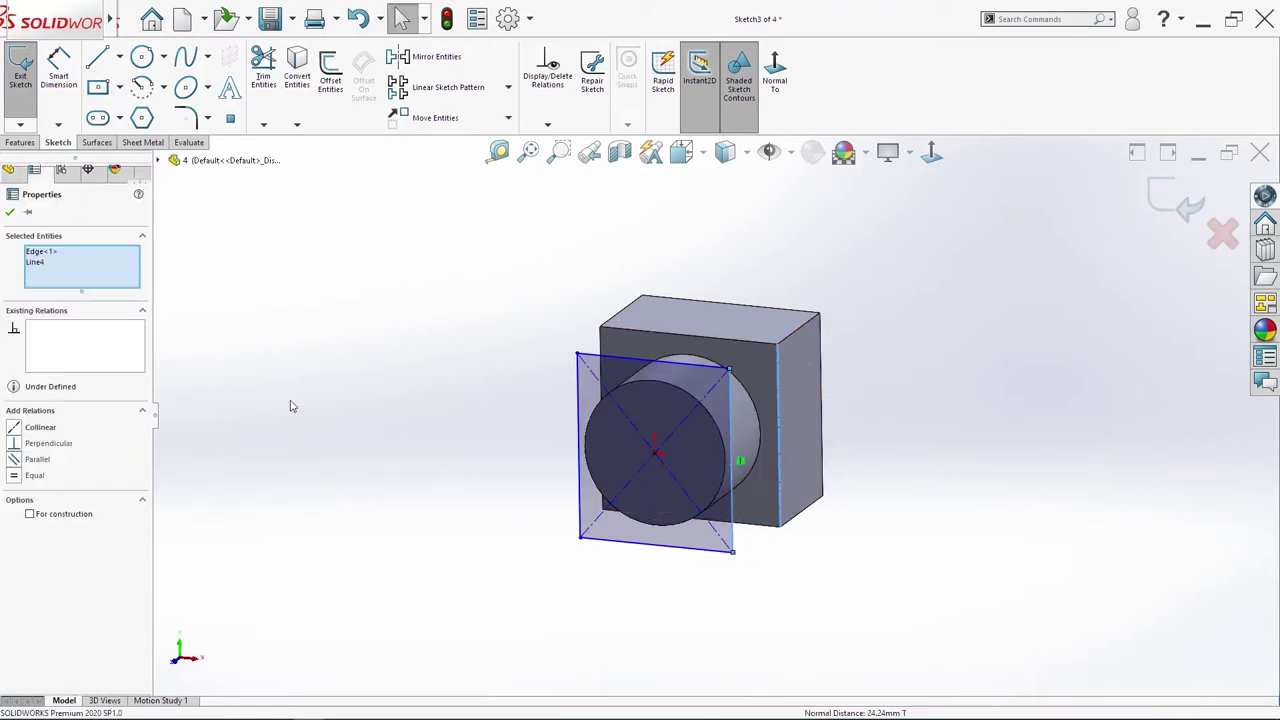
click(112, 432)
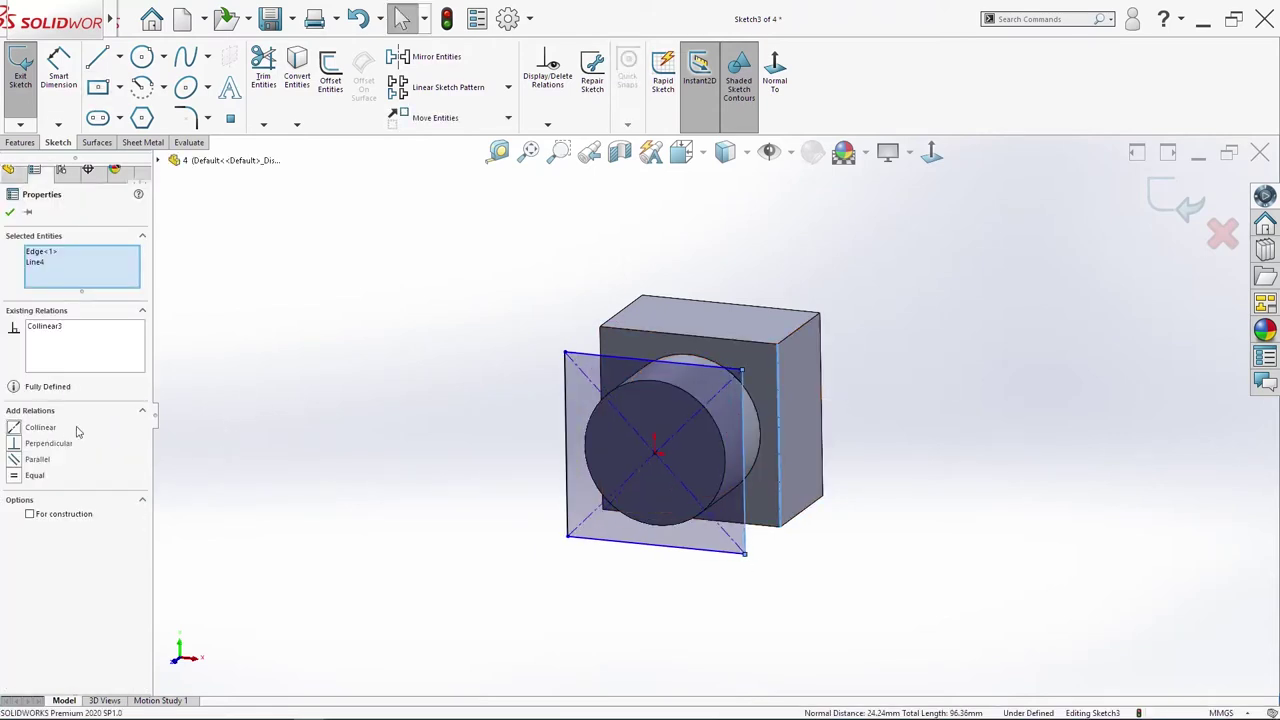
click(733, 368)
ctrl+click(751, 353)
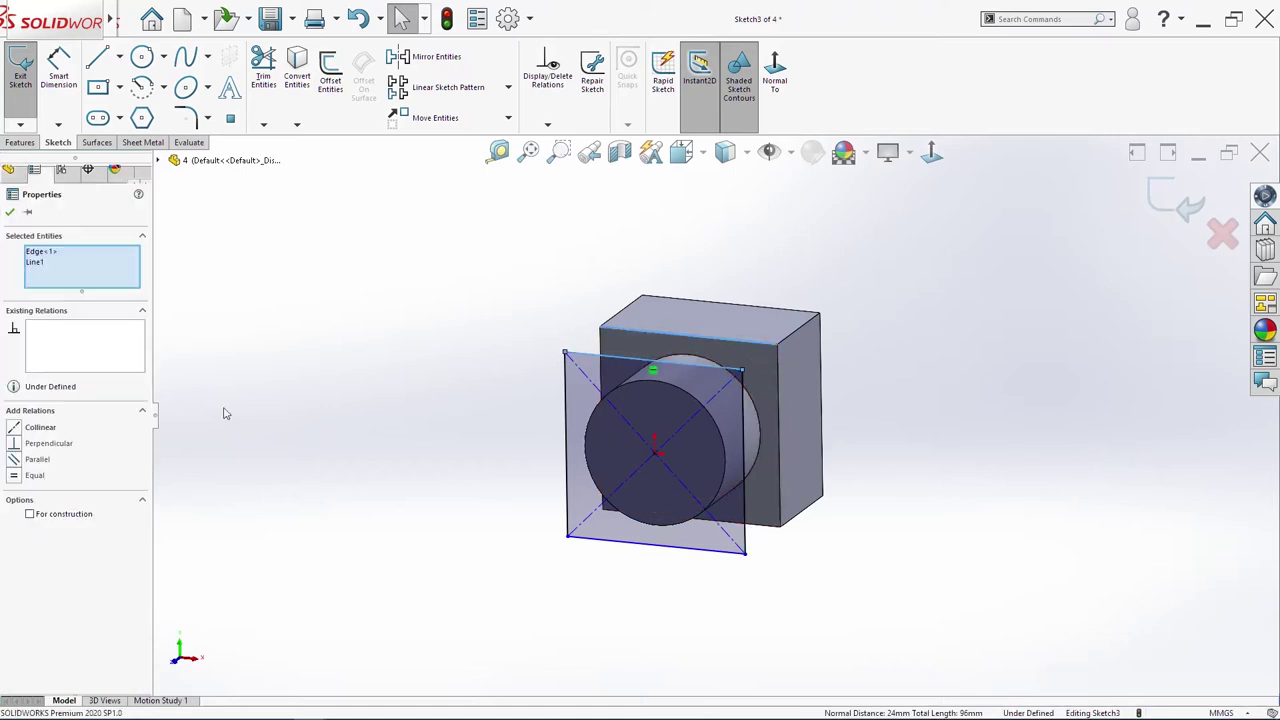
click(40, 427)
click(682, 594)
Step: Extrude the rectangle 9 mm outward from the cylinder's end face as a blind, merged boss
key(s)
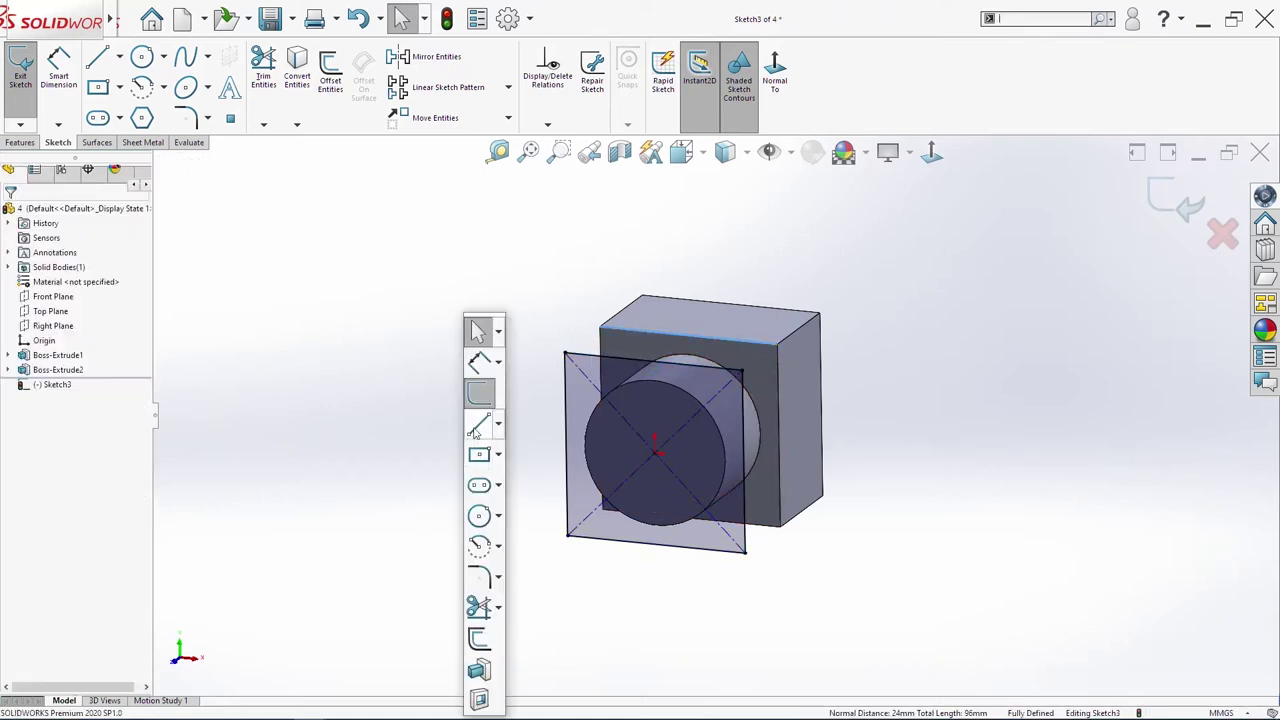
click(491, 688)
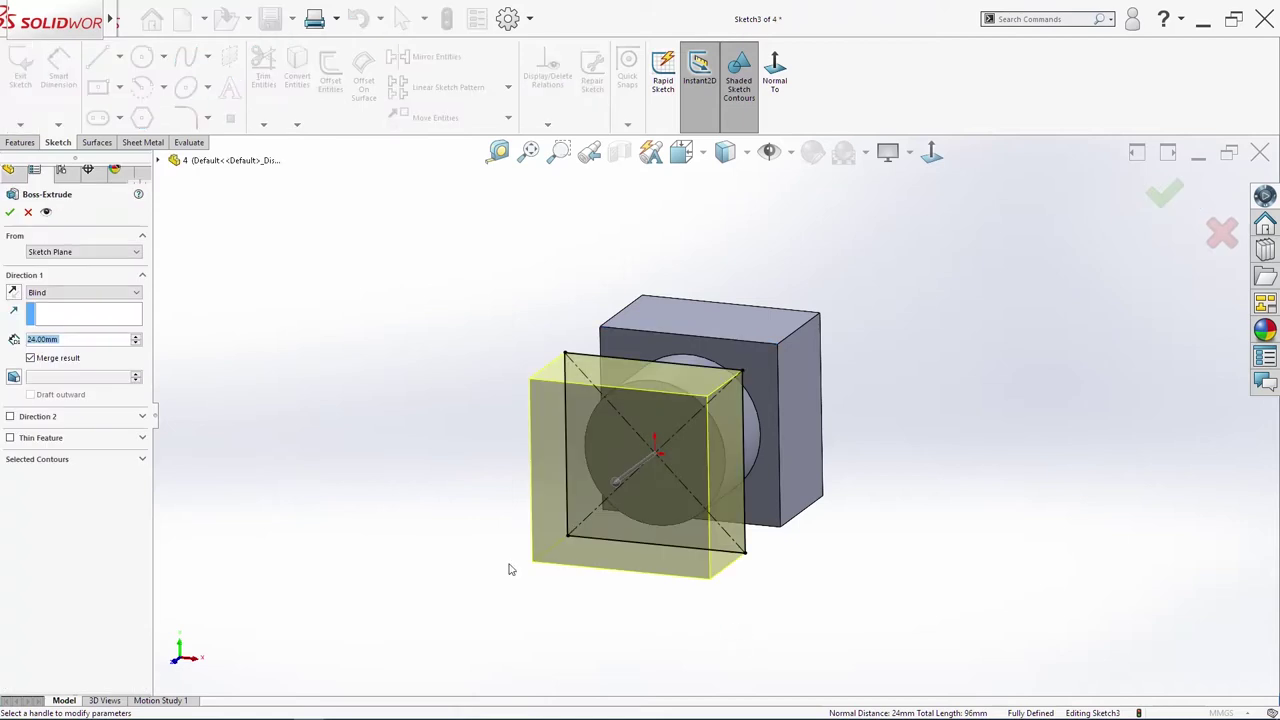
text(9)
key(Return)
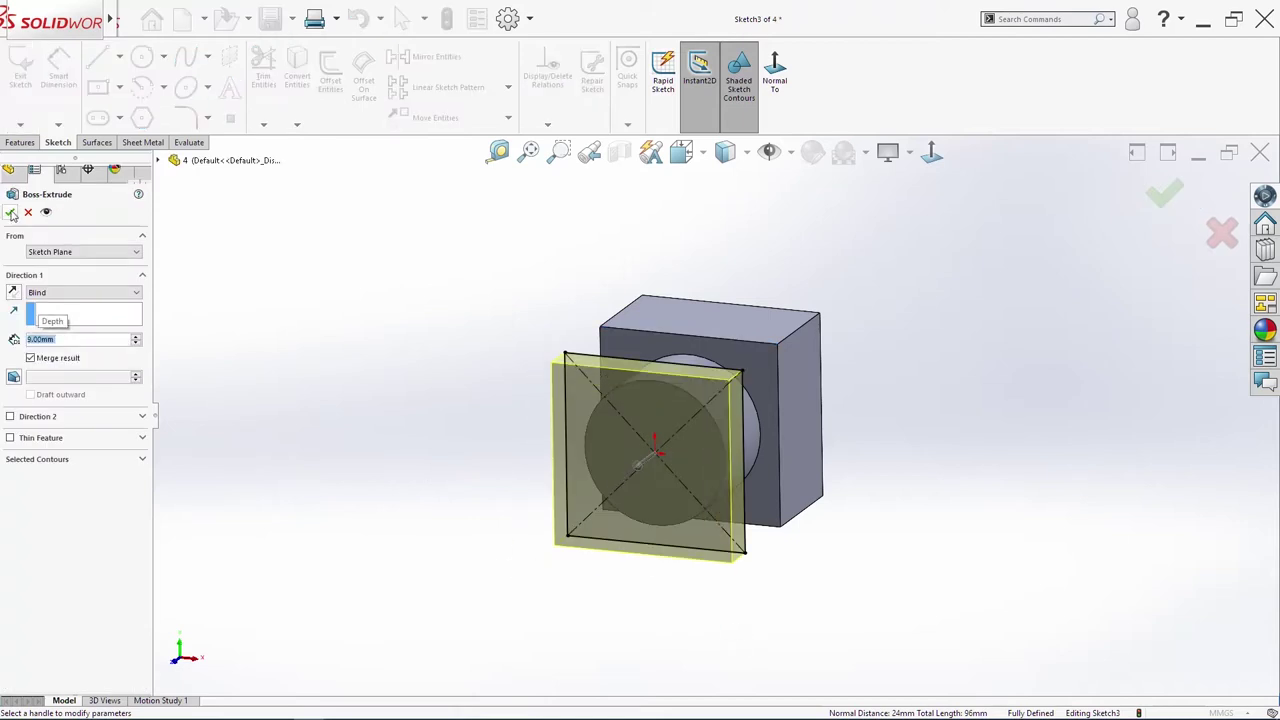
click(11, 213)
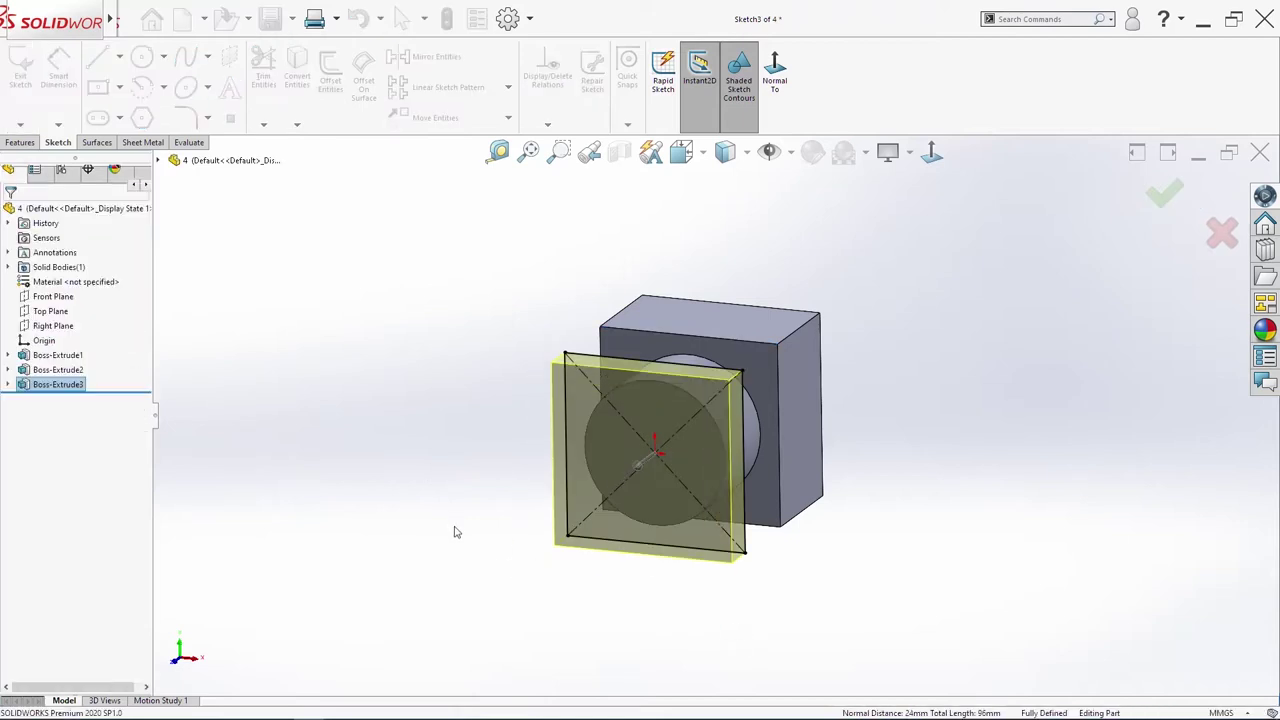
Step: Start a sketch on the front face of the thin square plate and draw a circle centred on the origin
click(663, 508)
click(695, 534)
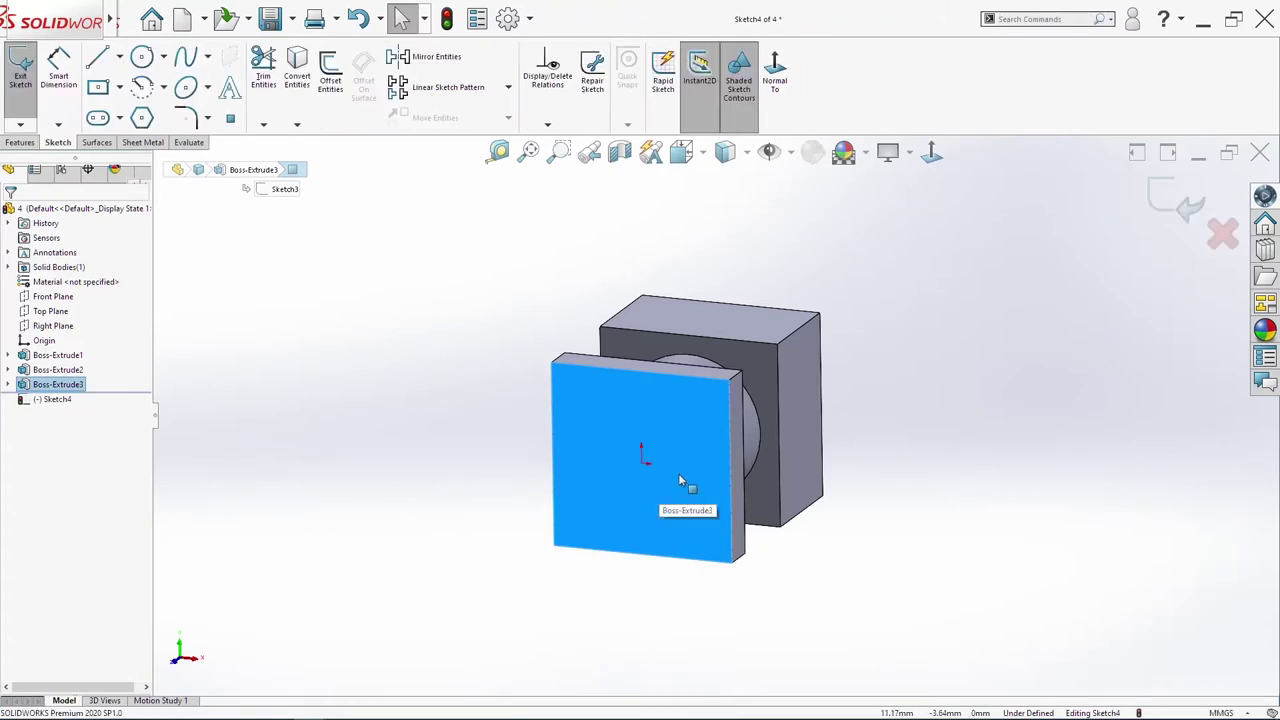
key(s)
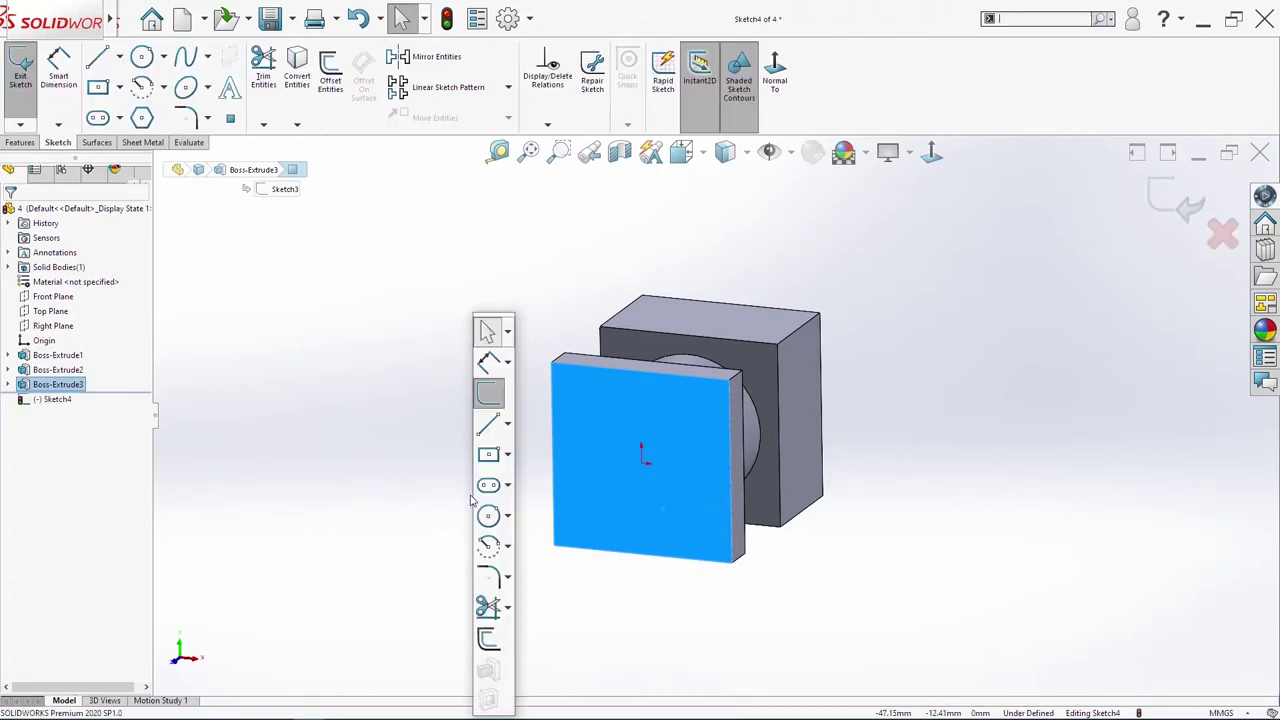
click(489, 516)
click(641, 462)
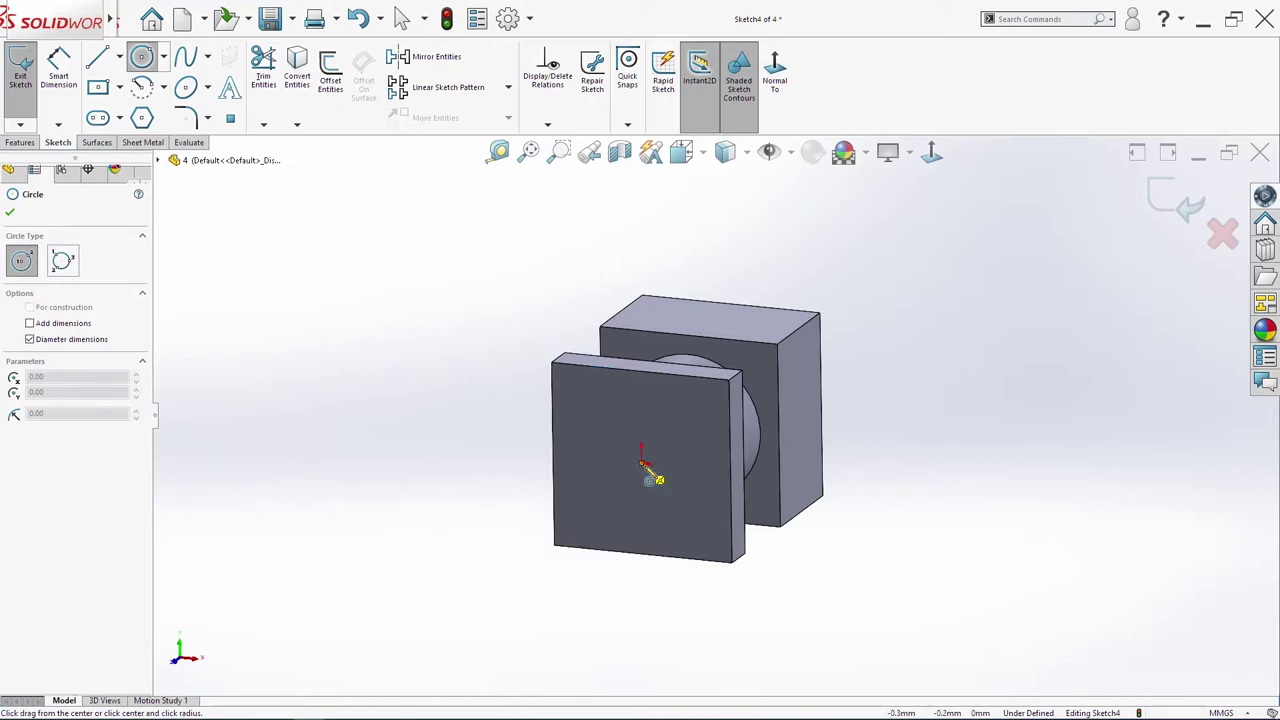
click(676, 496)
Step: Dimension the circle on the thin square plate to a diameter of 48 mm
key(s)
click(707, 363)
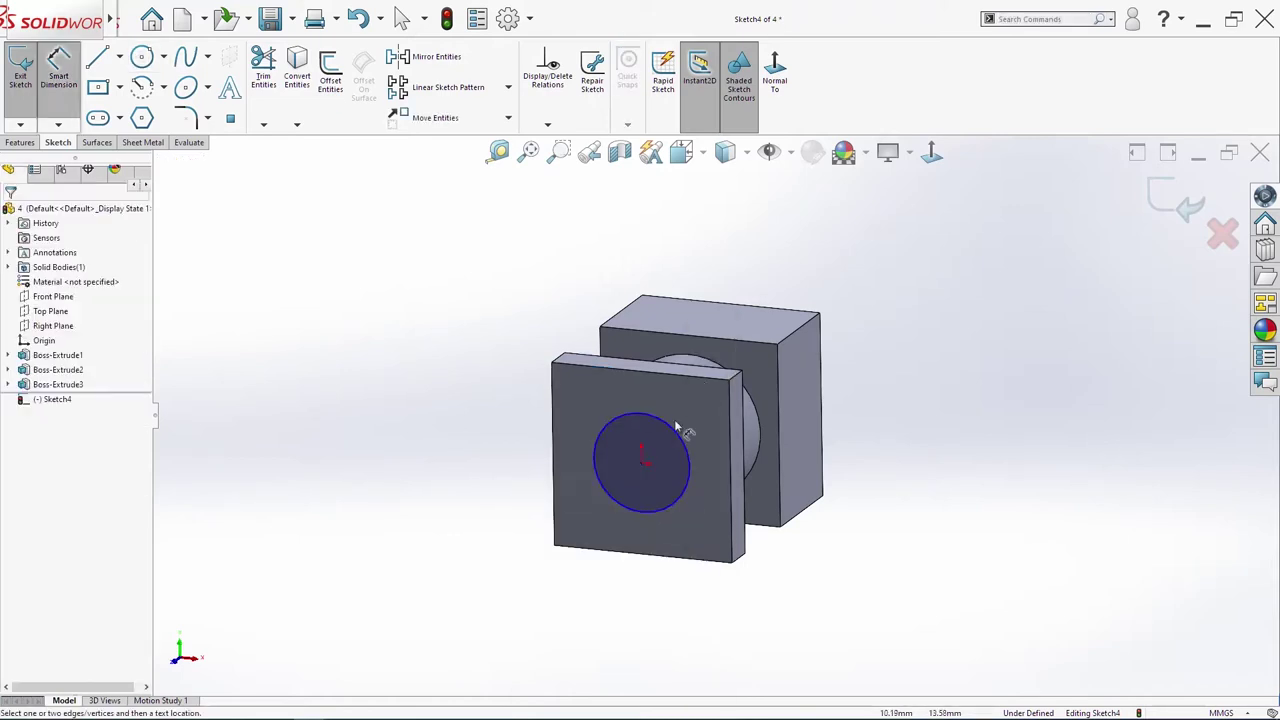
click(671, 429)
click(857, 430)
text(48)
key(Return)
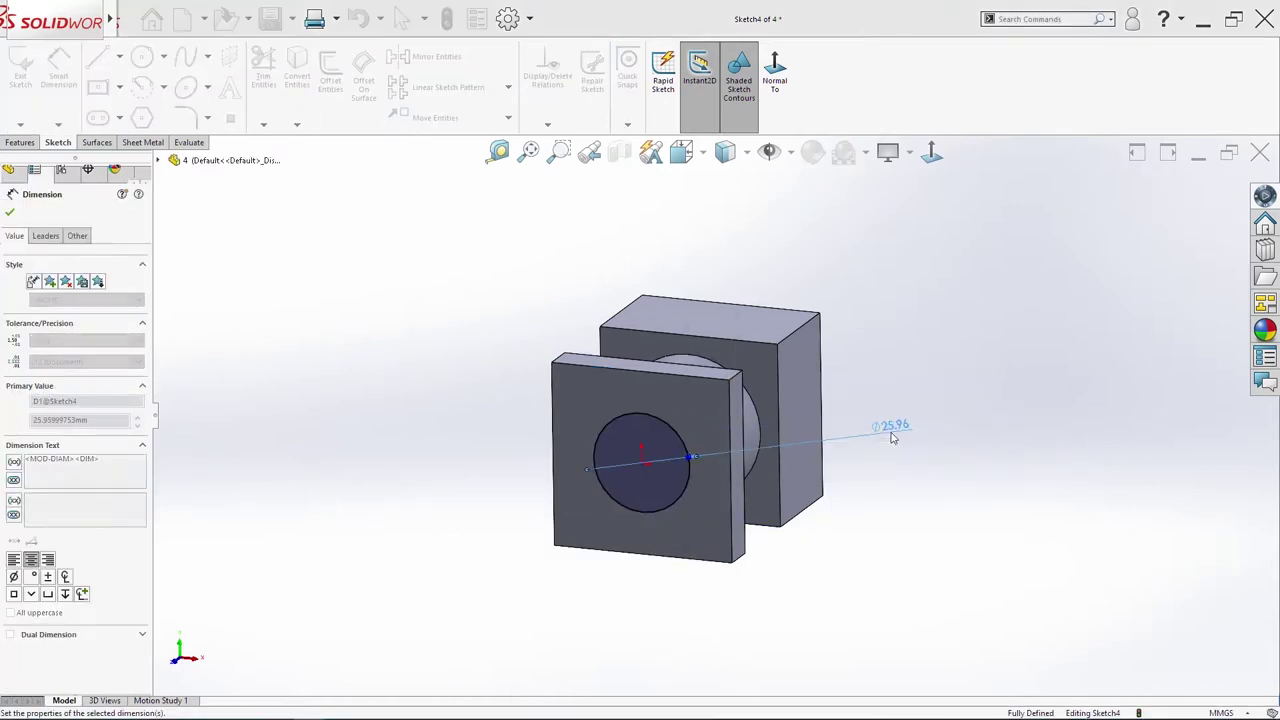
click(310, 252)
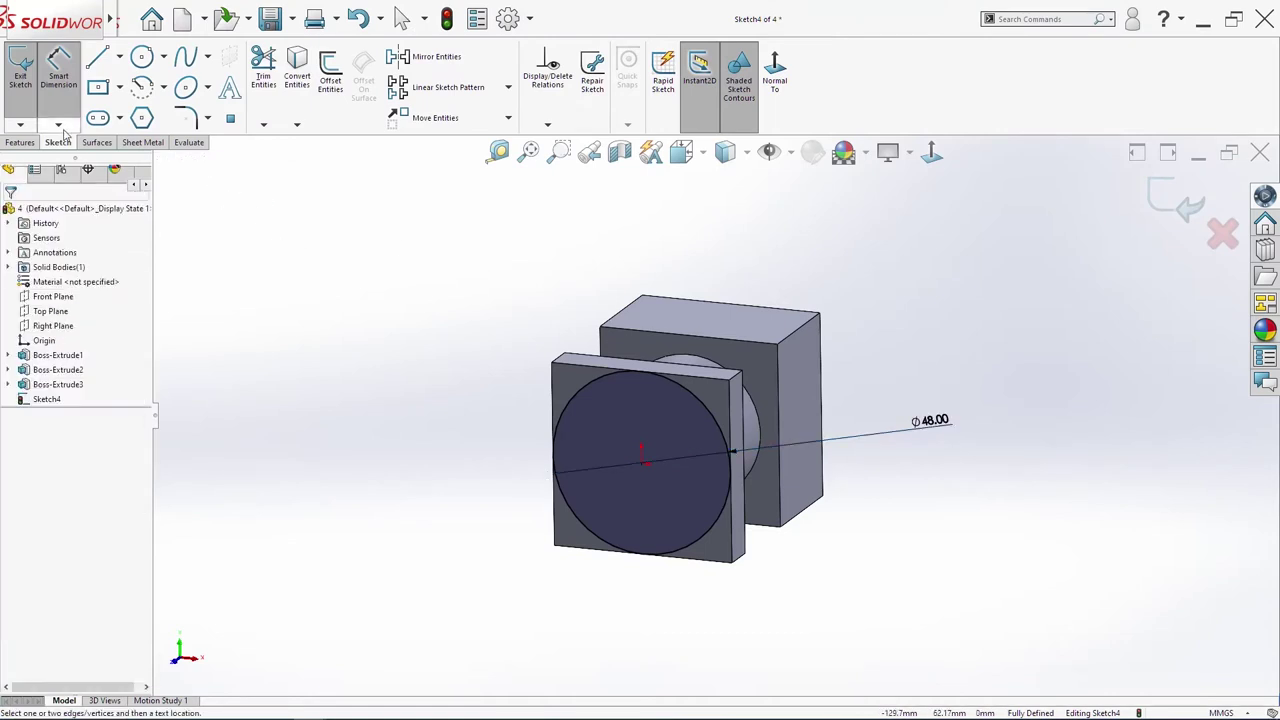
Step: Extrude the 48 mm circle 14 mm outward from the plate as a blind, merged boss
key(s)
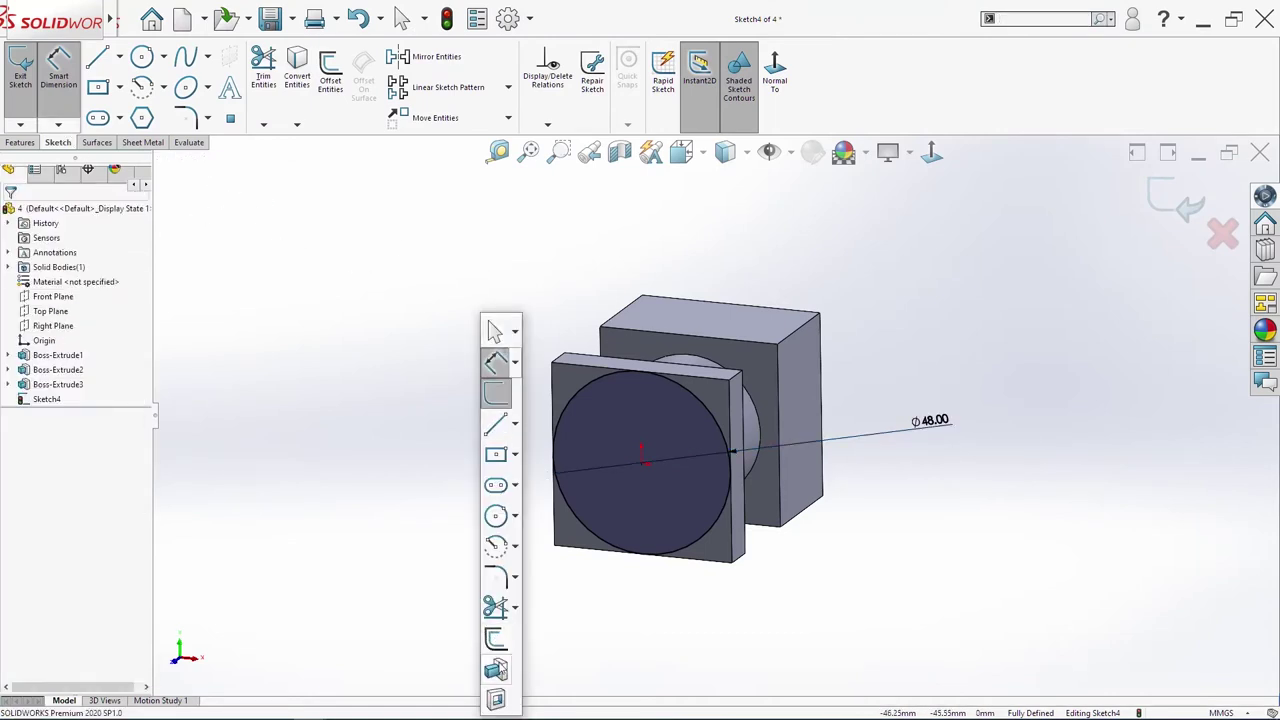
click(497, 668)
text(14)
key(Return)
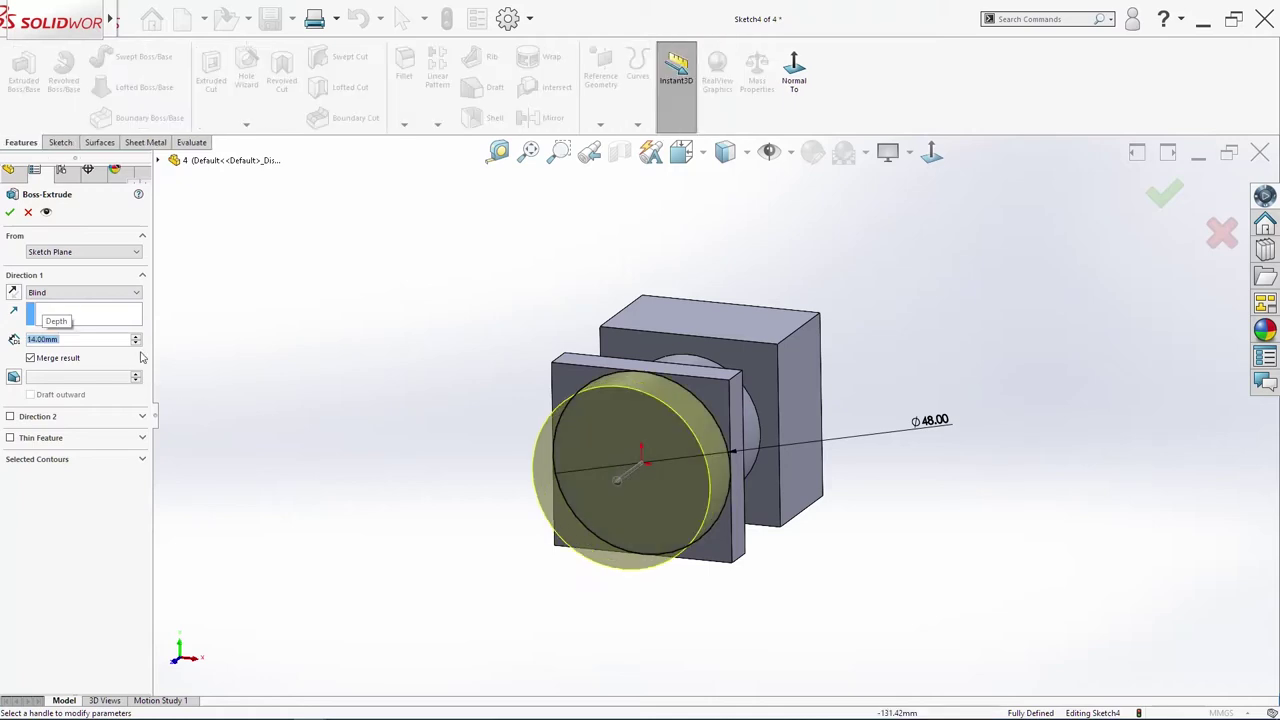
key(Return)
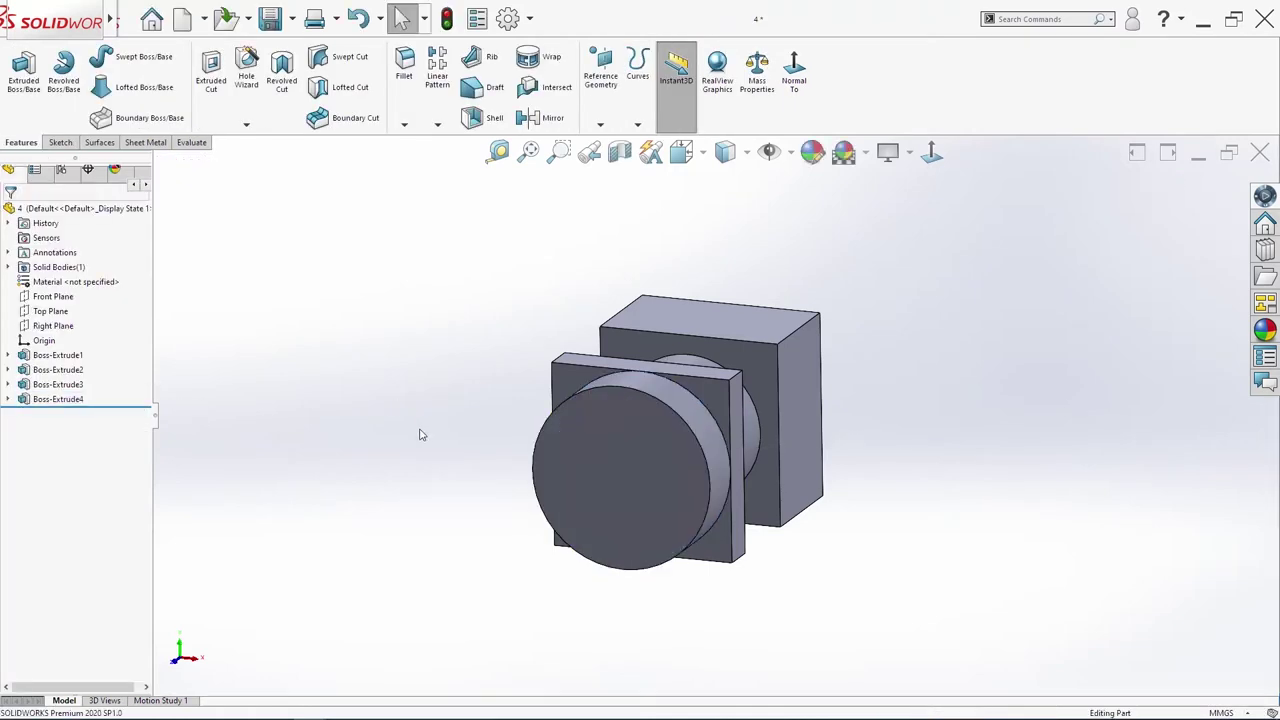
Step: Start a sketch on the new cylinder's front face and draw three concentric circles centred on the origin, just inside its rim
key(s)
click(362, 336)
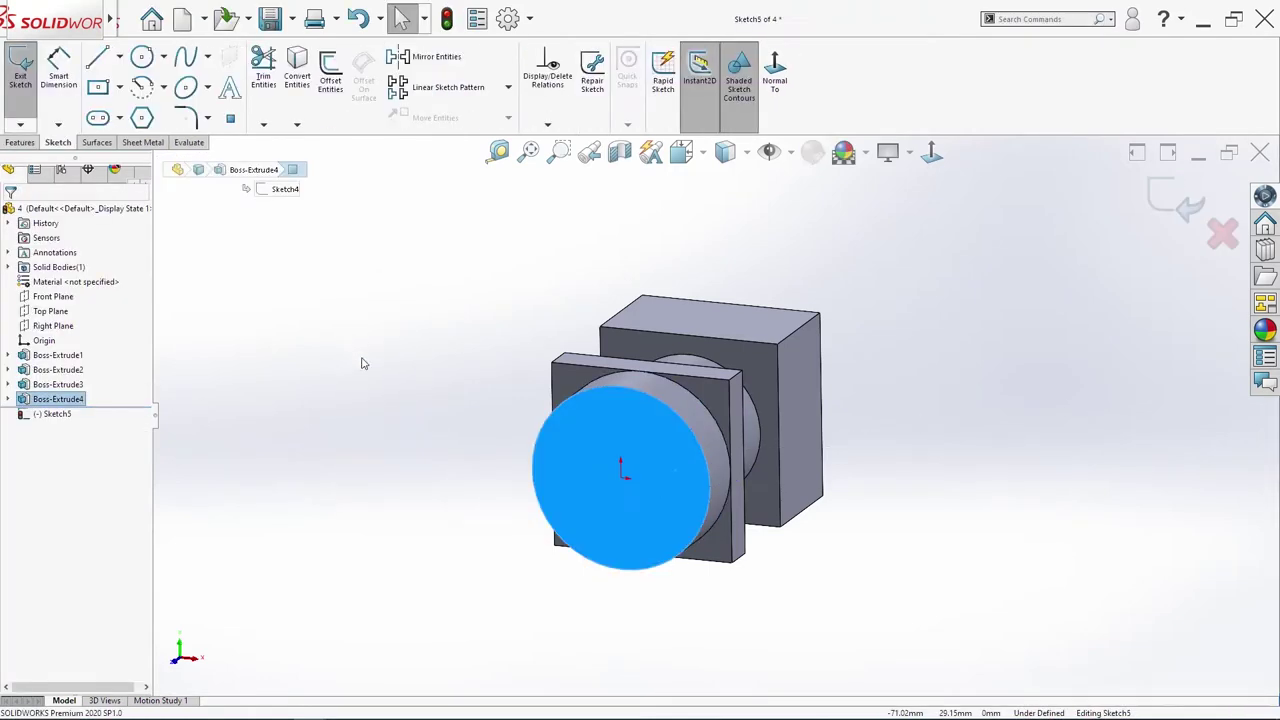
key(s)
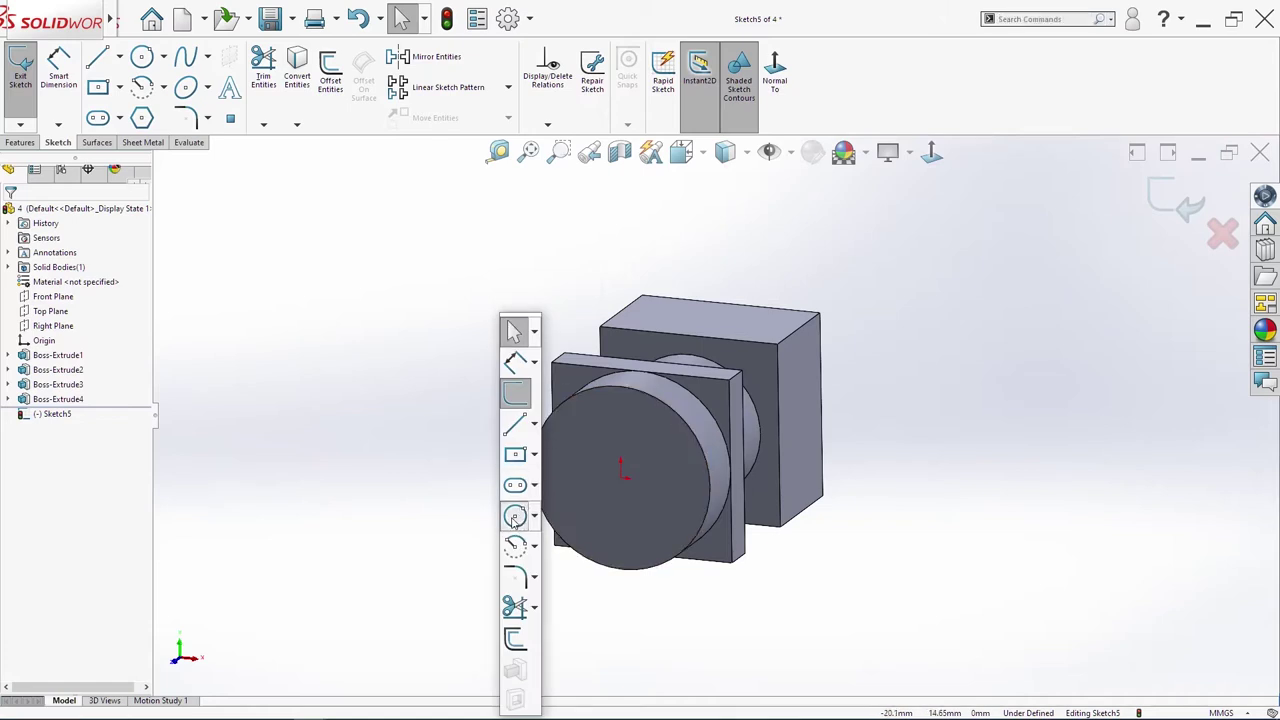
click(519, 516)
click(621, 472)
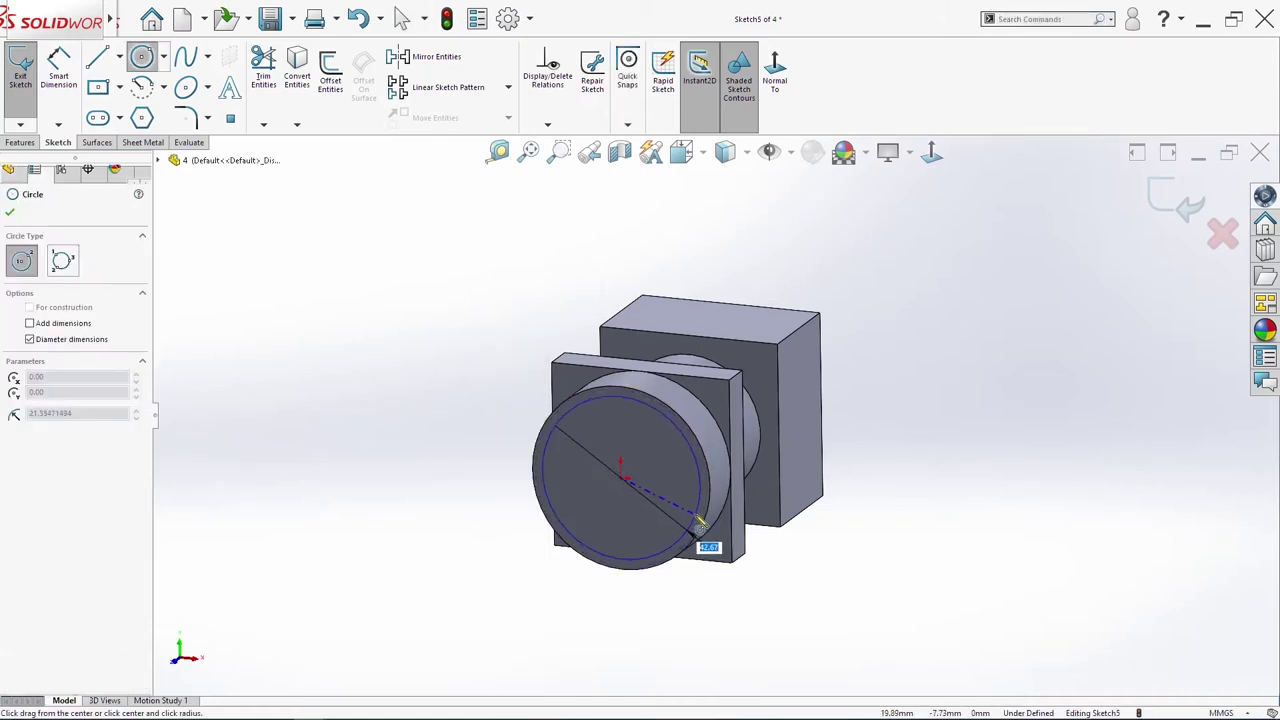
click(700, 522)
click(621, 473)
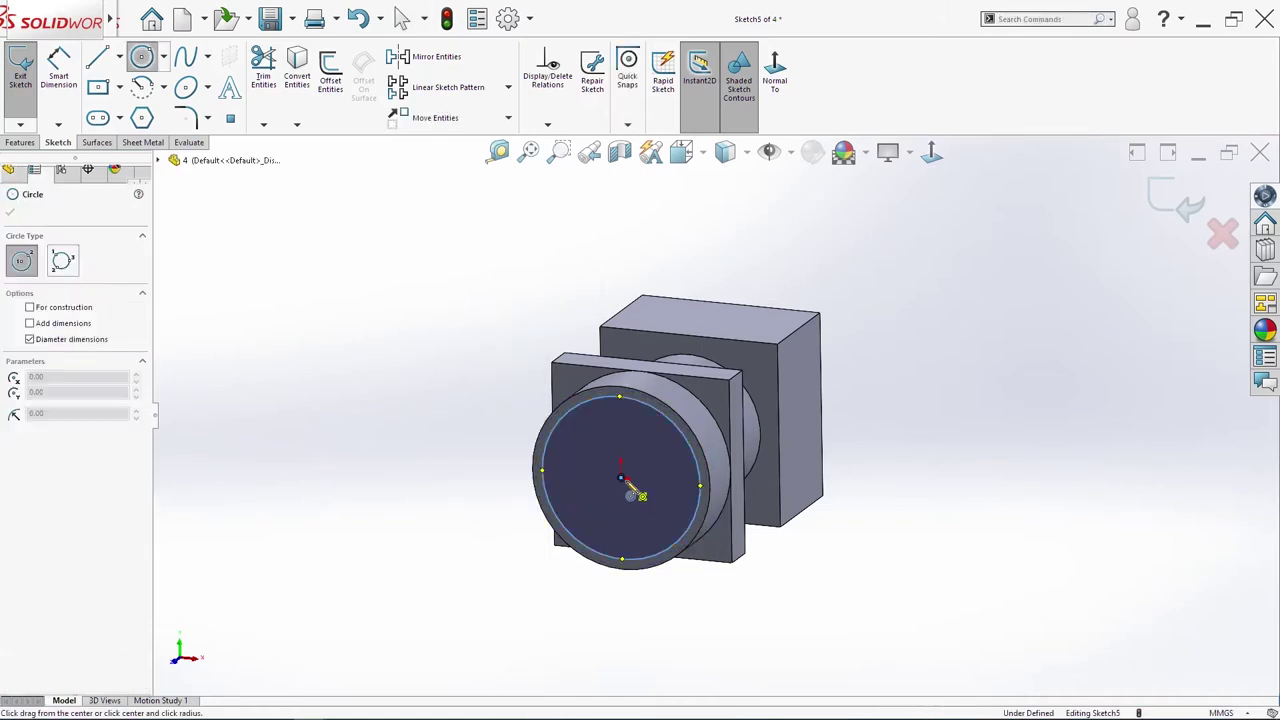
click(688, 527)
click(621, 473)
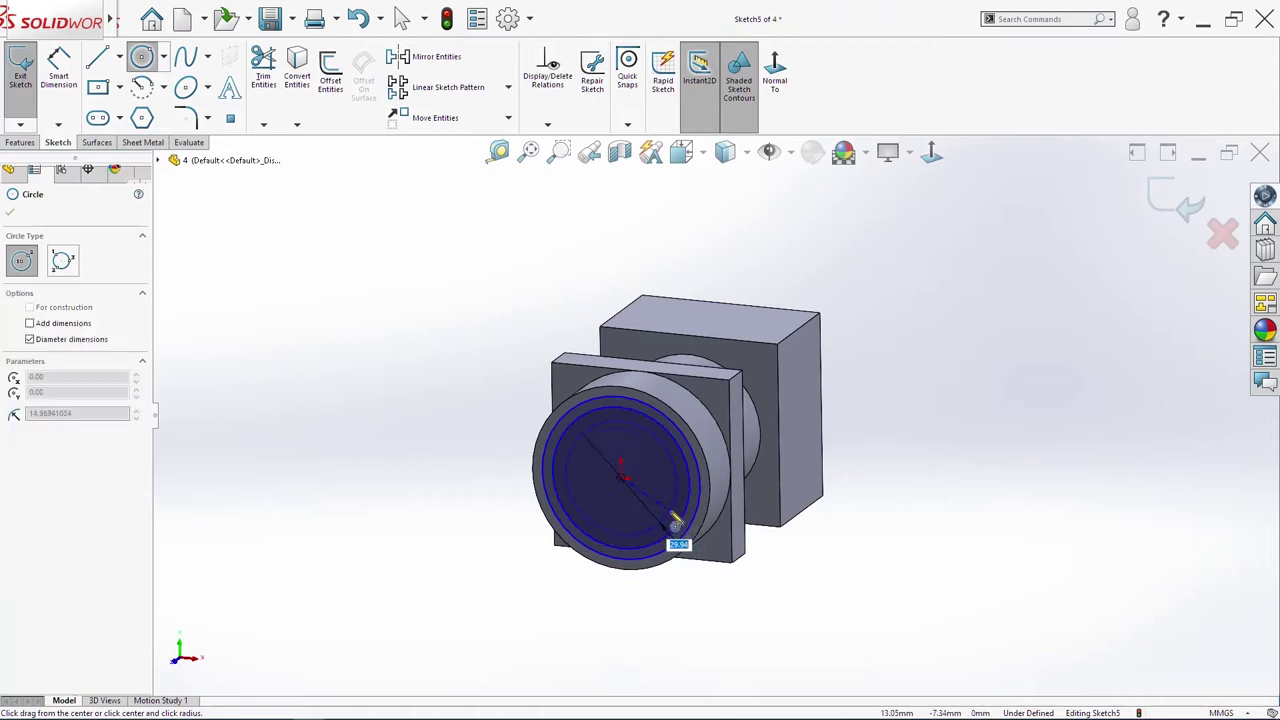
click(677, 522)
right_click(676, 518)
Step: Dimension the three concentric circles, from outermost to innermost, to diameters of 43, 42.5 and 40 mm
click(688, 357)
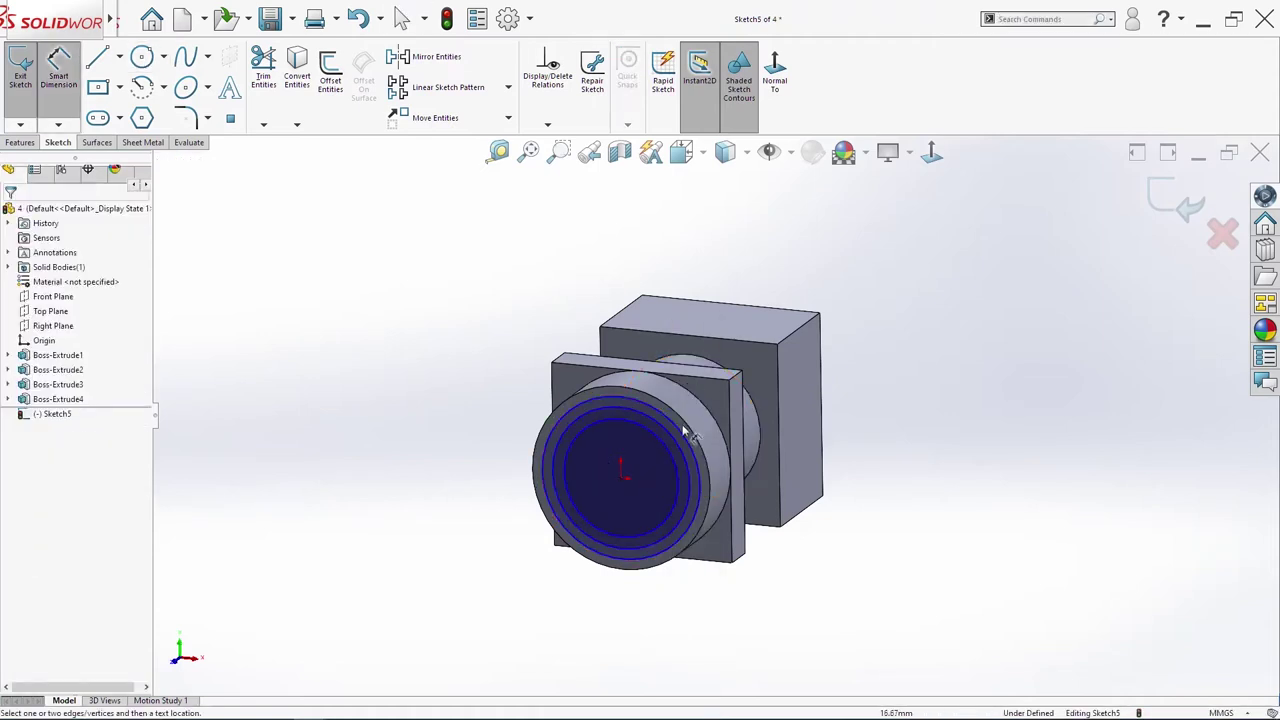
click(683, 432)
click(890, 489)
text(43)
key(Return)
click(688, 460)
click(843, 522)
text(42.5)
key(Return)
click(698, 478)
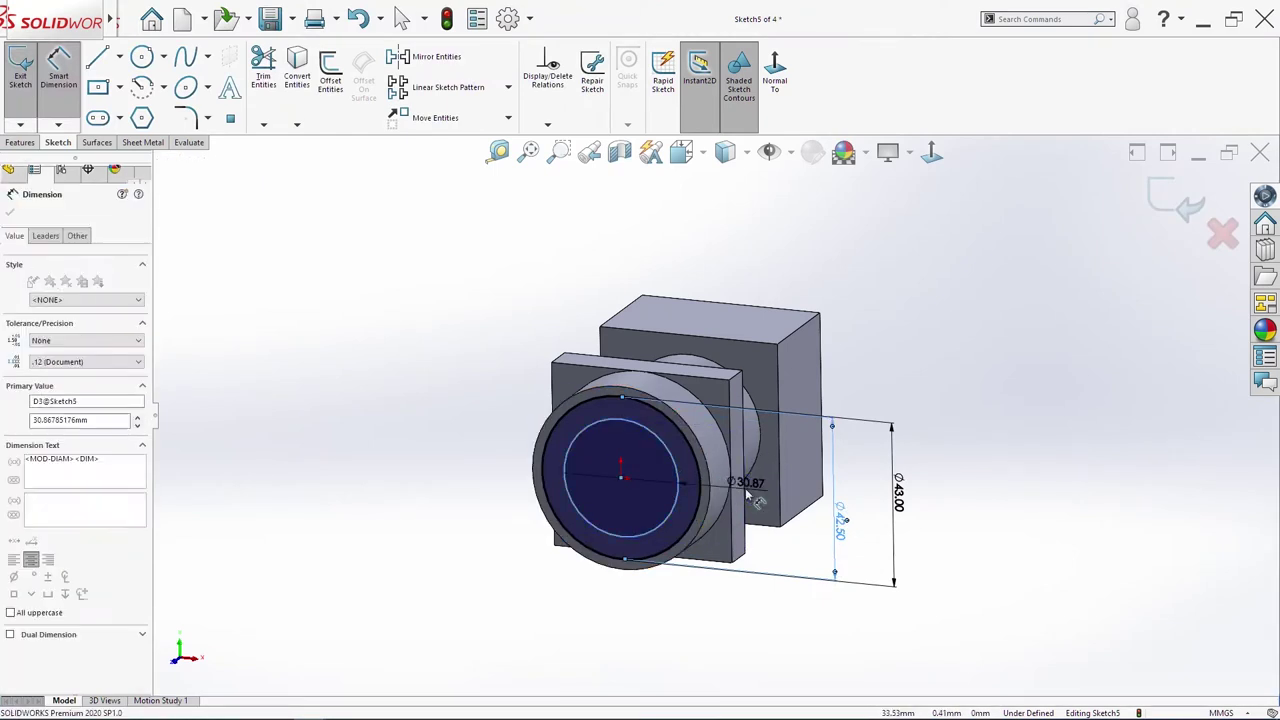
click(748, 492)
text(40)
key(Return)
key(Escape)
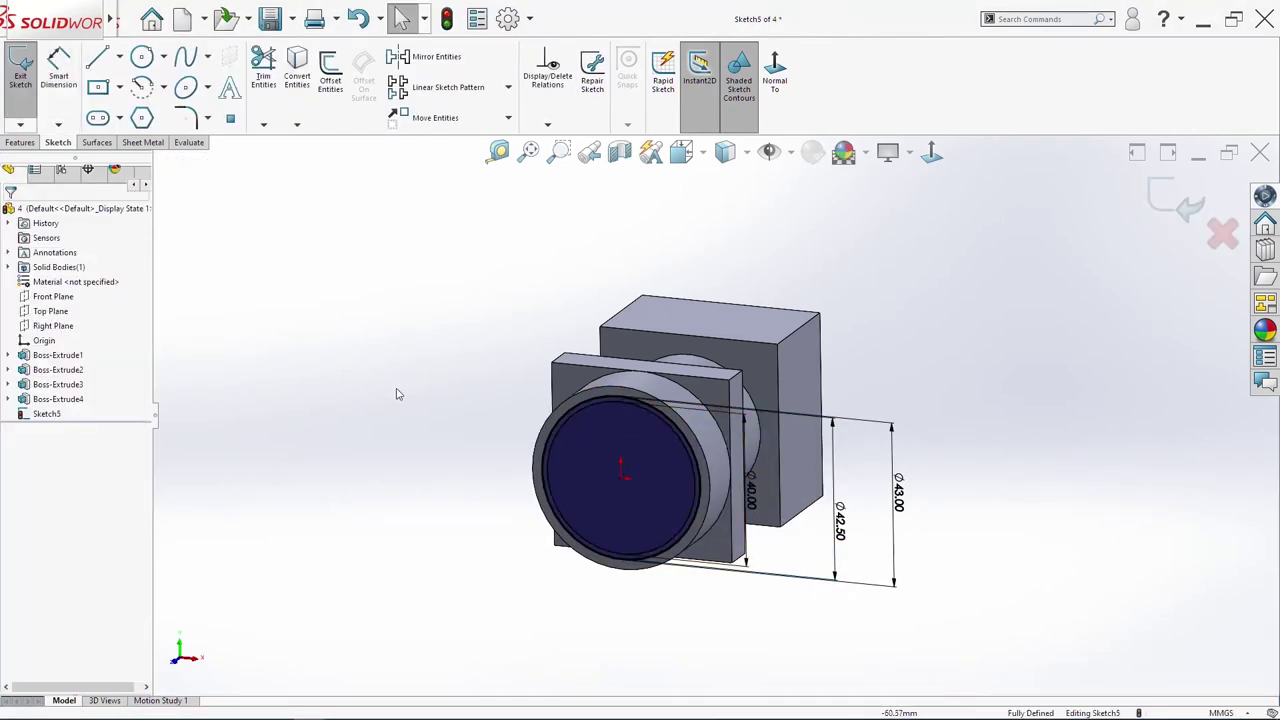
Step: Cut-extrude the inner 40 mm disc and the thin ring between the 42.5 and 43 mm circles to a blind depth of 11 mm
key(s)
click(418, 700)
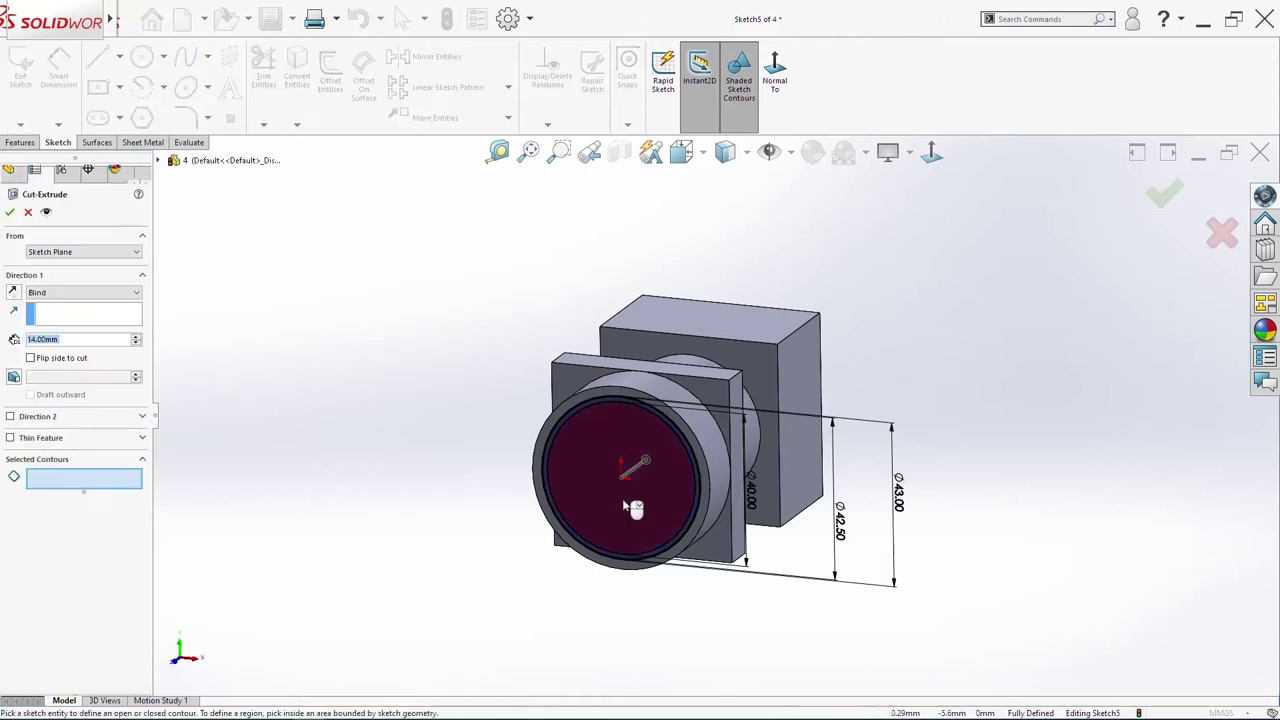
scroll(607, 482, down, 8)
click(769, 337)
scroll(957, 436, up, 5)
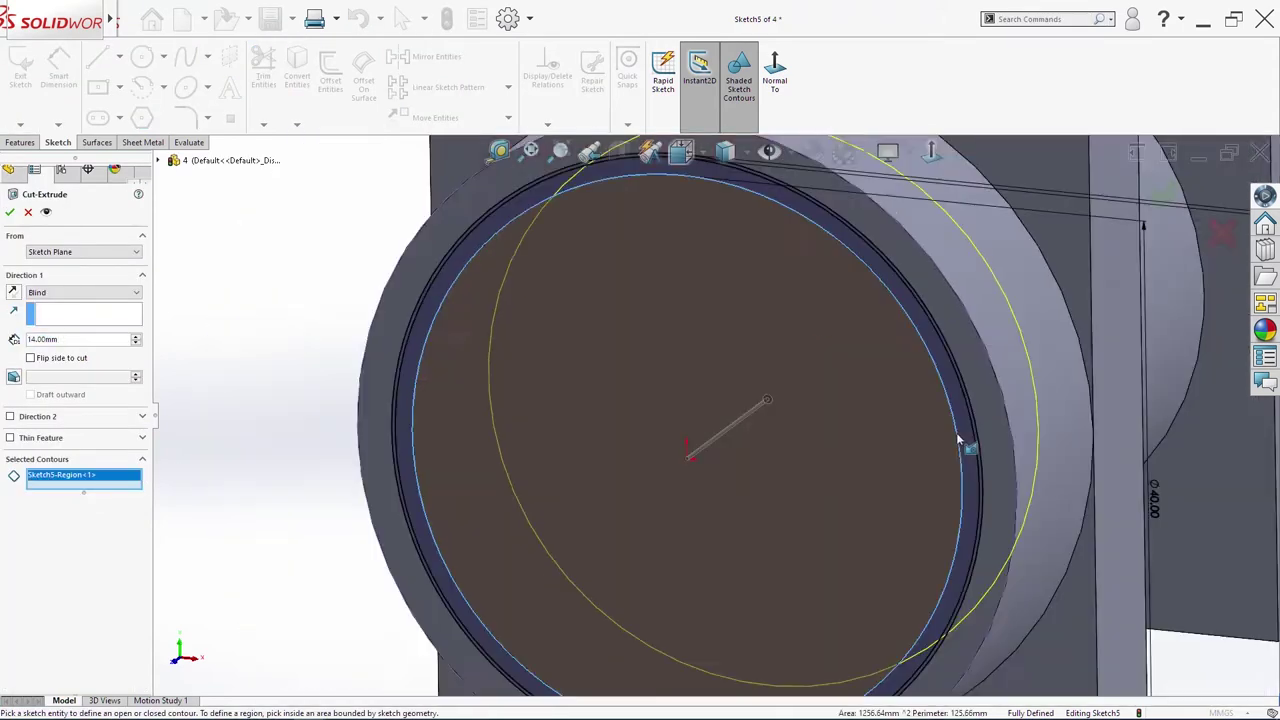
scroll(957, 436, down, 6)
middle_drag(680, 265, 609, 334)
scroll(814, 343, down, 5)
scroll(980, 350, up, 4)
scroll(590, 328, up, 3)
scroll(590, 328, down, 2)
click(654, 443)
scroll(656, 440, down, 6)
double_click(89, 338)
text(11)
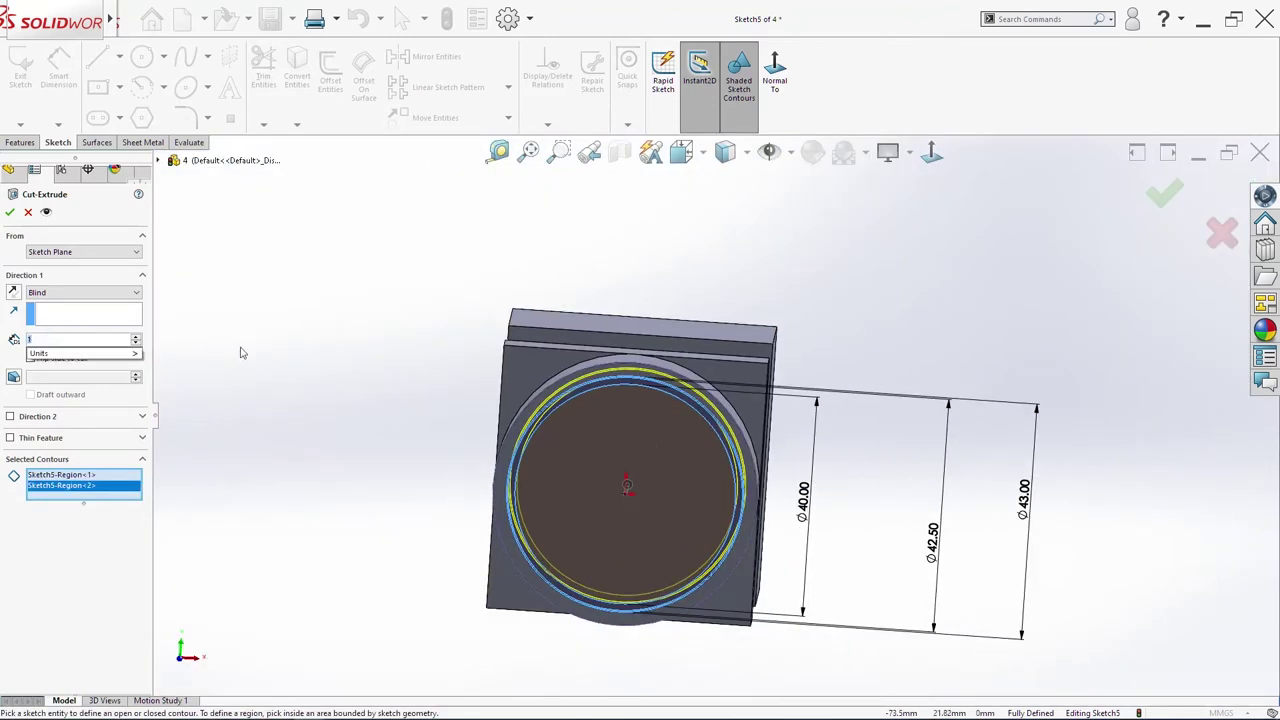
click(9, 212)
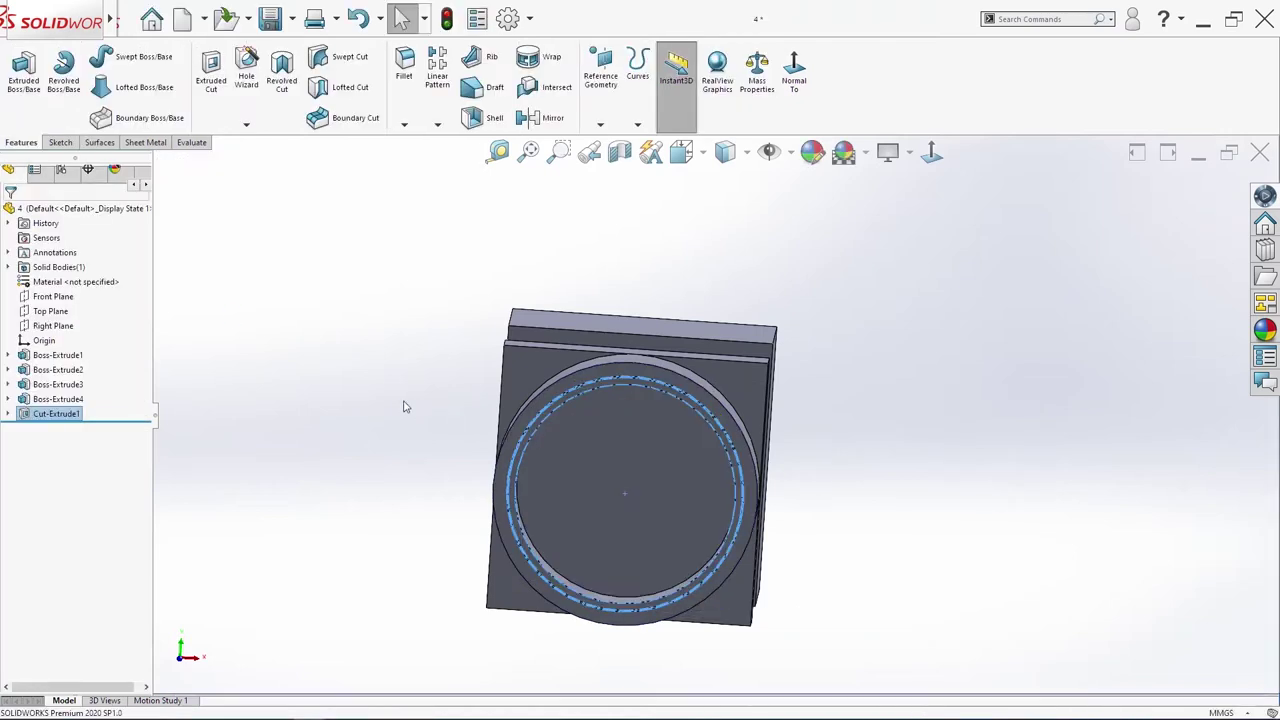
Step: Start a sketch on the floor of the round recess and draw a circle centred on the origin
mouse_move(662, 506)
middle_down()
mouse_move(640, 470)
mouse_move(603, 480)
mouse_move(734, 343)
mouse_move(611, 400)
mouse_move(640, 500)
middle_up()
key(space)
click(606, 510)
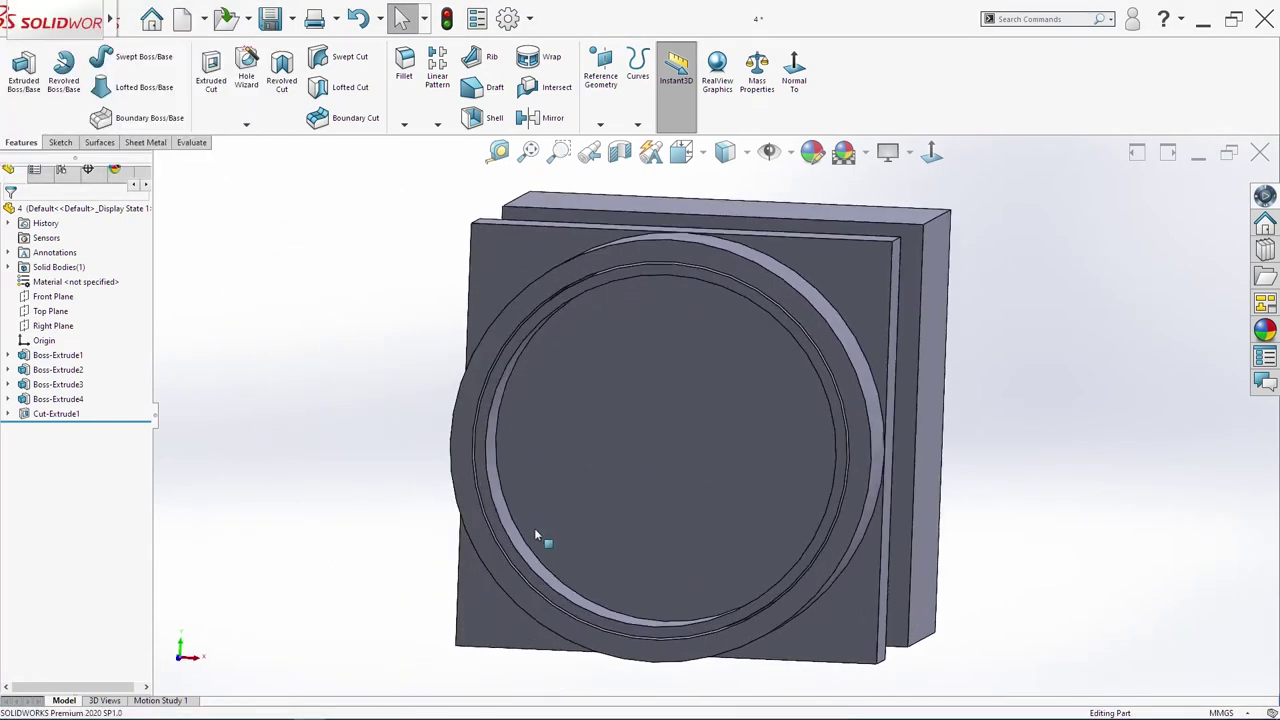
click(689, 438)
key(s)
click(214, 263)
key(s)
click(329, 517)
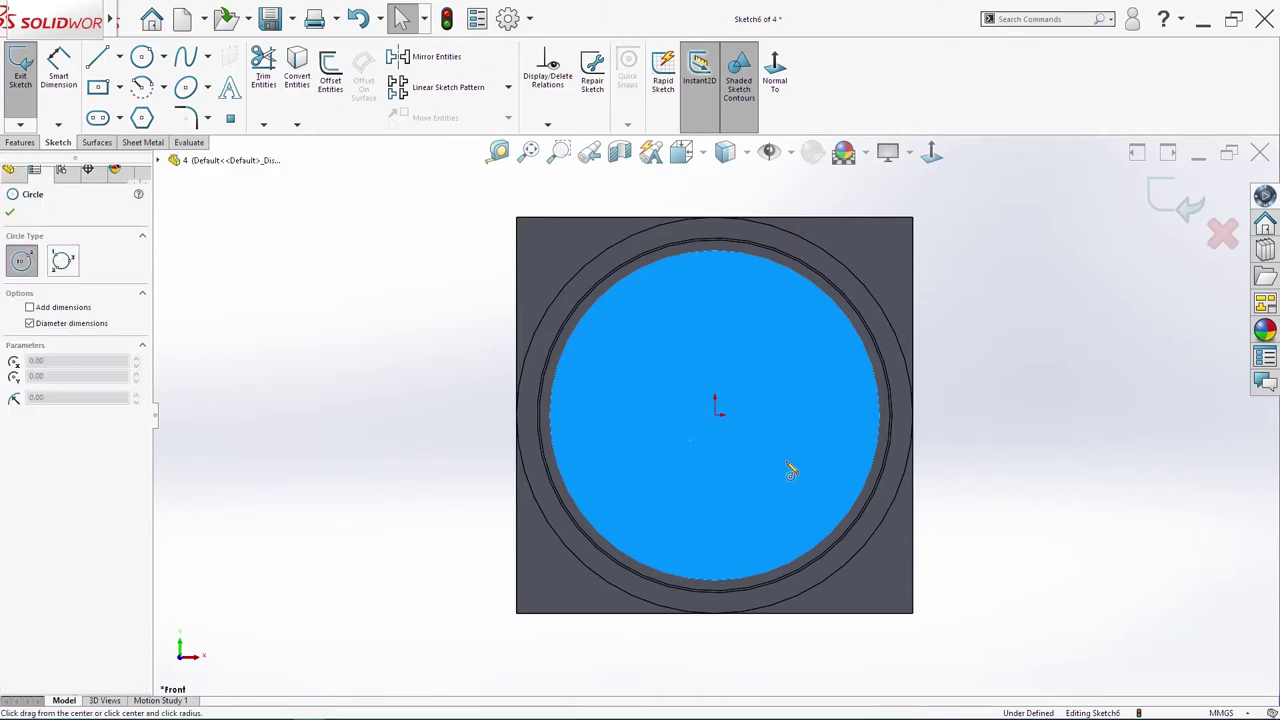
click(714, 414)
click(765, 470)
Step: Dimension the circle on the recess floor to a diameter of 25 mm
key(s)
click(785, 392)
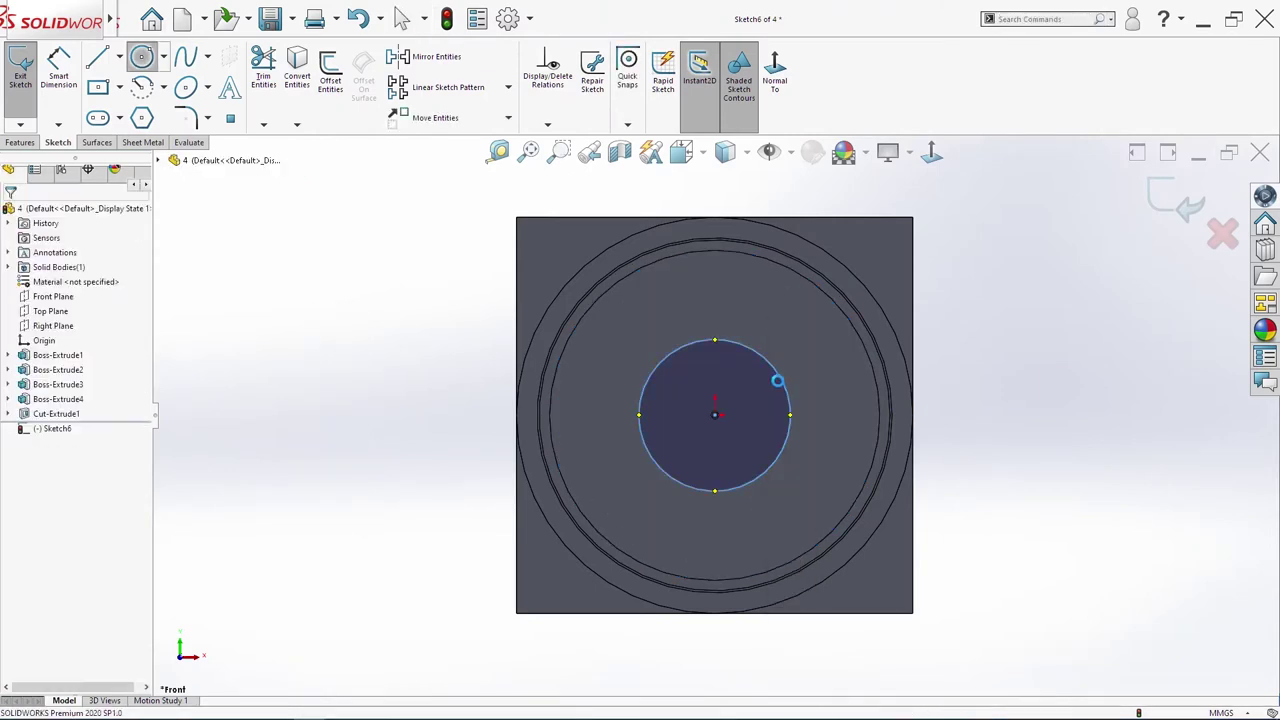
key(s)
click(798, 427)
key(s)
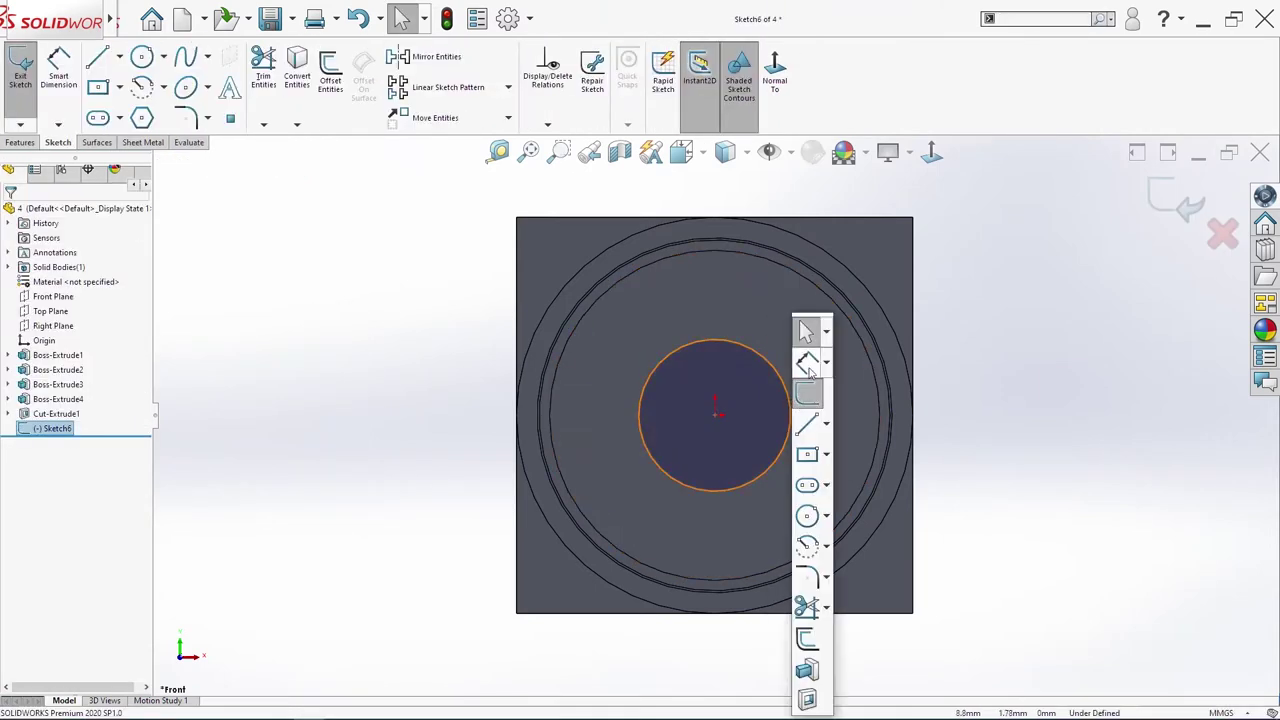
click(807, 362)
click(785, 388)
click(828, 377)
key(Return)
key(Escape)
Step: Extrude the 25 mm circle 3 mm outward from the recess floor as a boss
key(s)
click(863, 671)
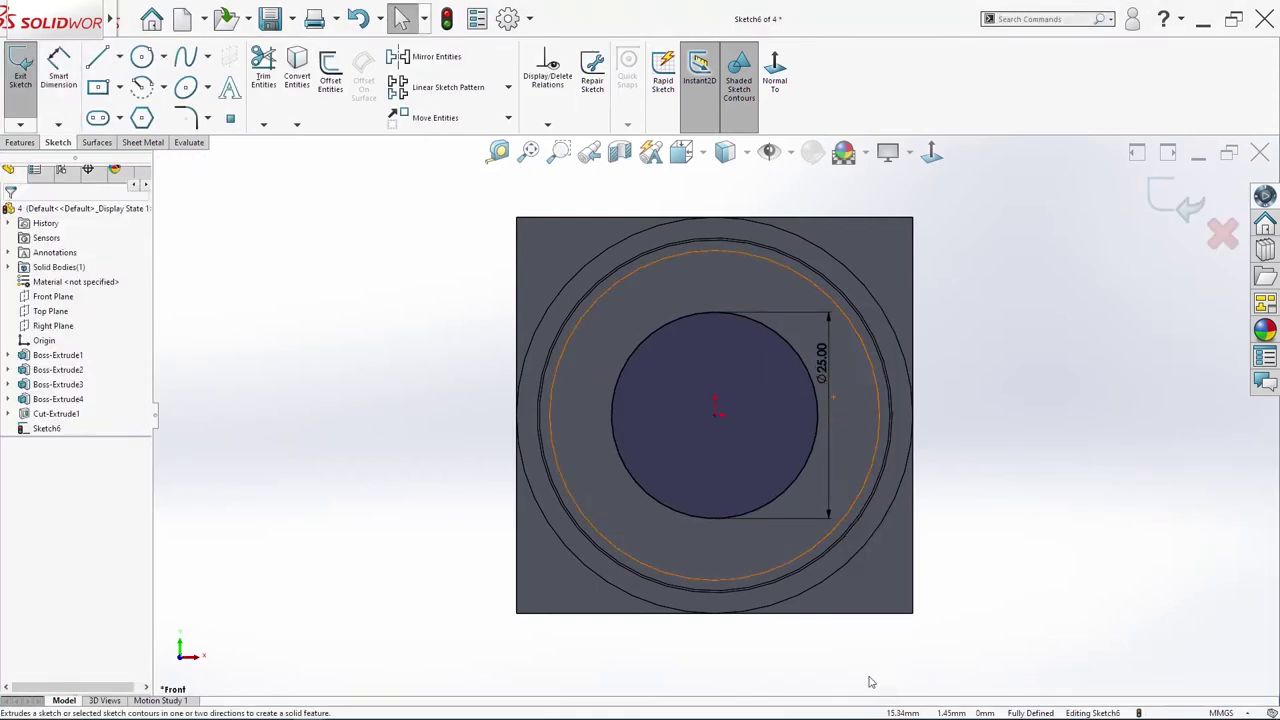
text(3)
key(Return)
click(10, 213)
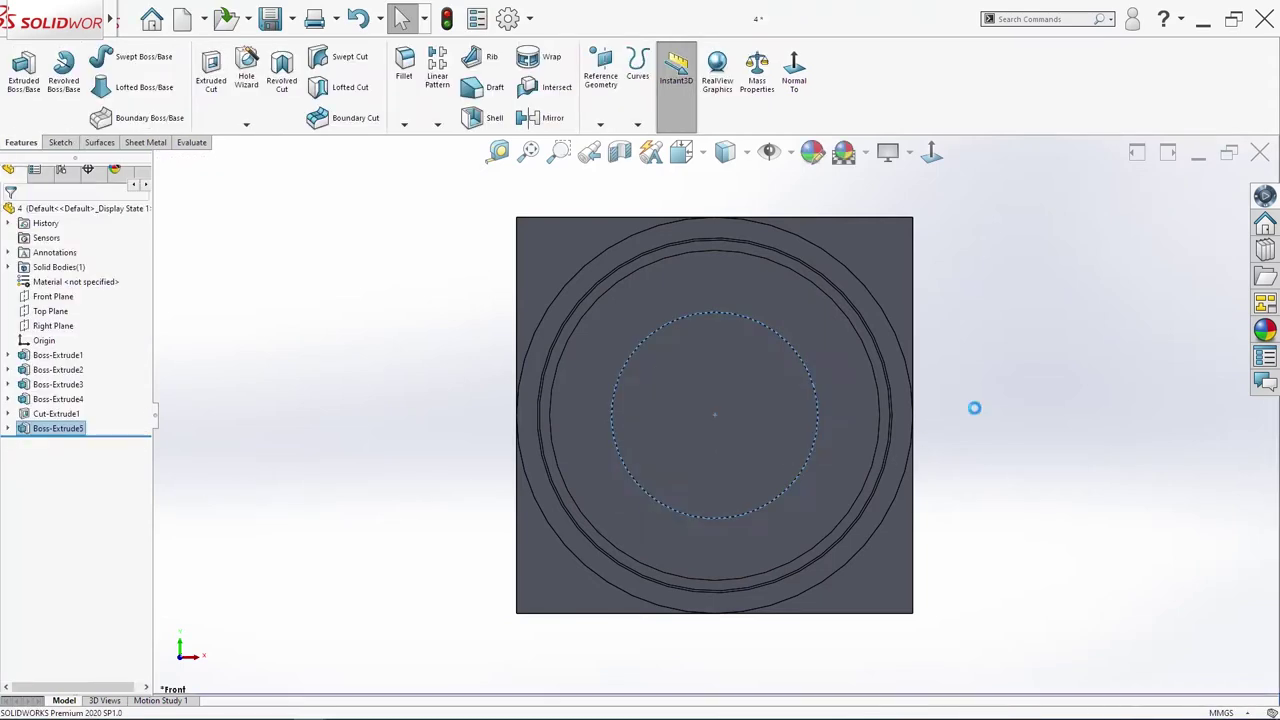
Step: Start a sketch on the front face of the 25 mm round boss inside the recess
click(986, 411)
mouse_move(986, 411)
middle_down()
mouse_move(929, 449)
mouse_move(664, 443)
middle_up()
click(664, 443)
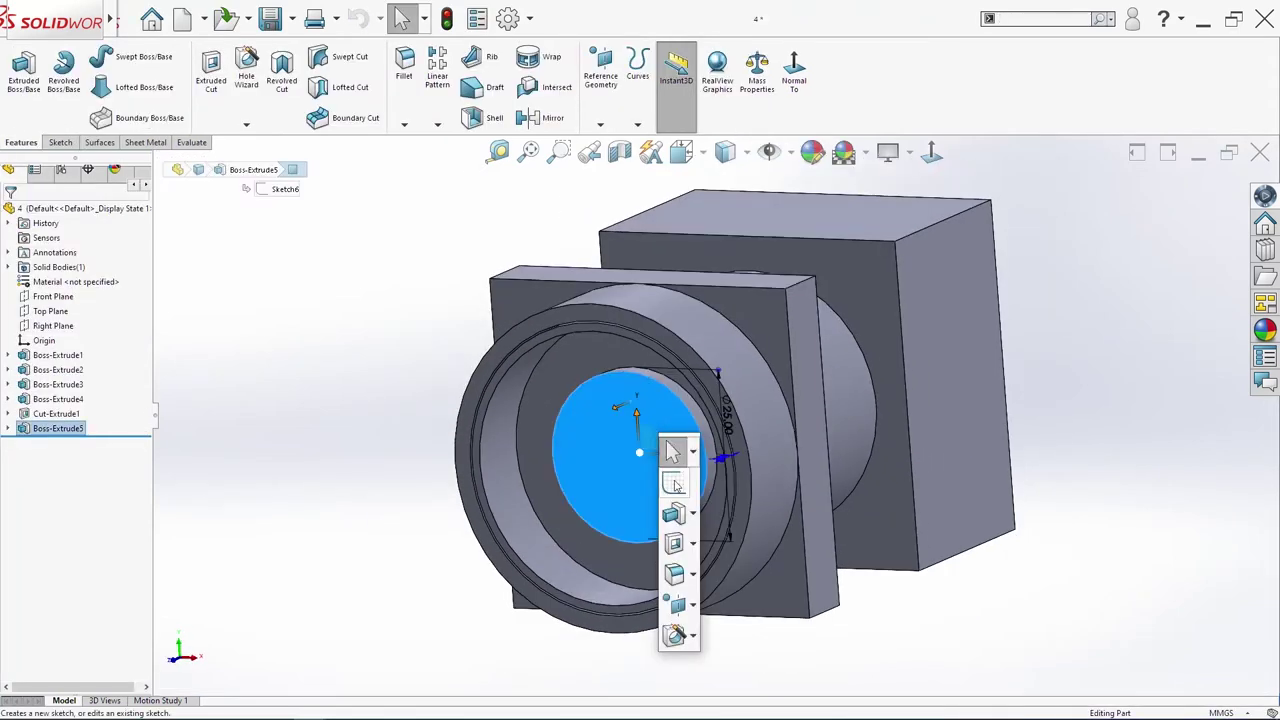
click(674, 484)
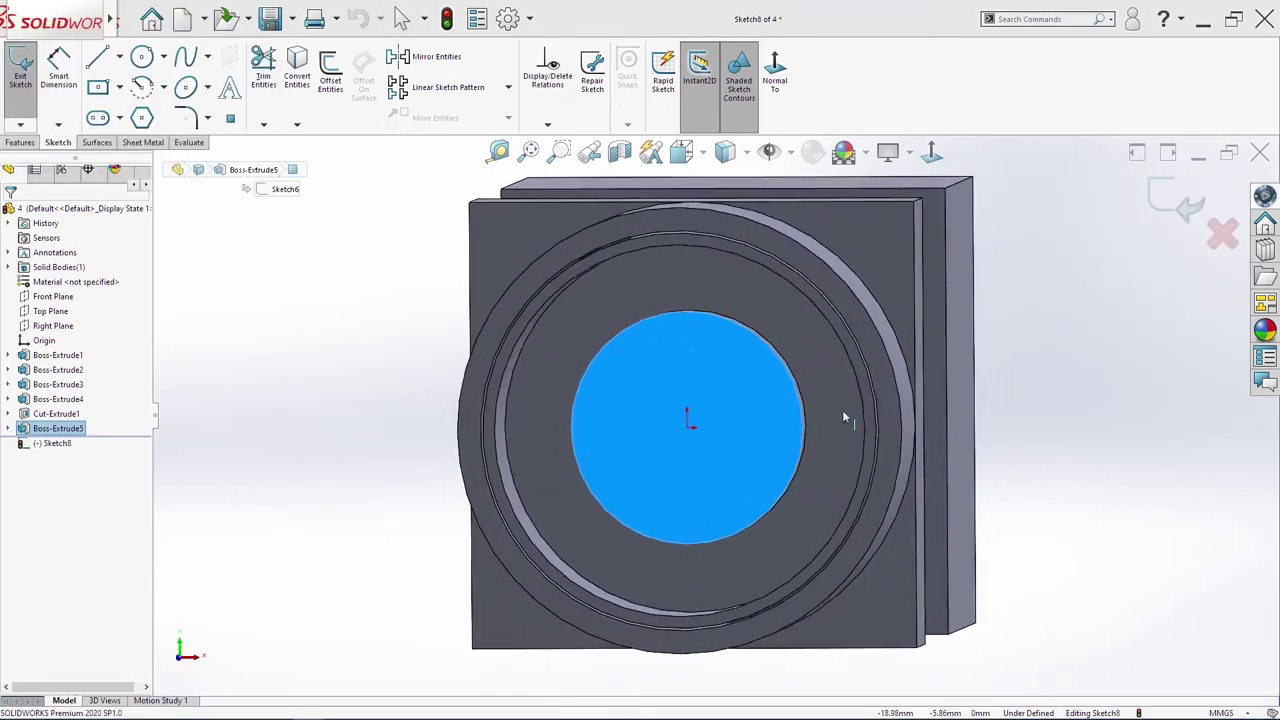
scroll(720, 429, down, 3)
key(s)
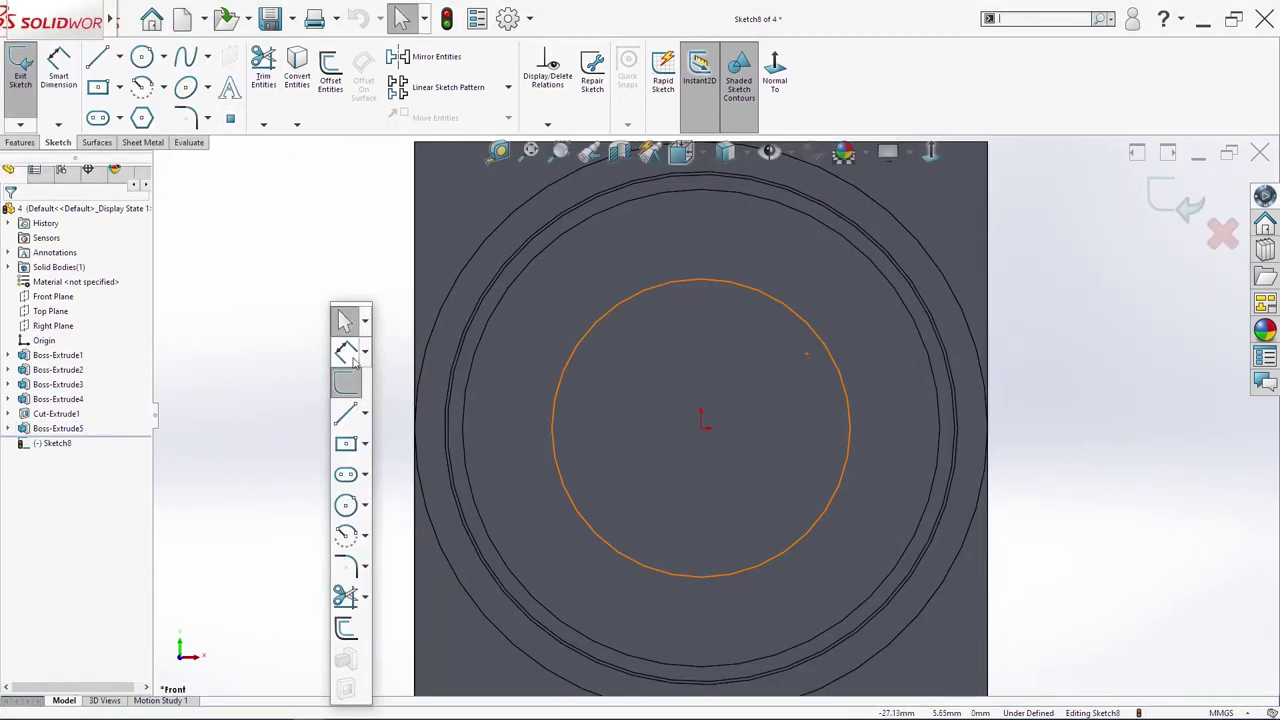
click(345, 412)
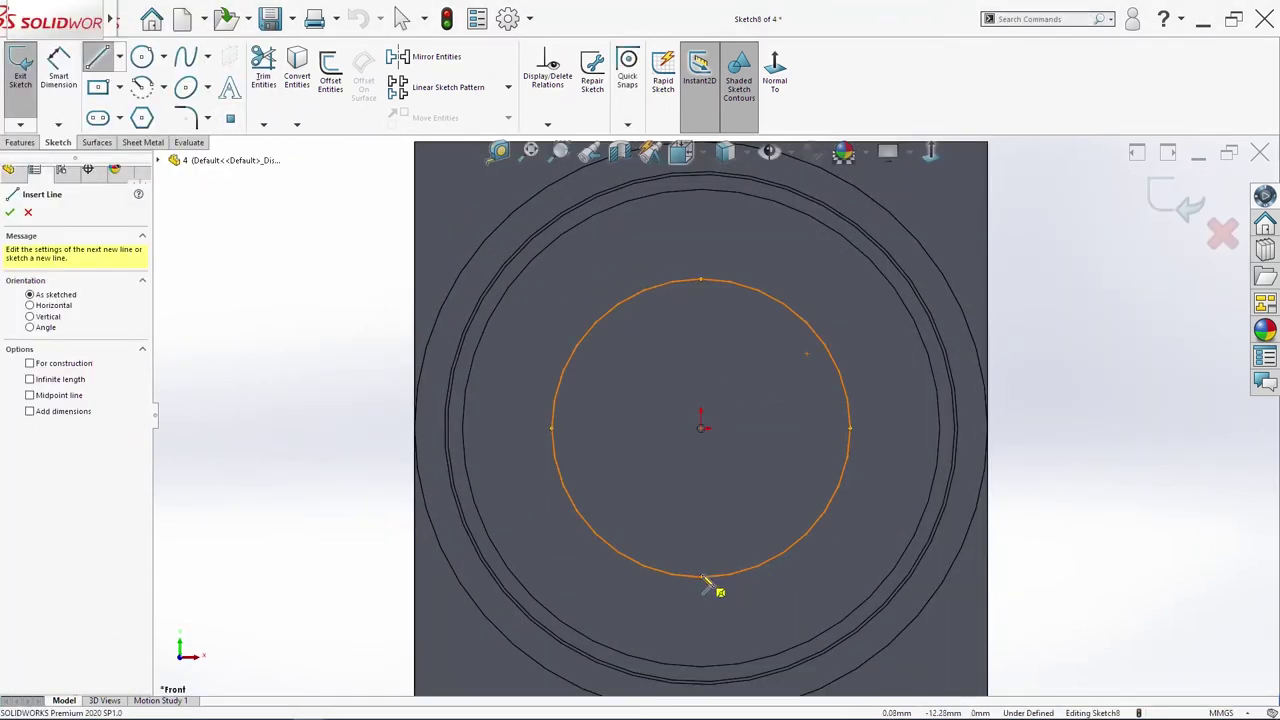
key(s)
key(Escape)
Step: Draw a vertical centerline from the lowest point of the 25 mm boss's edge through the origin to just above the square plate
key(s)
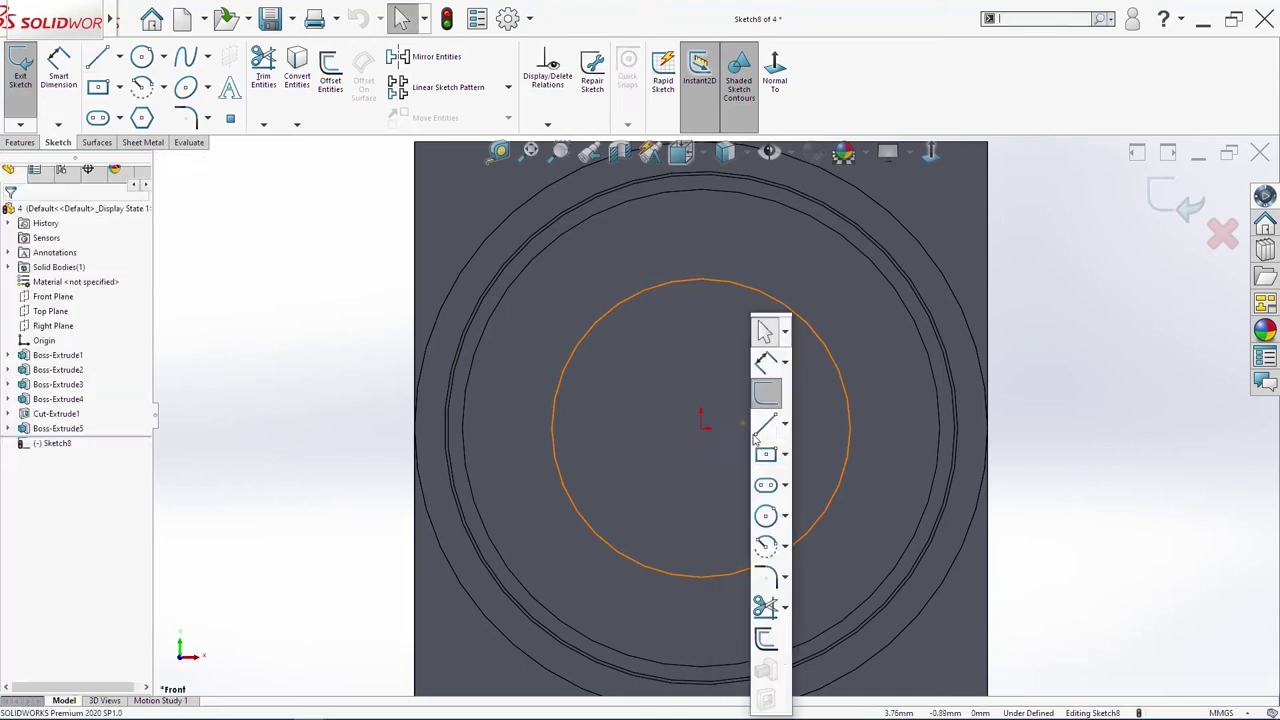
click(784, 425)
click(790, 464)
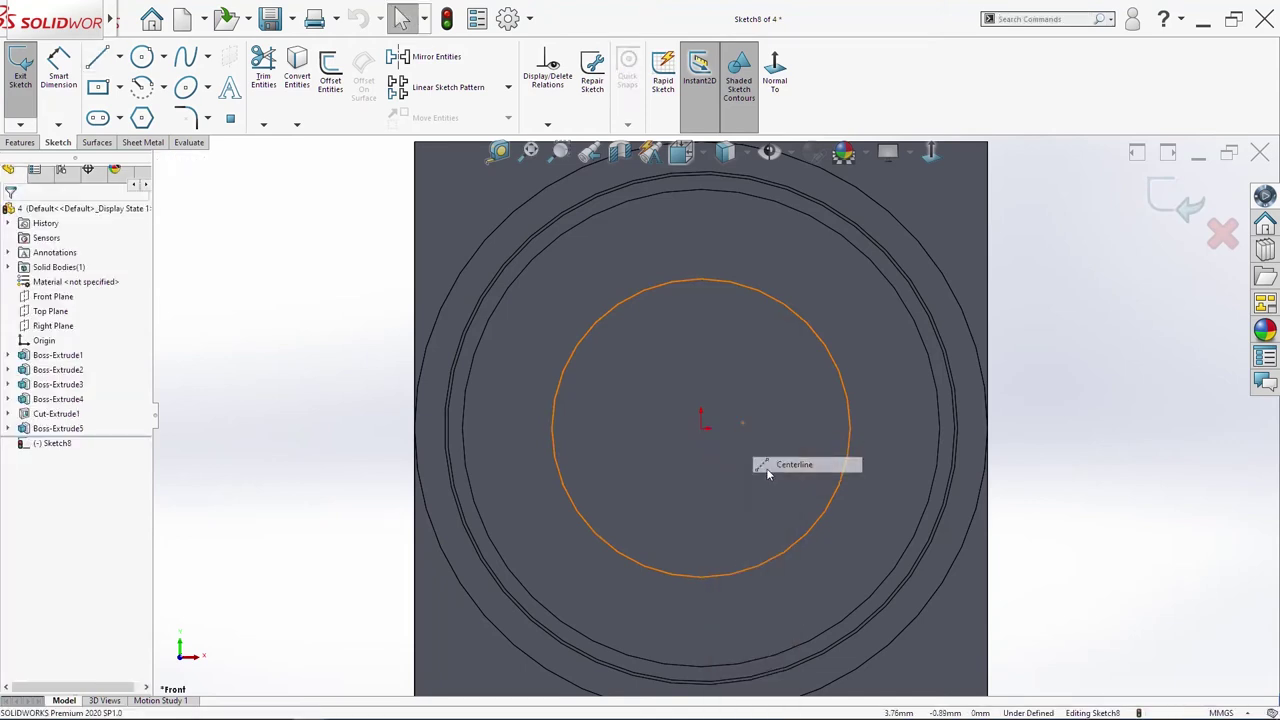
click(702, 577)
scroll(711, 306, up, 2)
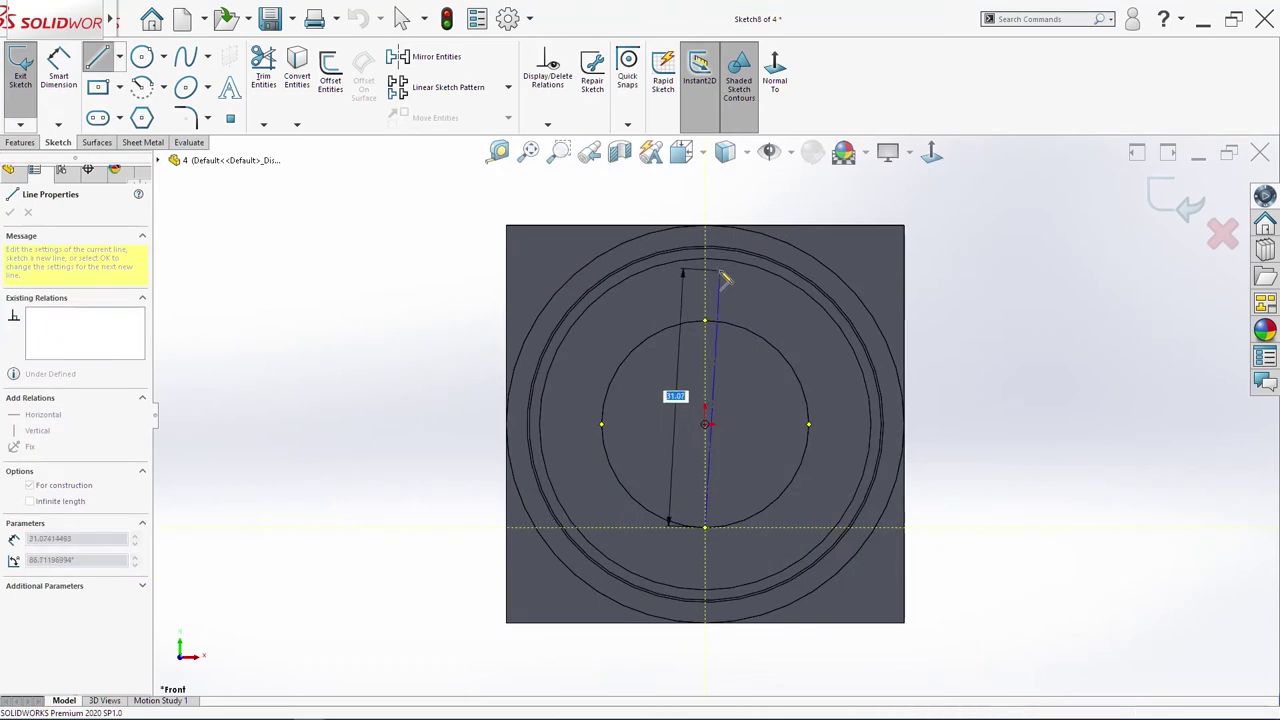
click(705, 226)
key(Escape)
Step: Draw half of a pointer outline with connected lines from the boss's lowest point up to near the groove, ending with a short line across the centerline
key(s)
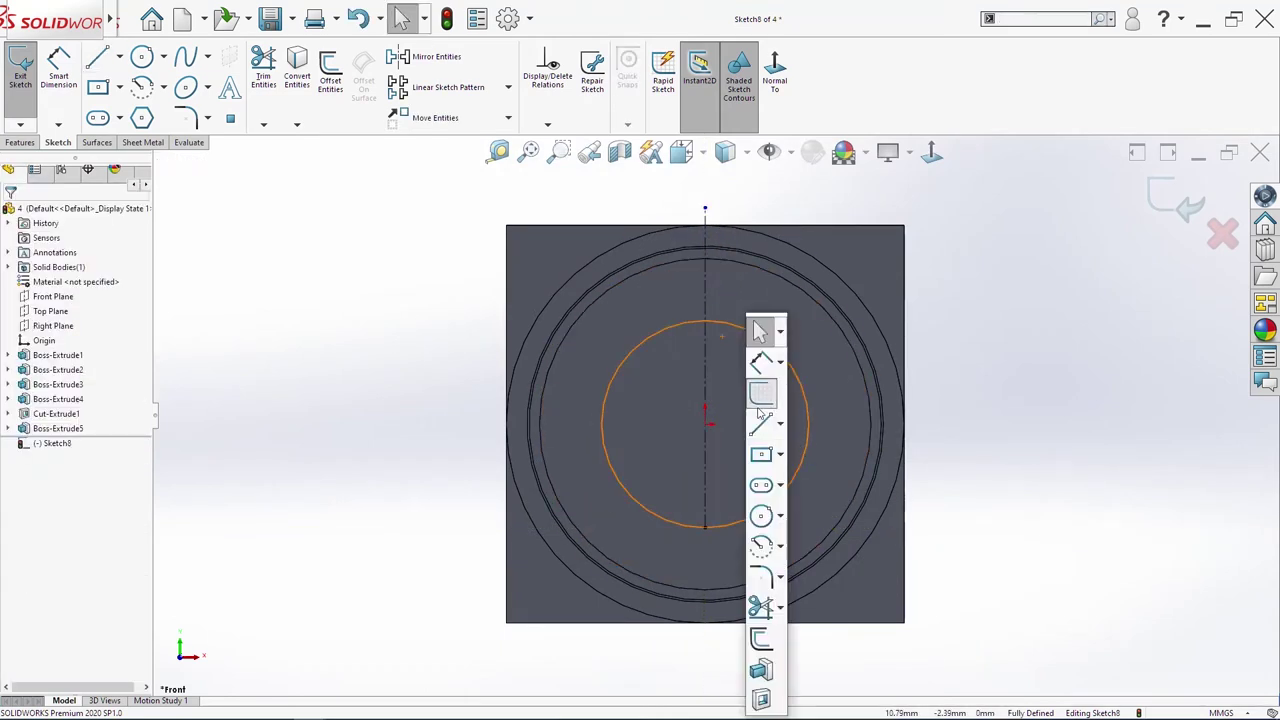
click(761, 423)
click(706, 527)
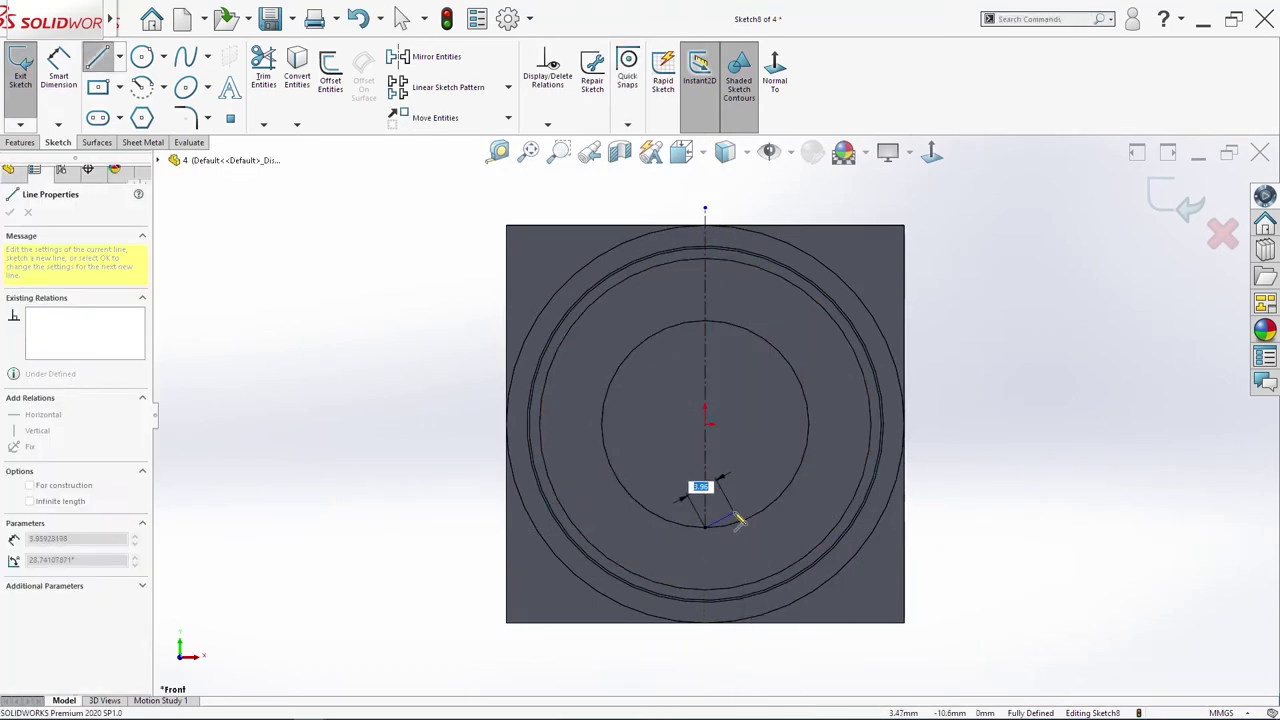
click(734, 511)
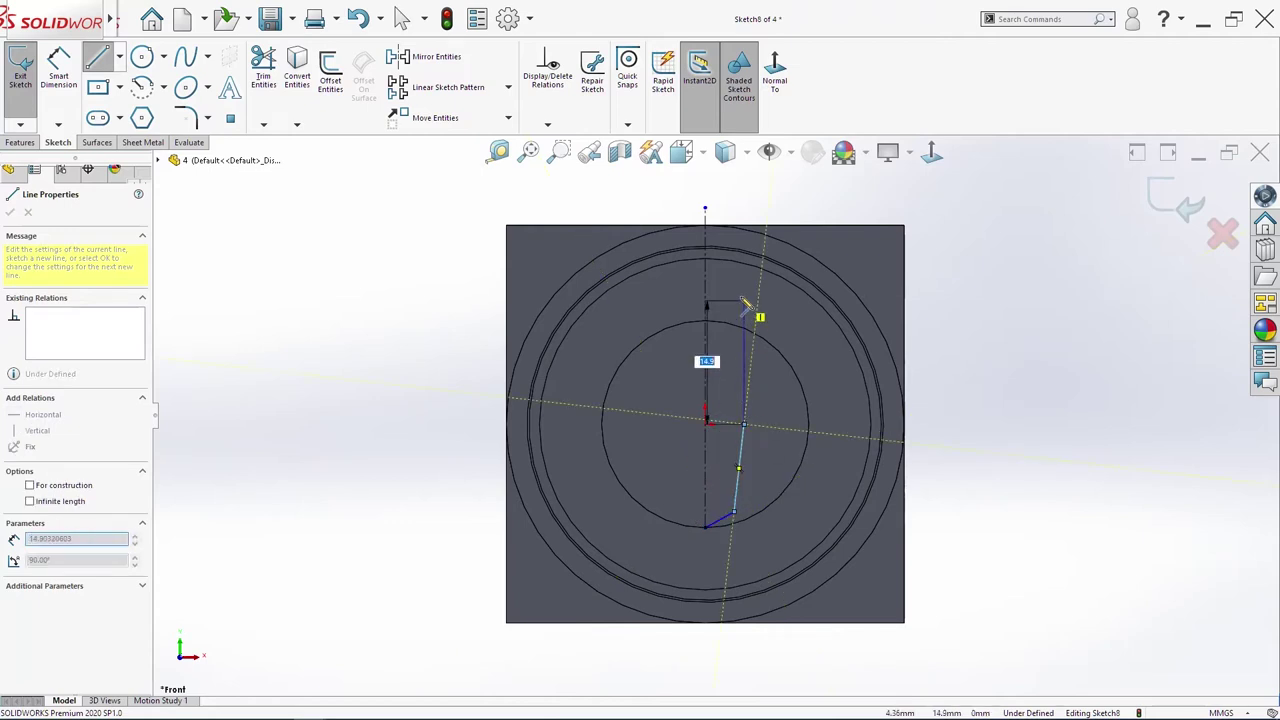
scroll(745, 290, down, 3)
scroll(745, 295, down, 3)
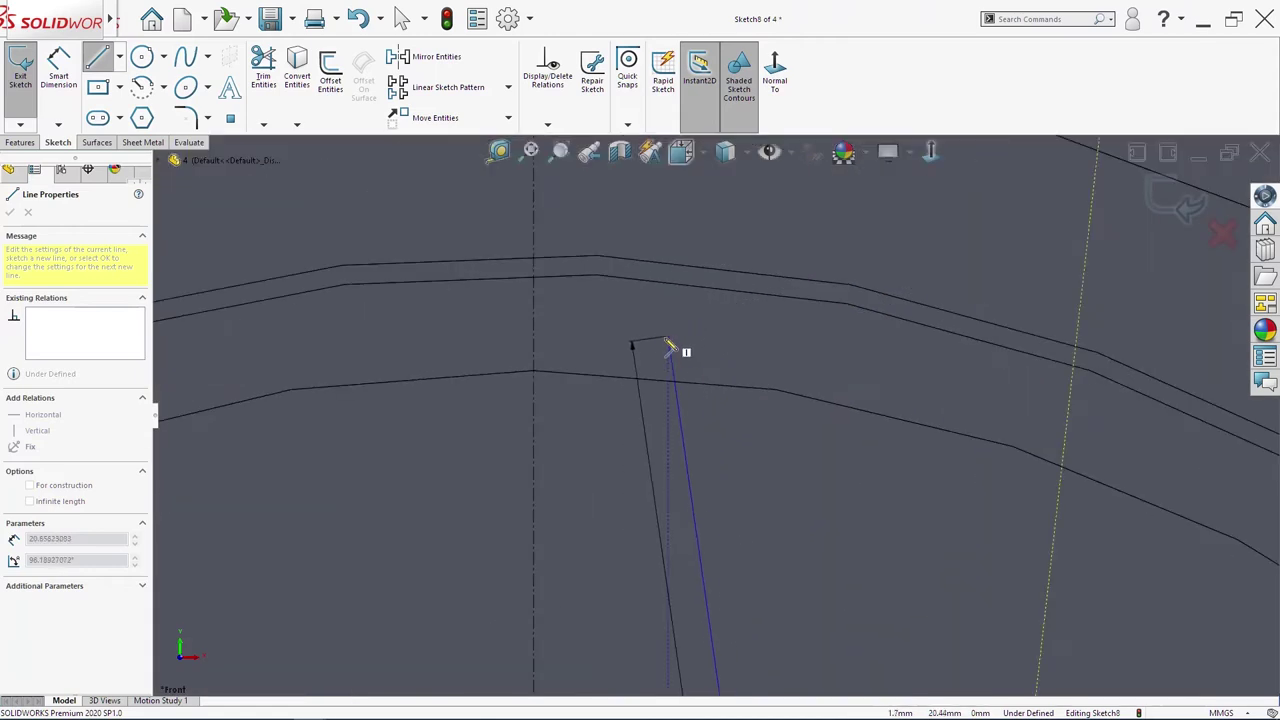
click(632, 313)
click(398, 320)
key(z)
key(Escape)
Step: Trim the part of the short upper line that extends beyond the centerline
key(s)
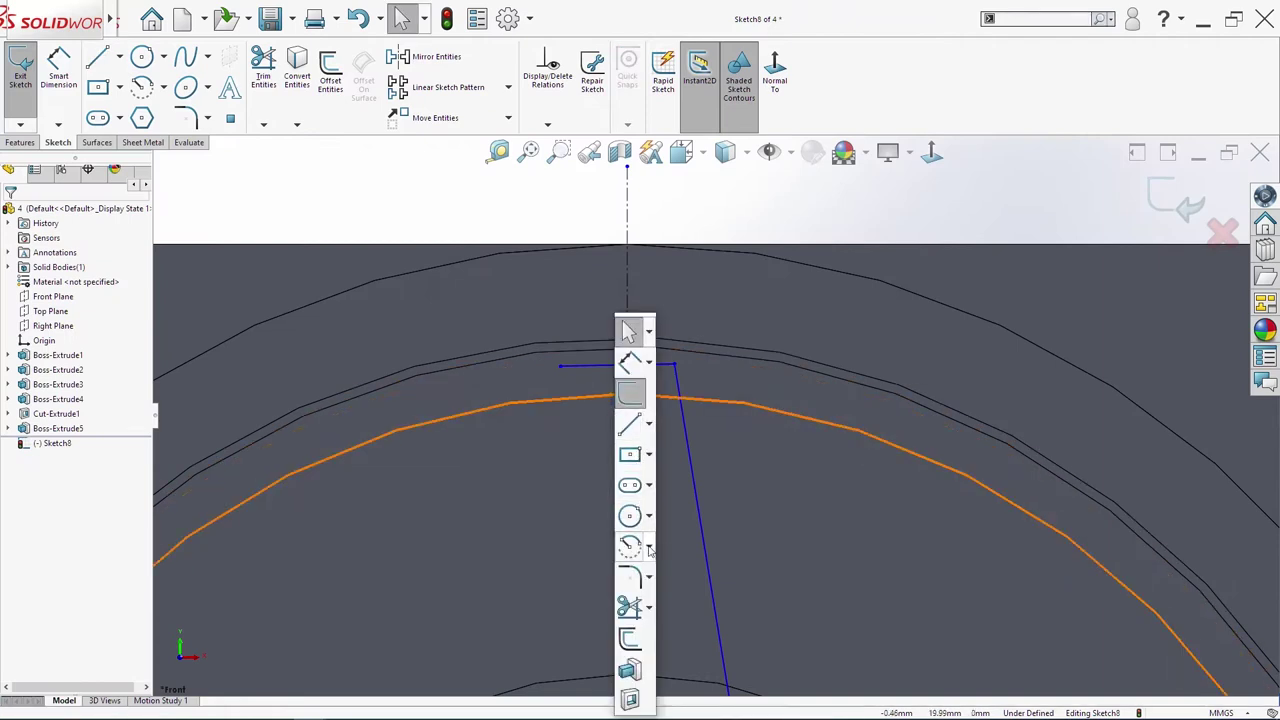
click(631, 607)
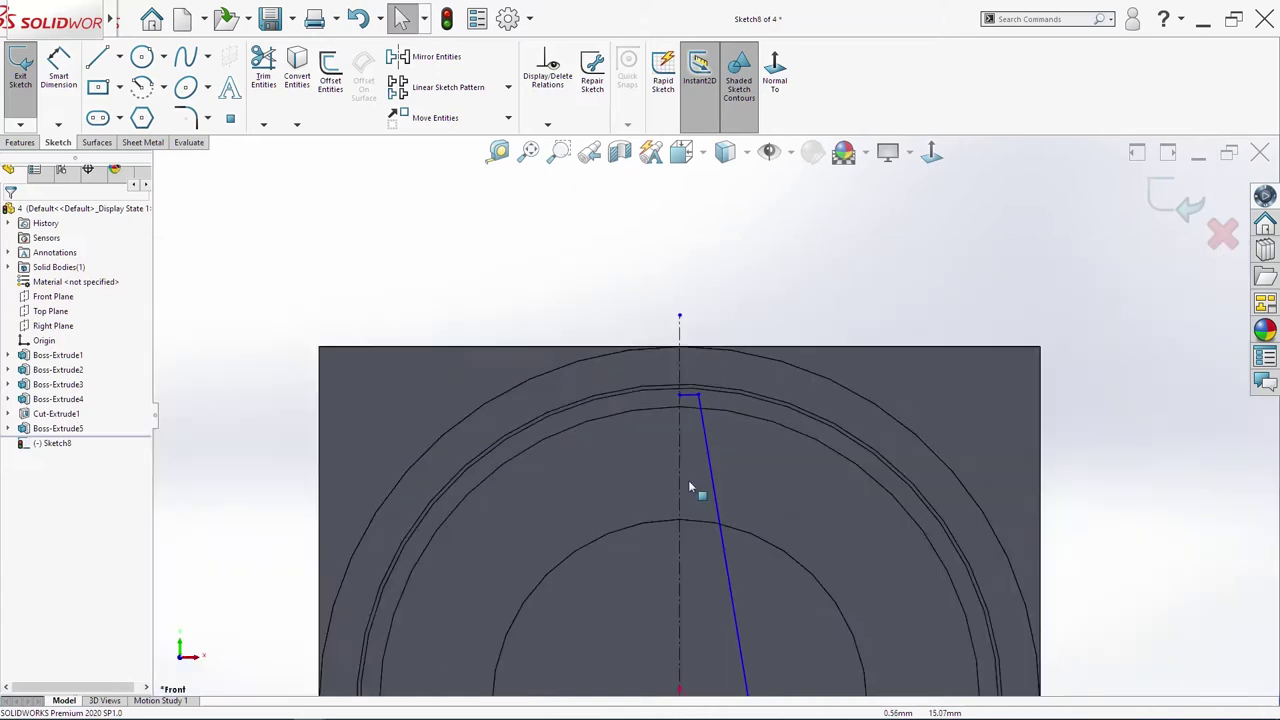
Step: Dimension the outline's widest corner, level with the origin, to 4.5 mm from the centerline
scroll(691, 486, up, 5)
scroll(753, 535, down, 5)
key(s)
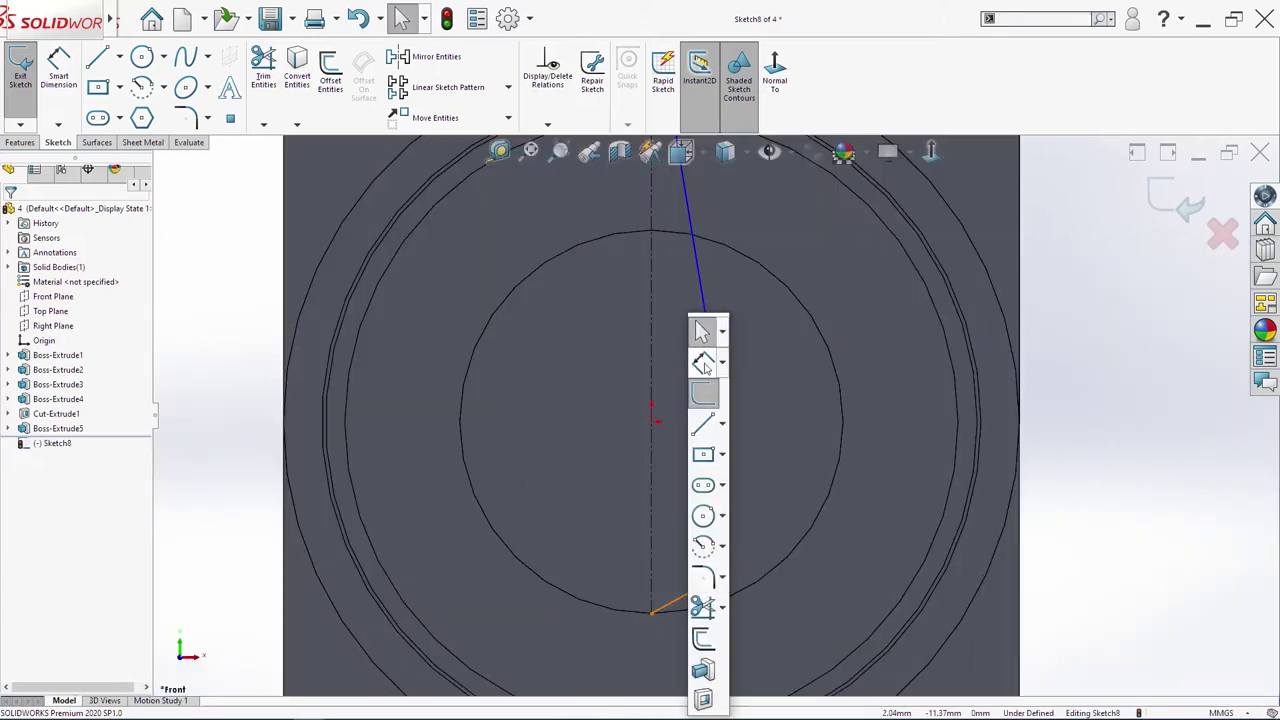
click(704, 366)
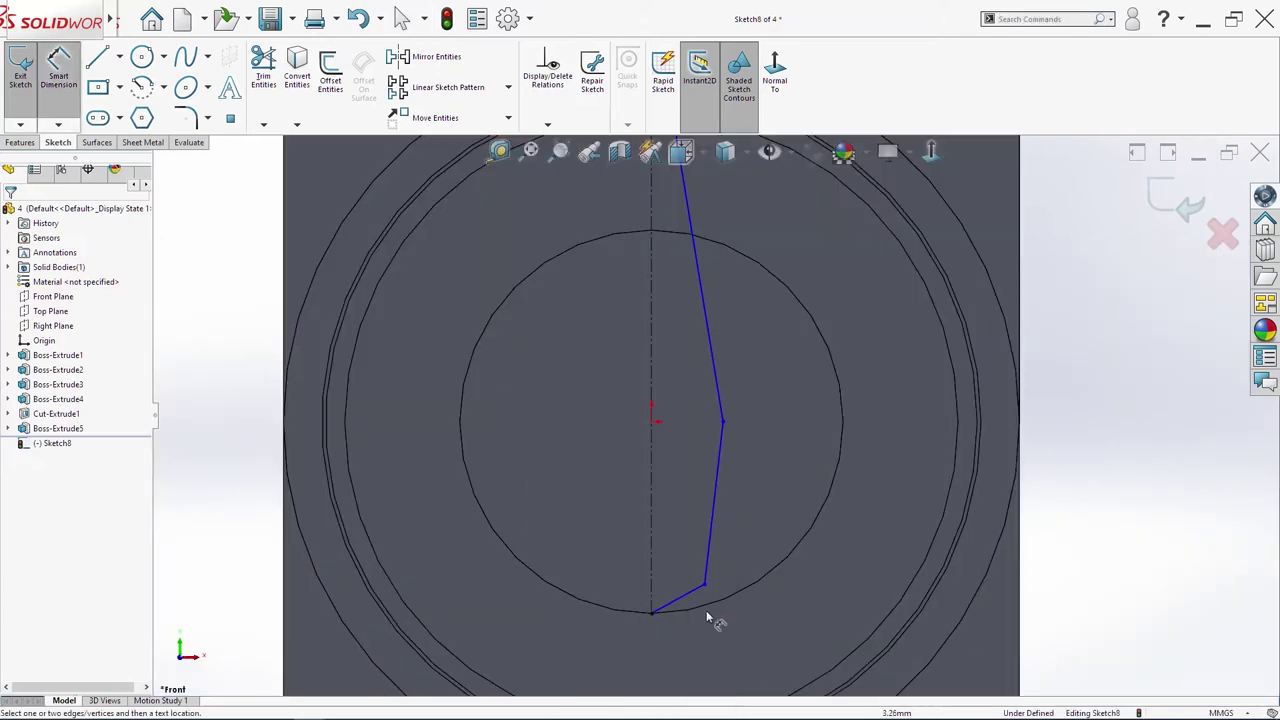
click(724, 423)
click(663, 470)
text(4.5)
key(Return)
key(Escape)
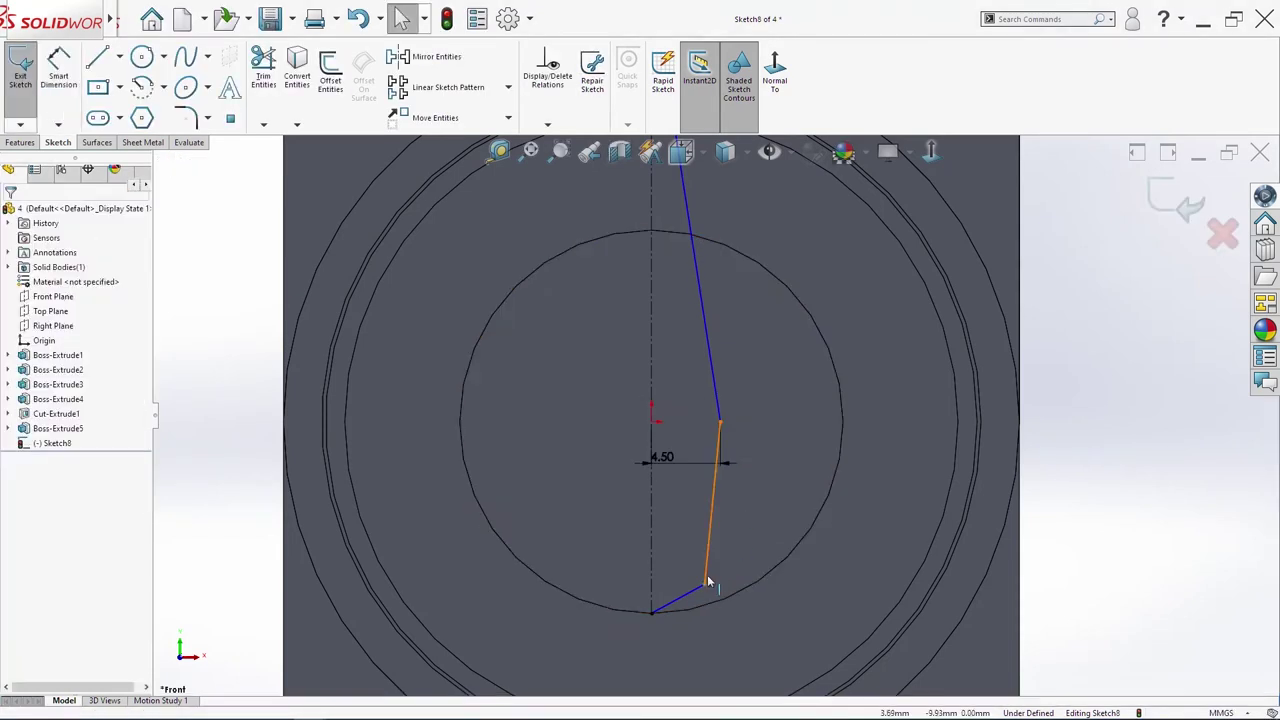
Step: Move the outline's lower corner slightly toward the centerline and dimension it to 3 mm from the centerline
mouse_move(706, 586)
mouse_down()
mouse_move(698, 560)
mouse_move(698, 587)
mouse_up()
key(s)
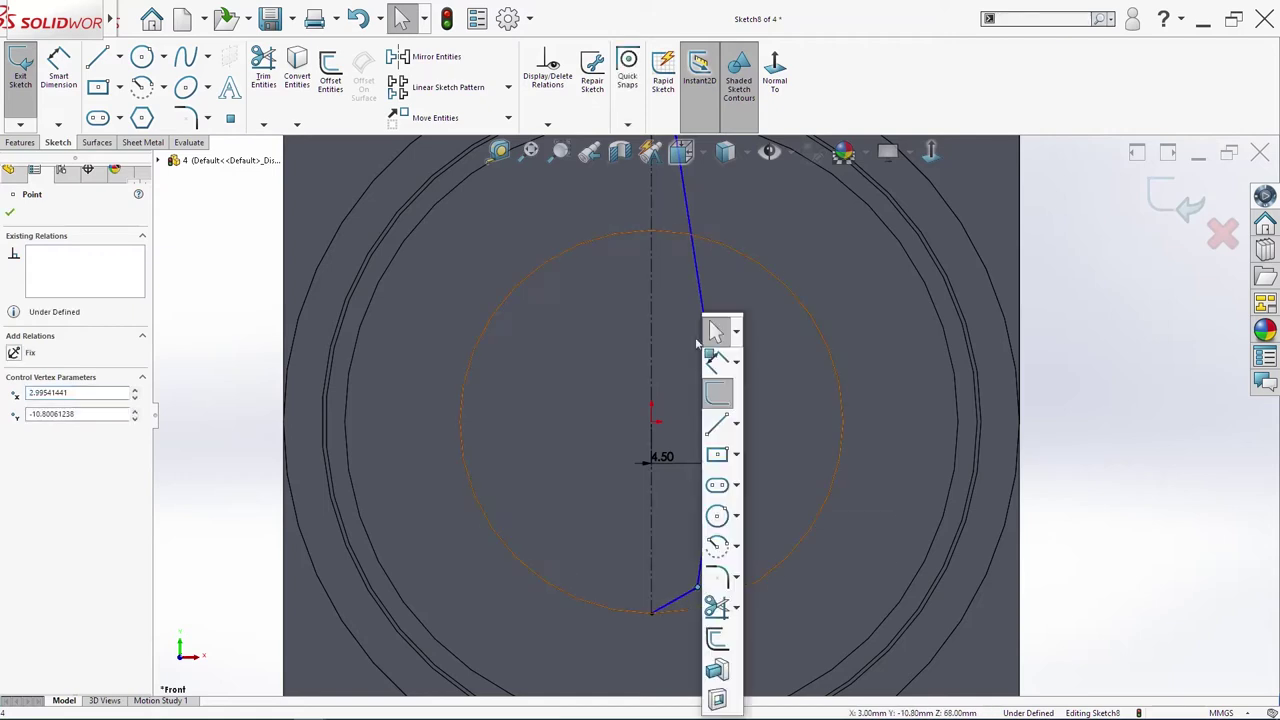
click(715, 362)
click(654, 614)
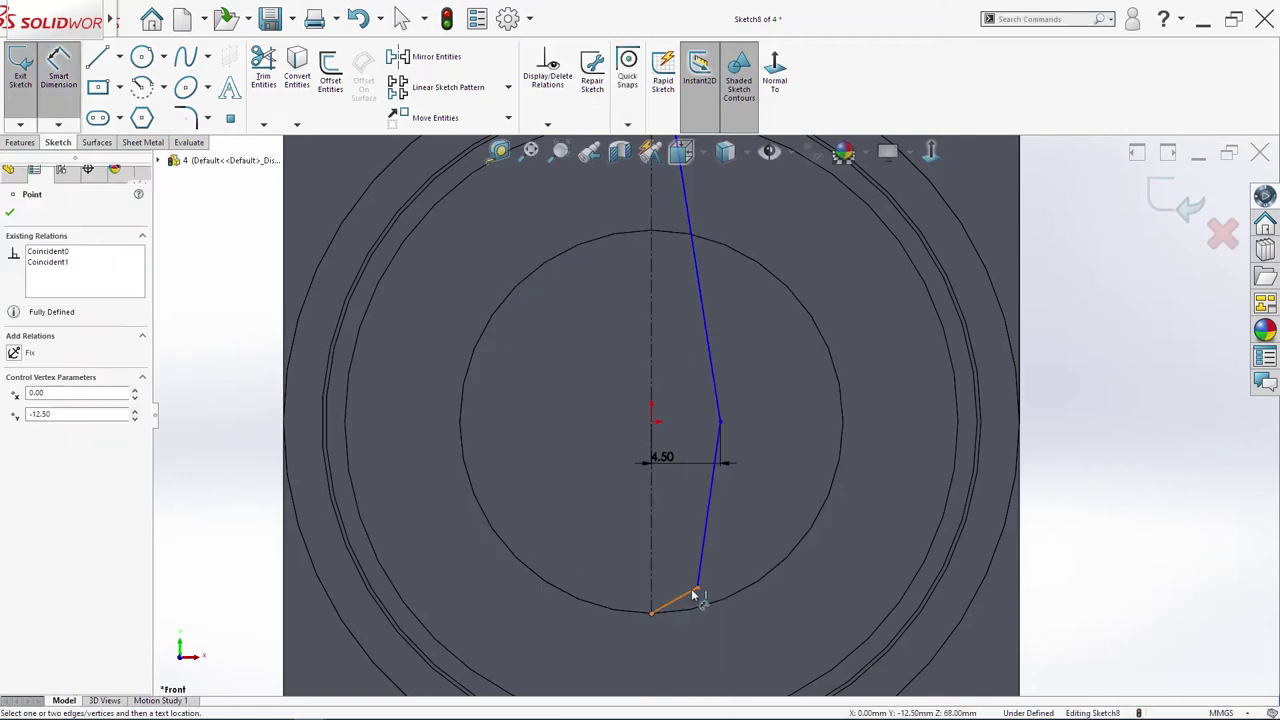
click(676, 648)
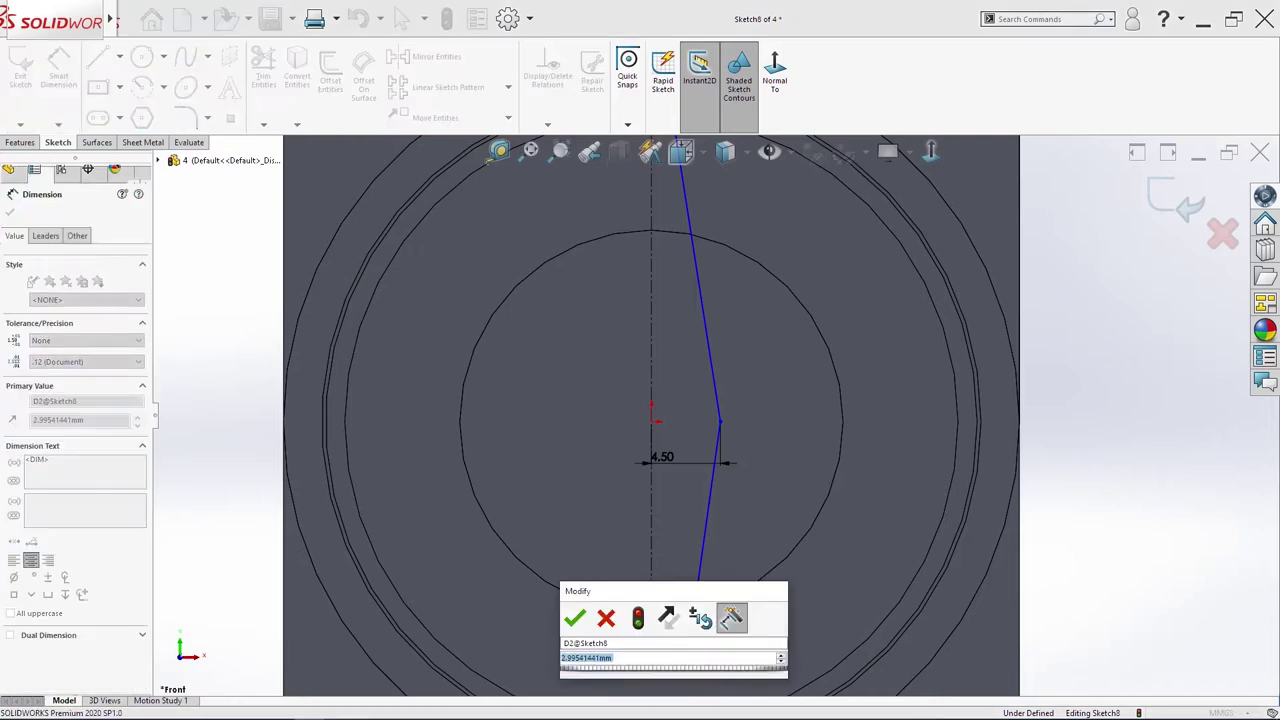
key(Return)
Step: Dimension the outline's upper corner to 1.5 mm from the centerline
scroll(680, 365, up, 3)
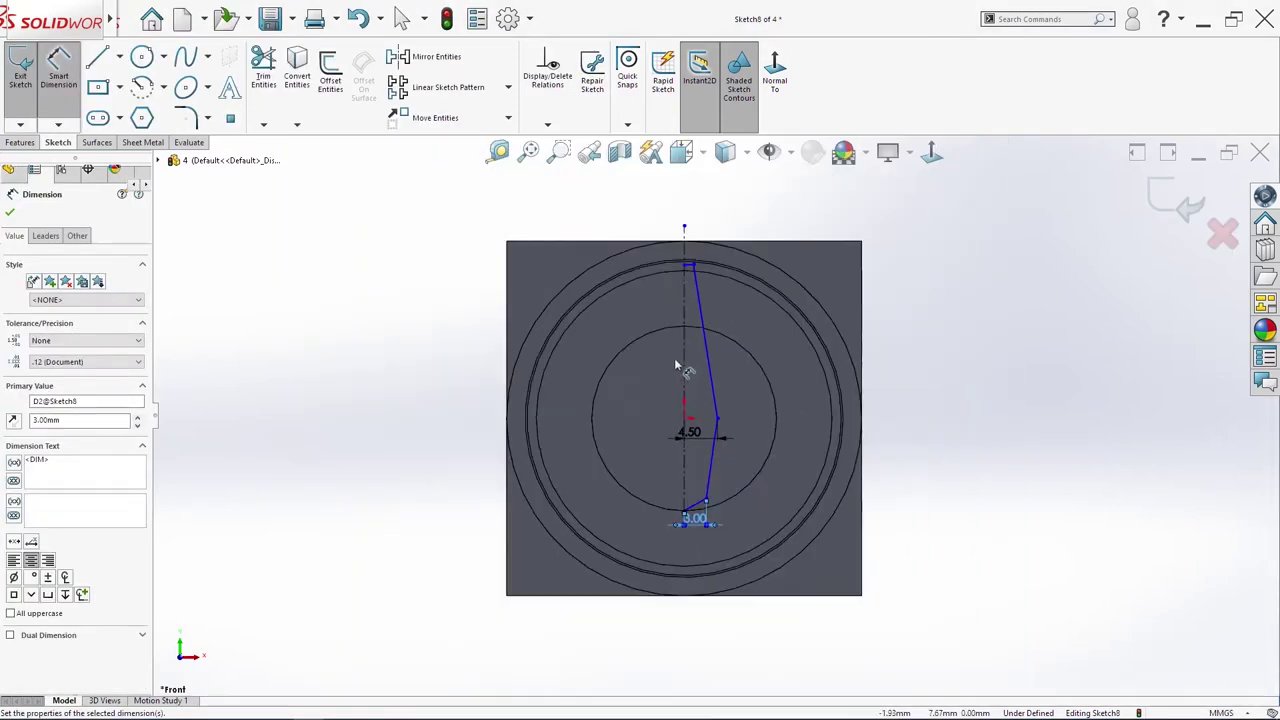
scroll(718, 306, down, 8)
click(718, 304)
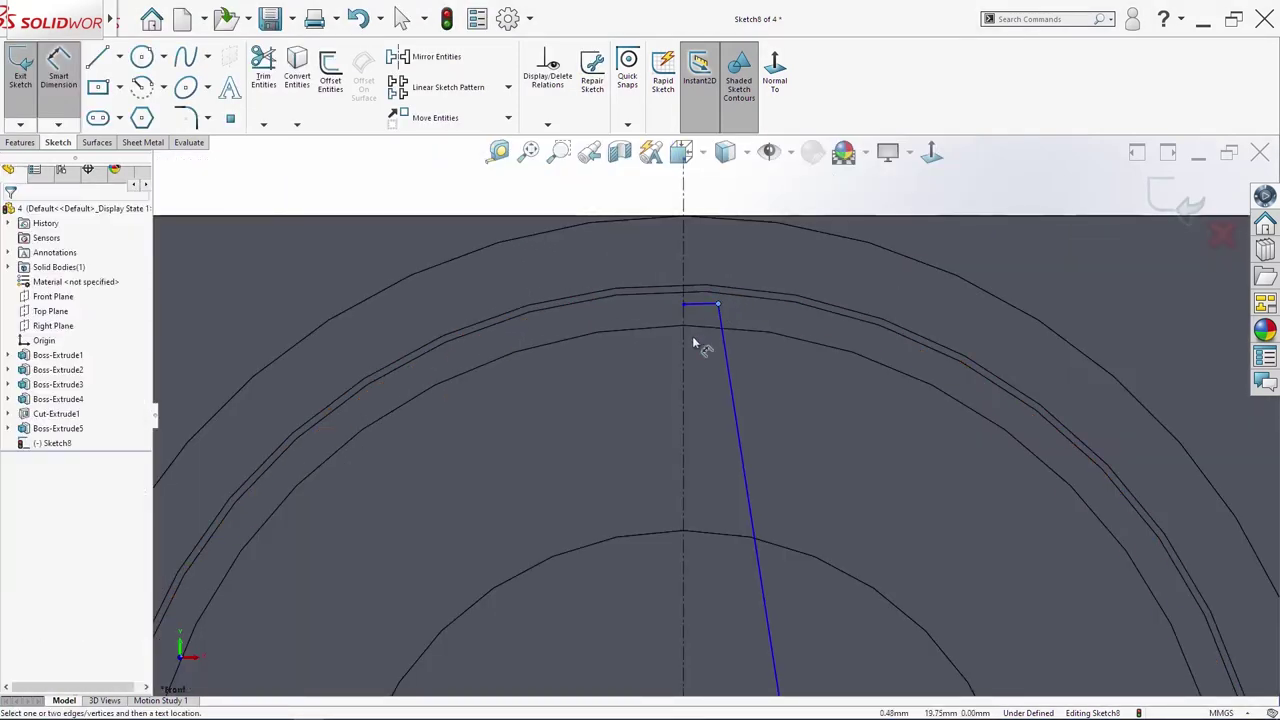
click(684, 378)
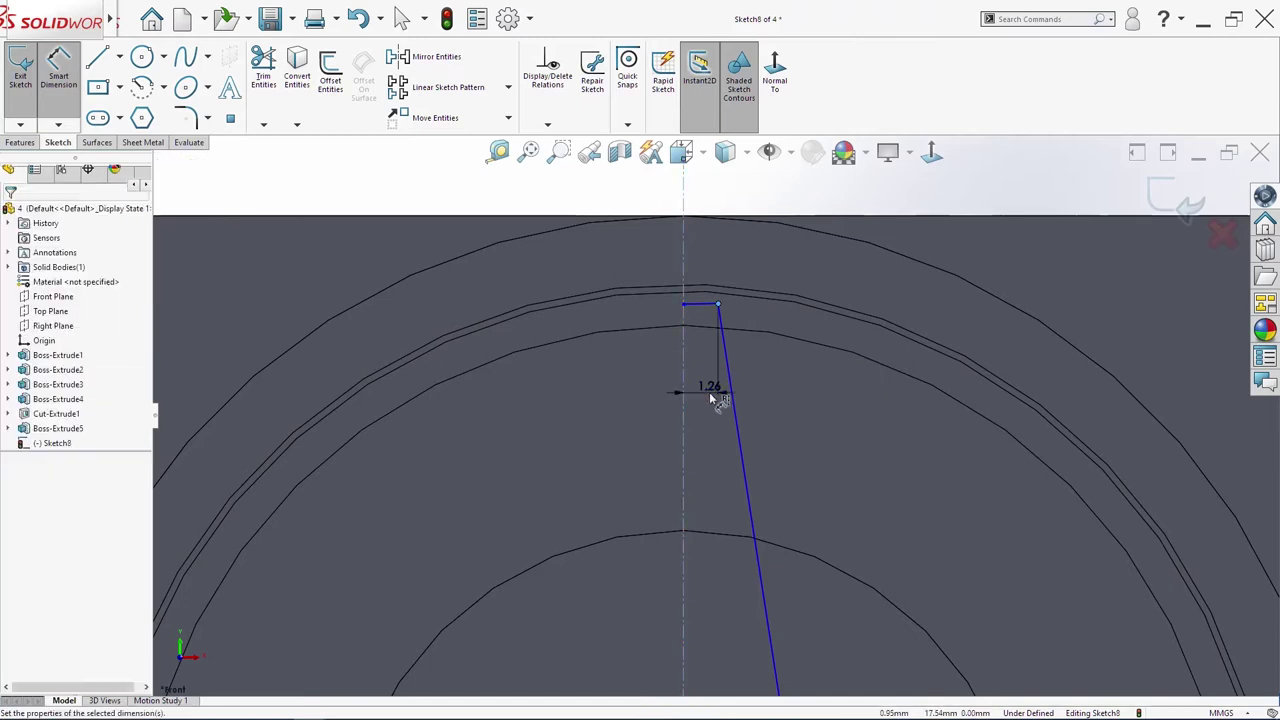
click(711, 400)
text(1.5)
key(Return)
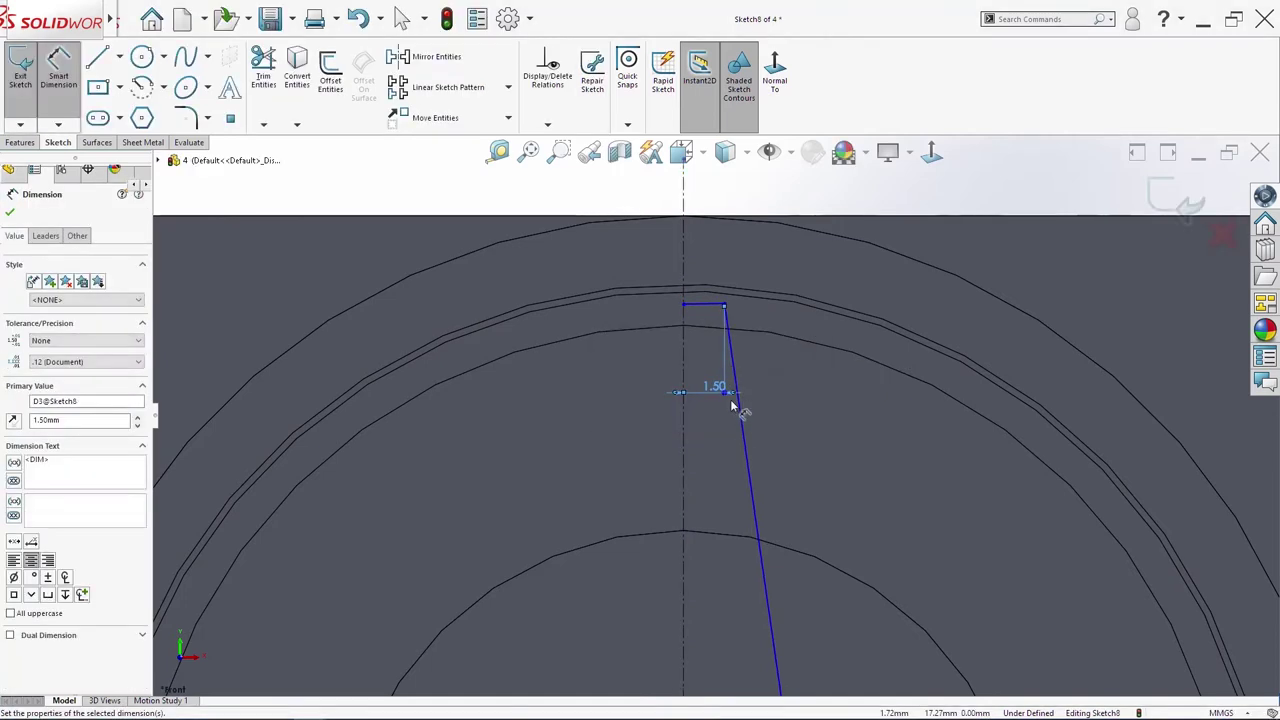
key(Escape)
Step: Add a dimension between the short upper line's centerline endpoint and the inner edge of the circular groove
scroll(711, 308, down, 3)
key(s)
click(726, 362)
scroll(740, 420, up, 5)
scroll(704, 445, down, 6)
click(891, 354)
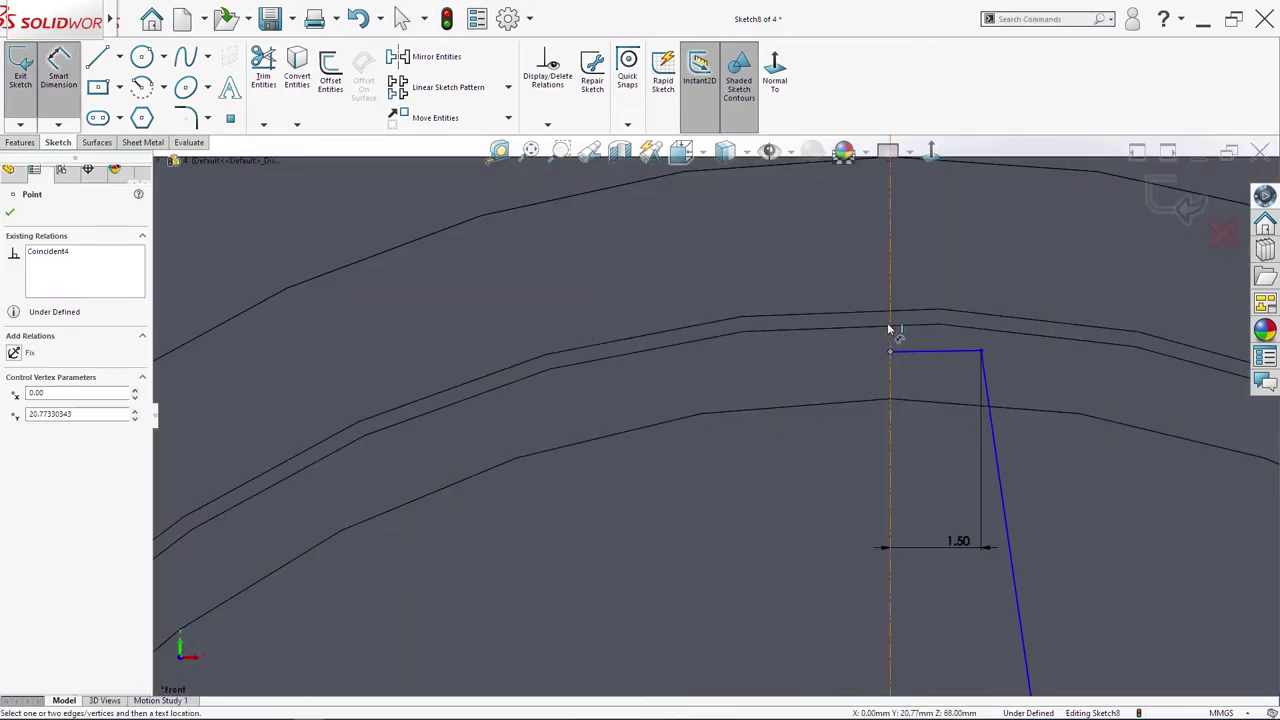
click(884, 330)
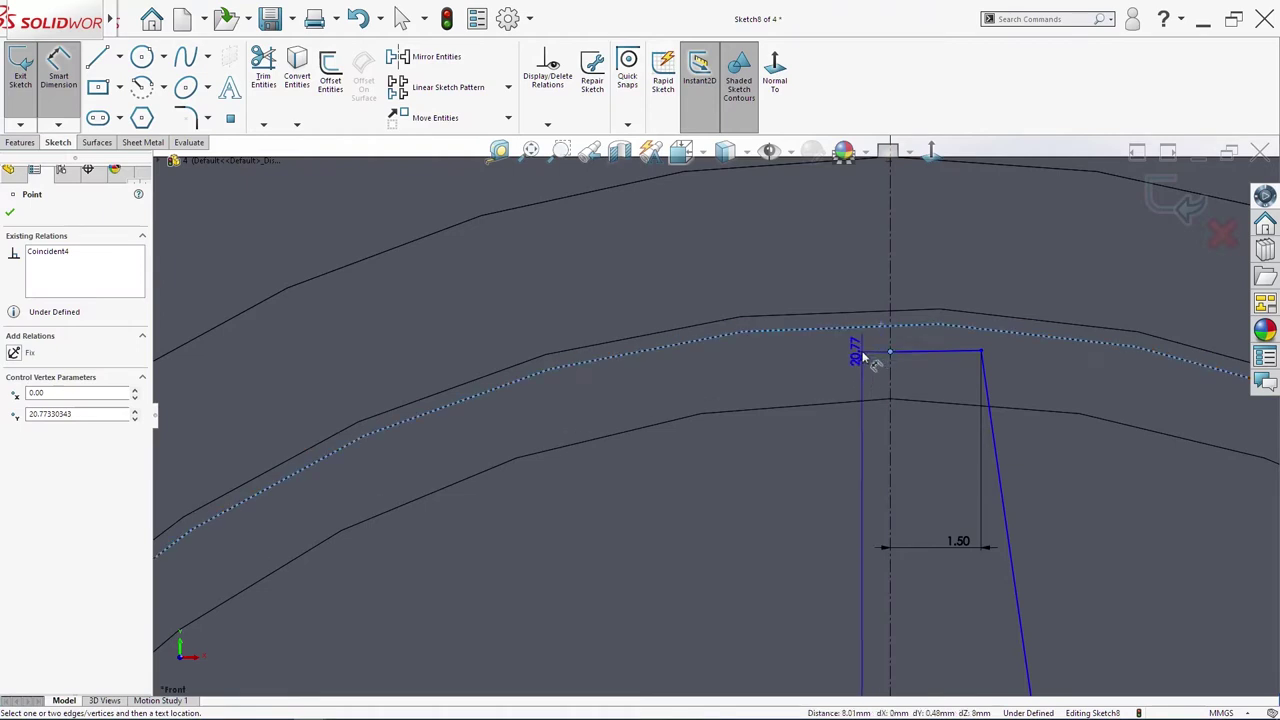
scroll(812, 403, up, 3)
click(788, 481)
key(Return)
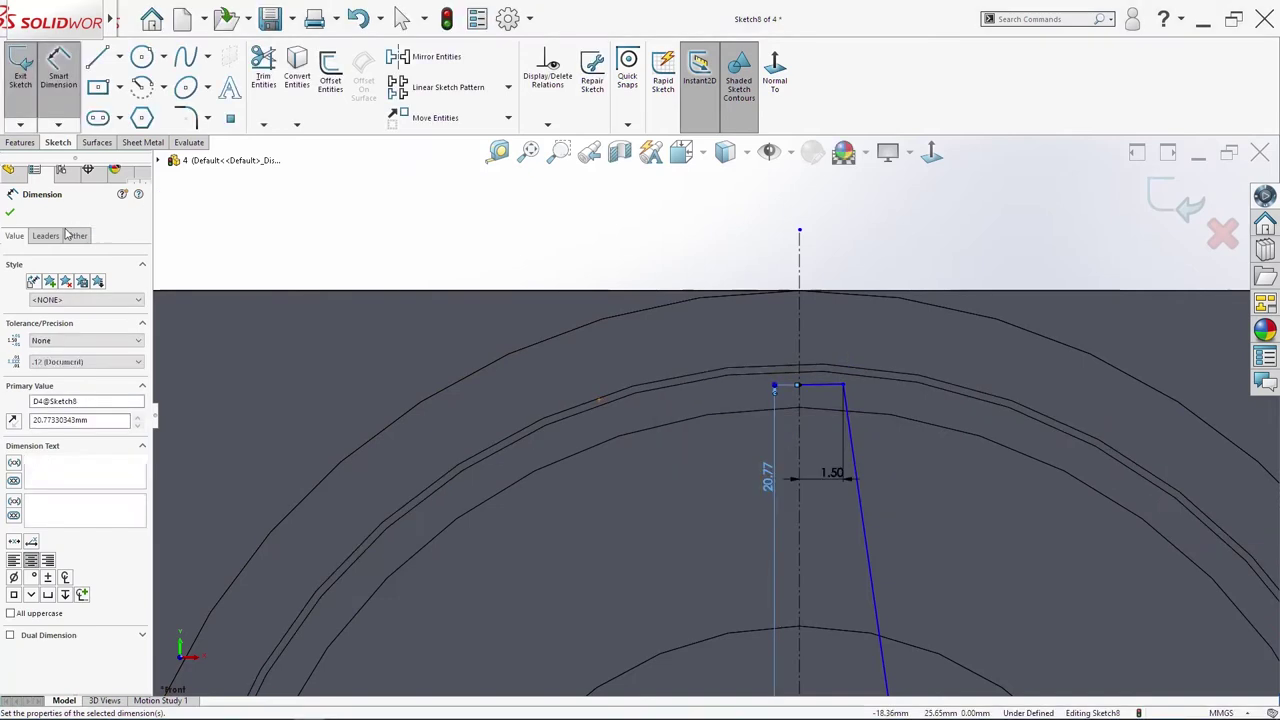
Step: Set the groove-edge dimension's first arc condition to Min and its value to 0.5 mm
click(45, 235)
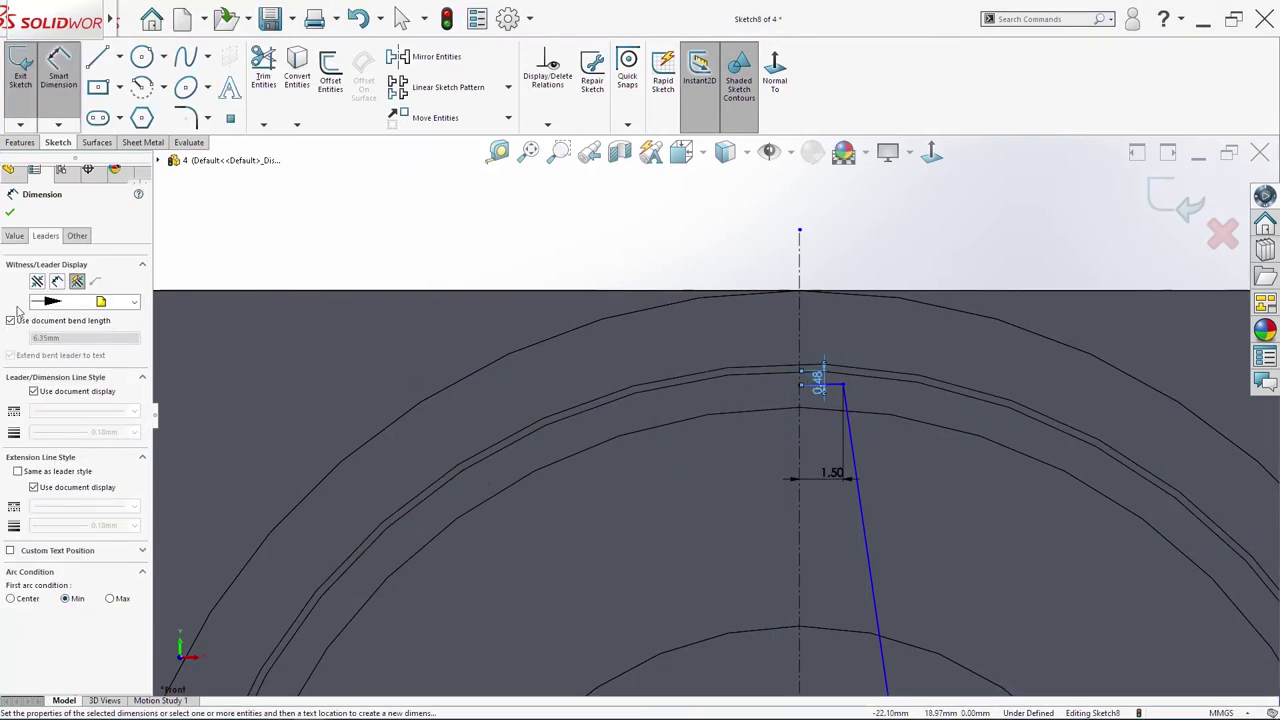
click(14, 235)
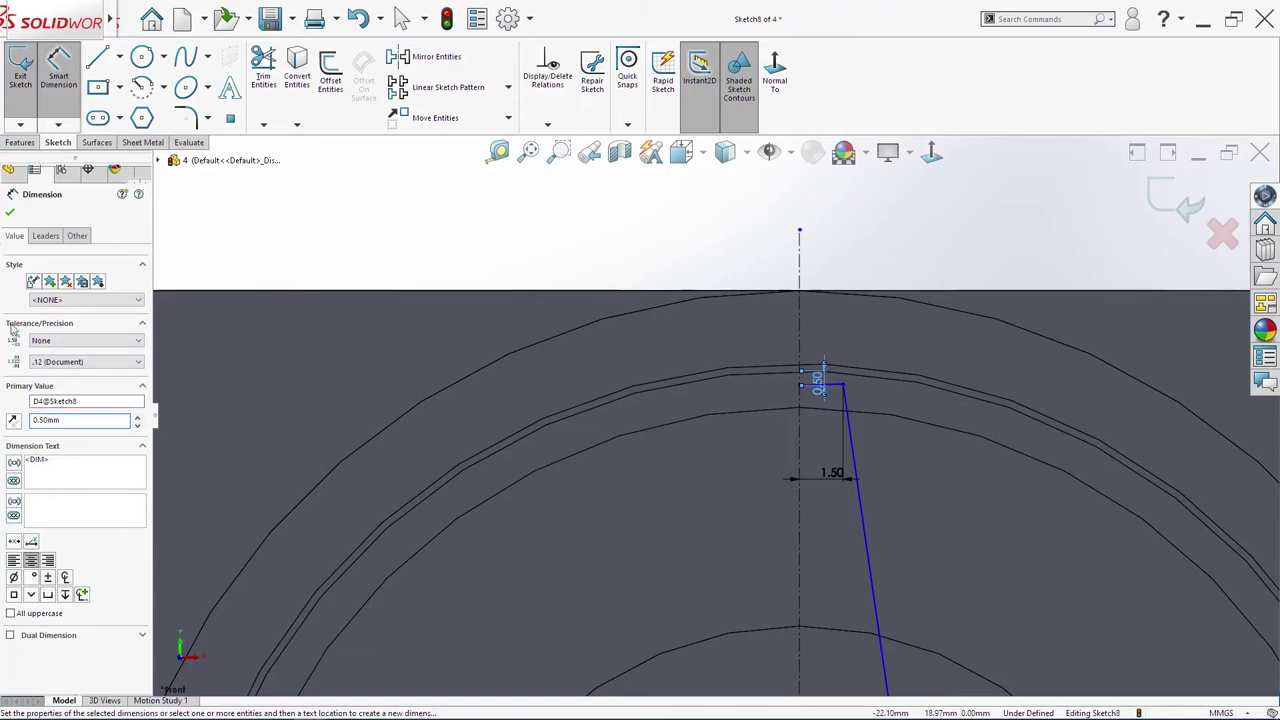
click(10, 213)
Step: Add a Horizontal relation to the short upper line of the outline
scroll(830, 480, down, 3)
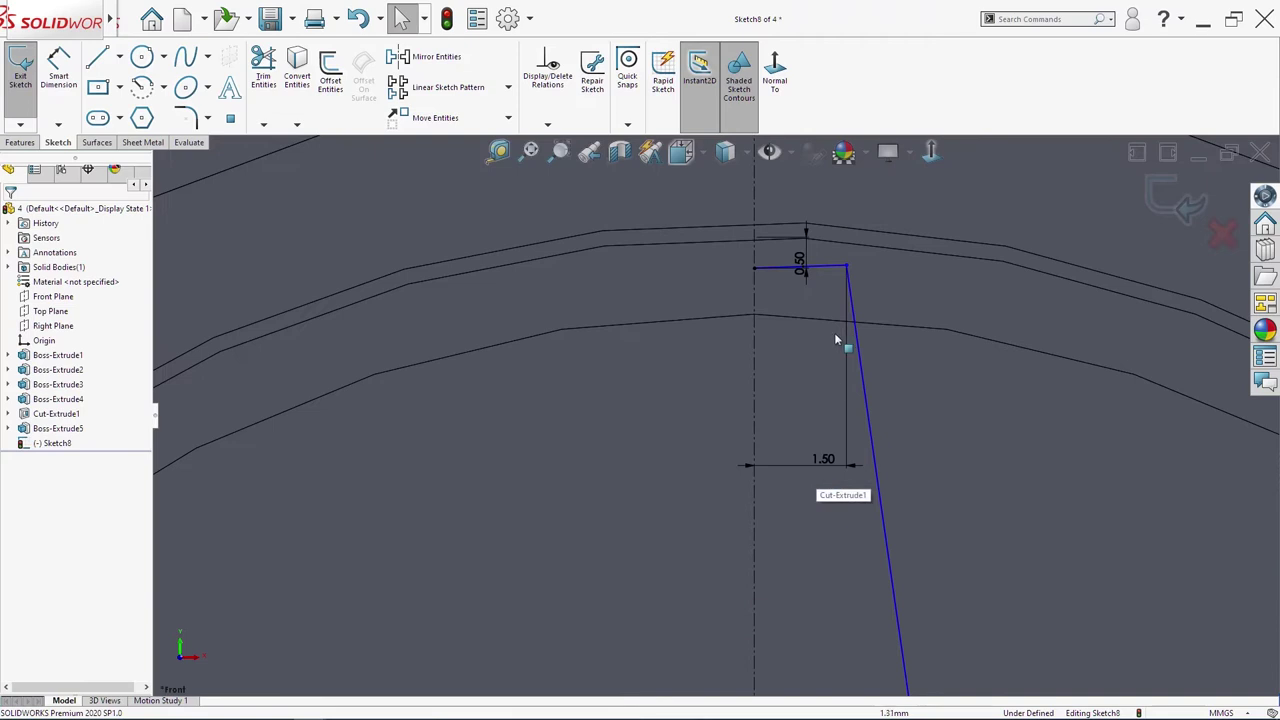
click(829, 272)
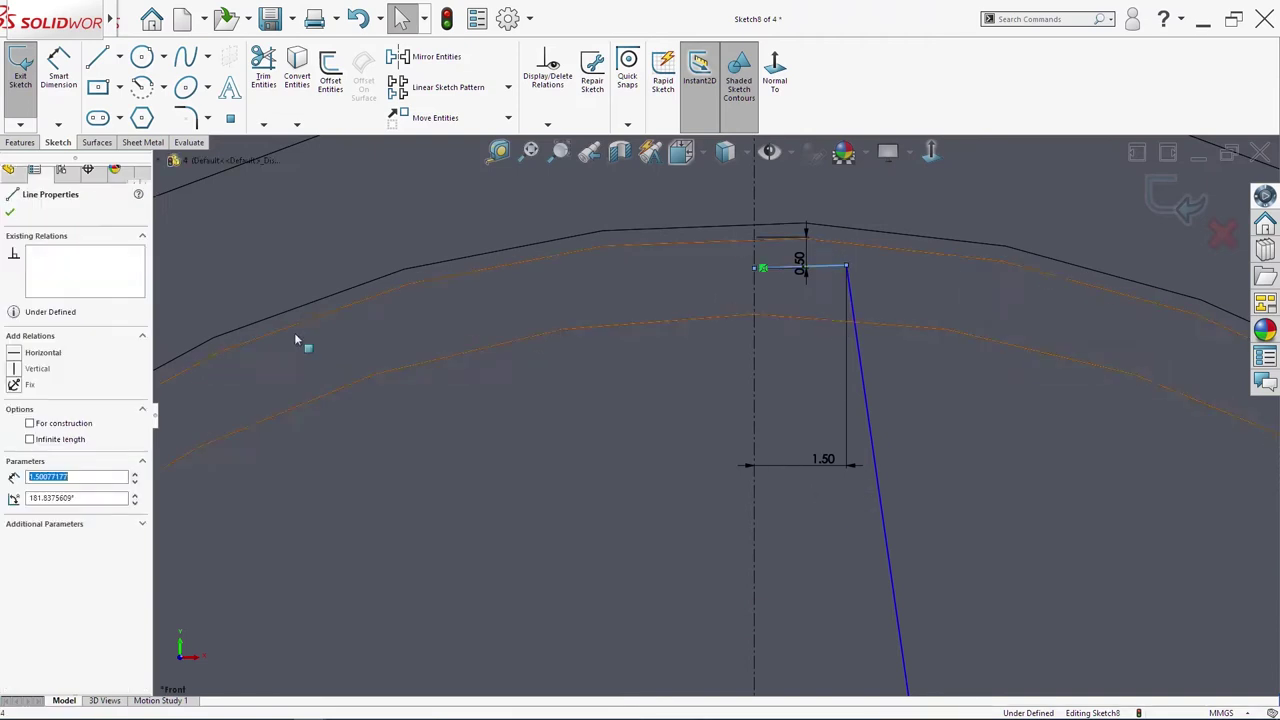
click(42, 353)
click(606, 523)
Step: Dimension the vertical distance from the origin to the outline's lower corner as 11 mm
scroll(766, 543, up, 5)
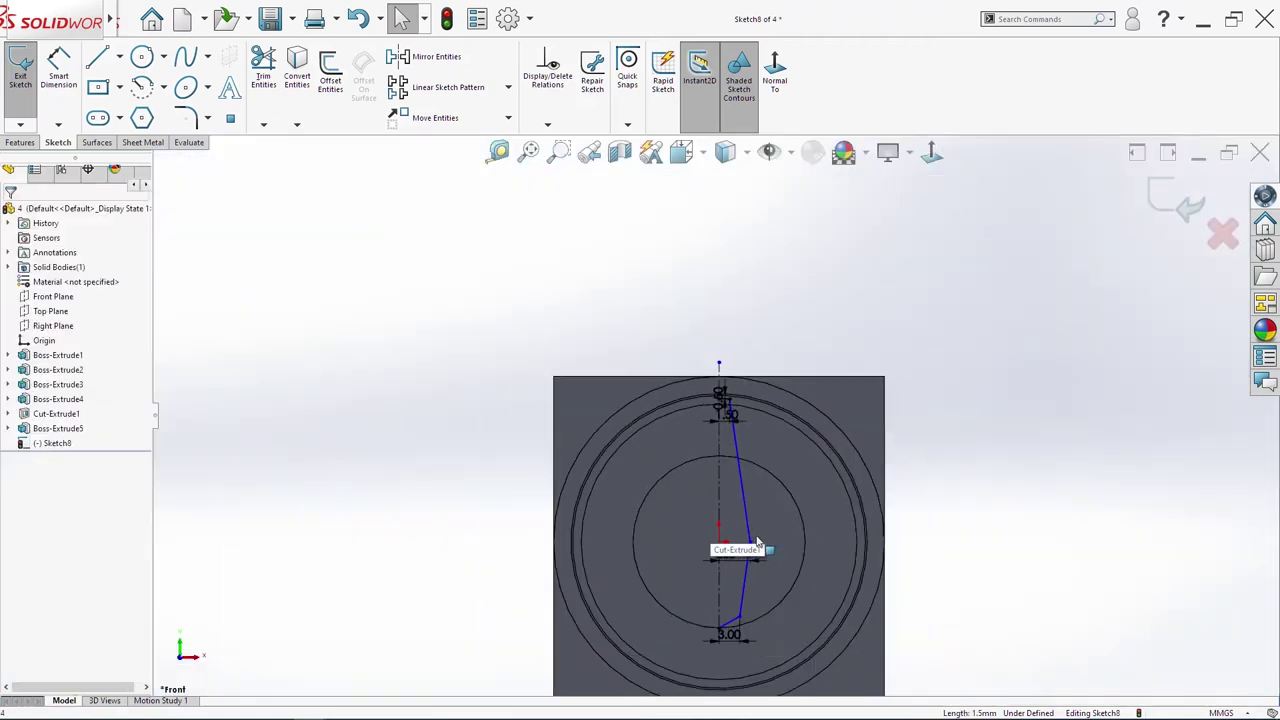
scroll(736, 598, down, 5)
click(59, 70)
scroll(601, 313, up, 2)
click(666, 411)
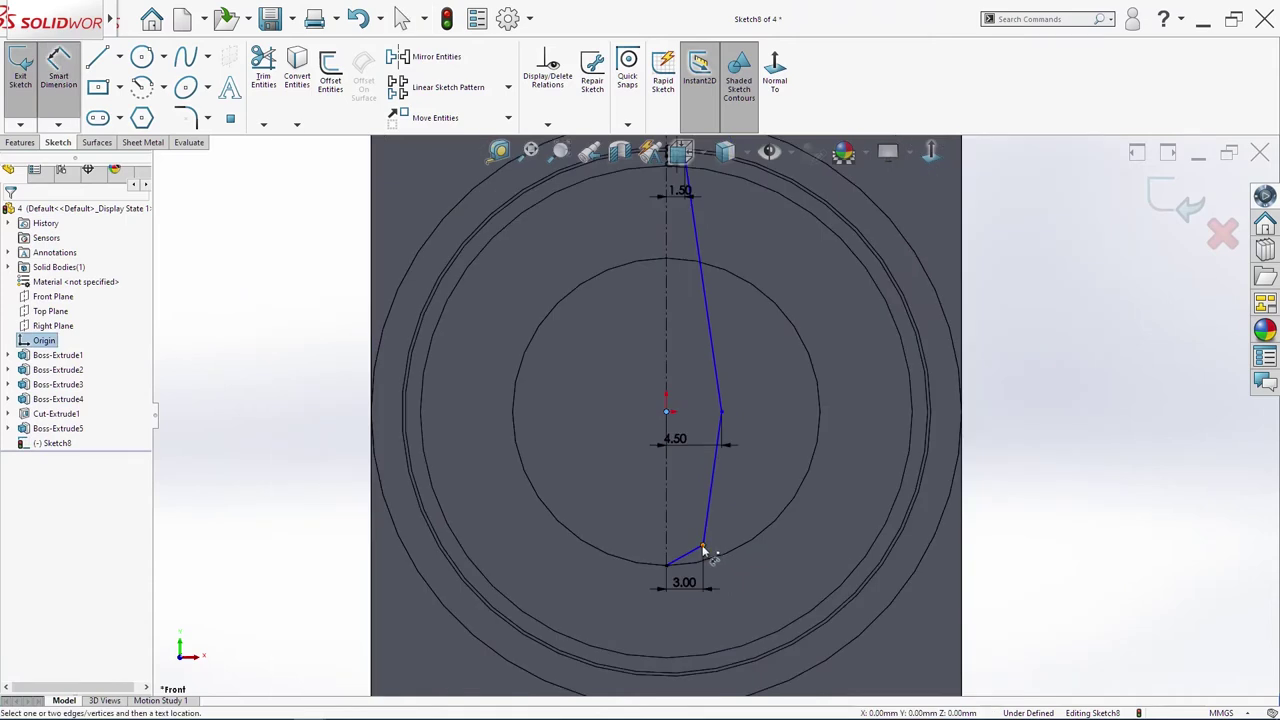
click(704, 547)
click(720, 411)
click(768, 505)
text(11)
key(Return)
key(Escape)
Step: Add a Horizontal relation between the outline's widest corner and the origin
click(720, 411)
key(Escape)
ctrl+click(666, 411)
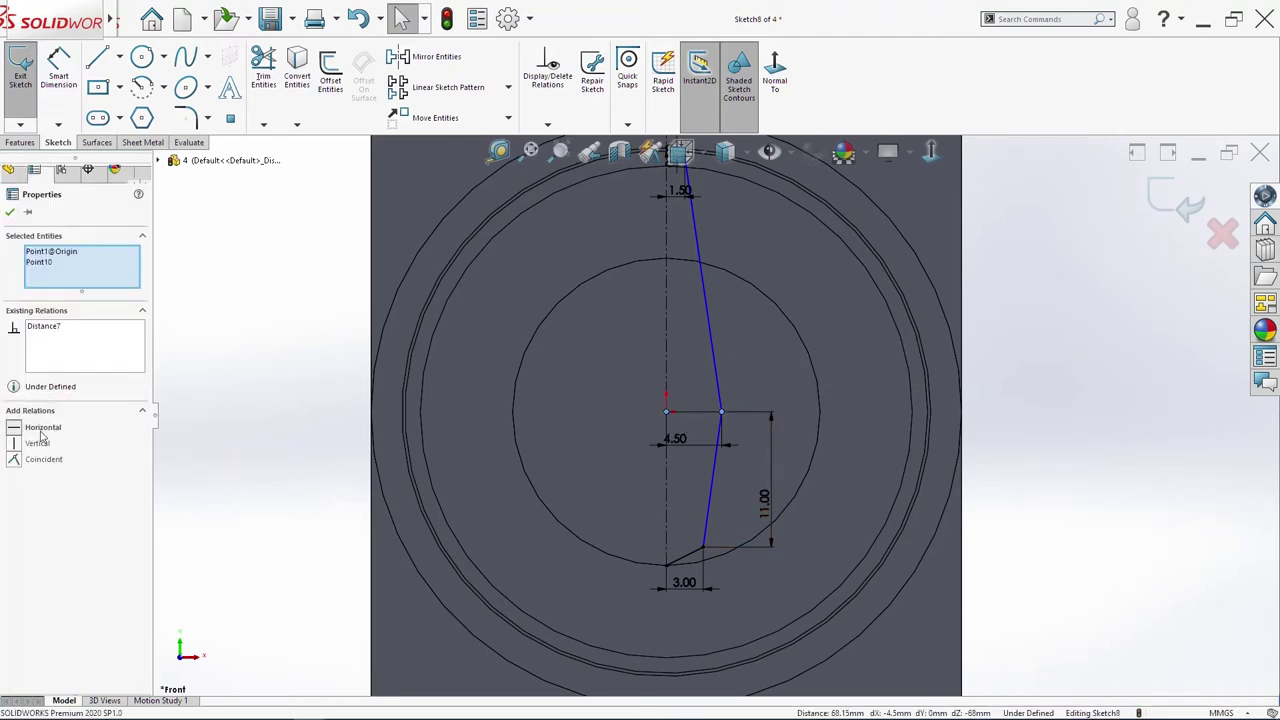
key(Escape)
Step: Mirror the half outline about the vertical centerline to form a closed pointer profile
scroll(722, 556, up, 3)
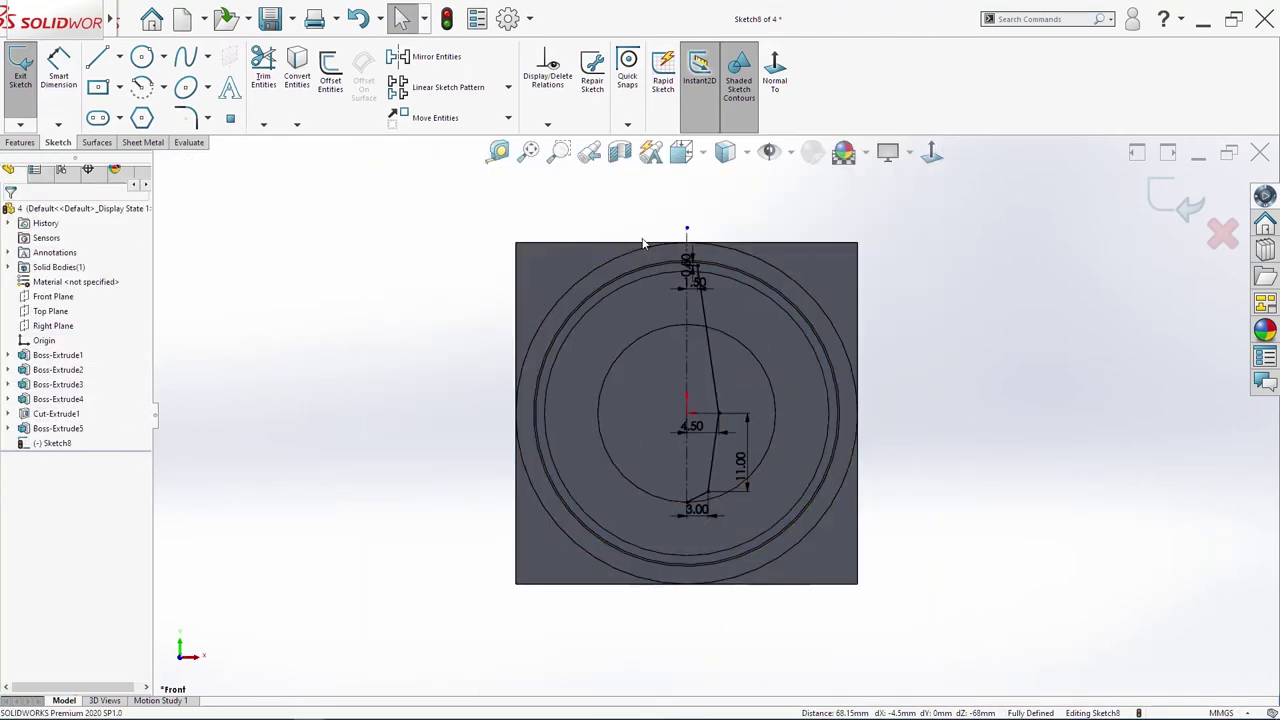
drag(645, 238, 854, 574)
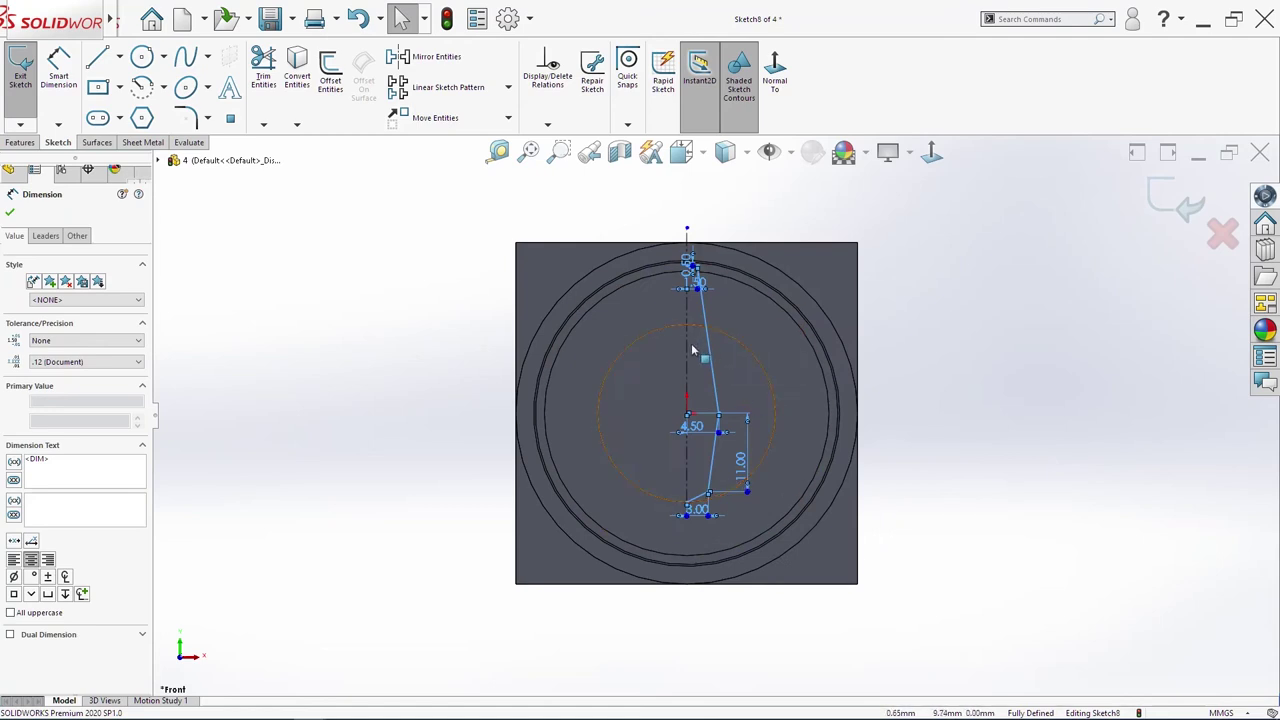
ctrl+click(661, 349)
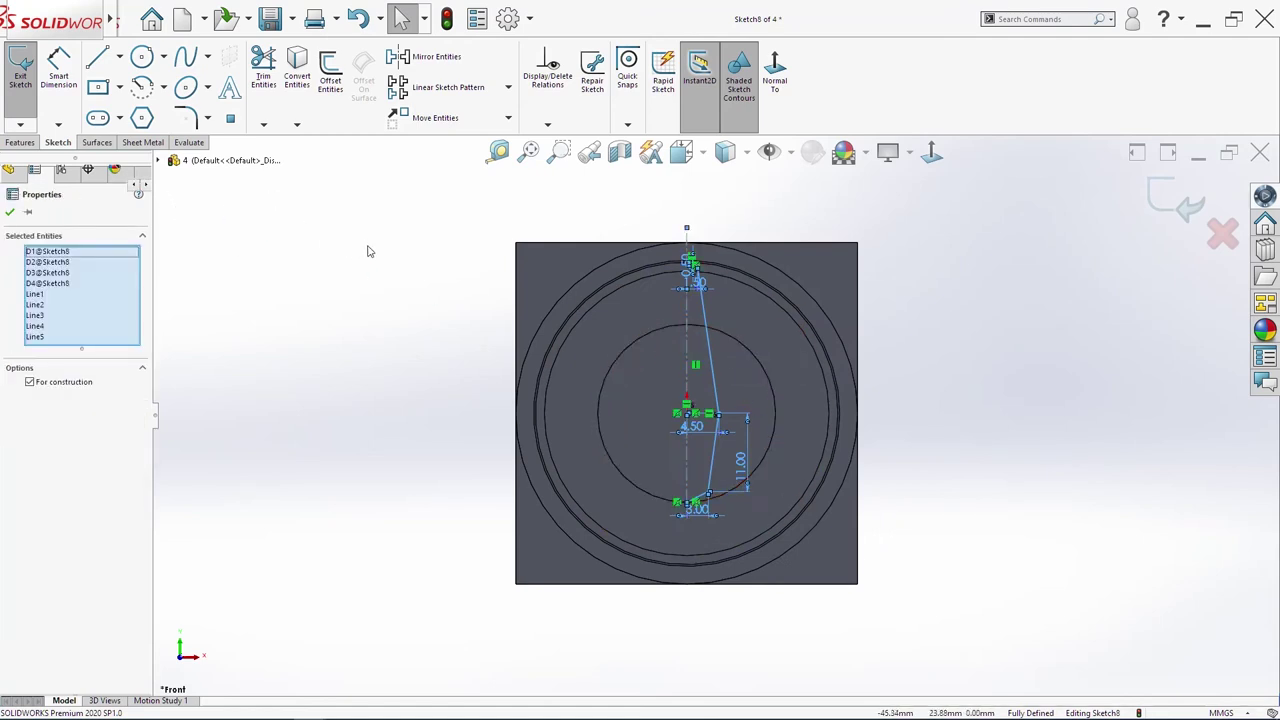
click(409, 365)
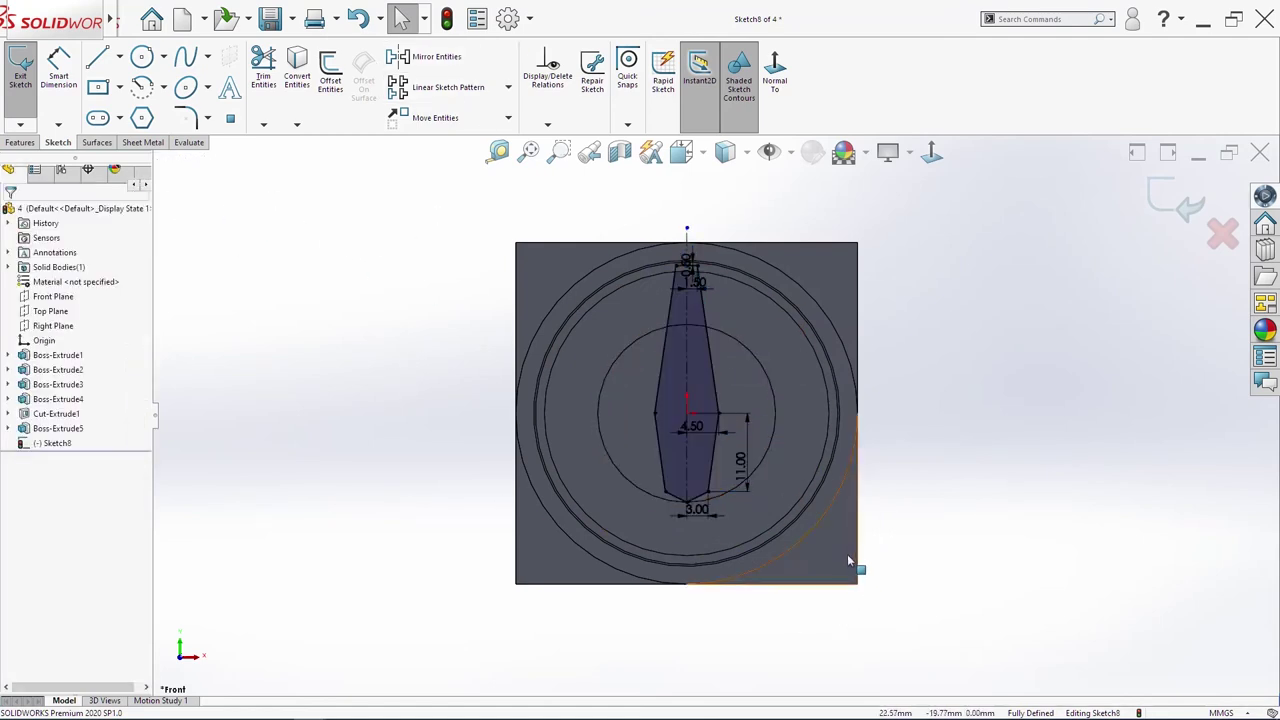
Step: Extrude the pointer profile with its direction reversed, using Up To Surface to end on the ring-shaped recess floor
middle_drag(882, 510, 836, 527)
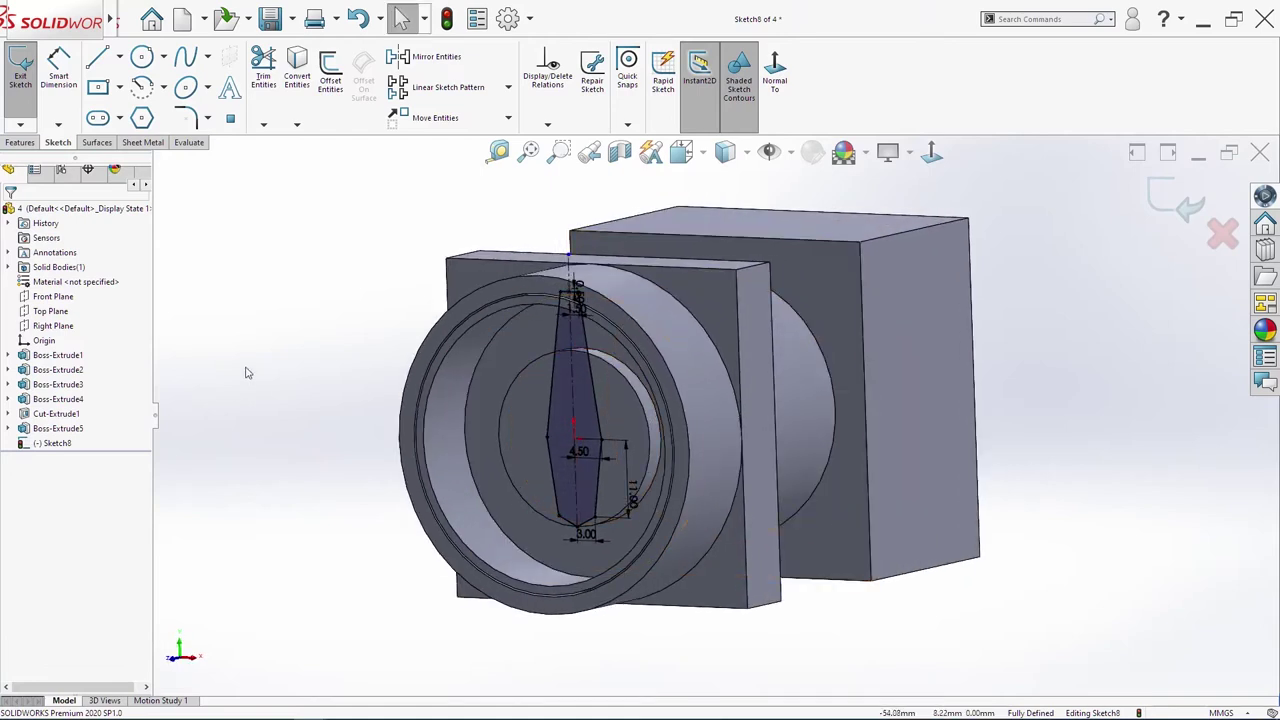
click(20, 142)
click(23, 78)
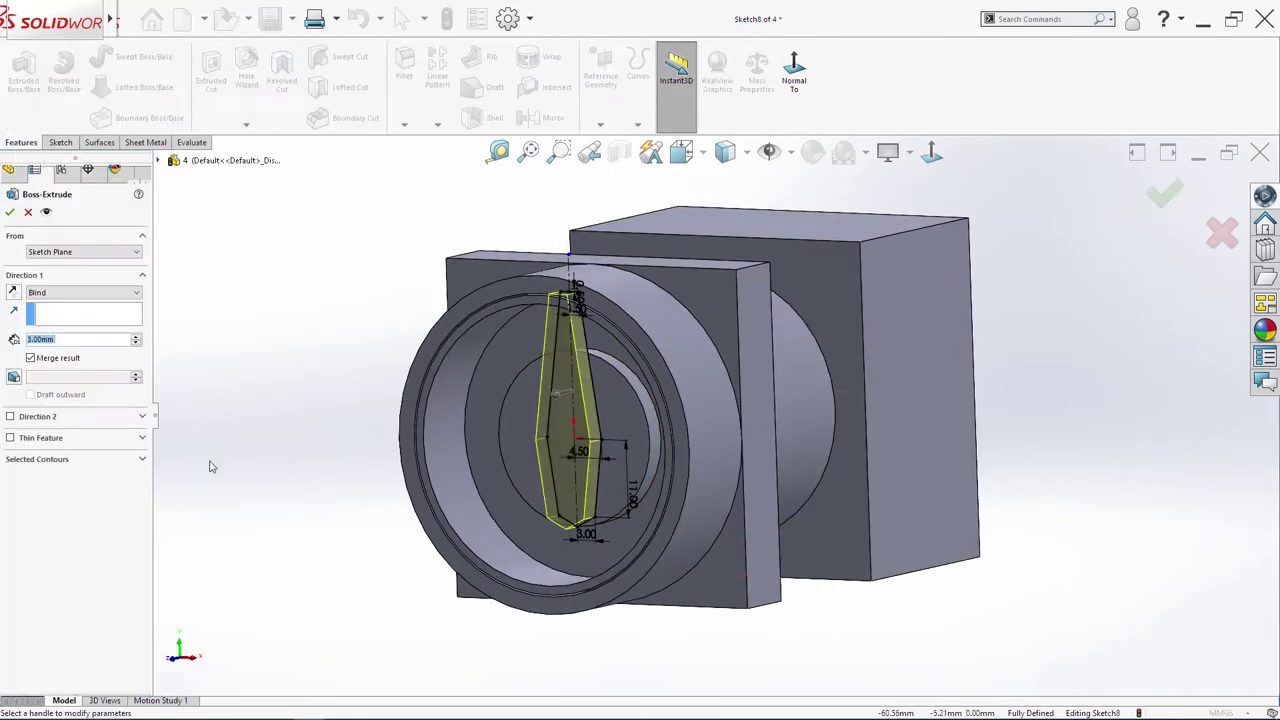
click(13, 293)
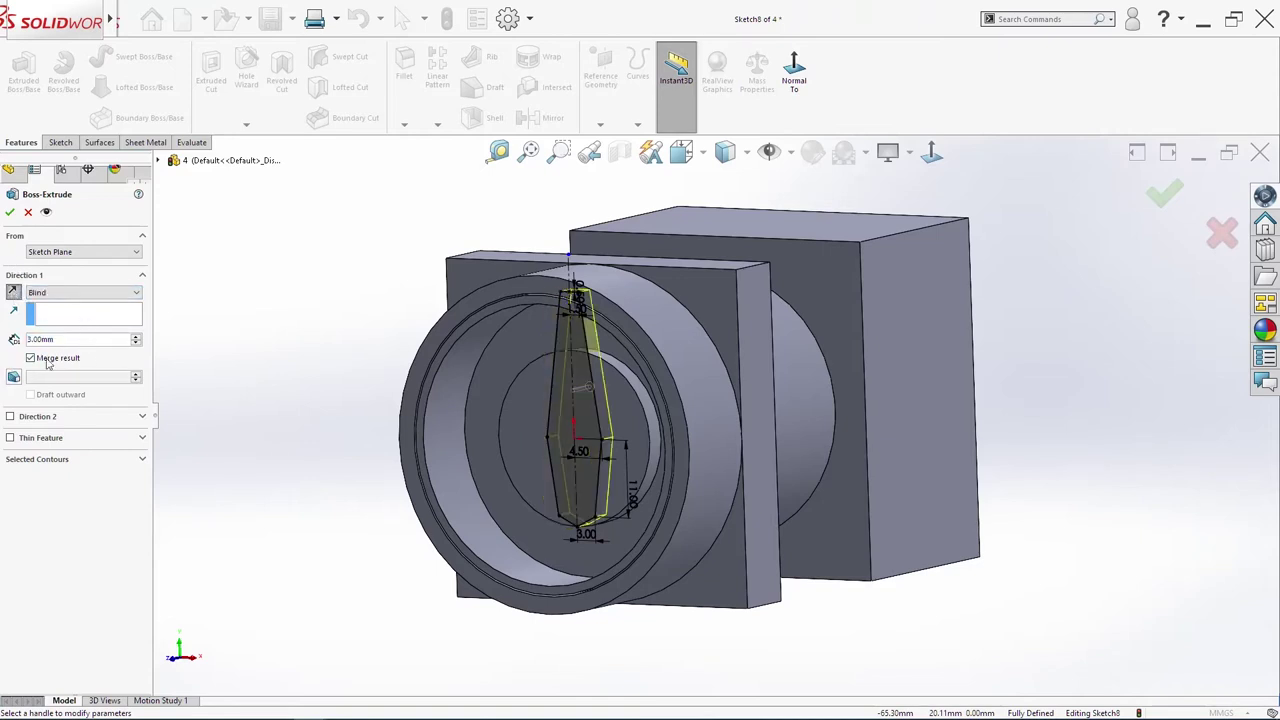
click(66, 292)
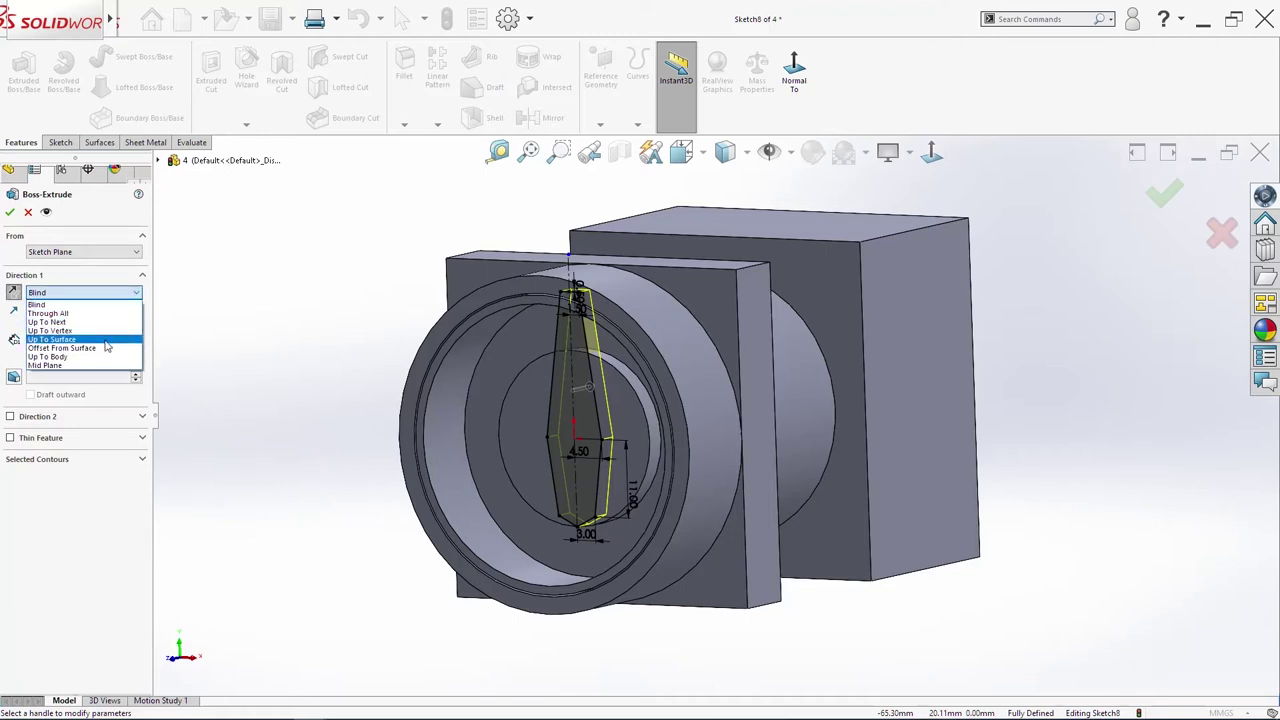
click(104, 340)
click(606, 382)
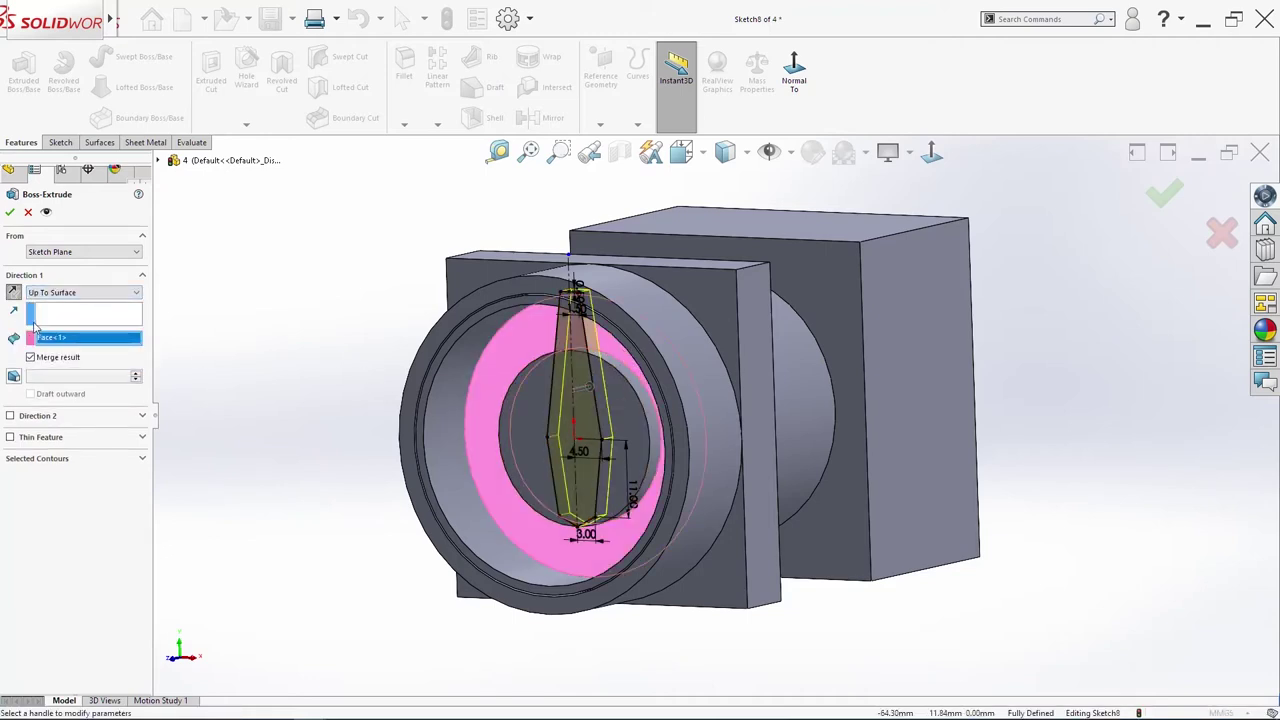
Step: Add a Blind second direction to the pointer extrusion with a depth of 15 mm toward the front
click(11, 416)
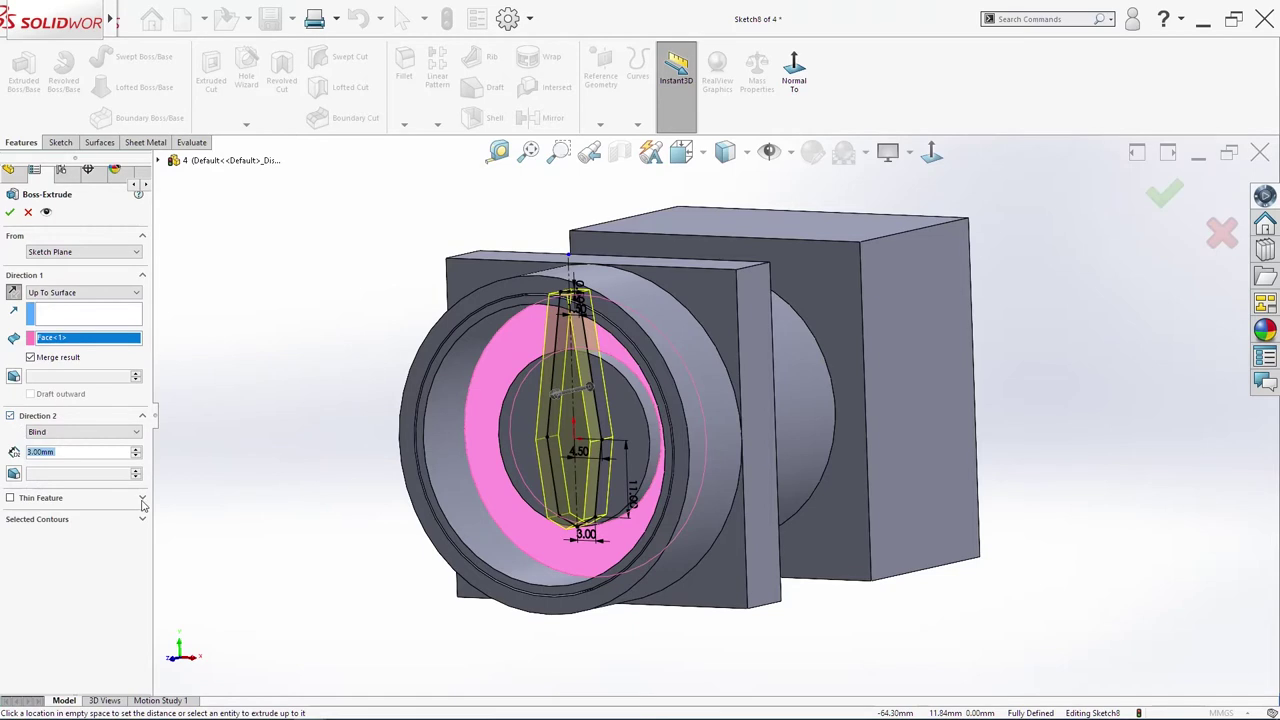
scroll(415, 435, down, 2)
middle_drag(536, 423, 478, 436)
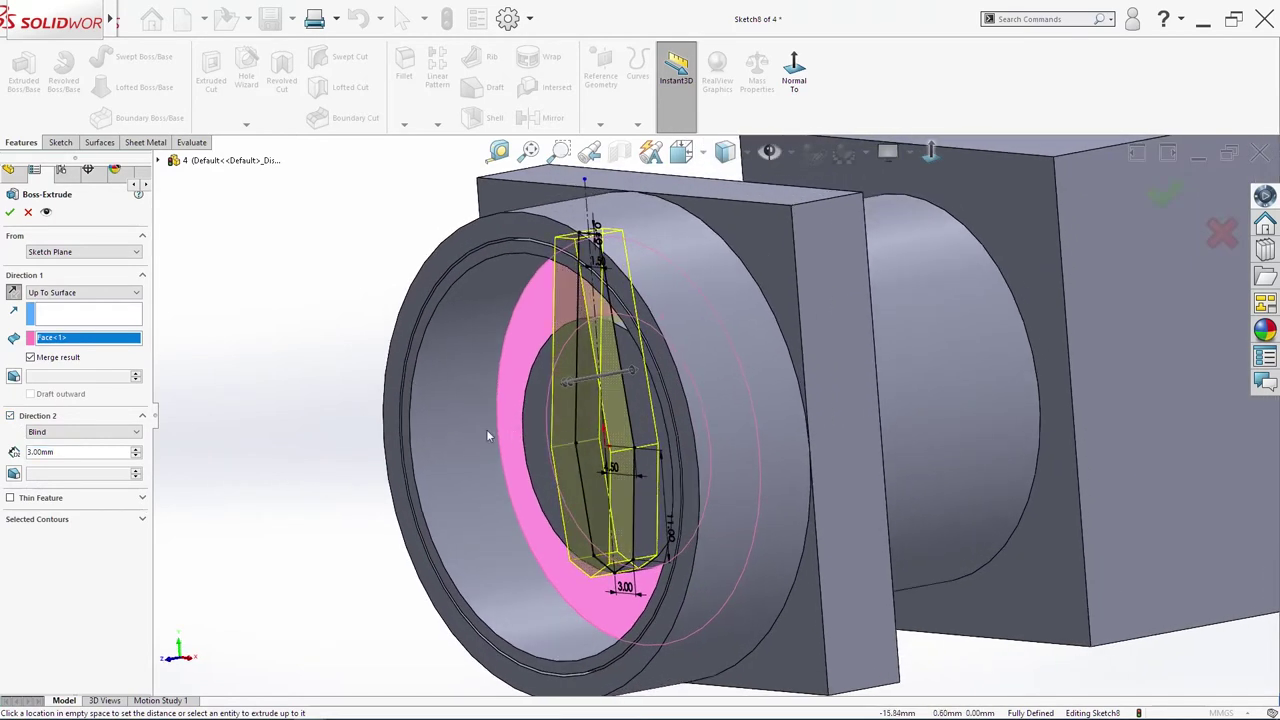
text(15)
key(Return)
middle_drag(290, 350, 255, 350)
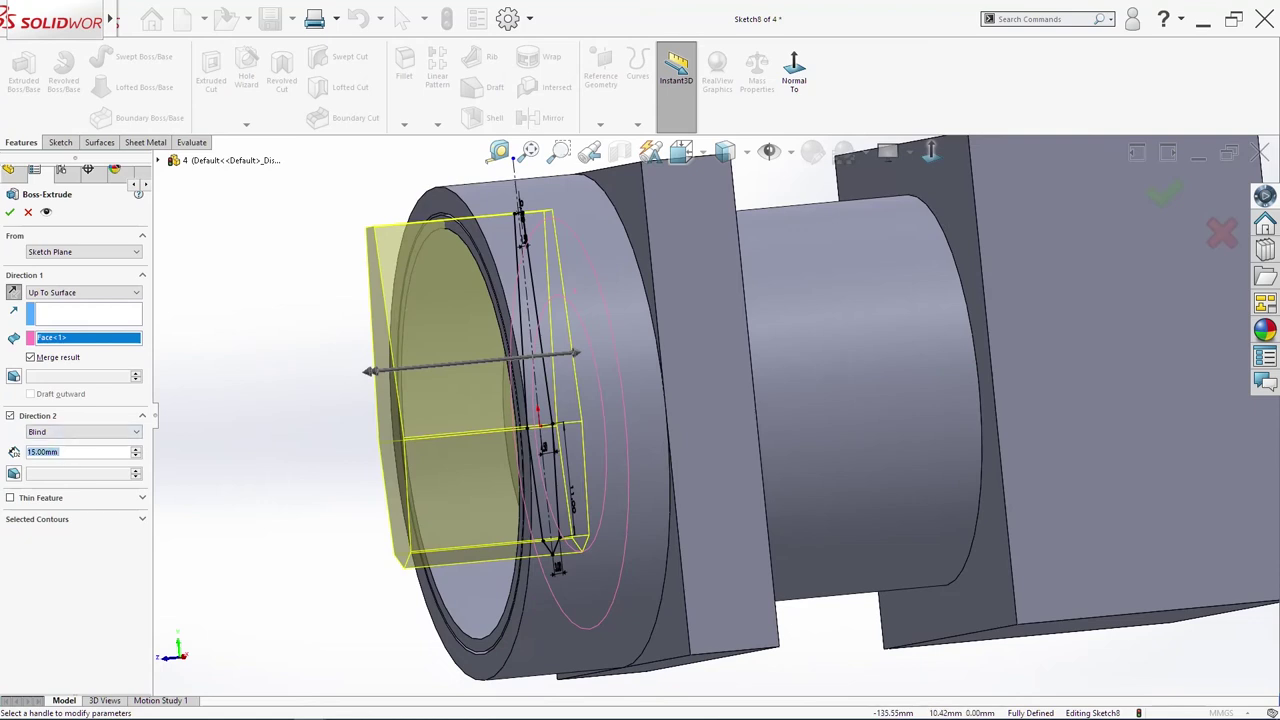
Step: Set the second direction's depth to 14 mm and give that side of the pointer a 2° draft
middle_drag(300, 450, 247, 487)
click(14, 474)
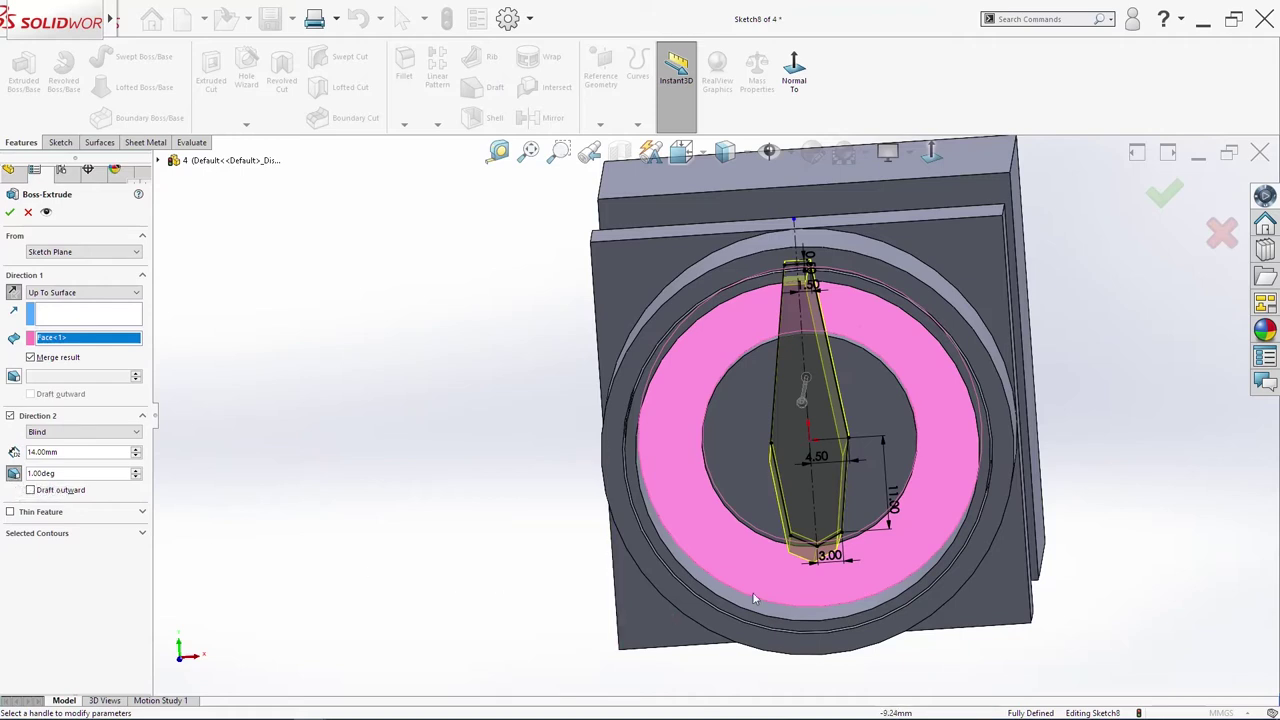
middle_drag(768, 596, 231, 518)
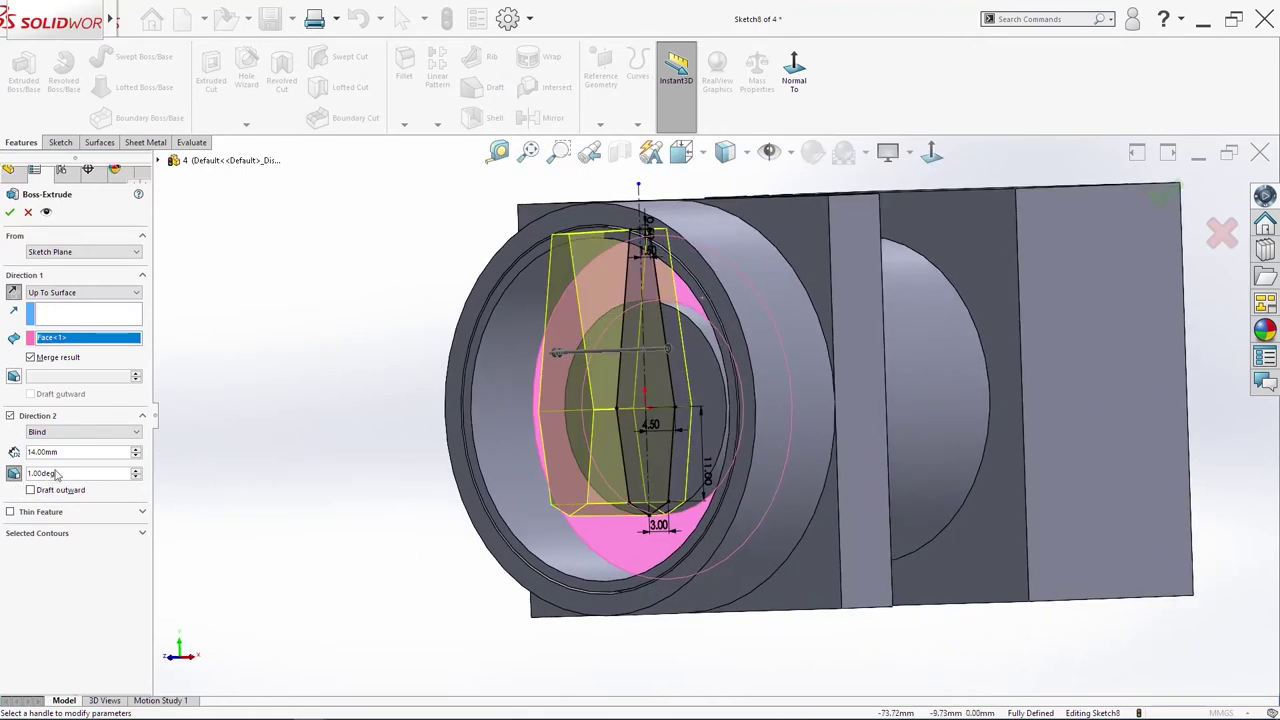
text(2)
key(Return)
Step: Set the second direction's draft angle to 1° and complete the pointer extrusion
middle_drag(331, 500, 459, 530)
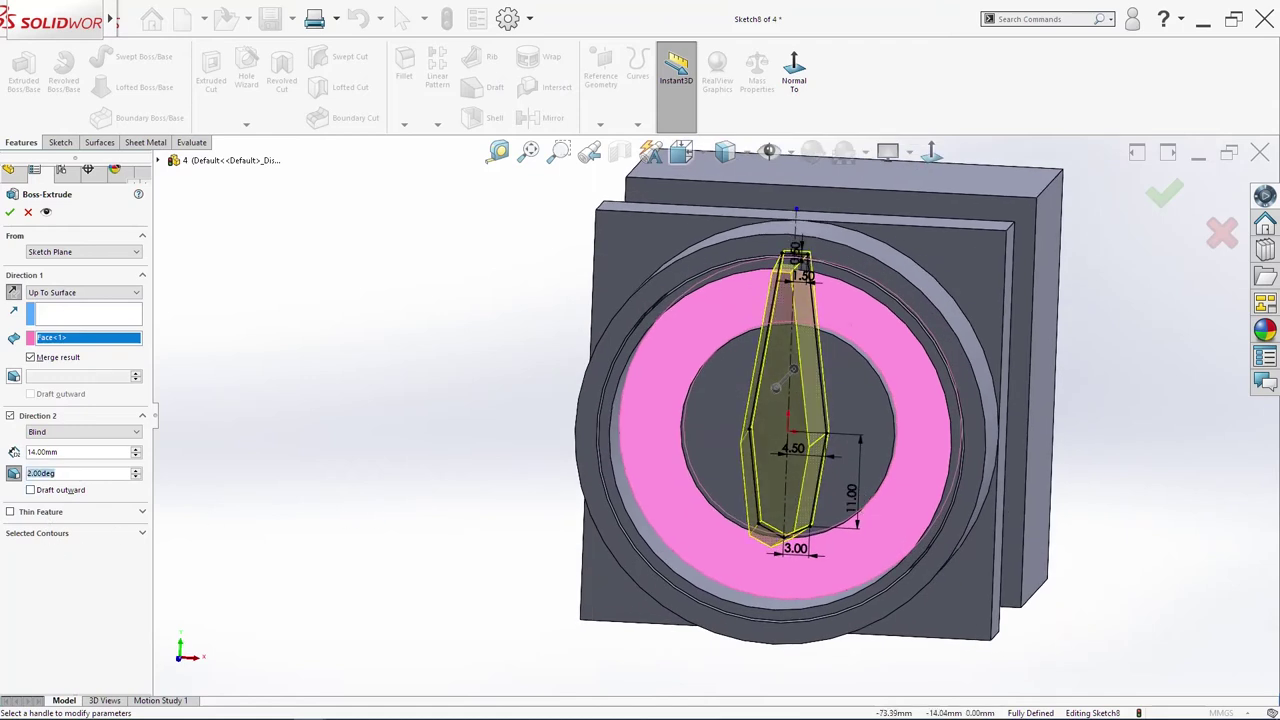
text(1)
key(Return)
middle_drag(594, 531, 576, 503)
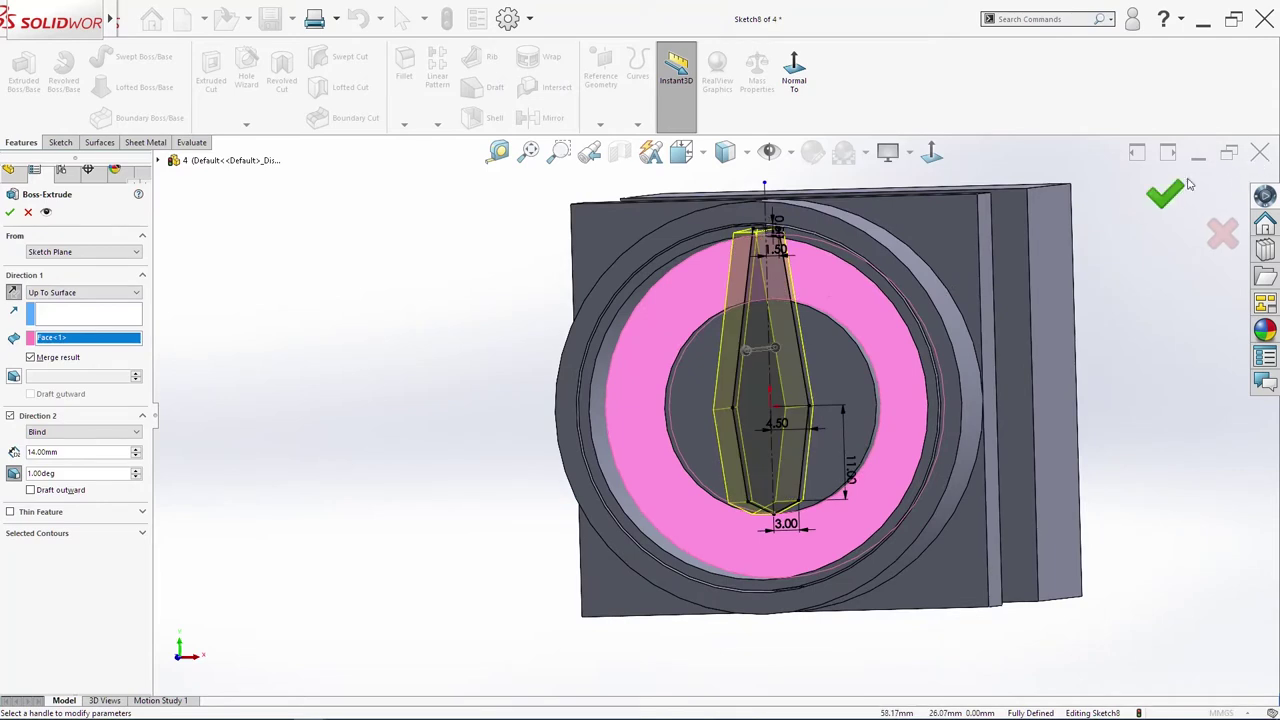
key(Return)
Step: Start a new sketch on the ring-shaped recess floor around the pointer
middle_drag(1109, 429, 1036, 420)
scroll(758, 390, up, 5)
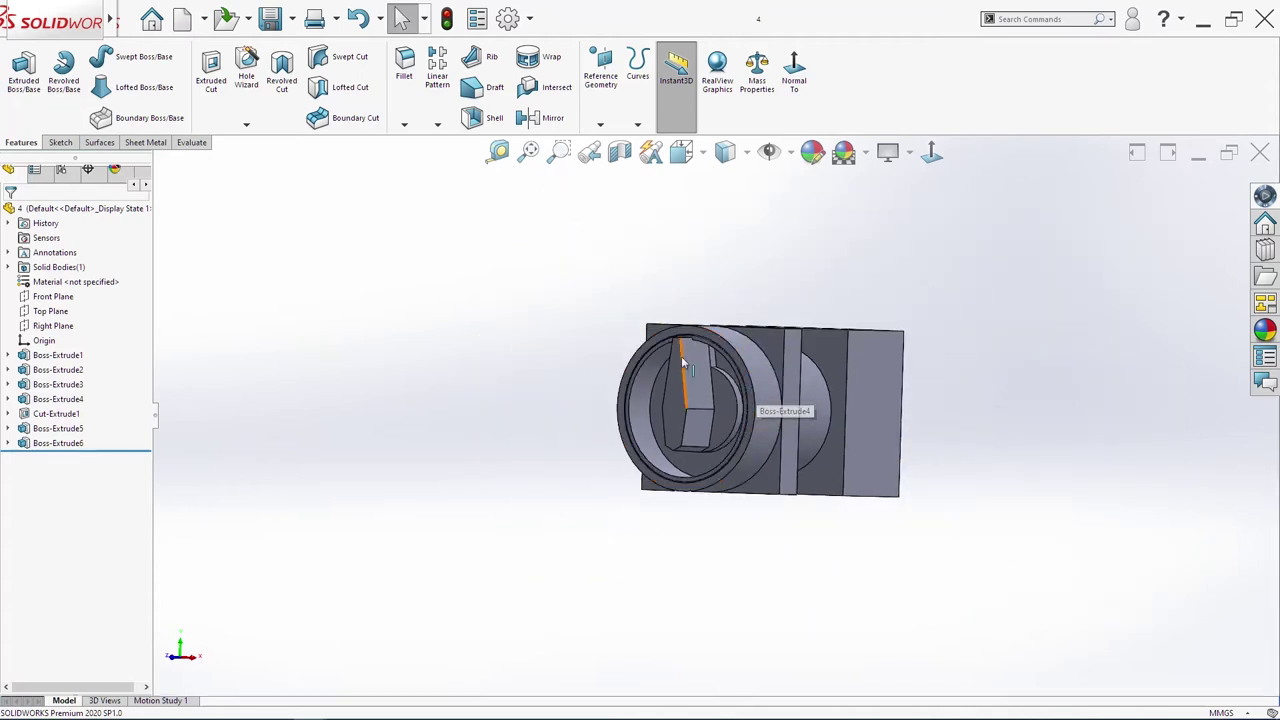
scroll(692, 358, down, 5)
middle_drag(693, 358, 727, 436)
scroll(727, 436, up, 5)
click(774, 480)
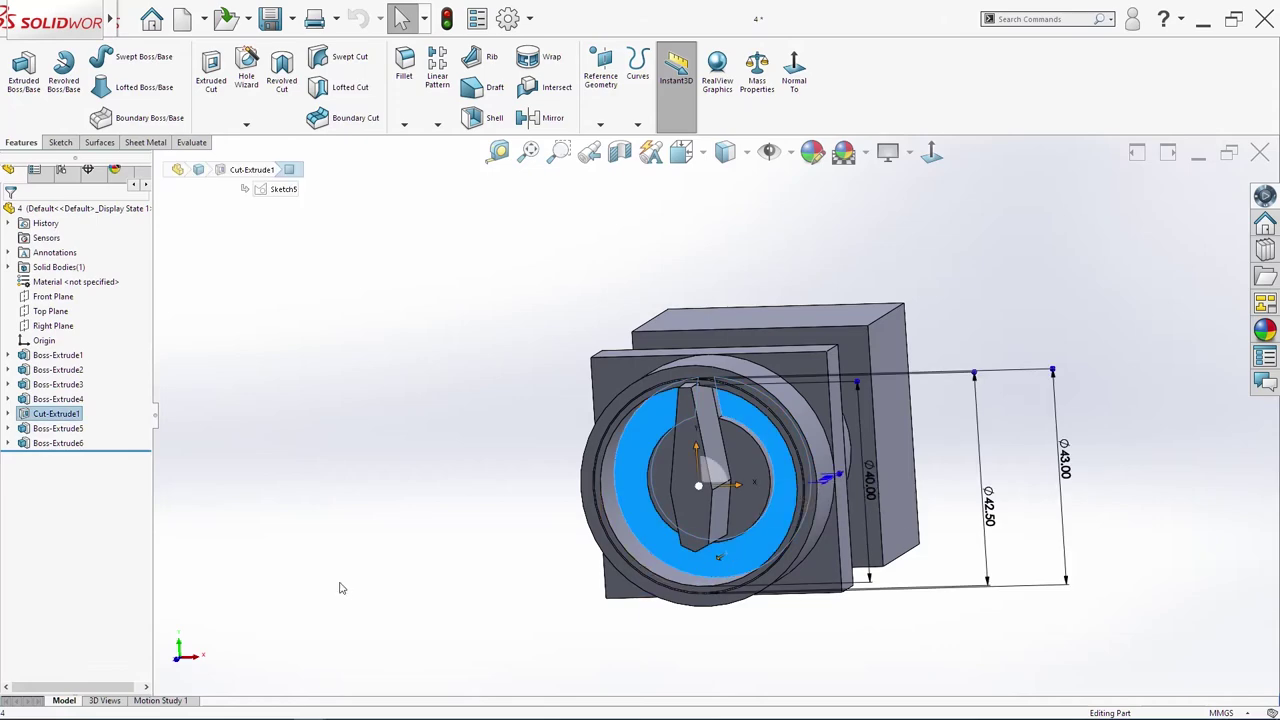
key(s)
click(431, 547)
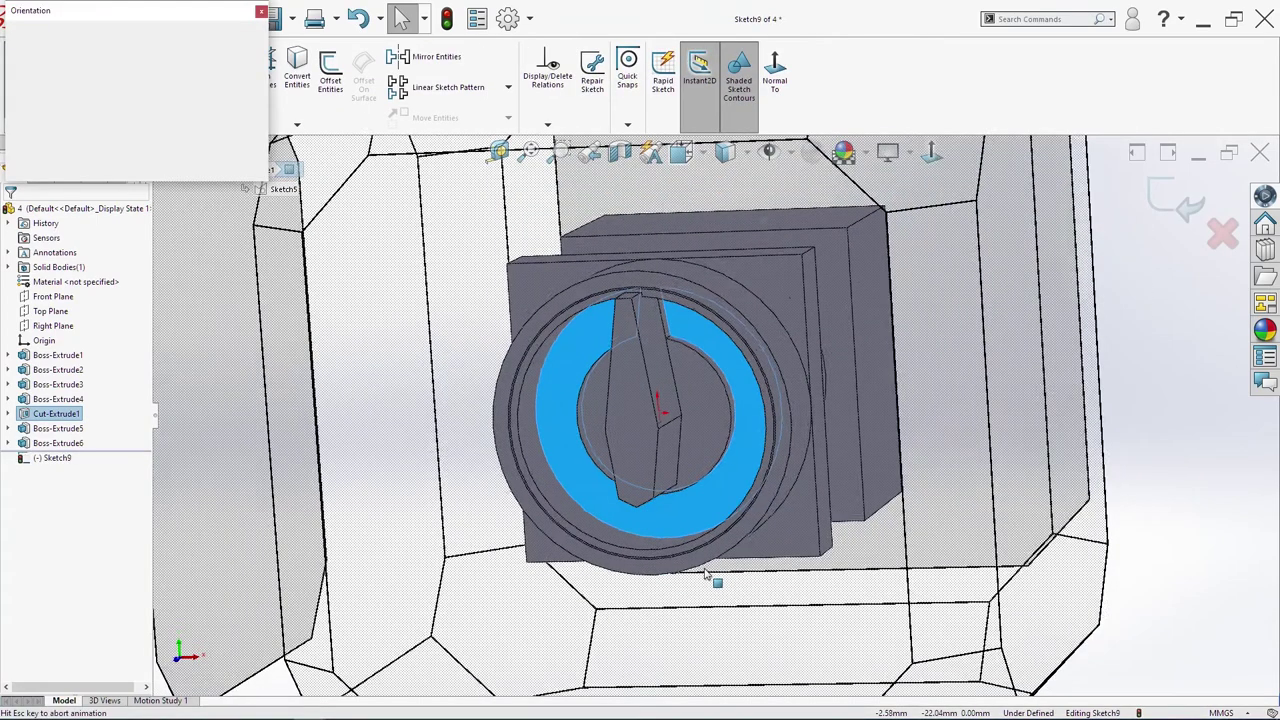
Step: Sketch a circle about 6.3 mm in diameter below the pointer's lower tip and align its center vertically with the origin
key(s)
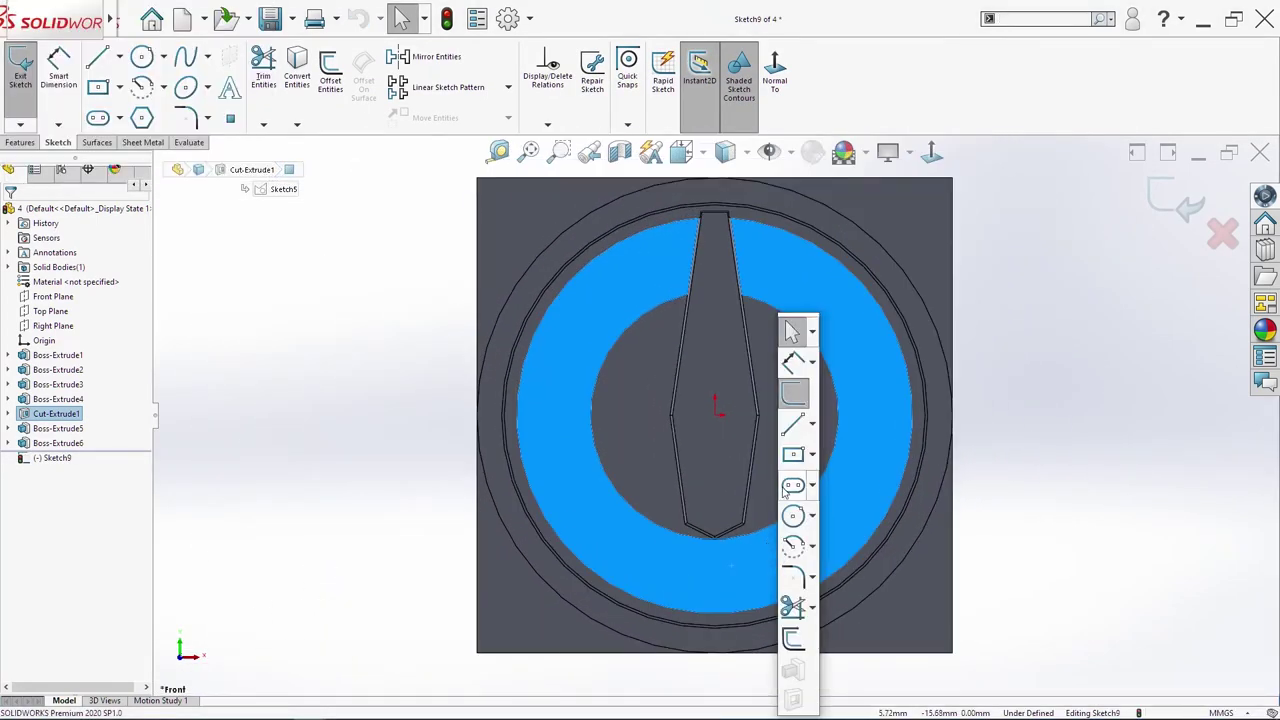
click(793, 515)
click(714, 580)
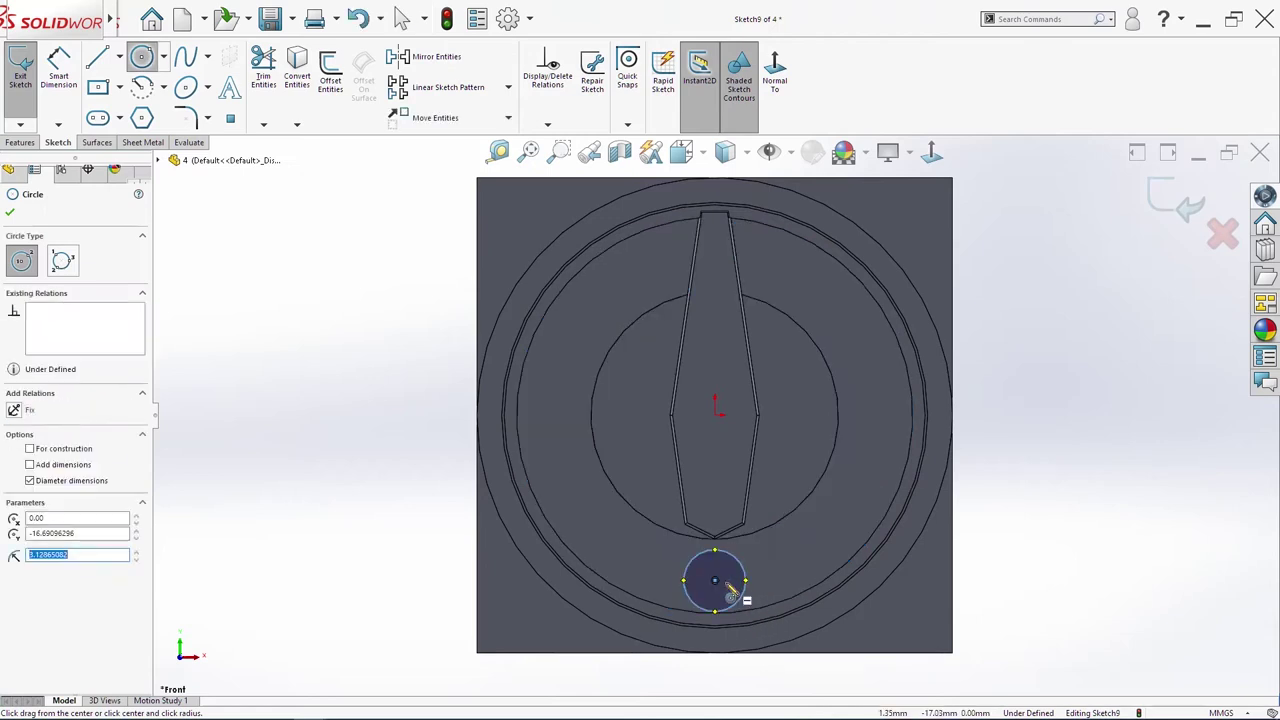
click(731, 590)
key(Escape)
click(714, 580)
ctrl+click(714, 413)
click(15, 446)
Step: Dimension the circle's diameter as 6 mm
key(s)
click(864, 364)
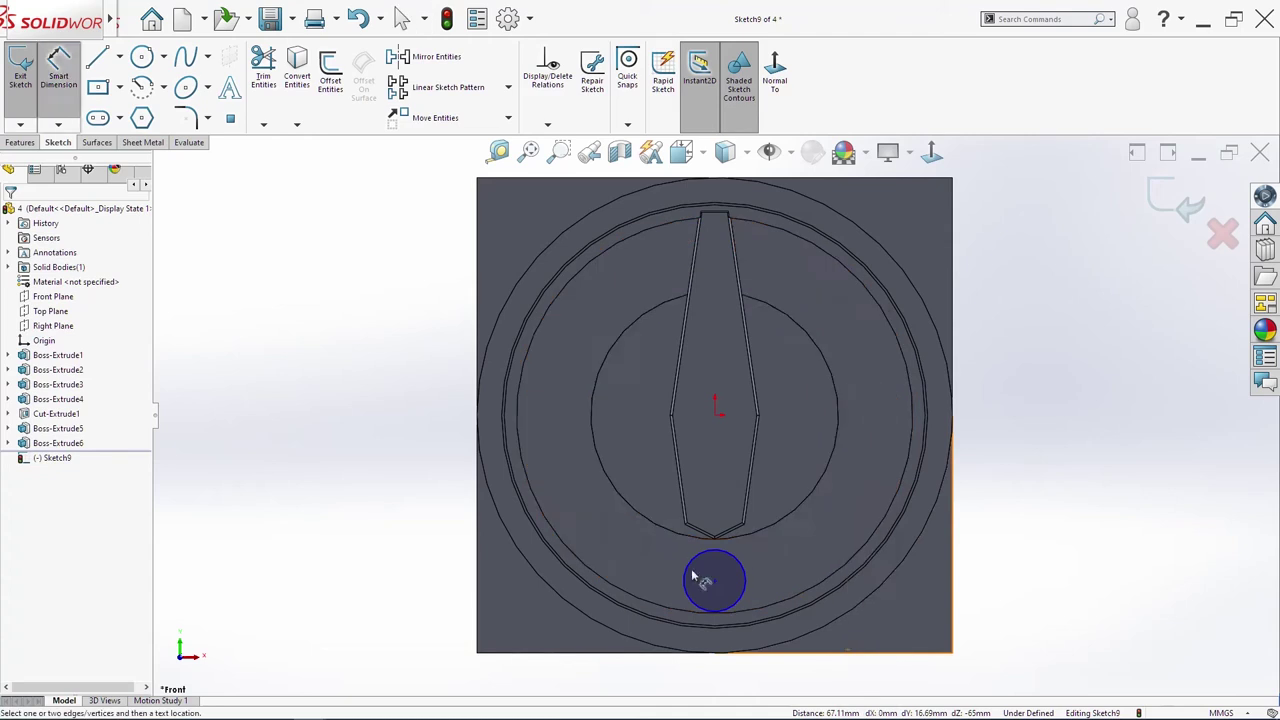
click(738, 573)
click(794, 545)
key(Return)
key(Escape)
Step: Dimension the vertical distance from the origin to the circle's center as 15.9 mm
key(s)
click(832, 363)
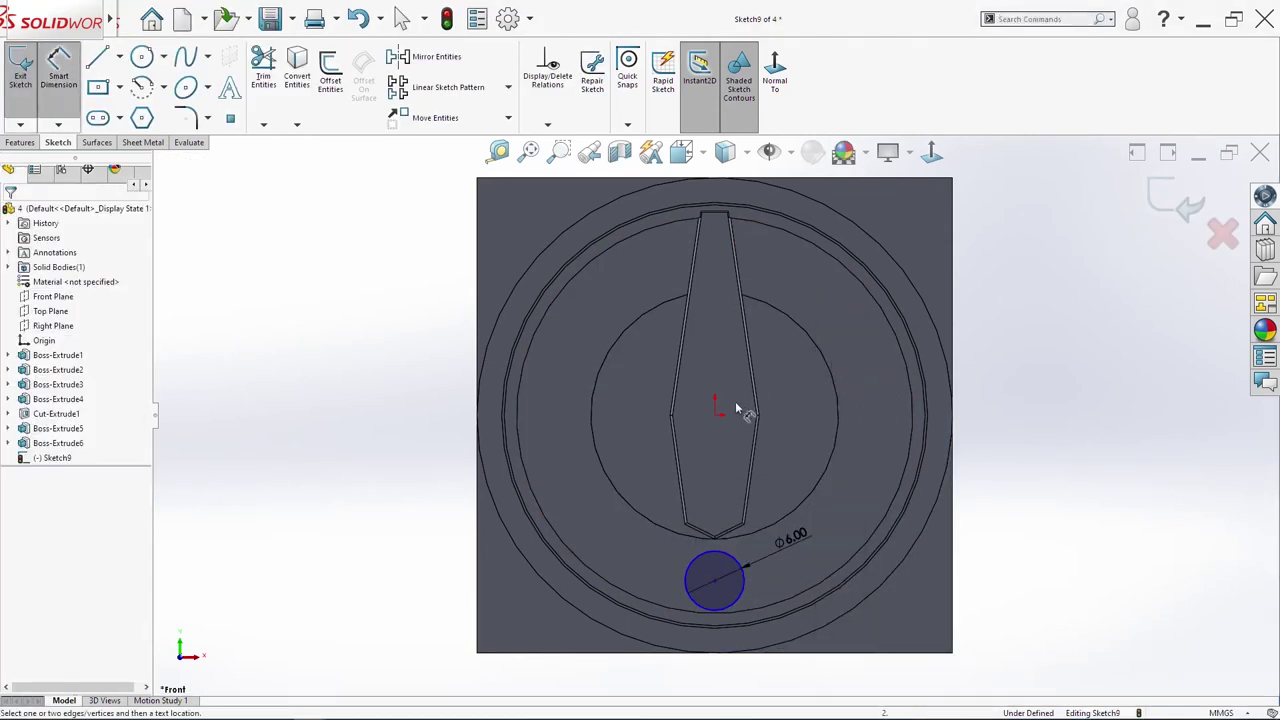
click(714, 580)
click(715, 413)
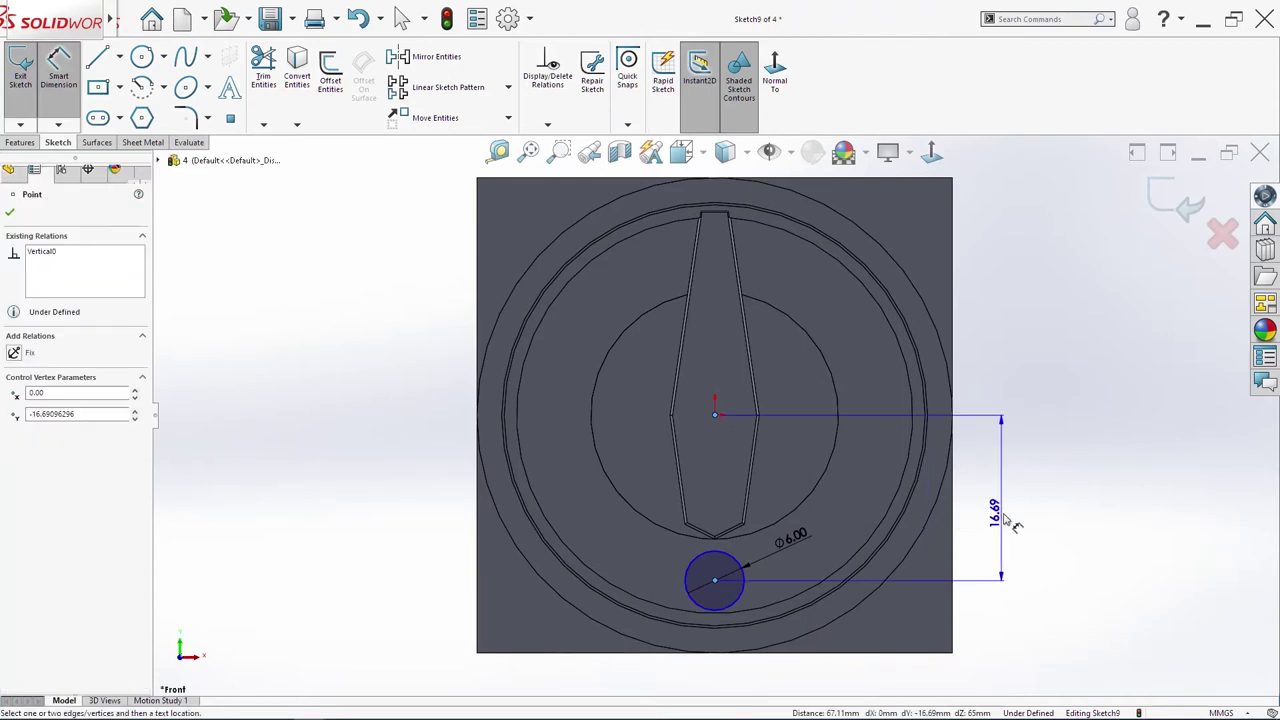
click(1004, 505)
text(15.9)
key(Return)
key(Escape)
Step: Cut-extrude the circle 3 mm deep into the recess floor
key(s)
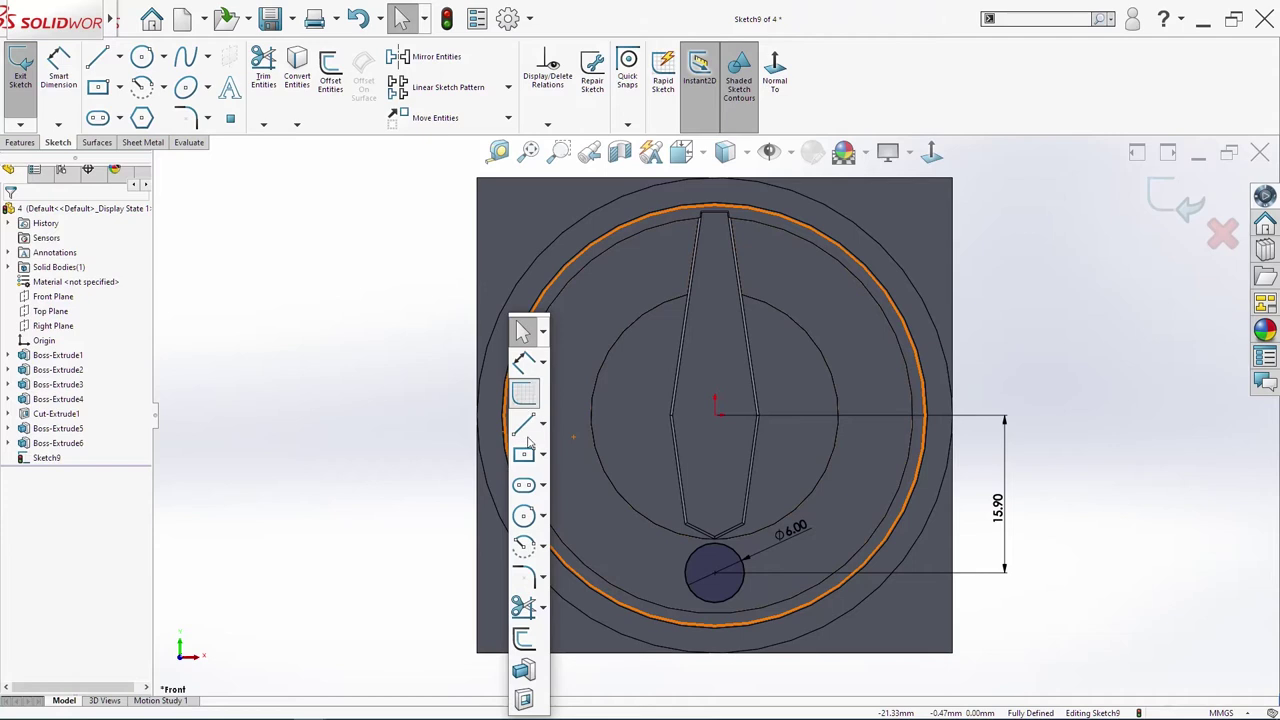
click(523, 704)
text(3.00mm)
key(Return)
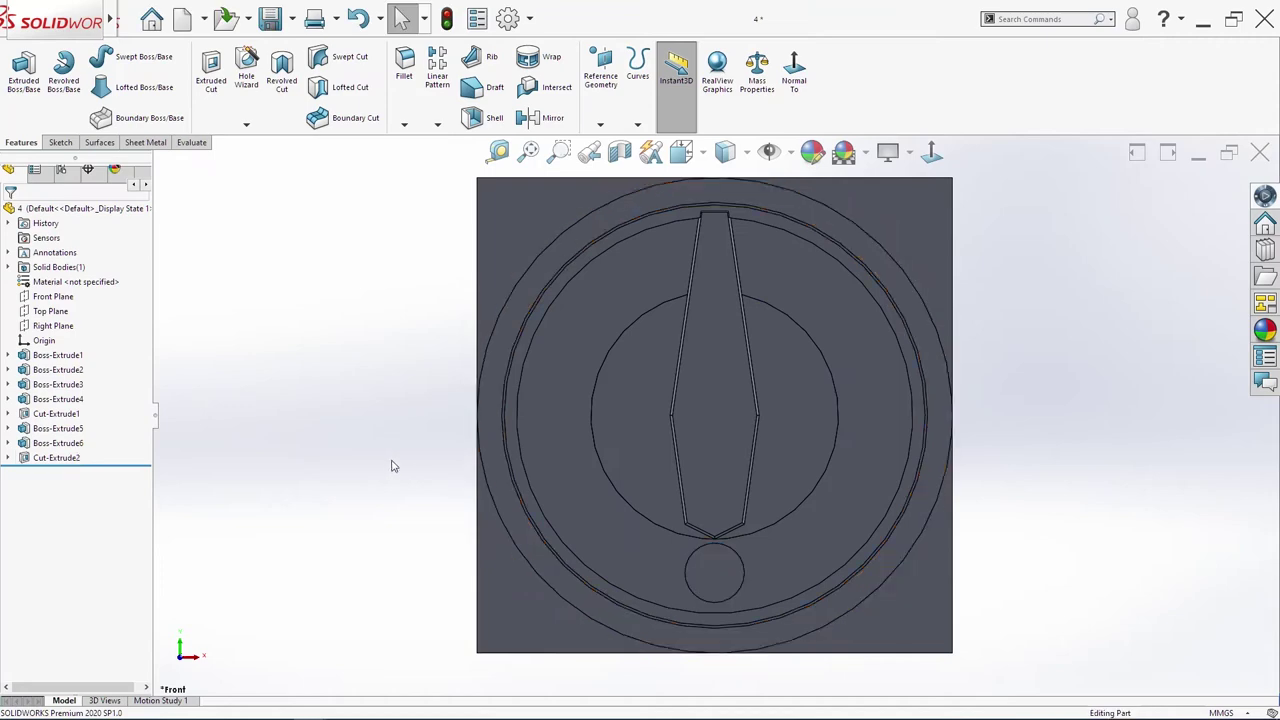
Step: Start a sketch on the top face of the rear square block, viewed face-on
middle_drag(754, 494, 730, 517)
scroll(731, 518, up, 4)
click(740, 280)
key(space)
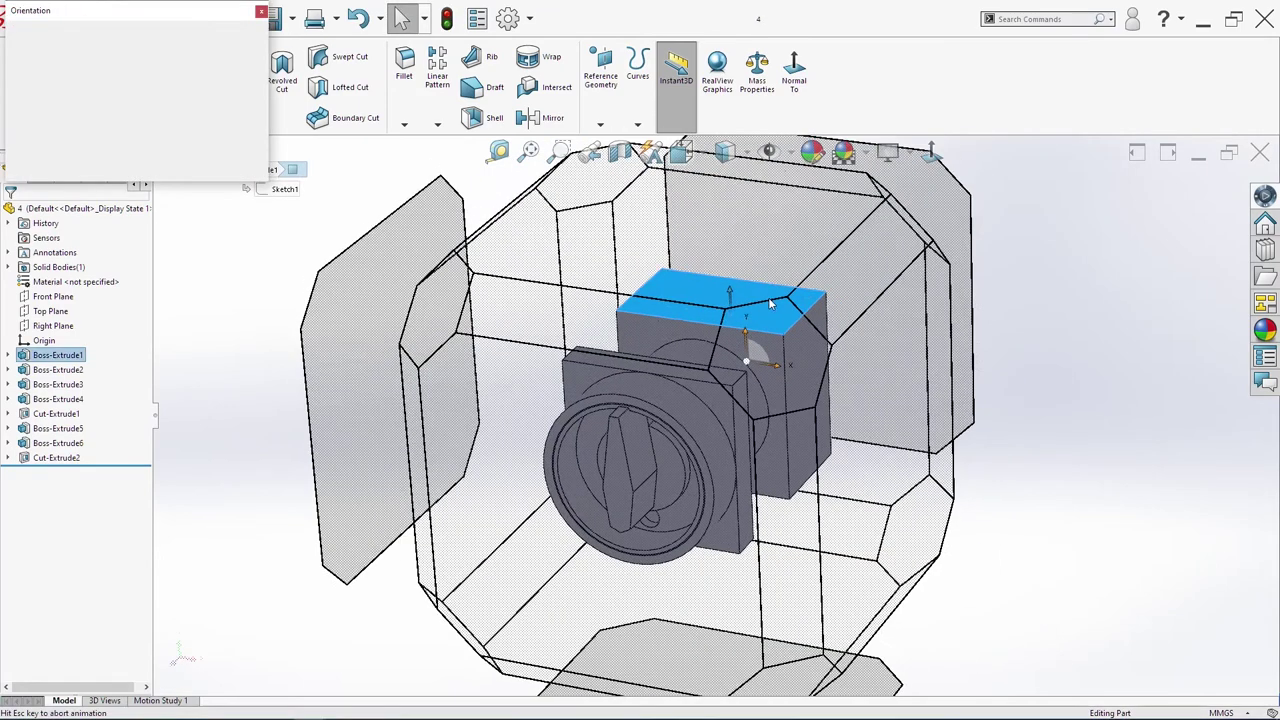
click(505, 378)
key(s)
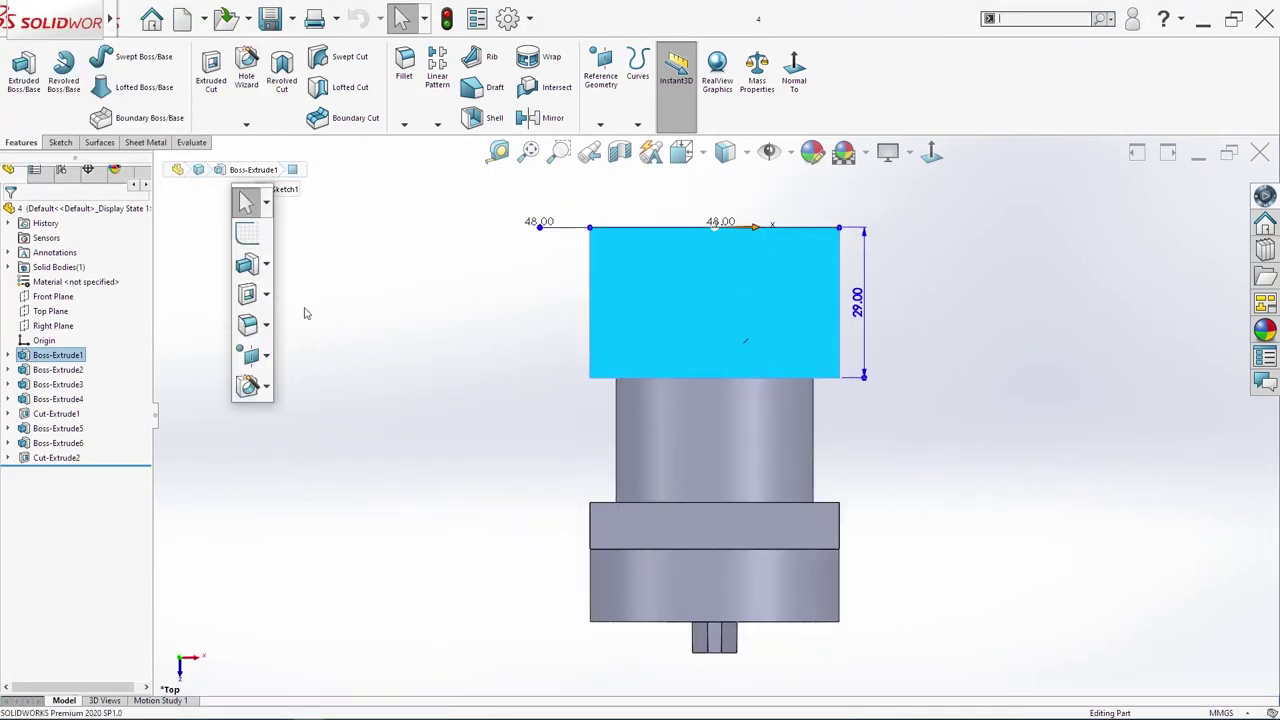
click(247, 234)
Step: Draw a vertical centerline about 39 mm long from the origin down across the block's top face
key(s)
click(499, 423)
click(510, 460)
click(714, 228)
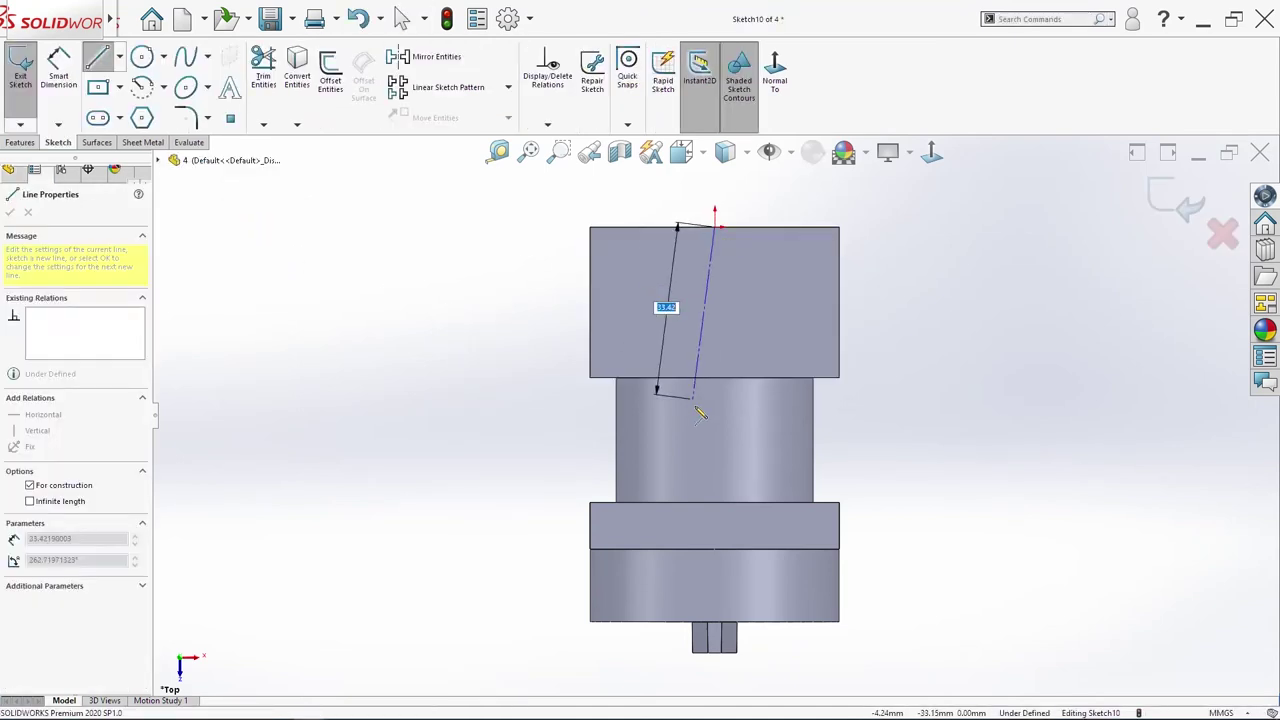
click(714, 433)
key(Escape)
Step: Sketch five small center rectangles on the face's left half, one of them centered on the block's rear edge
scroll(731, 310, down, 3)
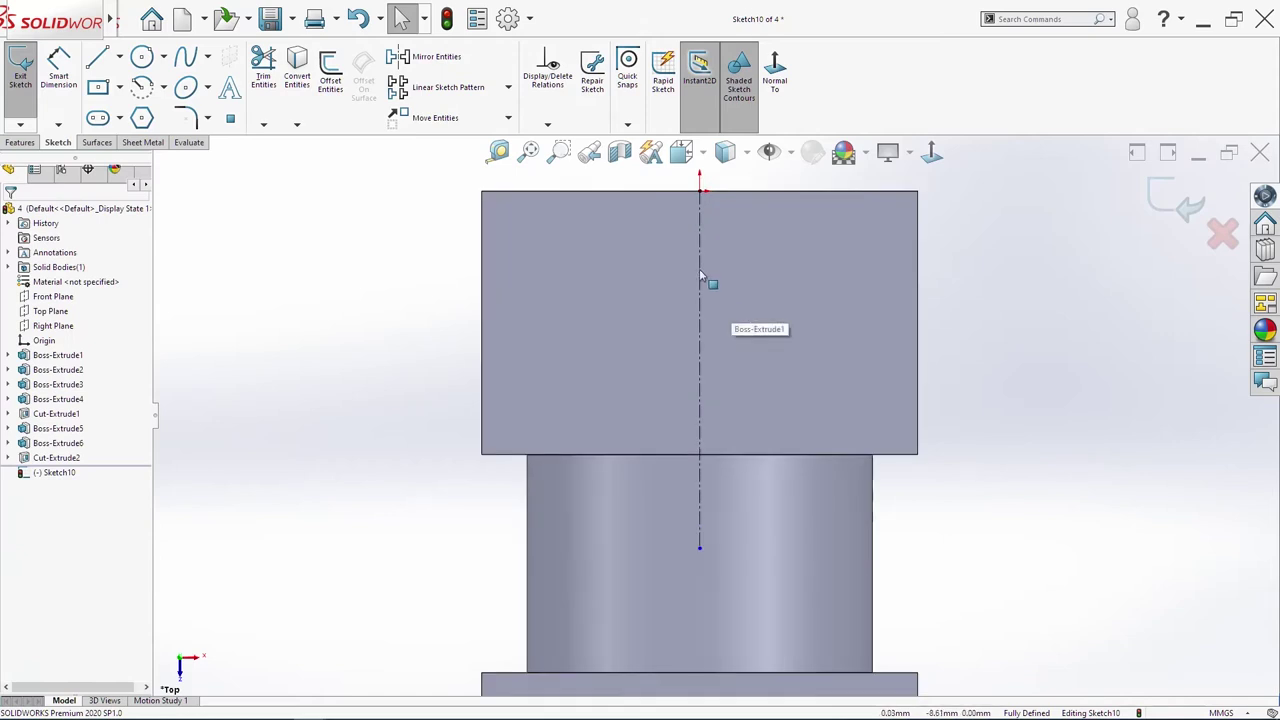
key(s)
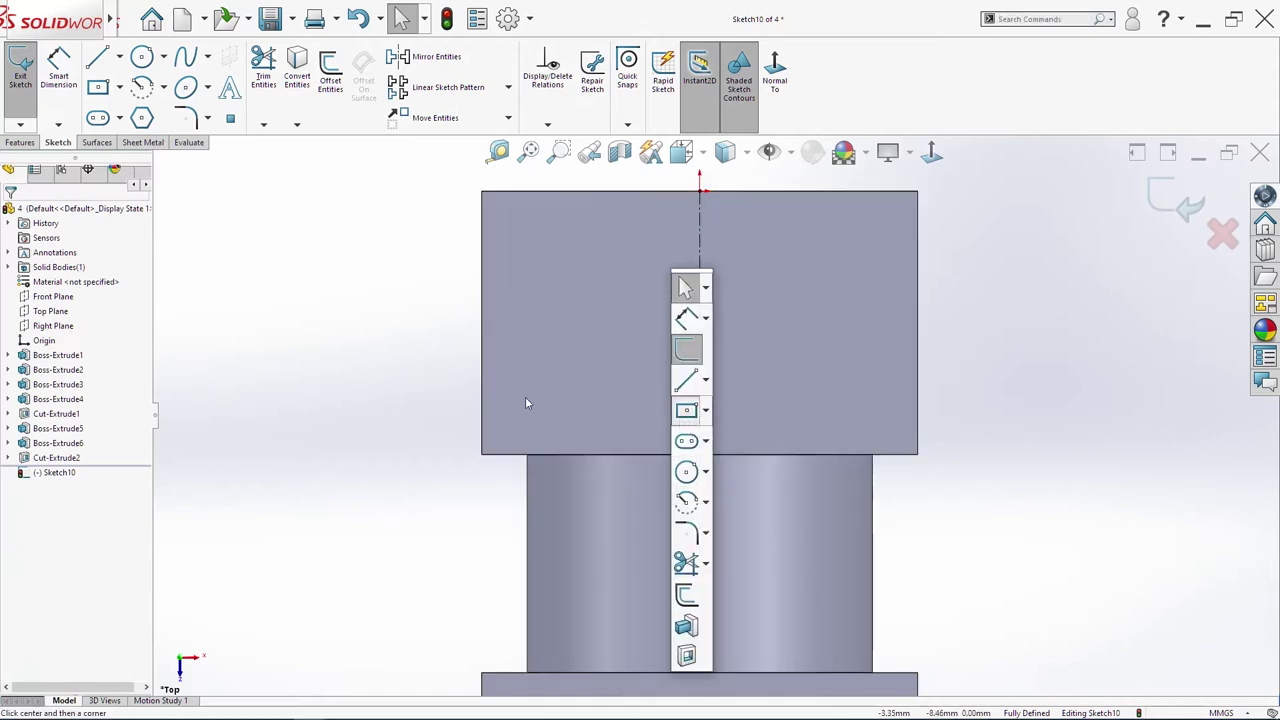
click(687, 421)
click(514, 301)
click(533, 328)
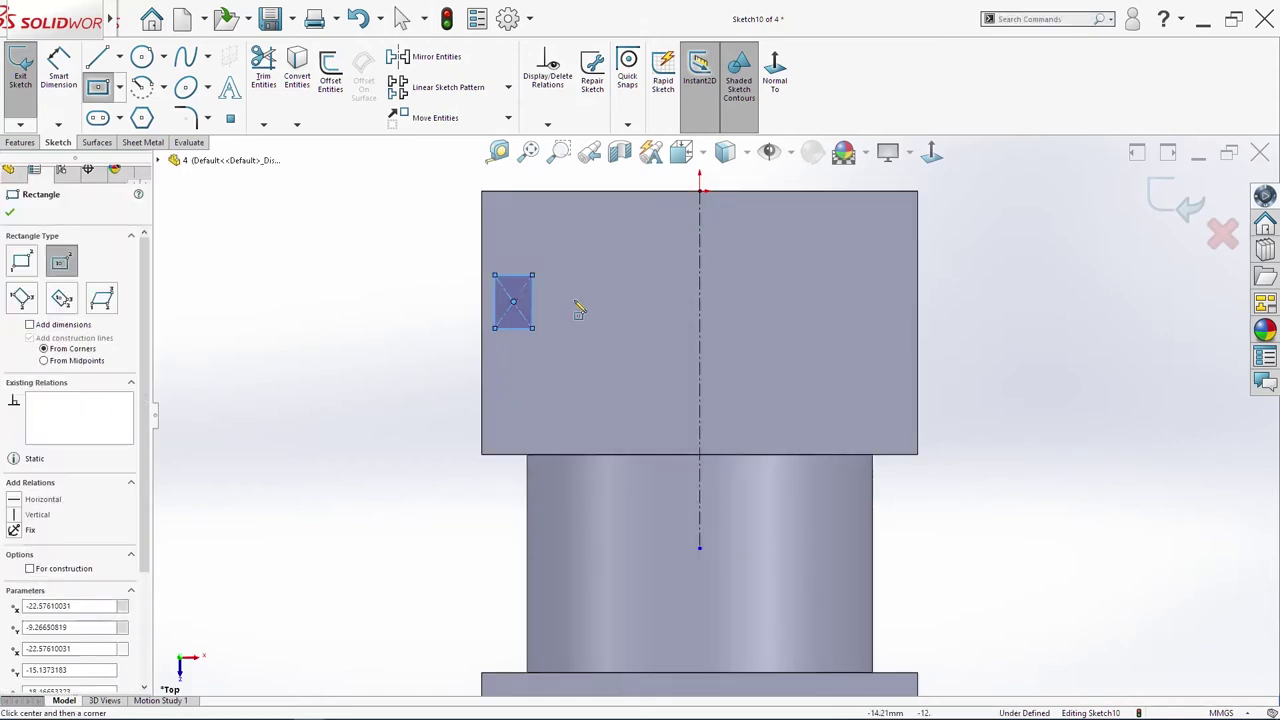
click(593, 232)
click(613, 253)
click(644, 383)
click(661, 415)
click(541, 393)
click(561, 423)
click(505, 191)
click(519, 210)
key(Escape)
Step: Dimension the height of the tall rectangle near the face's left edge as 8.5 mm
key(s)
click(656, 365)
click(533, 297)
click(568, 288)
text(8.5)
key(Return)
Step: Dimension the width of the 8.5 mm high rectangle as 5.5 mm
key(s)
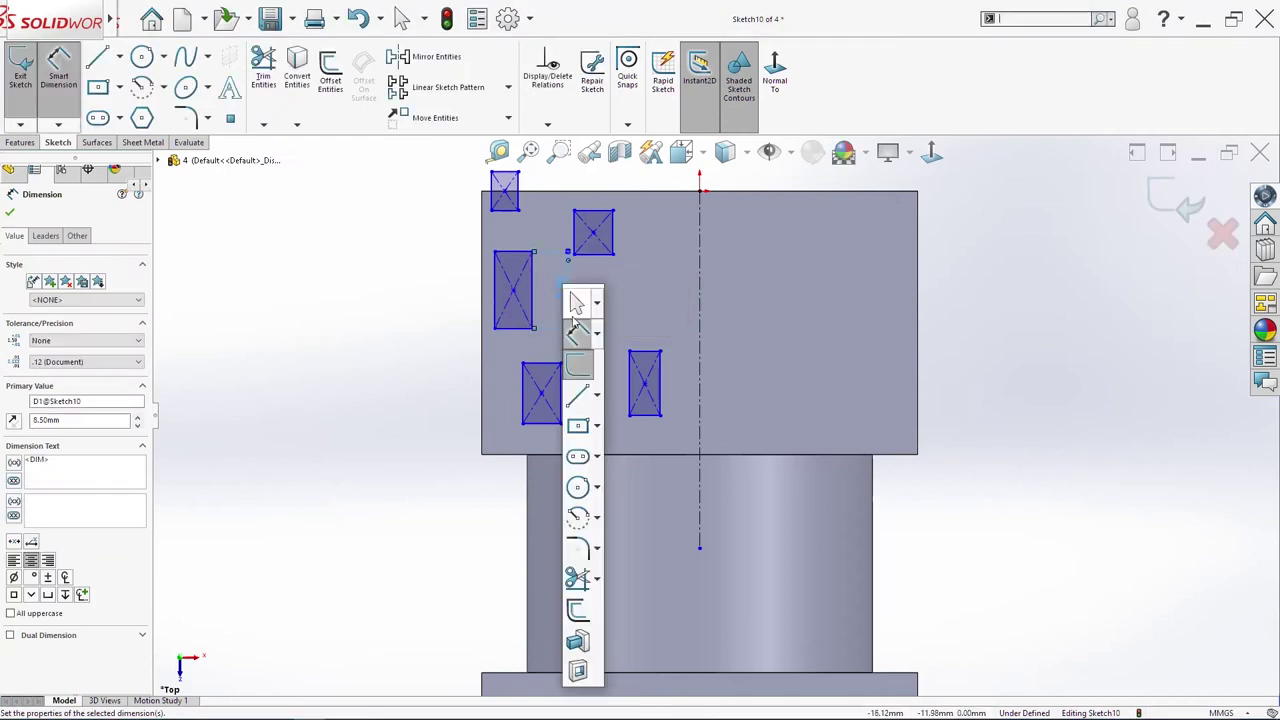
click(519, 252)
click(525, 219)
text(5.5)
key(Return)
key(Escape)
Step: Add an Equal relation between the horizontal edges of all five rectangles
click(519, 252)
ctrl+click(594, 211)
ctrl+click(543, 366)
ctrl+click(543, 363)
ctrl+click(649, 351)
ctrl+click(655, 304)
ctrl+click(511, 172)
click(40, 507)
key(Escape)
Step: Add an Equal relation between the vertical edges of all five rectangles
scroll(686, 420, up, 2)
scroll(686, 420, down, 2)
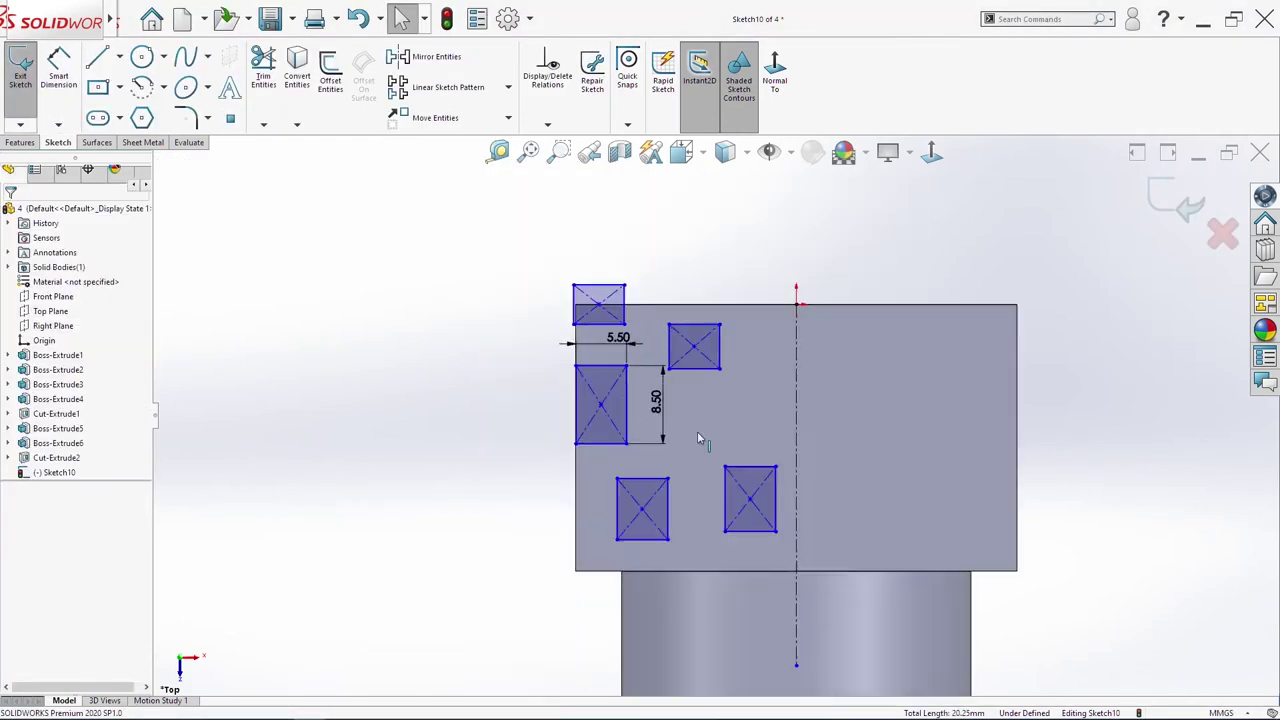
click(627, 388)
ctrl+click(625, 304)
ctrl+click(720, 348)
ctrl+click(668, 518)
ctrl+click(776, 506)
click(37, 507)
key(Escape)
Step: Reposition the five rectangles on the left half so they are spaced apart, roughly in two columns beside the centerline
drag(612, 444, 657, 457)
click(577, 403)
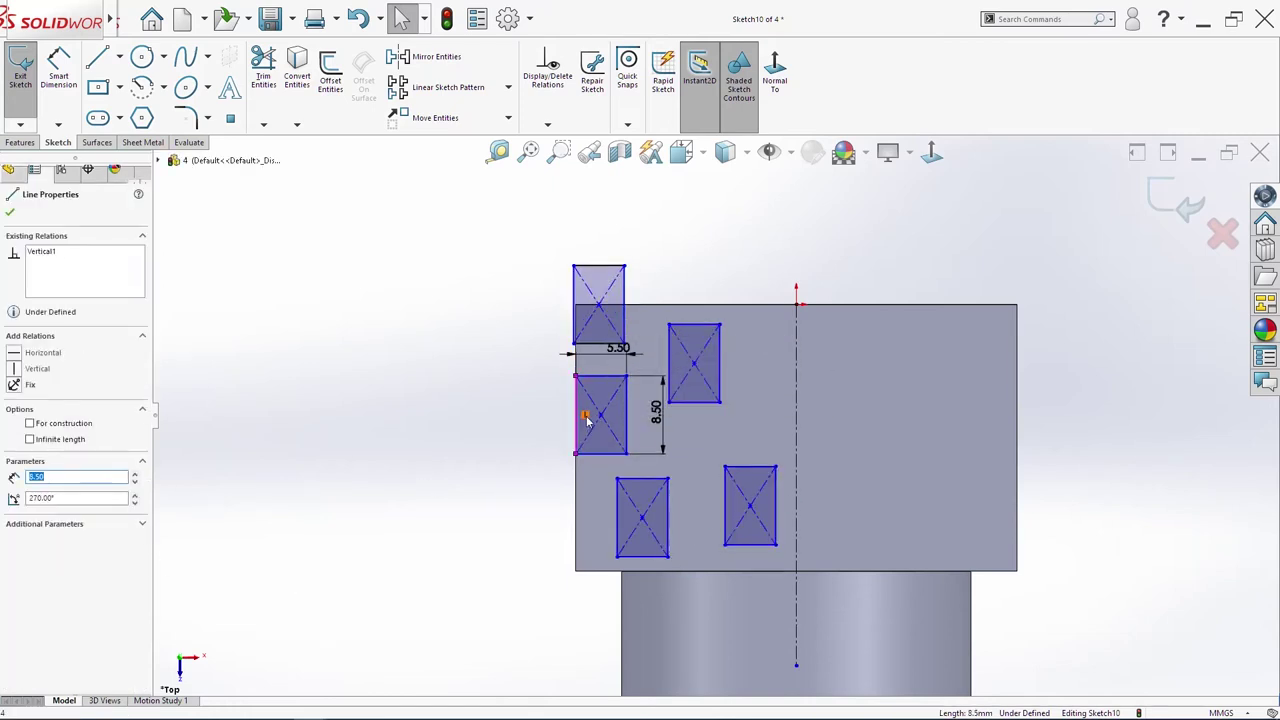
drag(627, 377, 646, 378)
drag(599, 304, 608, 305)
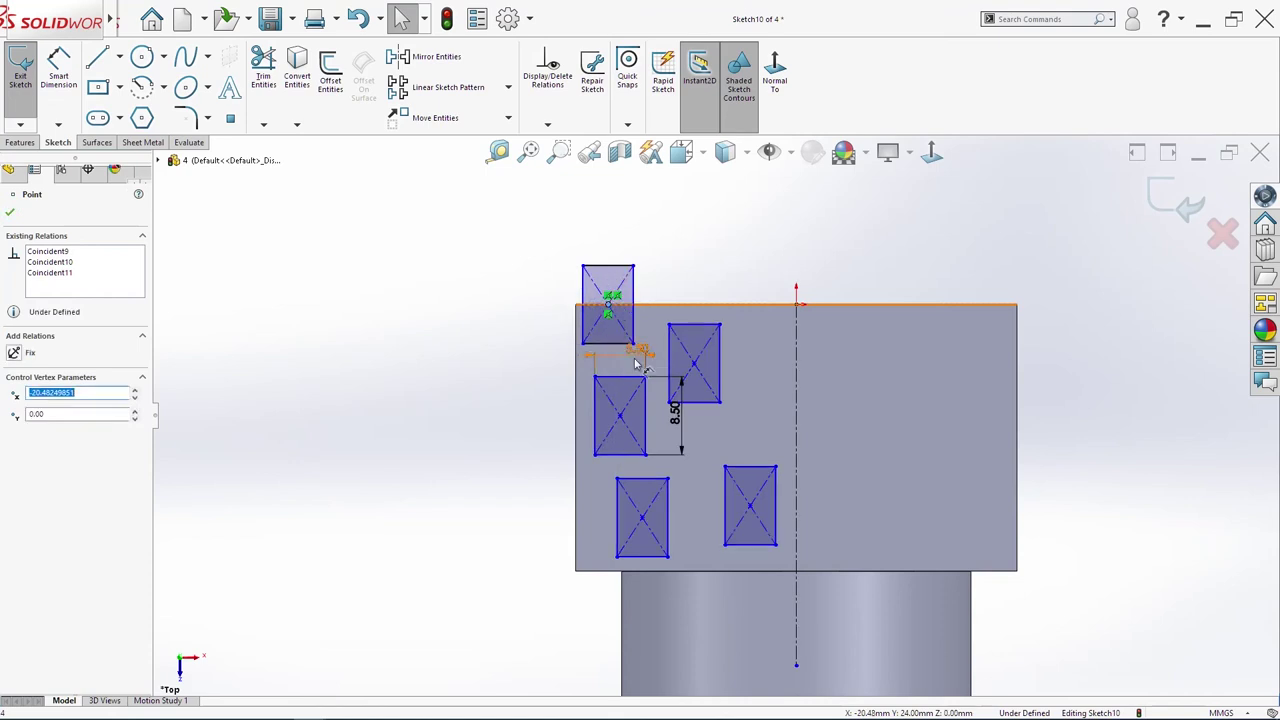
drag(706, 324, 764, 334)
drag(668, 494, 699, 495)
drag(695, 478, 746, 432)
drag(646, 394, 646, 365)
drag(647, 507, 598, 508)
drag(755, 510, 757, 533)
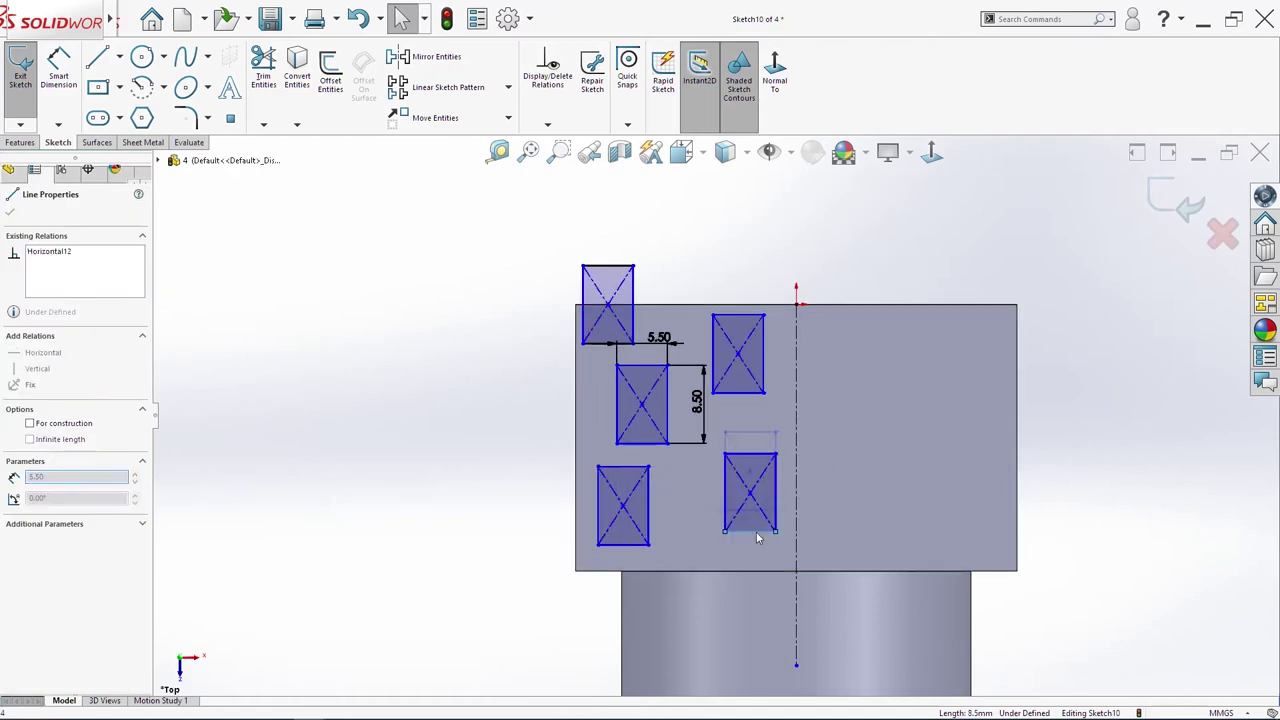
drag(725, 491, 699, 491)
Step: Dimension the gap between the upper inner rectangle's near vertical edge and the centerline as 3.5 mm
key(s)
click(787, 363)
click(764, 354)
click(797, 346)
click(782, 234)
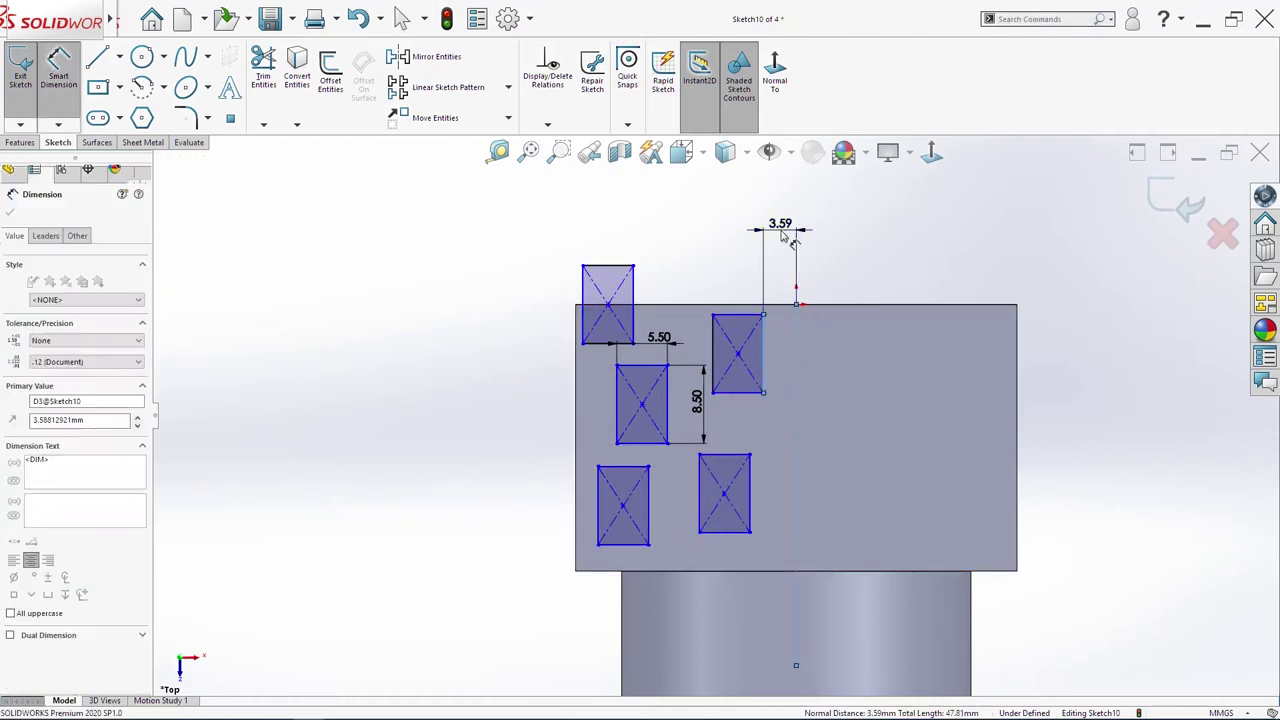
text(3.5)
key(Return)
Step: Dimension the upper inner rectangle's top edge 1 mm below the block's top edge
click(748, 315)
click(746, 305)
click(720, 268)
text(1)
key(Return)
key(Escape)
Step: Dimension the outermost upper rectangle's outer edge 1 mm inside the block's left edge
key(s)
click(650, 360)
click(583, 318)
click(576, 318)
click(557, 262)
text(1)
key(Return)
key(Escape)
Step: Dimension the middle rectangle's inner vertical edge 14 mm from the centerline
key(s)
click(795, 363)
click(797, 376)
click(668, 402)
click(690, 256)
text(14)
key(Return)
Step: Dimension the middle rectangle's top edge 6 mm below the block's top edge
key(s)
click(774, 363)
click(688, 305)
click(650, 365)
click(498, 348)
text(6)
key(Return)
key(Escape)
Step: Dimension the vertical offset between the middle rectangle's bottom edge and the lower inner rectangle's top edge as 1.5 mm
key(s)
click(800, 480)
click(738, 455)
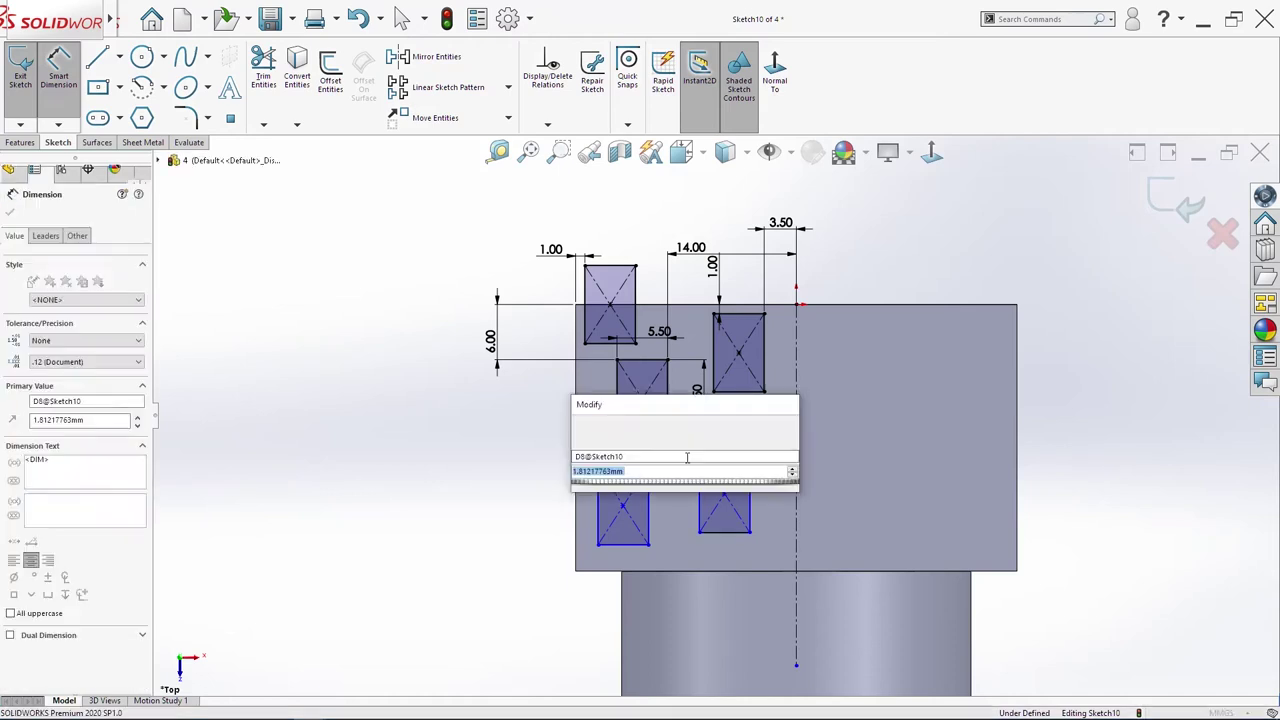
click(645, 437)
click(689, 449)
text(1.5)
key(Return)
key(Escape)
Step: Dimension the vertical gap between the middle rectangle and the lower outer rectangle as 3.5 mm
key(s)
click(720, 363)
click(642, 466)
click(641, 455)
text(3.5)
key(Return)
key(Escape)
Step: Try to dimension the lower inner rectangle's distance from the centerline
key(s)
click(855, 363)
click(797, 461)
click(756, 472)
key(Return)
key(Escape)
key(s)
key(Escape)
key(ctrl+z)
Step: Dimension the lower inner rectangle's near vertical edge 5 mm from the centerline
key(s)
click(848, 363)
click(797, 467)
click(750, 485)
click(767, 481)
click(767, 481)
Step: Dimension the horizontal gap between the two lower rectangles as 5.5 mm
click(648, 524)
click(676, 522)
text(5.5)
key(Return)
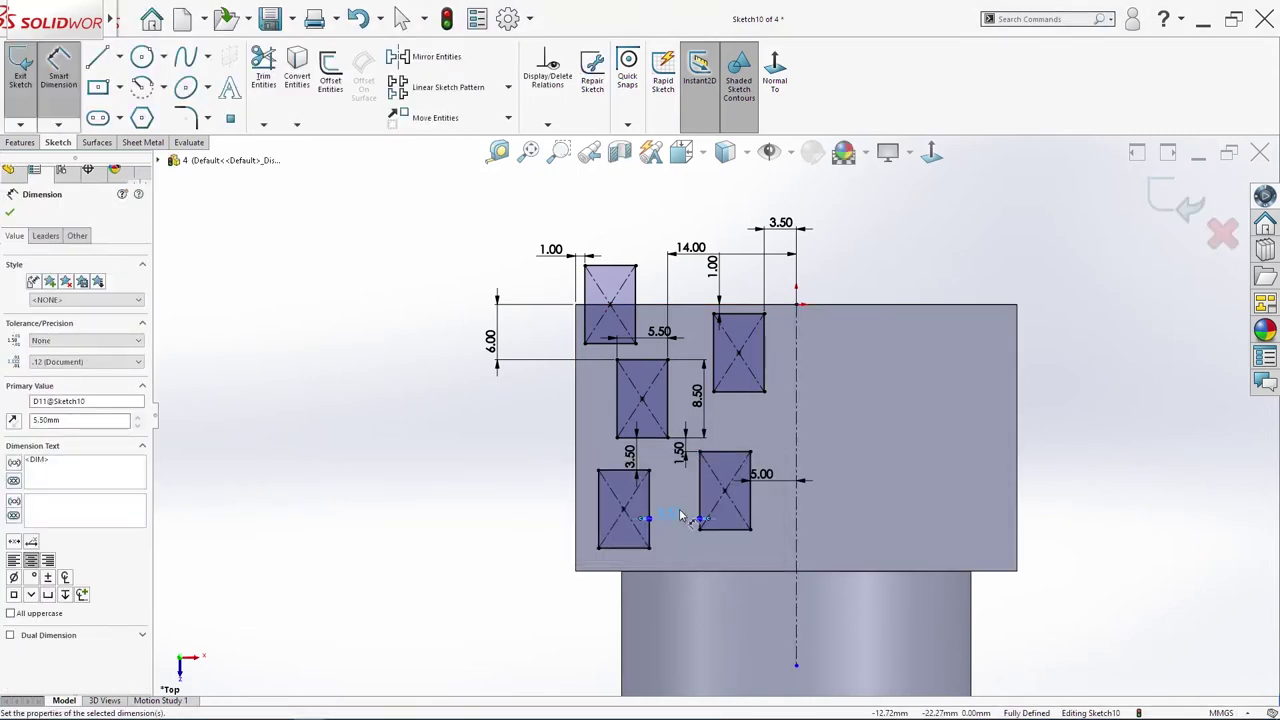
key(Escape)
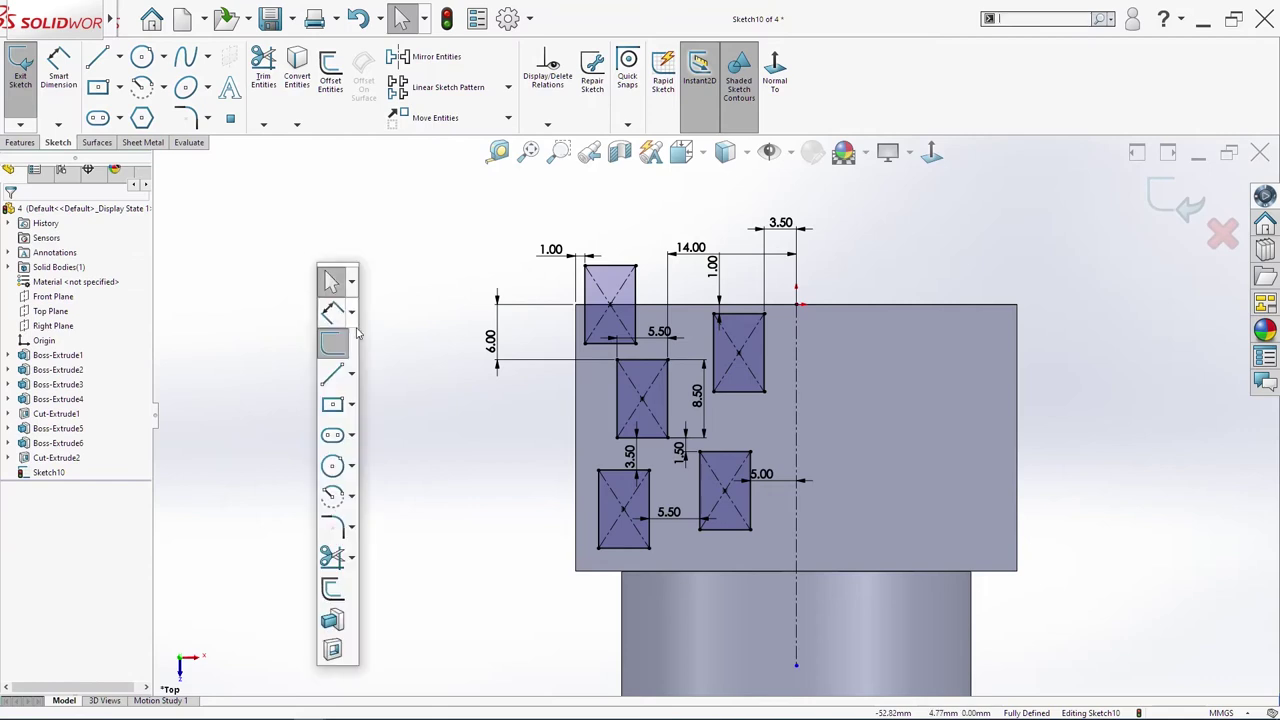
Step: Mirror the five rectangles about the vertical centerline to the other half of the block
drag(432, 218, 1056, 700)
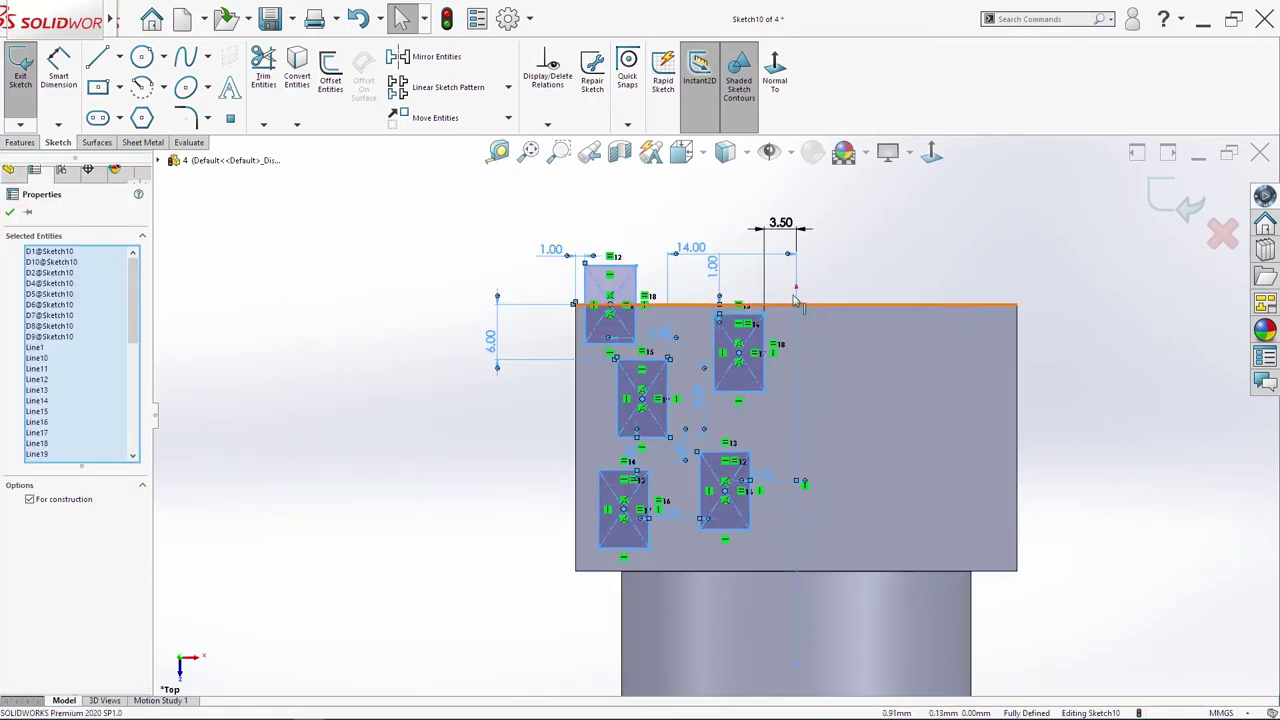
click(436, 56)
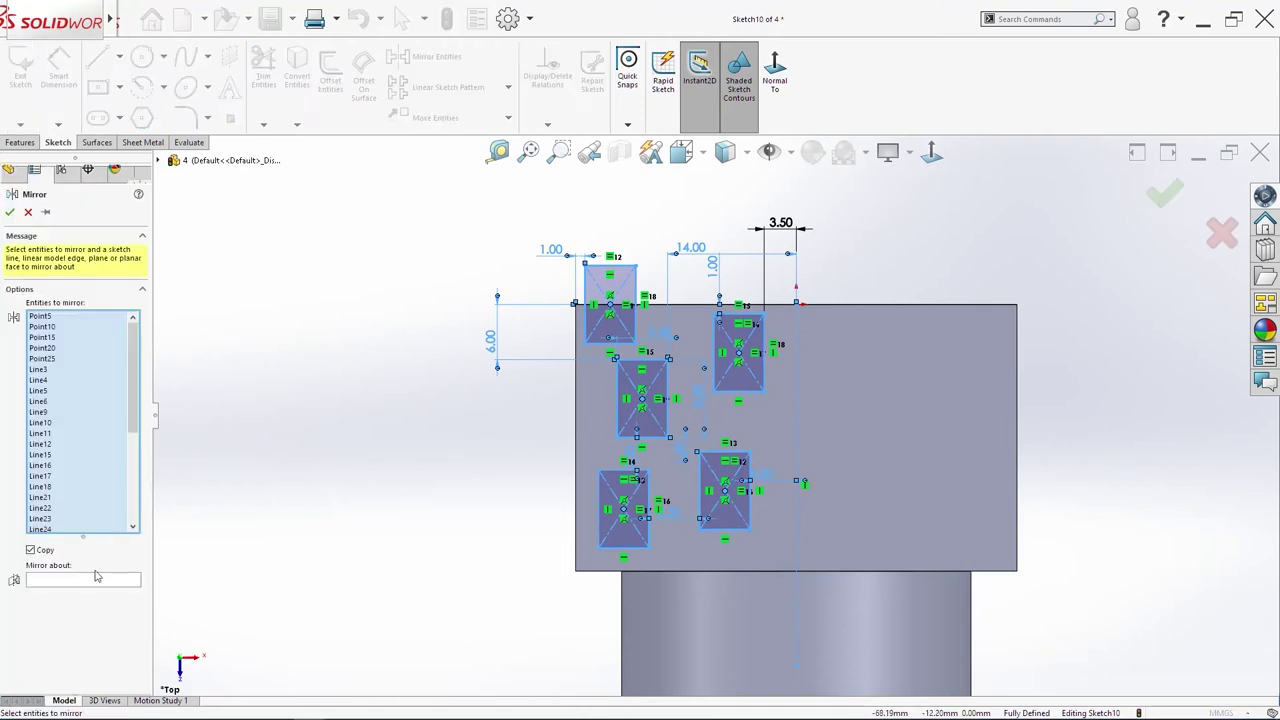
click(796, 376)
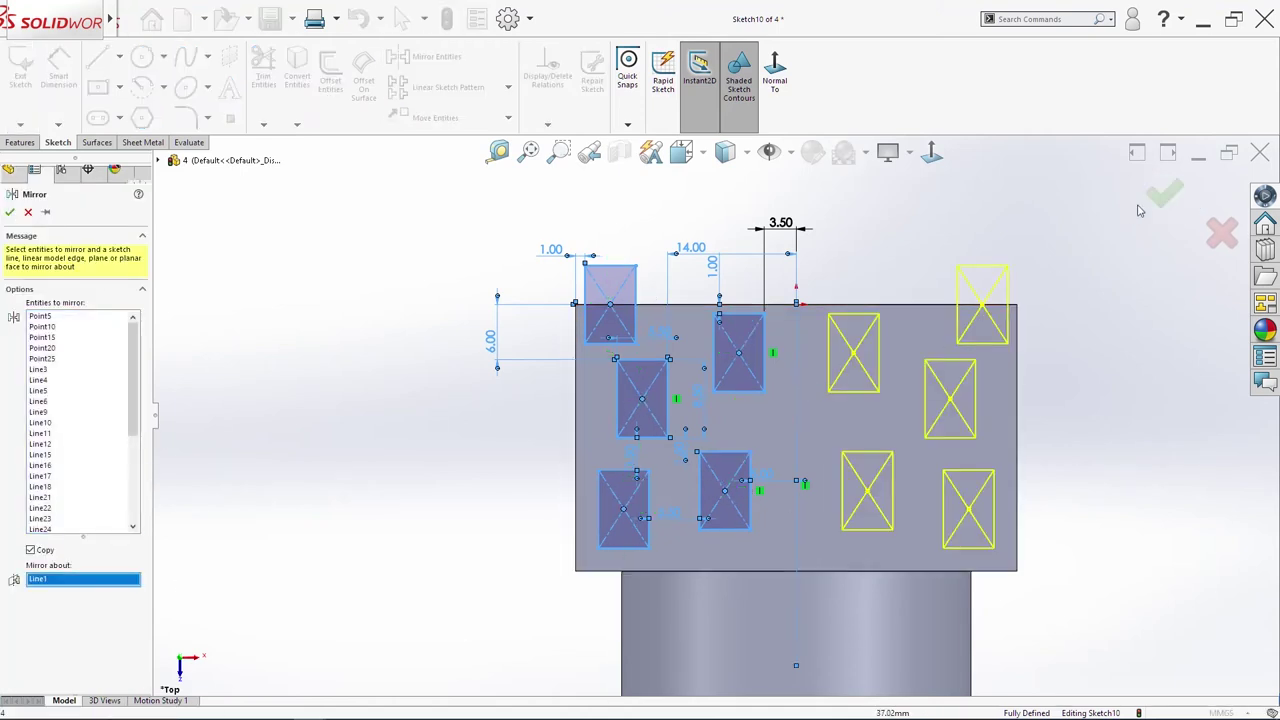
click(1165, 193)
Step: Cut the ten rectangles into the block's face with a blind Extruded Cut
right_click(497, 454)
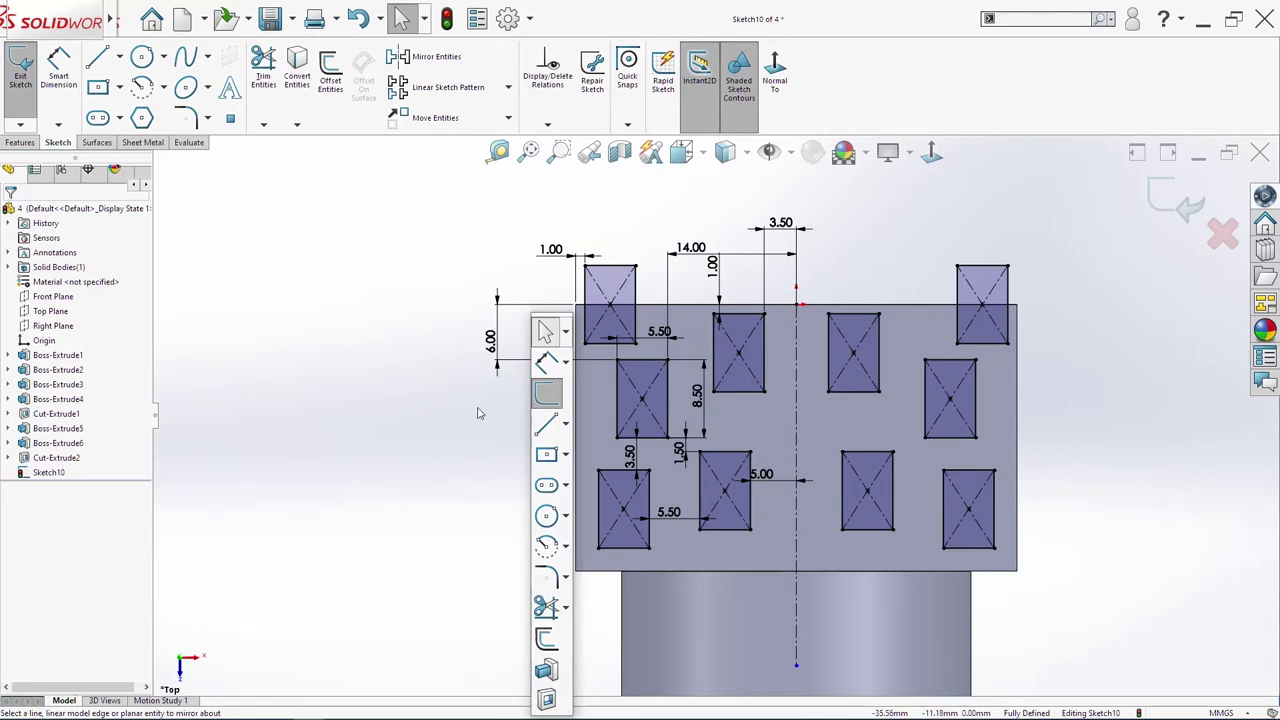
click(543, 698)
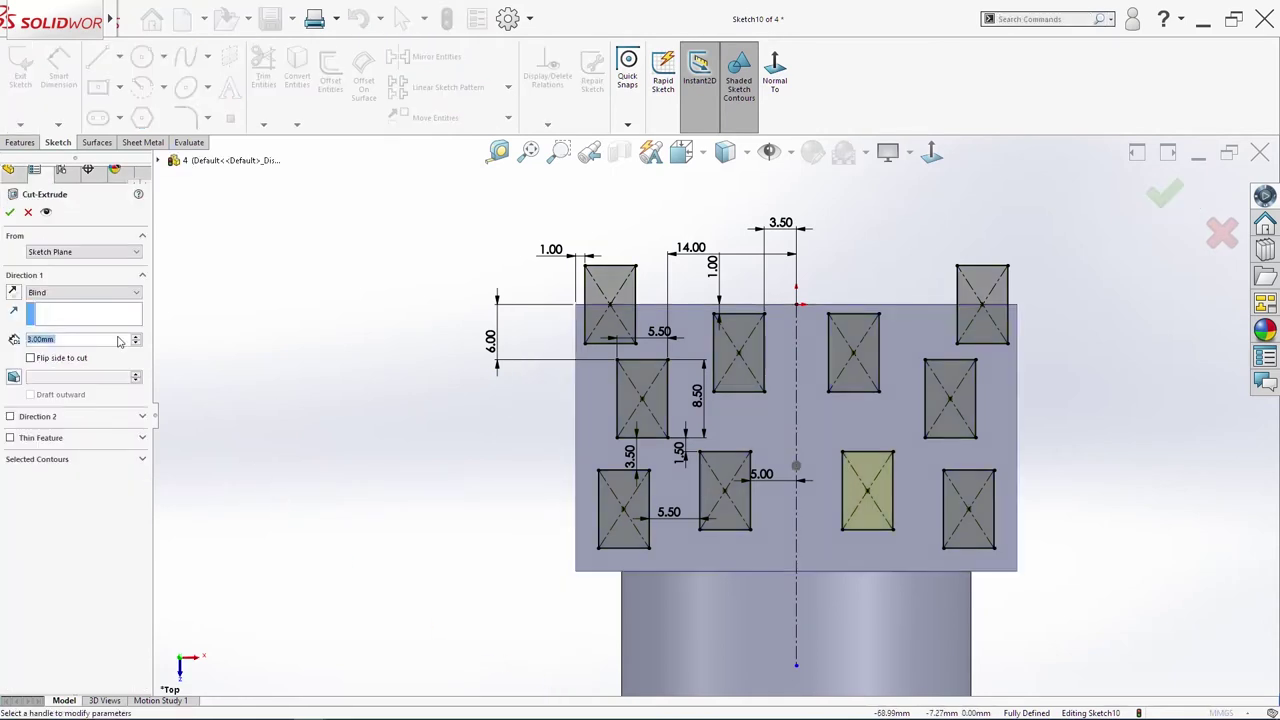
click(330, 374)
click(10, 212)
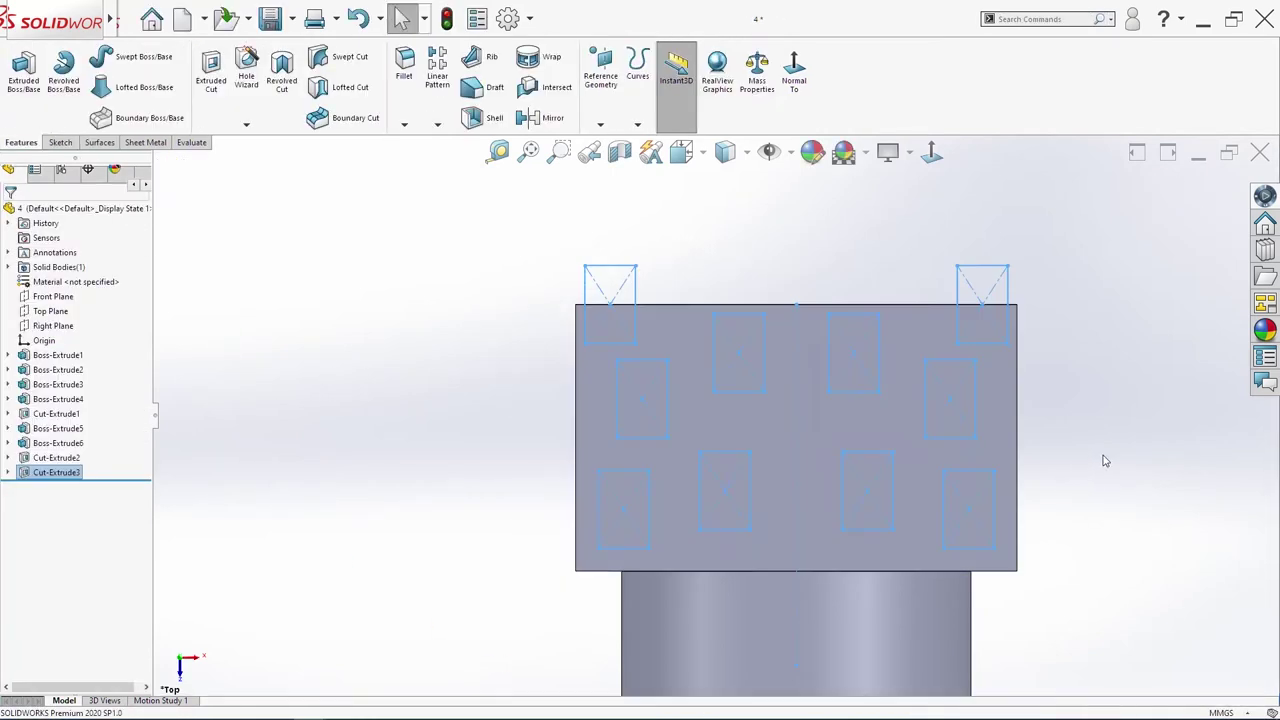
Step: Mirror the rectangular pocket cut about the Top Plane onto the opposite face of the rear block
middle_drag(1056, 504, 989, 501)
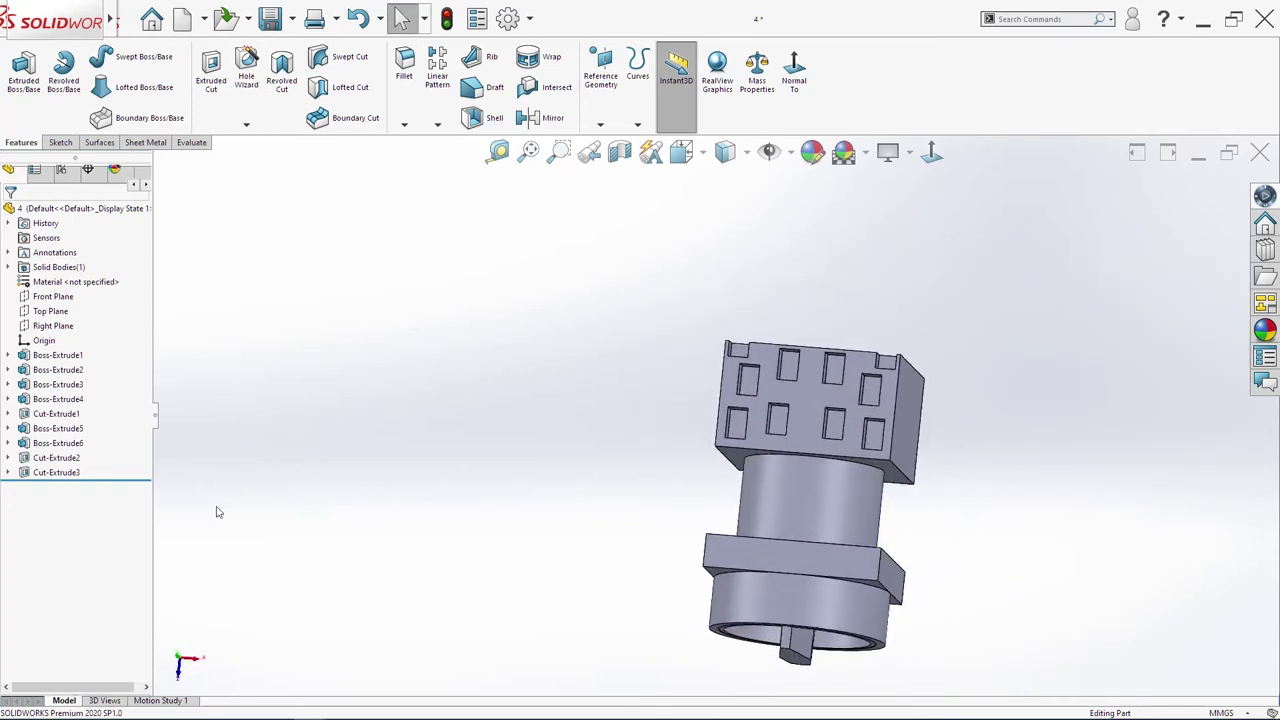
click(74, 475)
middle_drag(740, 485, 640, 520)
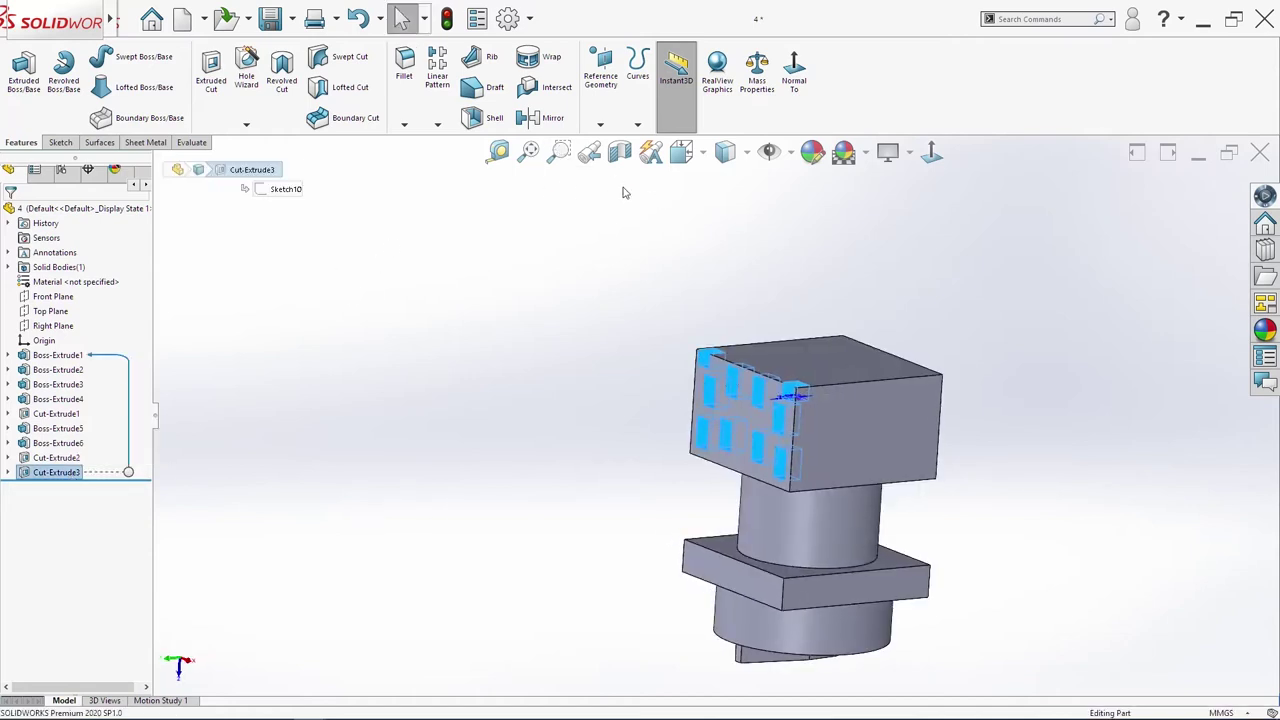
click(437, 124)
click(458, 173)
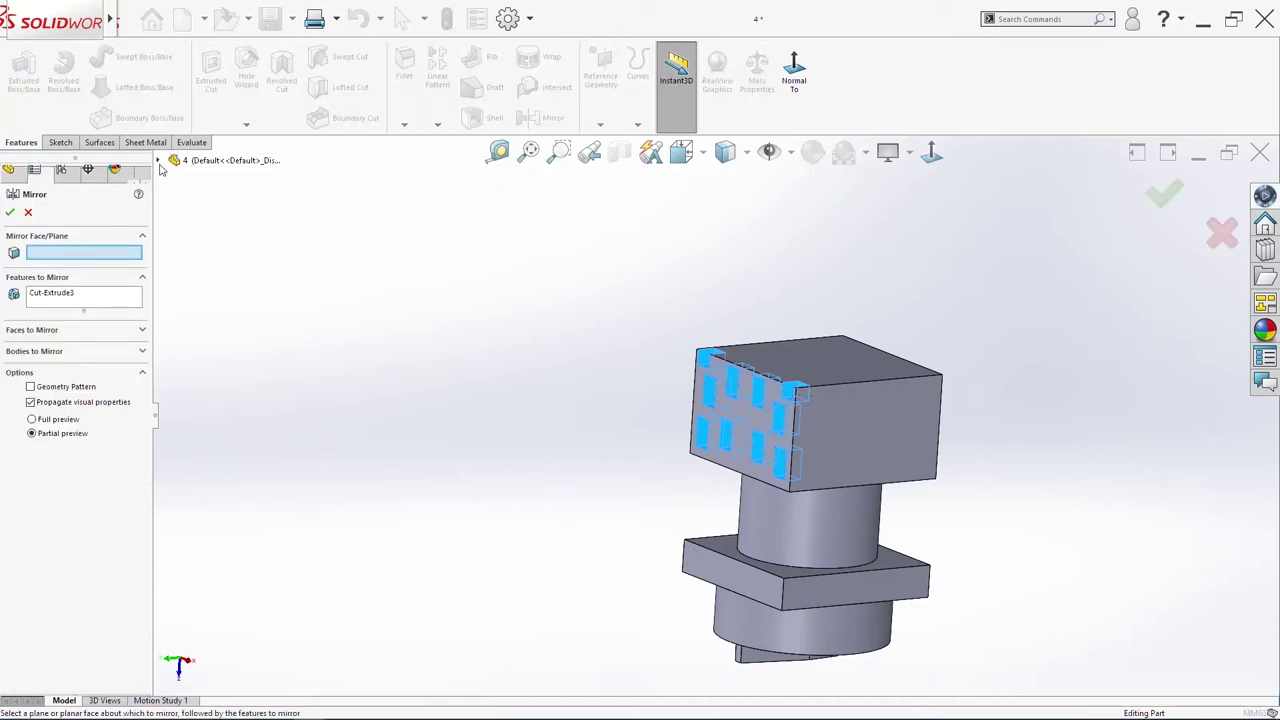
click(158, 160)
click(218, 263)
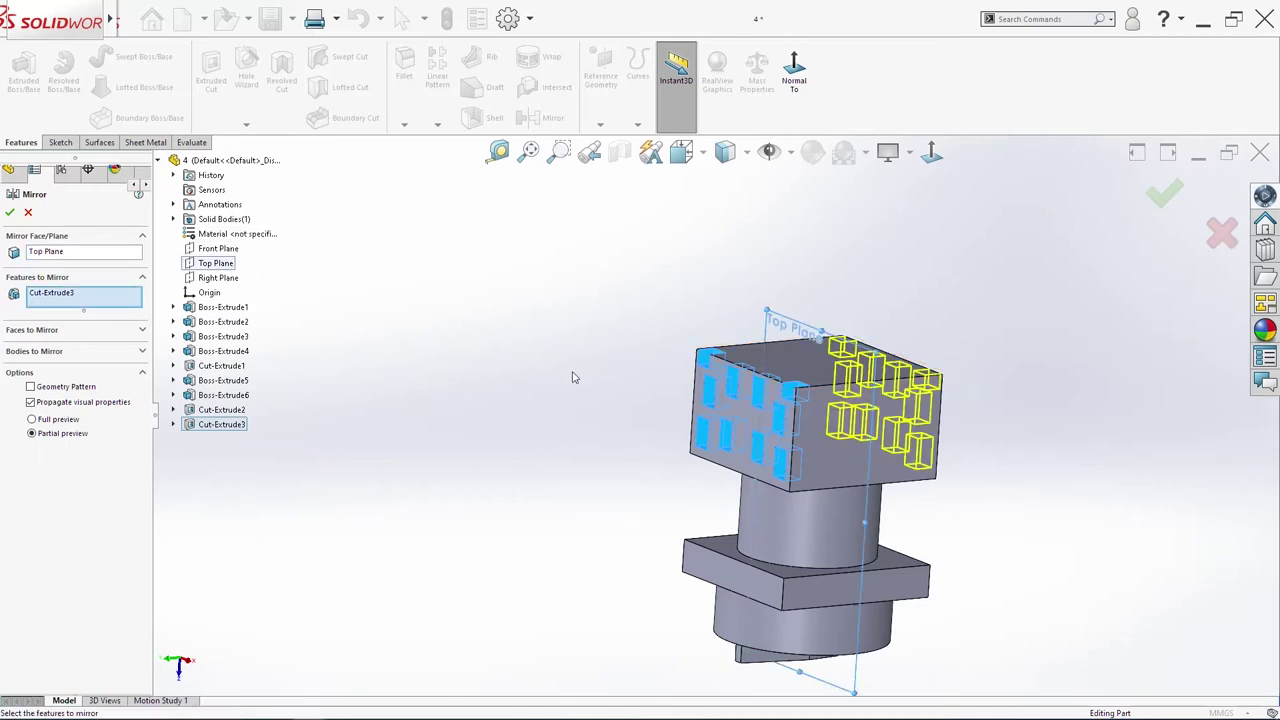
click(1143, 206)
Step: Start a new sketch on the Top Plane and view it face-on
middle_drag(1000, 430, 1143, 239)
middle_drag(853, 551, 874, 419)
key(space)
click(544, 537)
right_click(40, 310)
click(47, 291)
key(space)
click(578, 397)
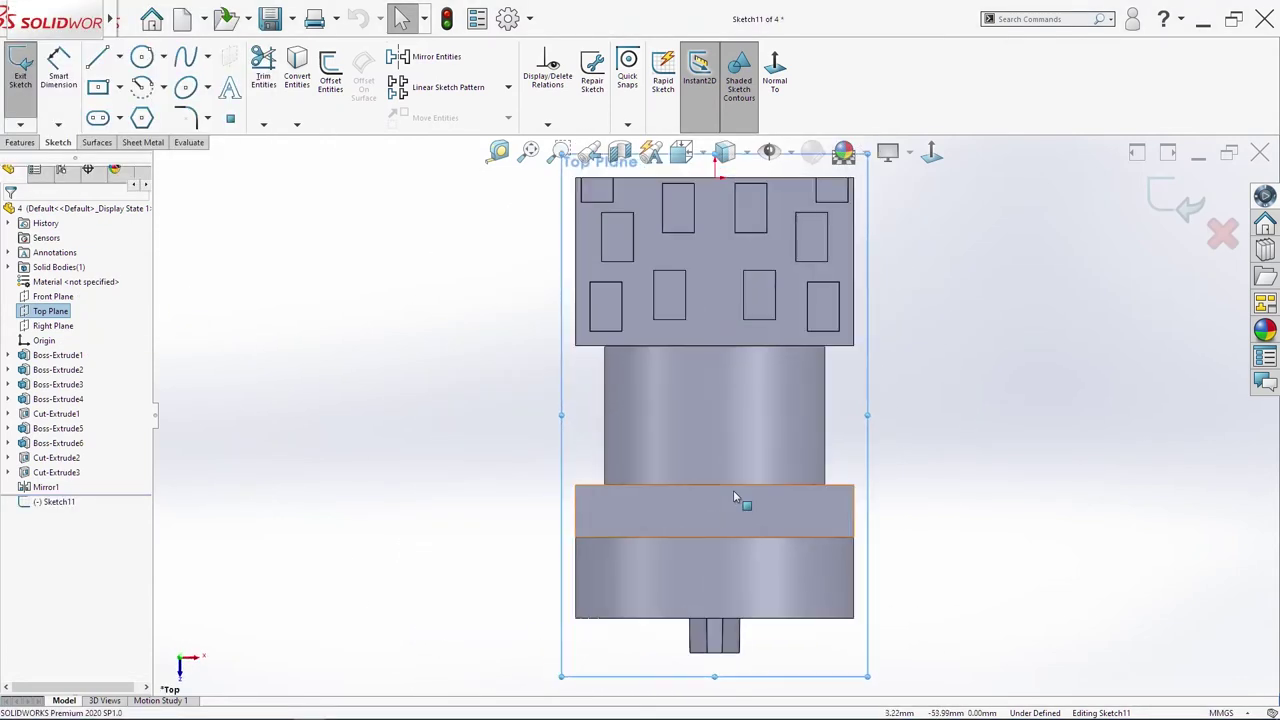
Step: Draw a vertical centerline about 59 mm long from the origin into the square flange
key(s)
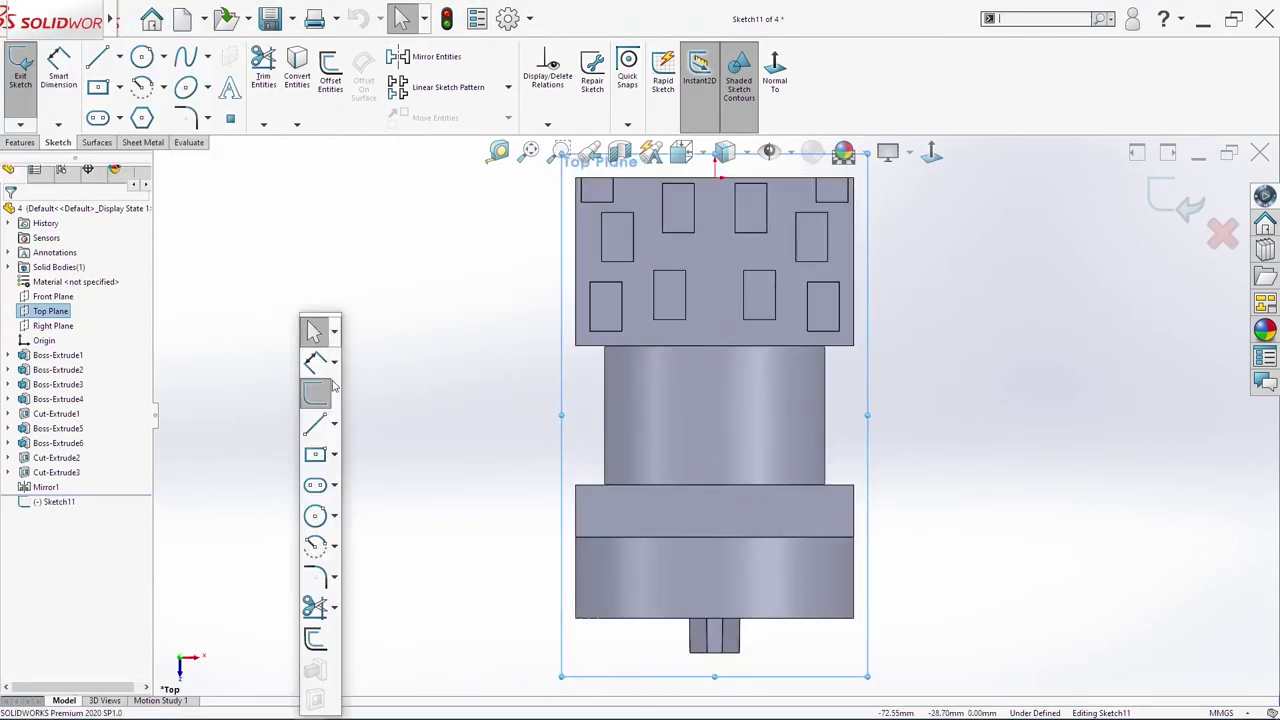
click(335, 427)
click(355, 465)
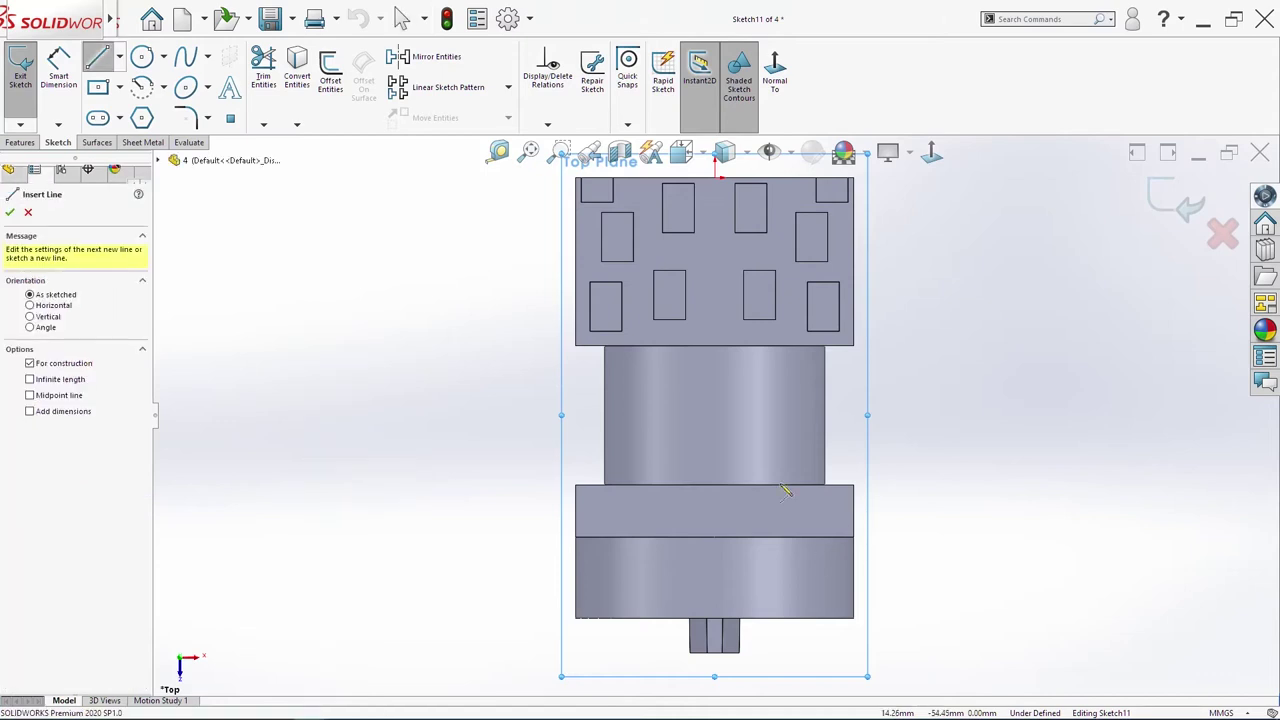
click(715, 178)
click(714, 518)
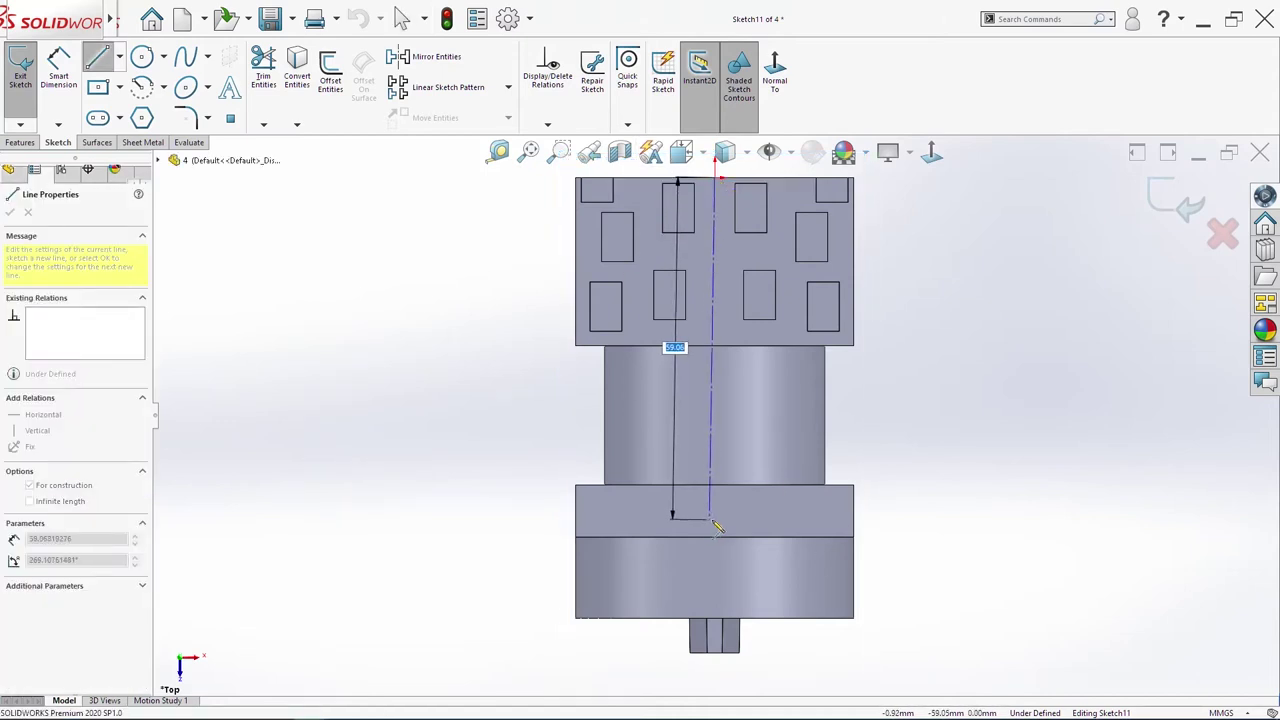
key(Escape)
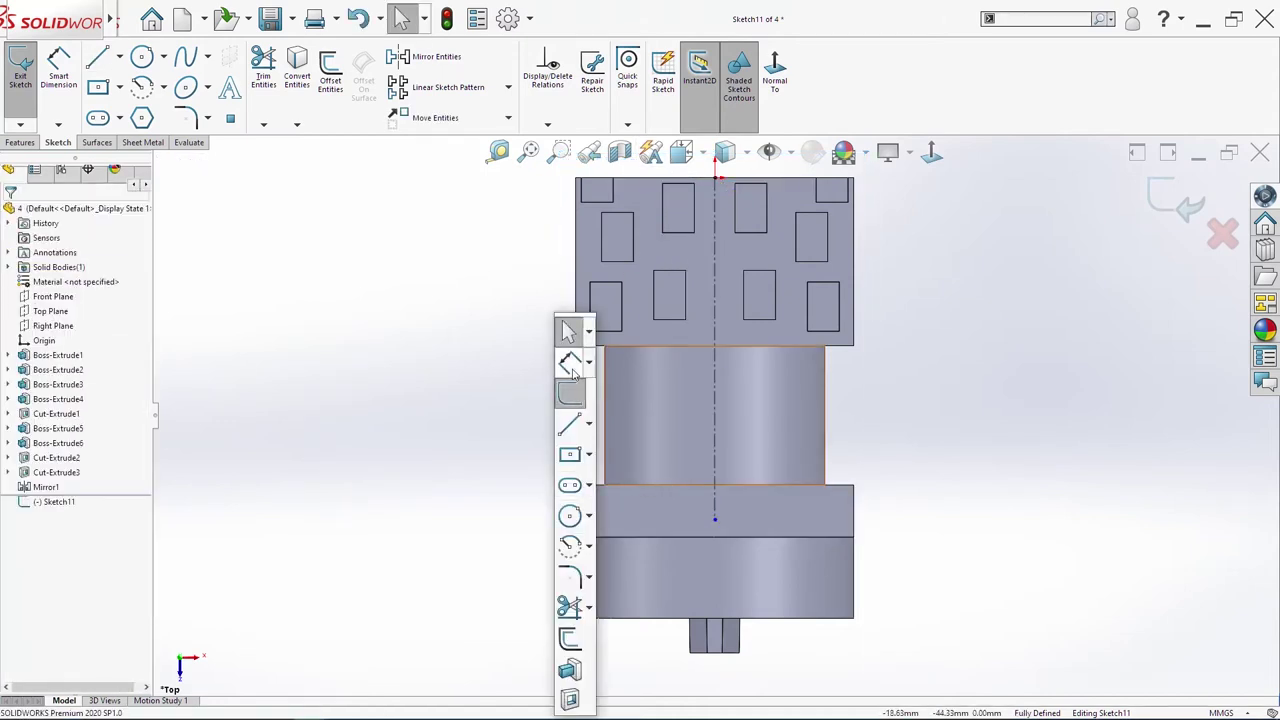
Step: Draw a center rectangle about 48 mm wide and 2 mm high on the centerline, just above the square flange
click(572, 455)
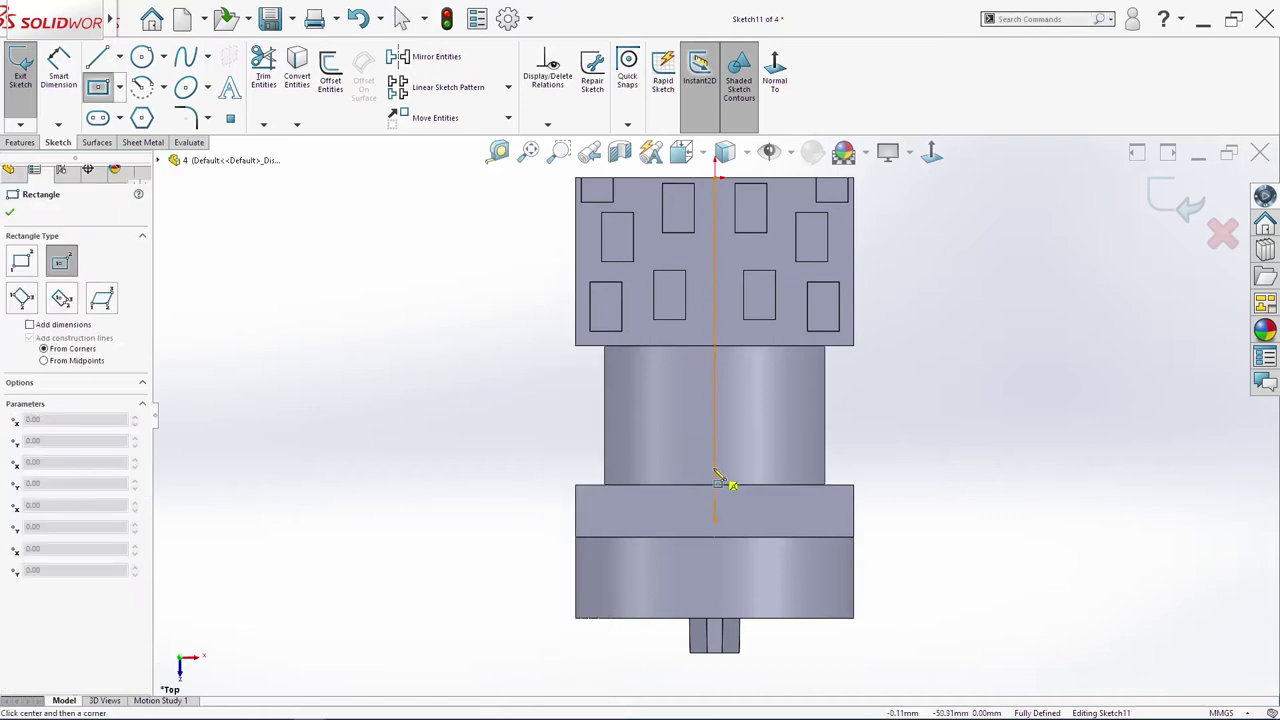
click(714, 467)
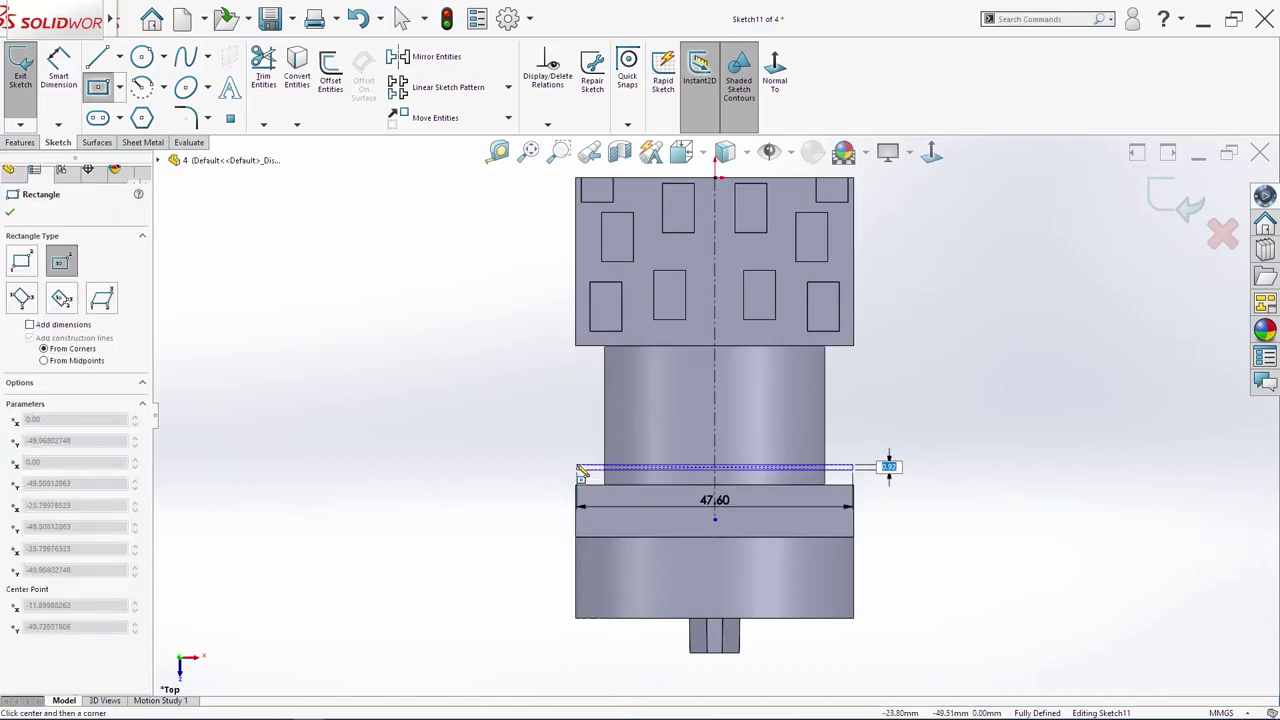
click(579, 477)
key(Escape)
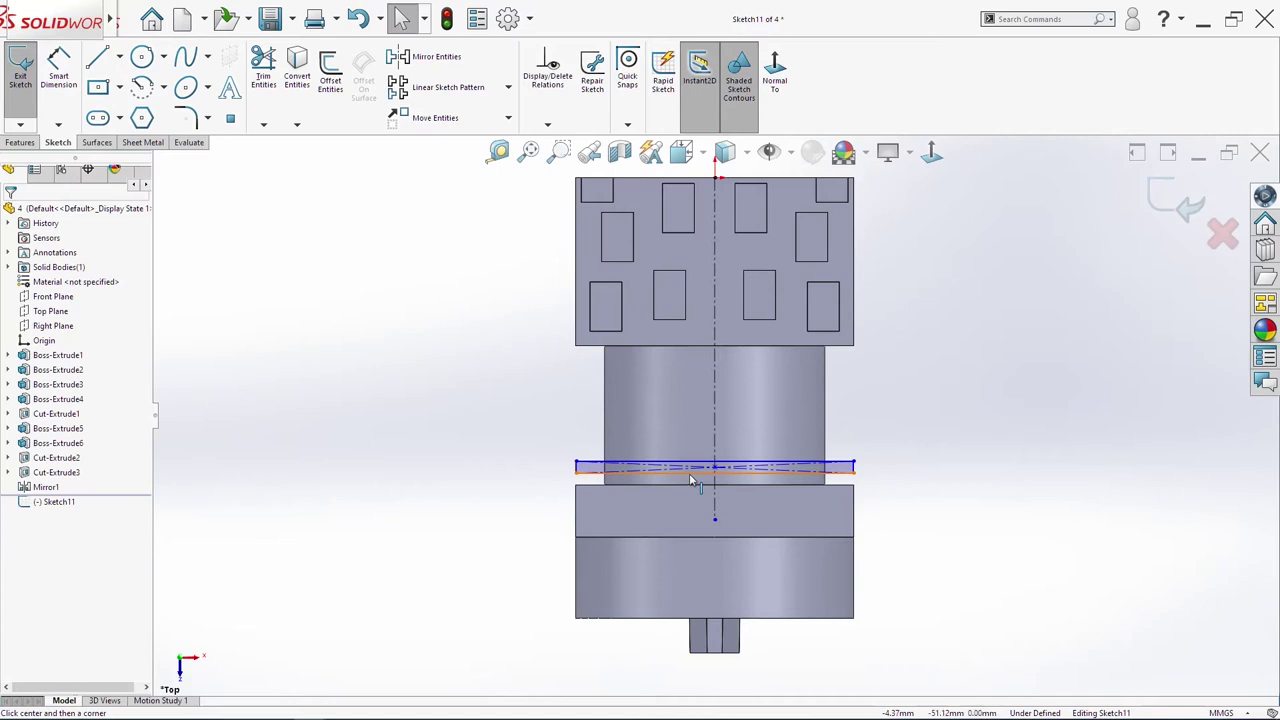
Step: Make the rectangle's lower edge collinear with the square flange's upper edge
click(689, 474)
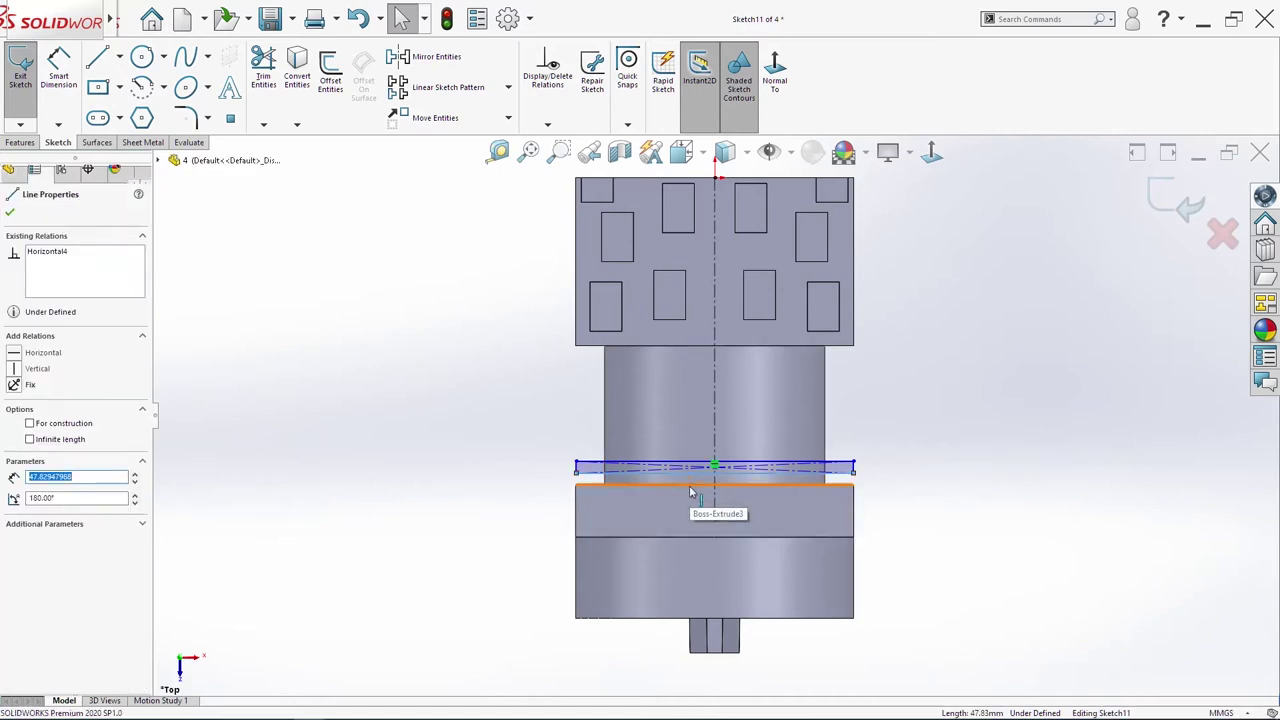
ctrl+click(689, 487)
click(40, 427)
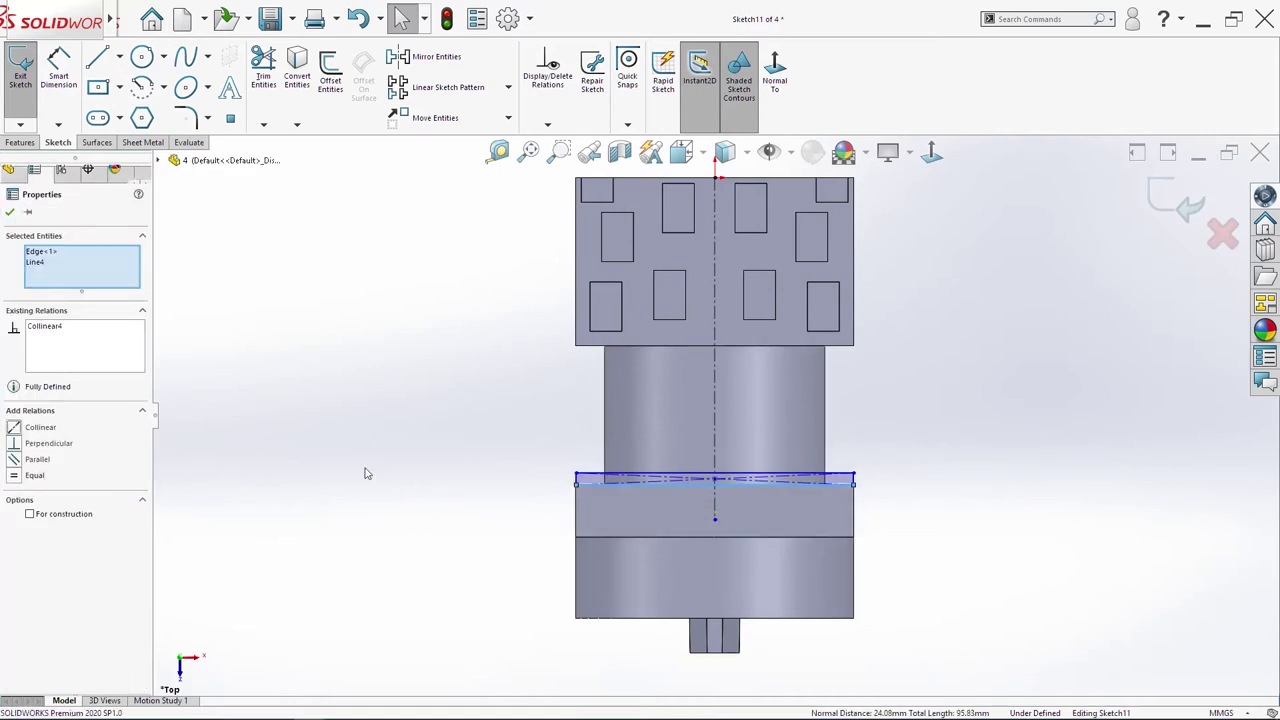
Step: Dimension the flat rectangle's height as 4.5 mm
key(d)
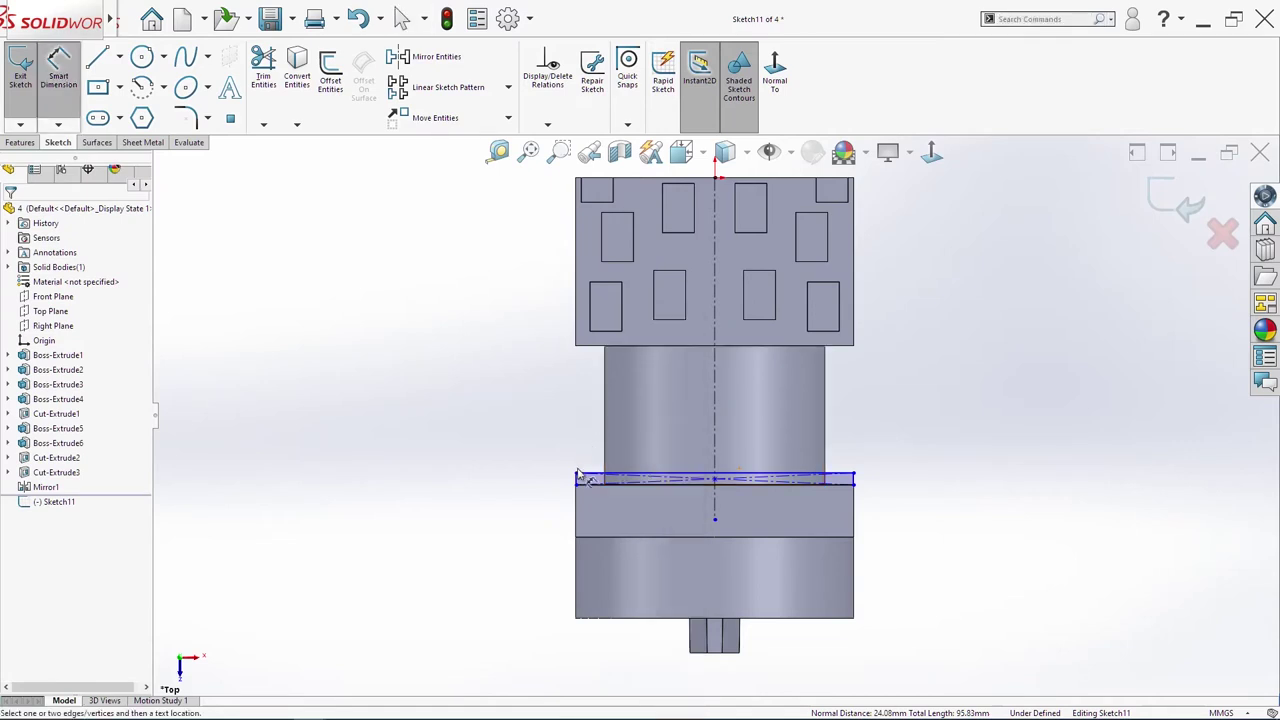
click(580, 480)
click(543, 471)
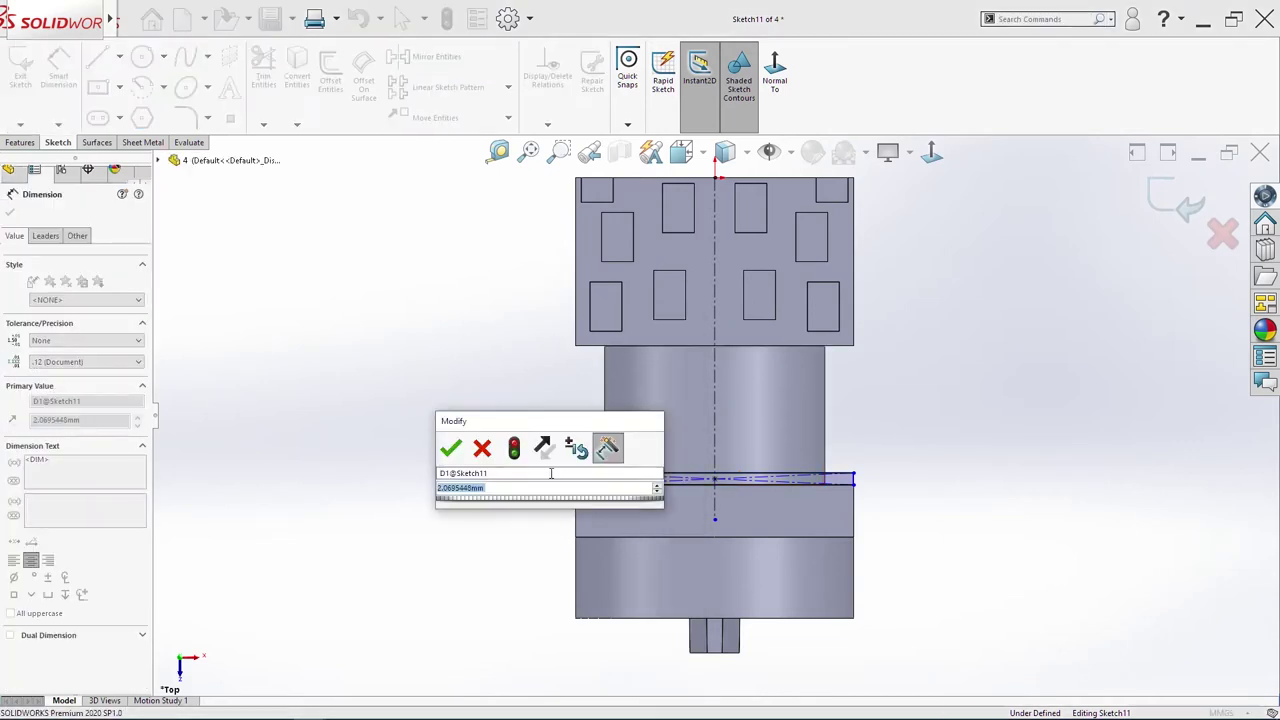
key(Return)
key(Escape)
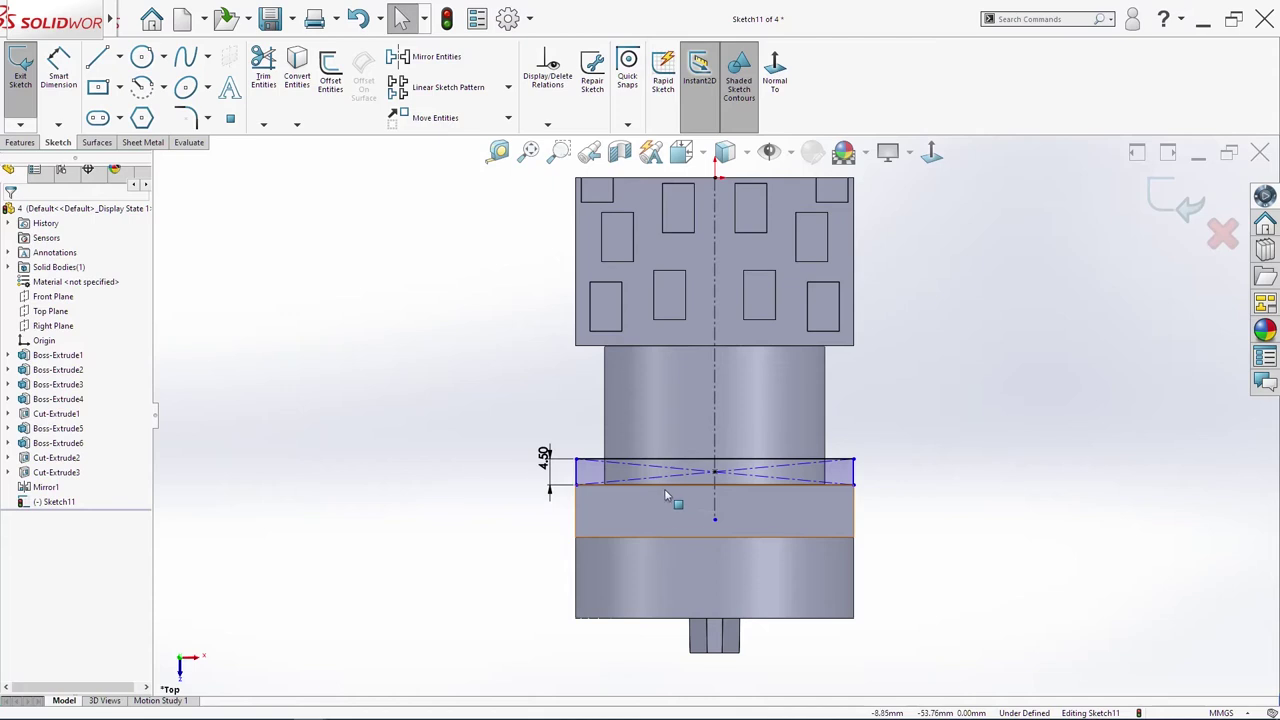
Step: Draw a vertical line across the rectangle's full height, slightly left of the centerline
scroll(695, 498, down, 3)
key(l)
click(673, 425)
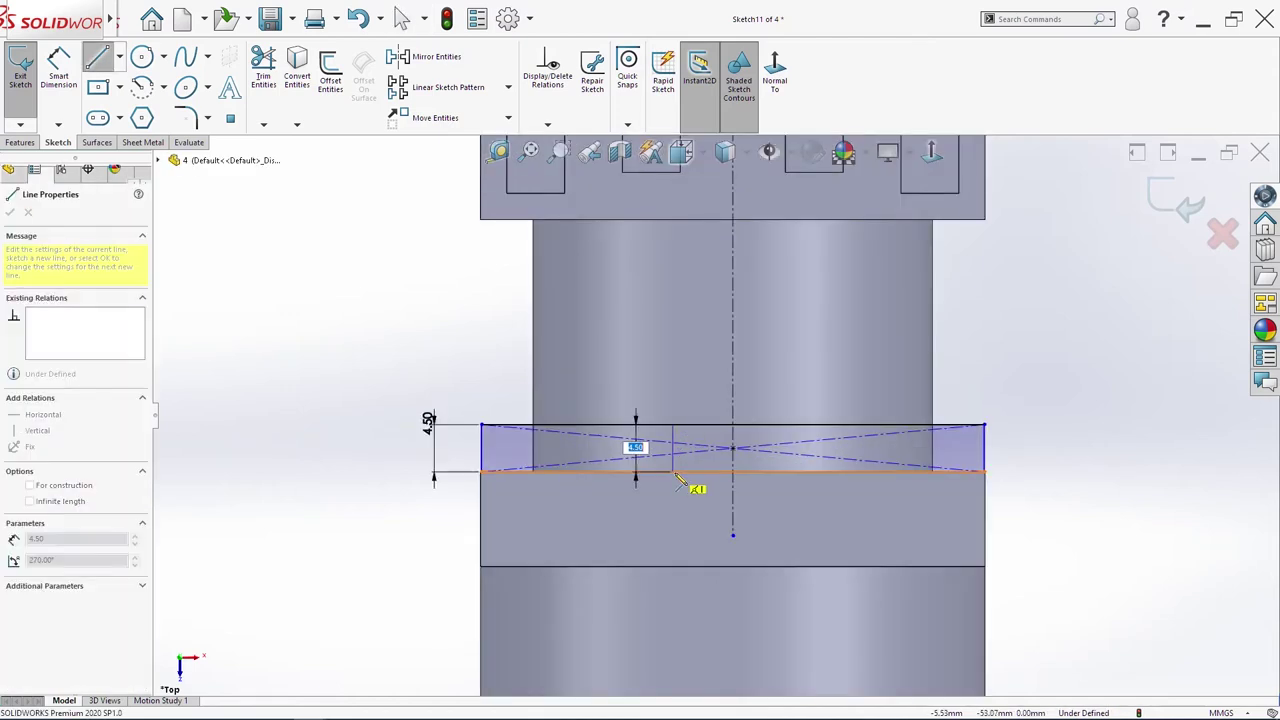
click(673, 471)
key(Escape)
Step: Dimension the short vertical line 4.5 mm from the centerline
key(s)
click(818, 362)
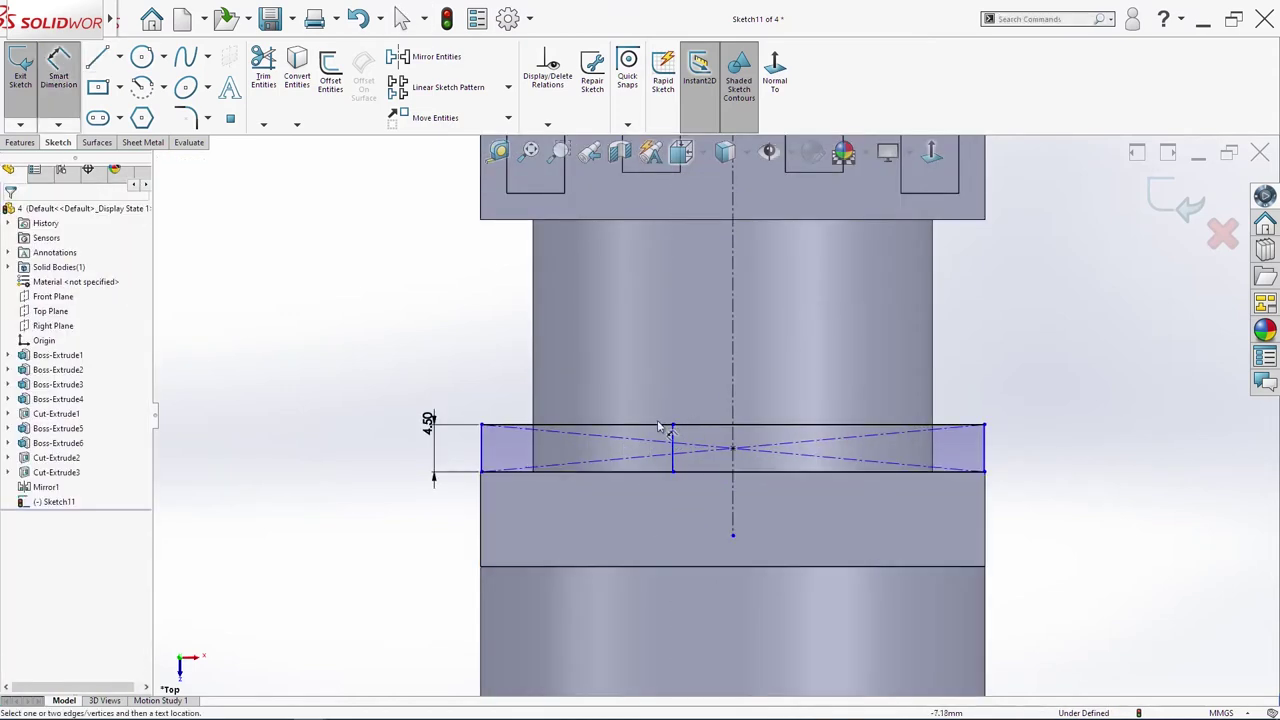
click(673, 444)
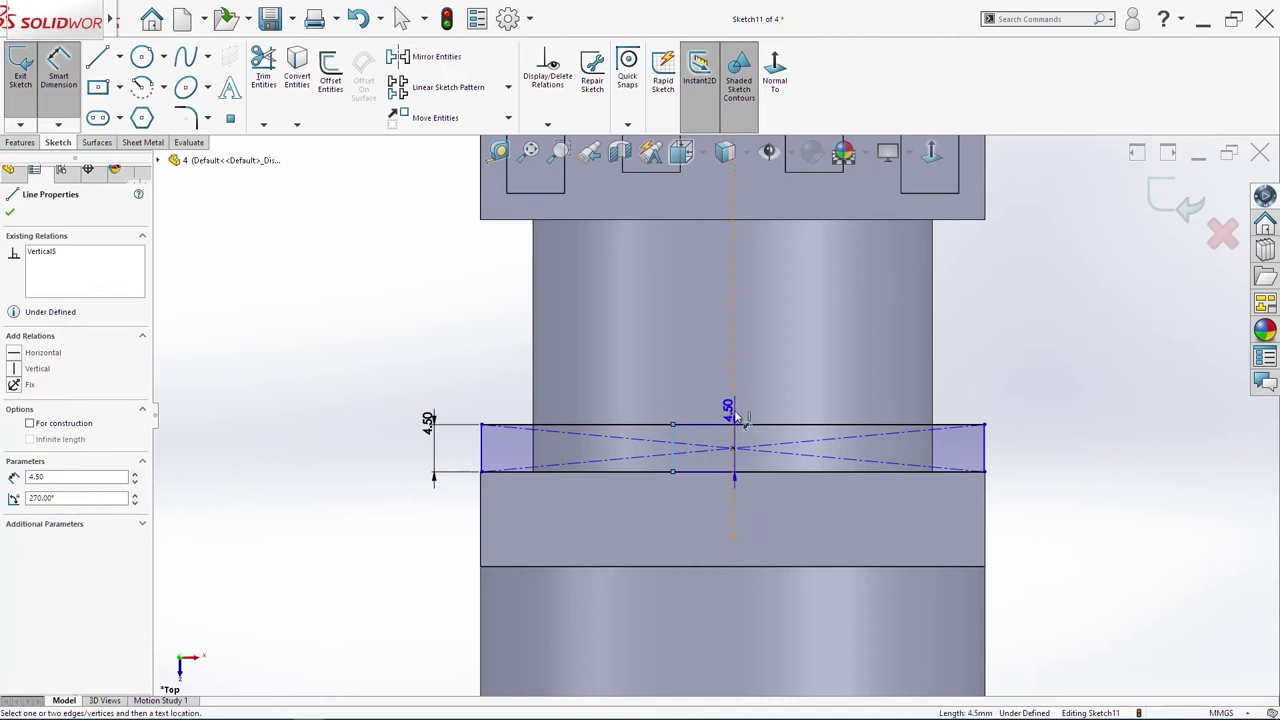
click(676, 368)
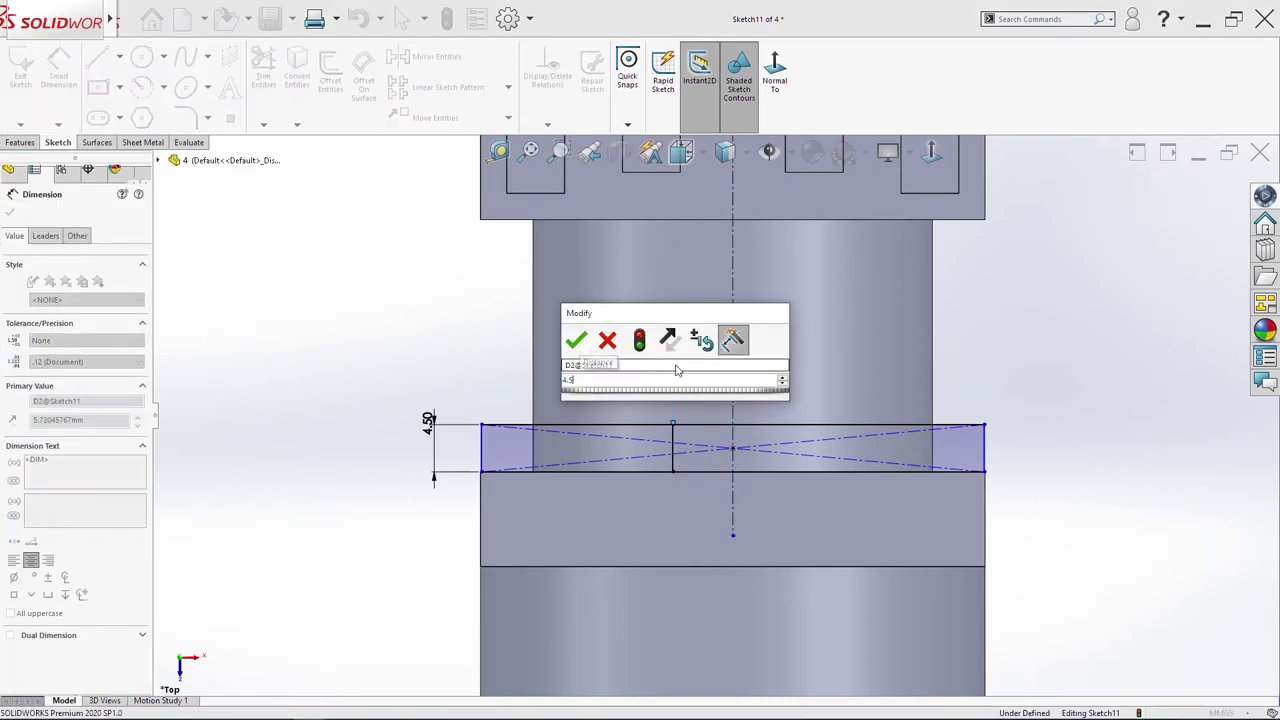
key(Return)
key(Escape)
Step: Trim away the parts of the rectangle and its diagonals to the right of the short vertical line
key(s)
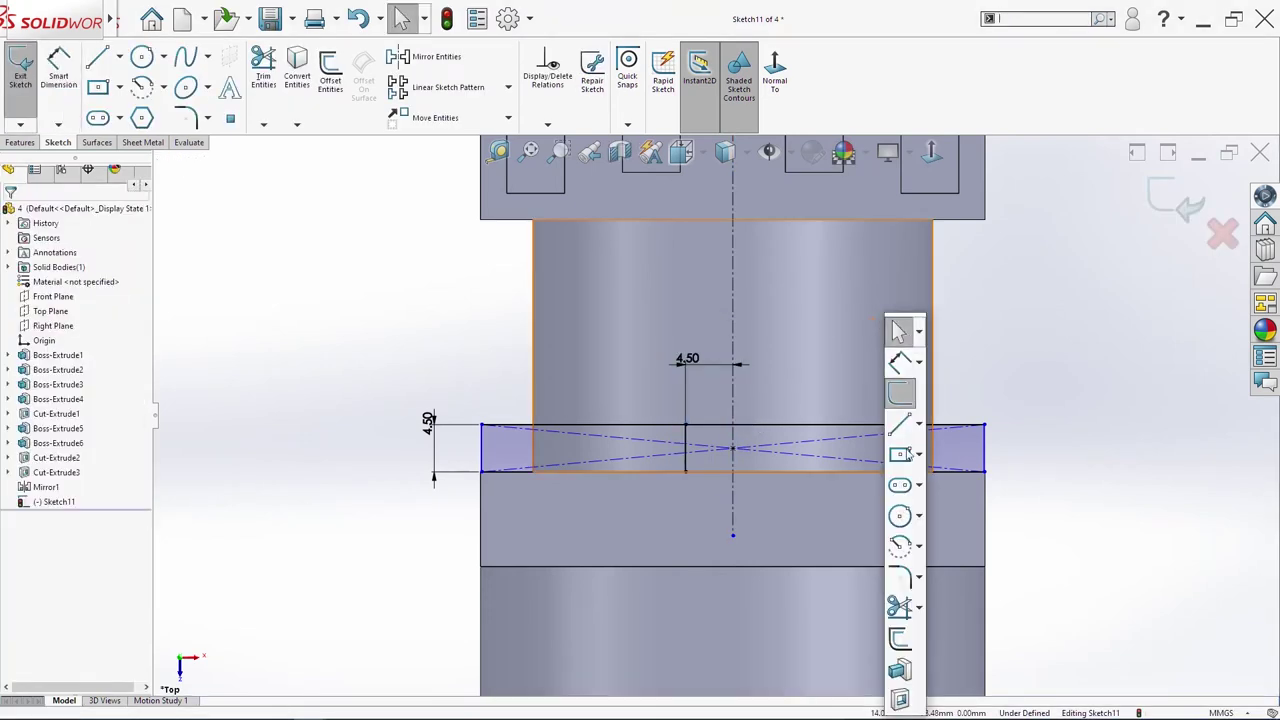
click(902, 609)
drag(955, 388, 935, 488)
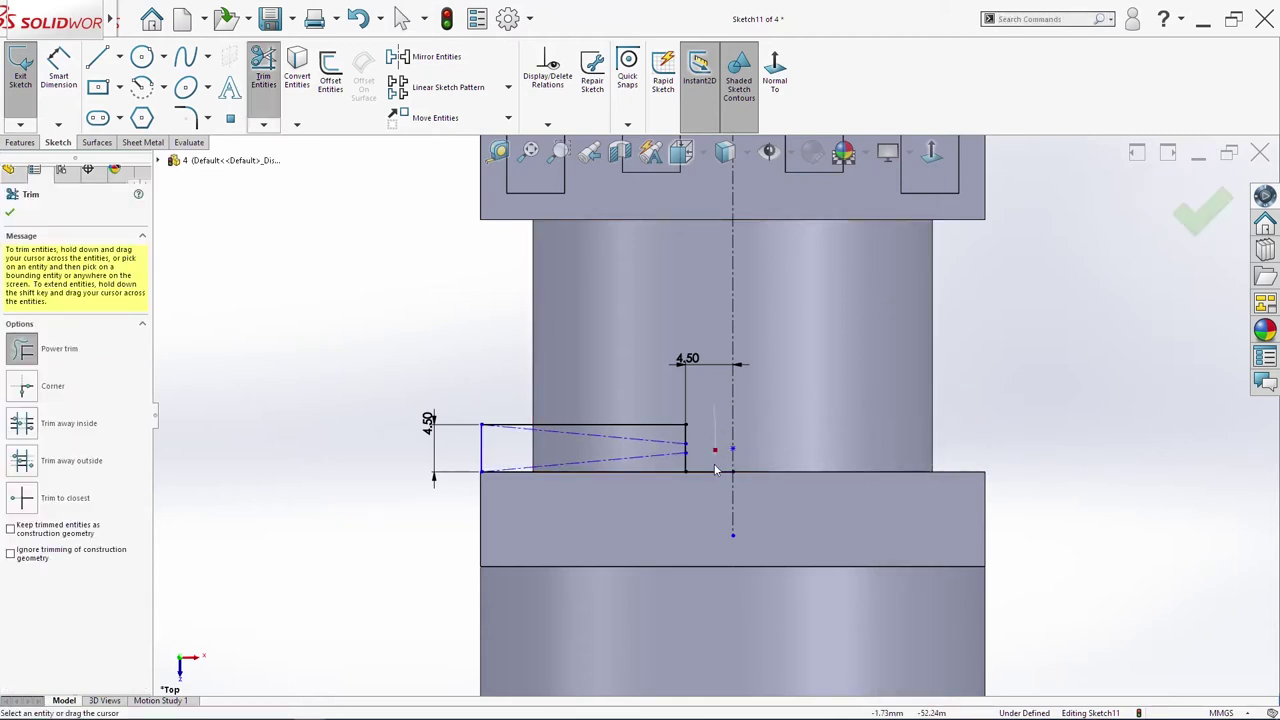
key(Escape)
Step: Revolve-cut the rectangle sketch 360° around the vertical centerline to form the groove behind the flange
scroll(714, 415, up, 4)
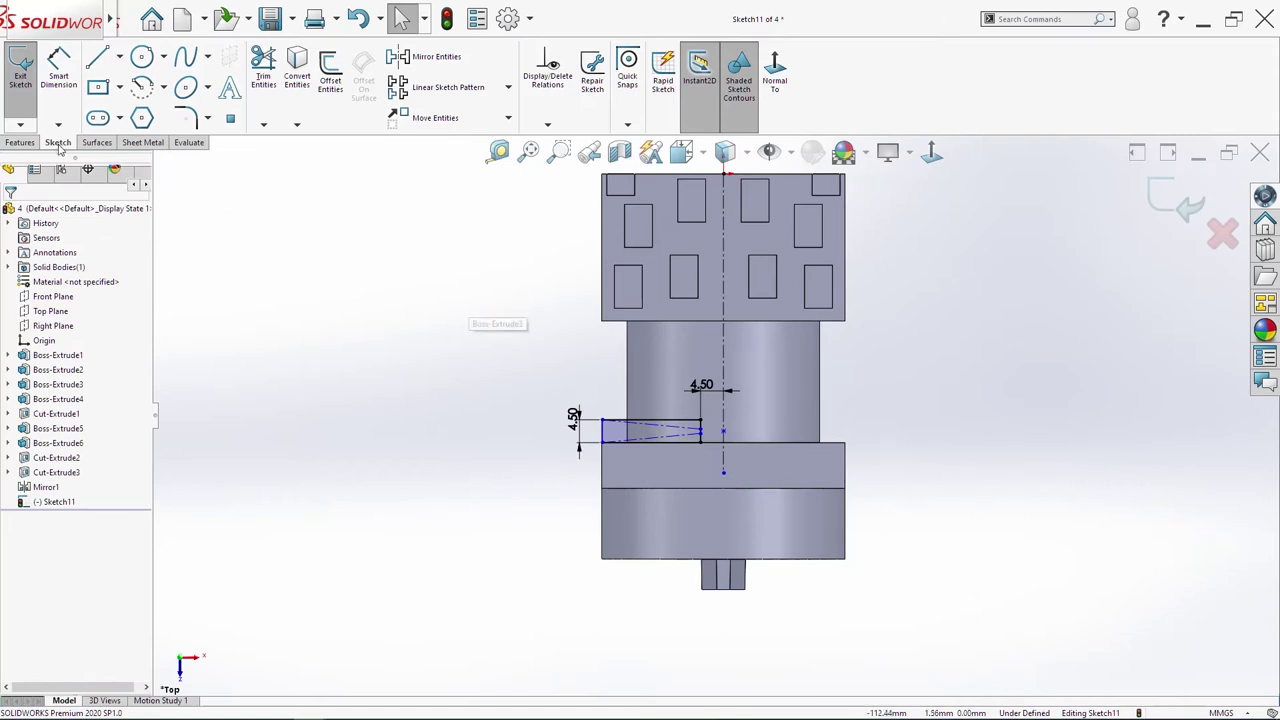
click(26, 145)
click(280, 78)
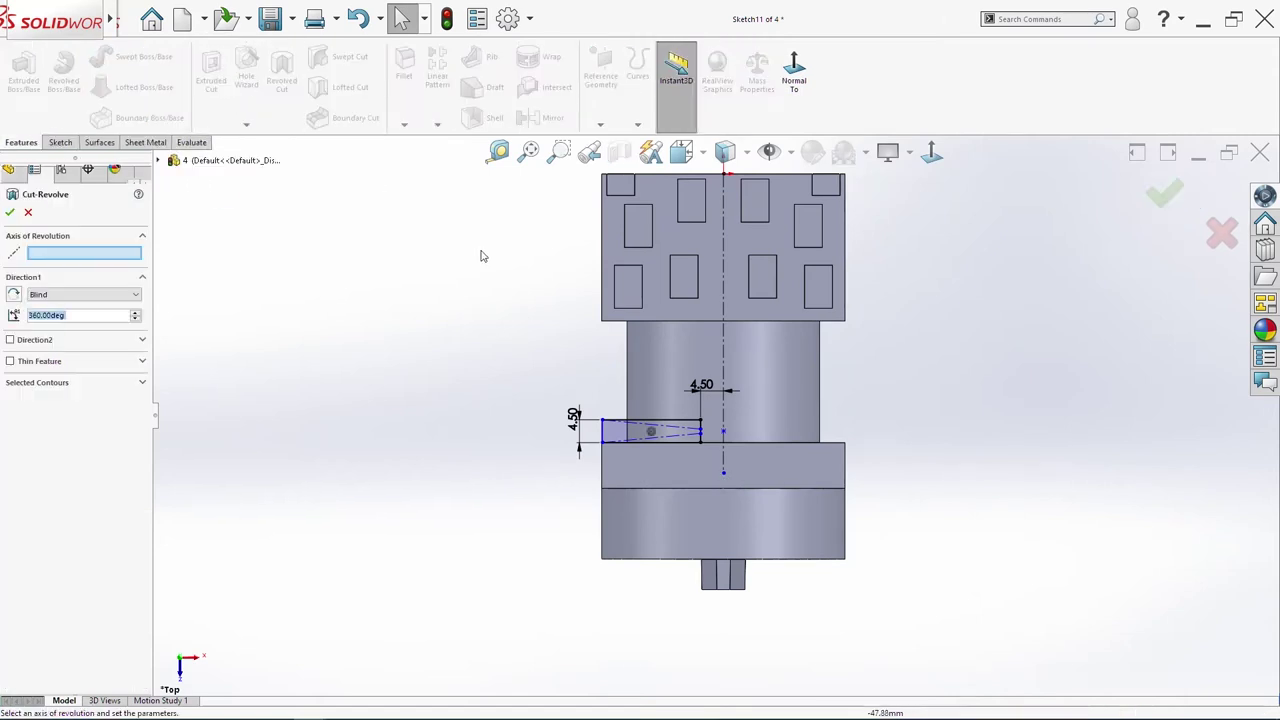
click(722, 356)
click(1165, 192)
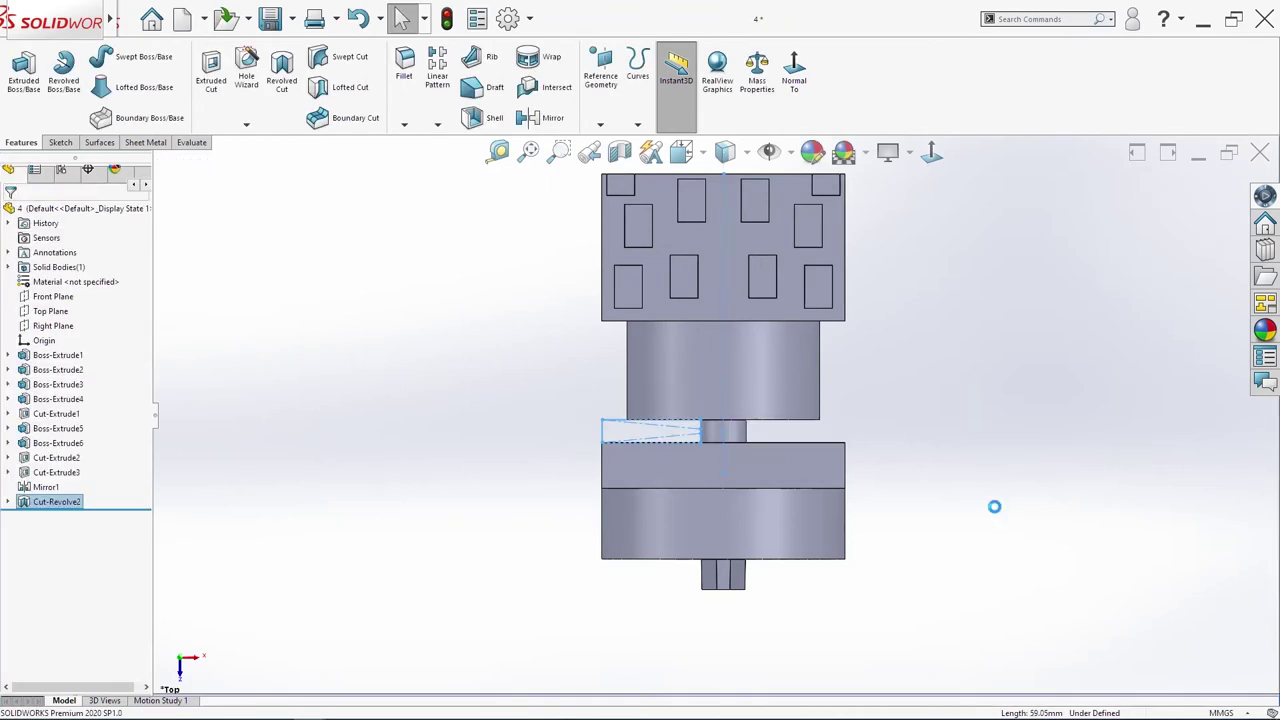
click(973, 471)
Step: Start a sketch on the floor of the small round hole below the pointer, viewed from the front
middle_drag(950, 563, 708, 488)
key(ctrl+1)
scroll(727, 532, down, 5)
scroll(700, 560, up, 8)
click(683, 533)
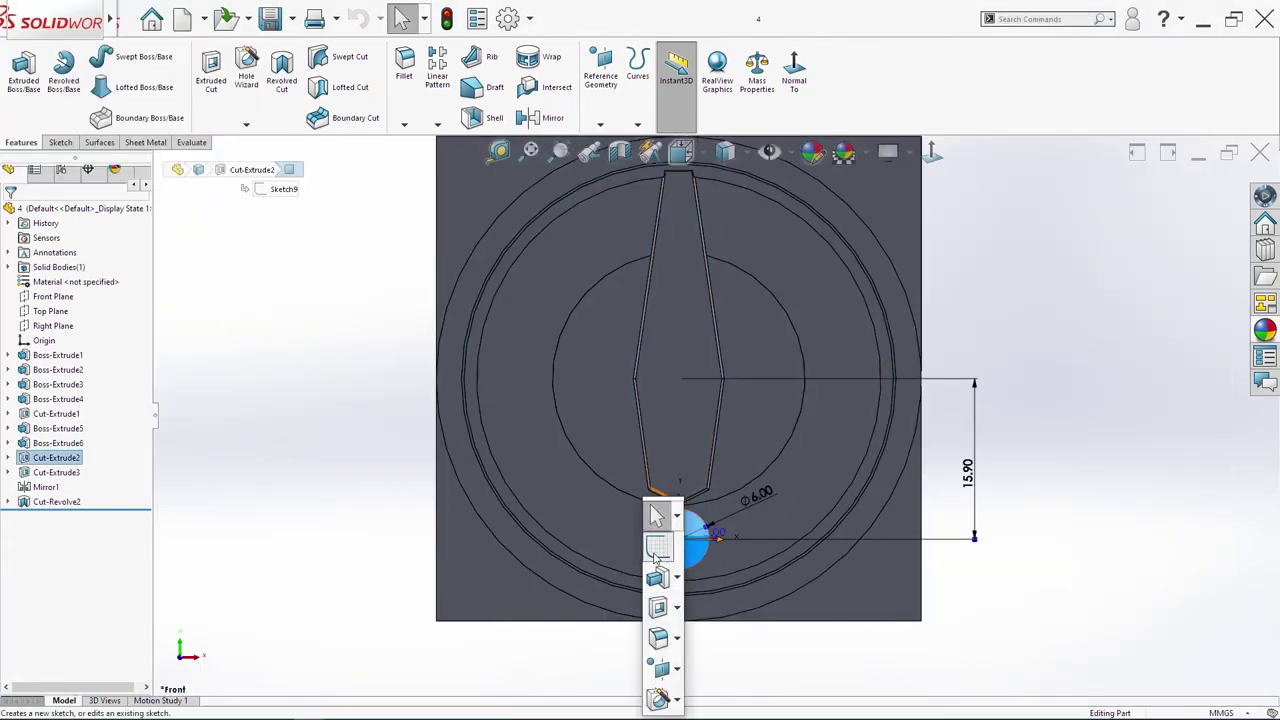
click(657, 546)
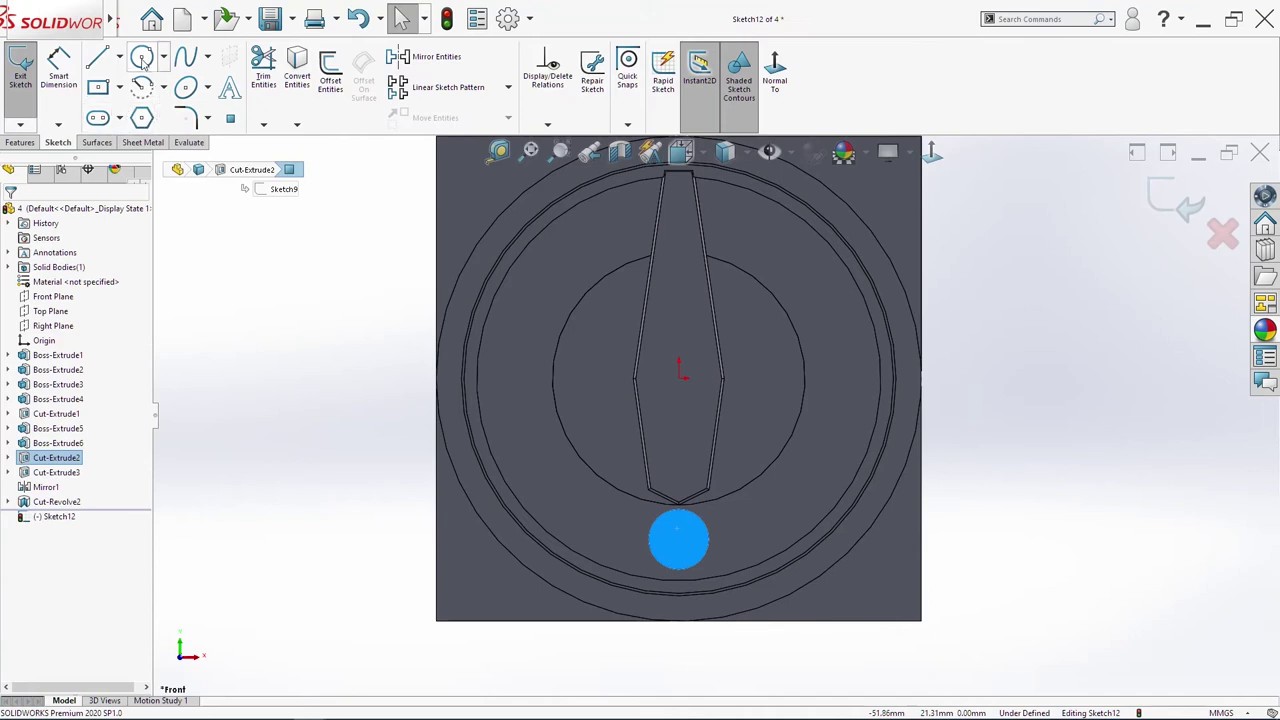
Step: Draw two circles about 4.8 mm and 3.4 mm in diameter, concentric with the small hole
click(143, 62)
click(603, 577)
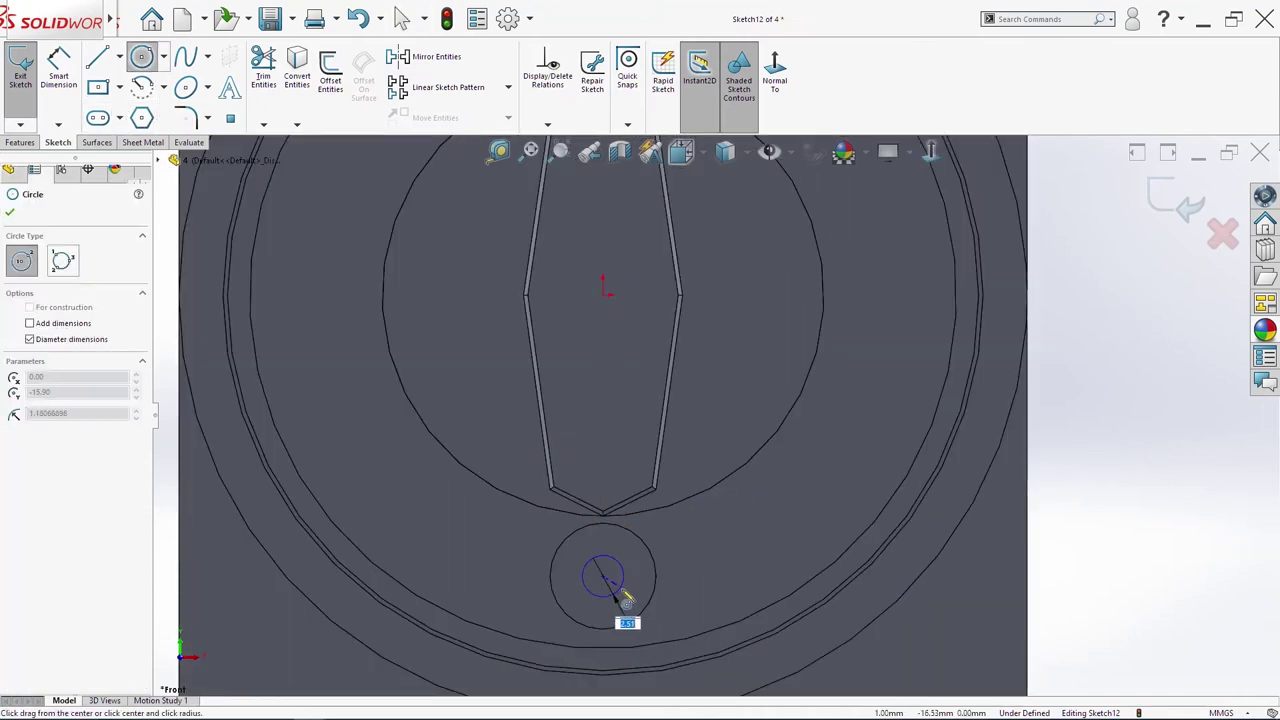
click(642, 610)
click(603, 577)
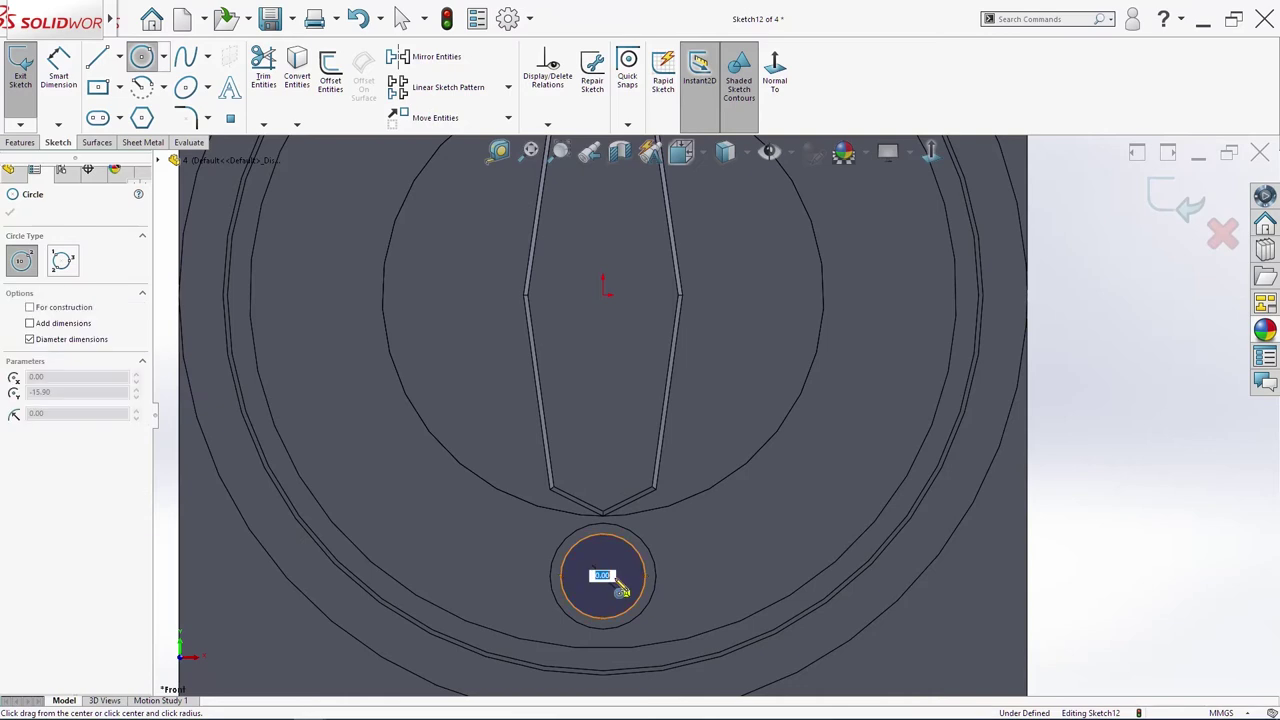
click(626, 597)
key(Escape)
Step: Dimension the outer sketch circle's diameter as 5 mm
scroll(604, 578, down, 3)
key(s)
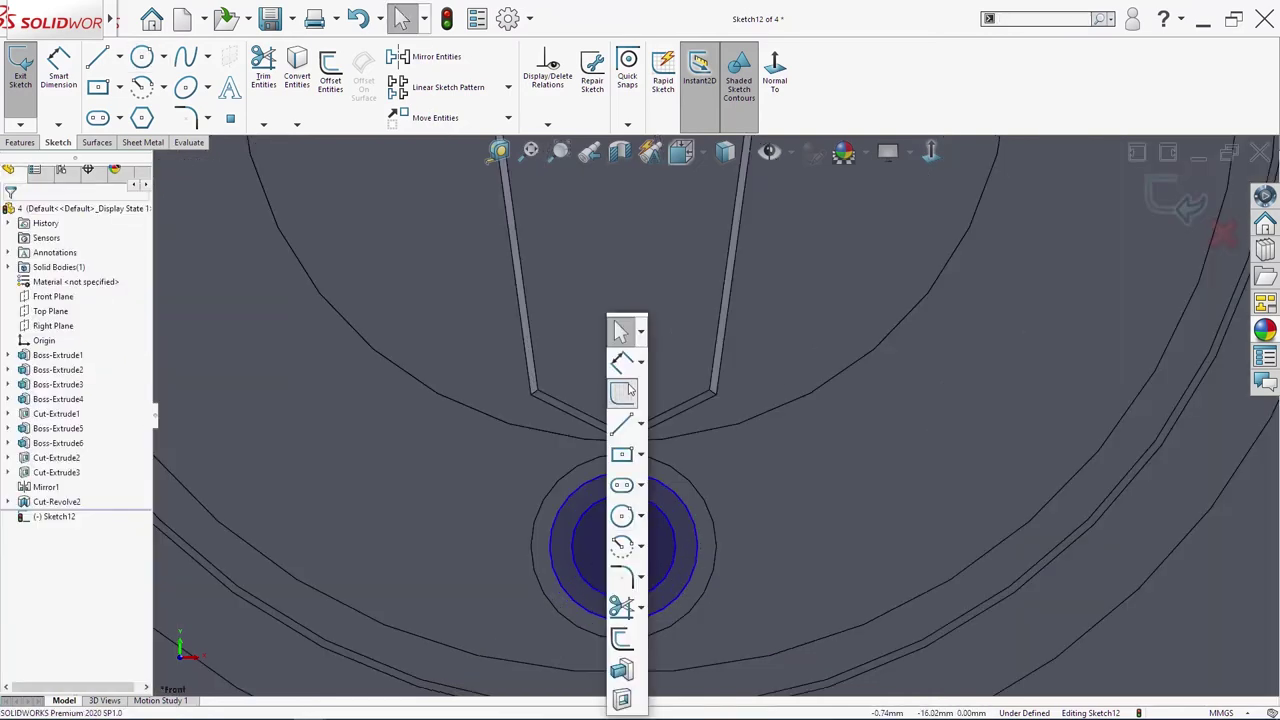
click(622, 362)
click(698, 522)
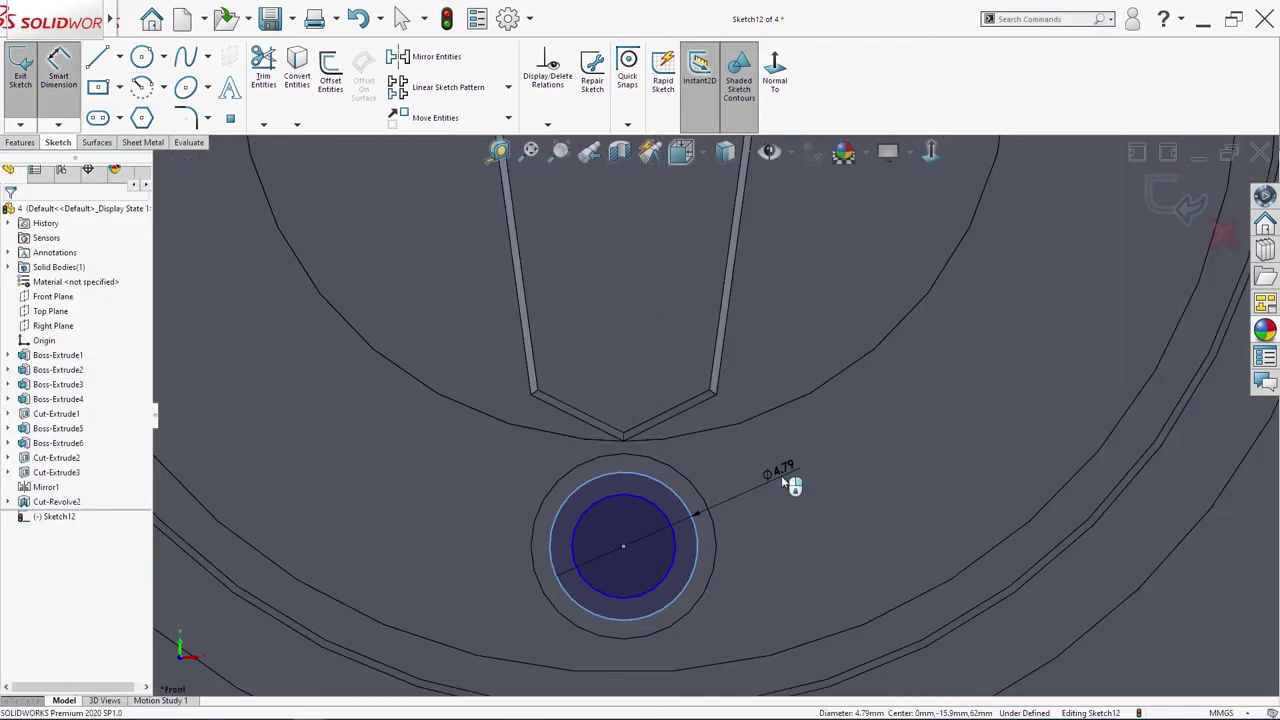
click(781, 477)
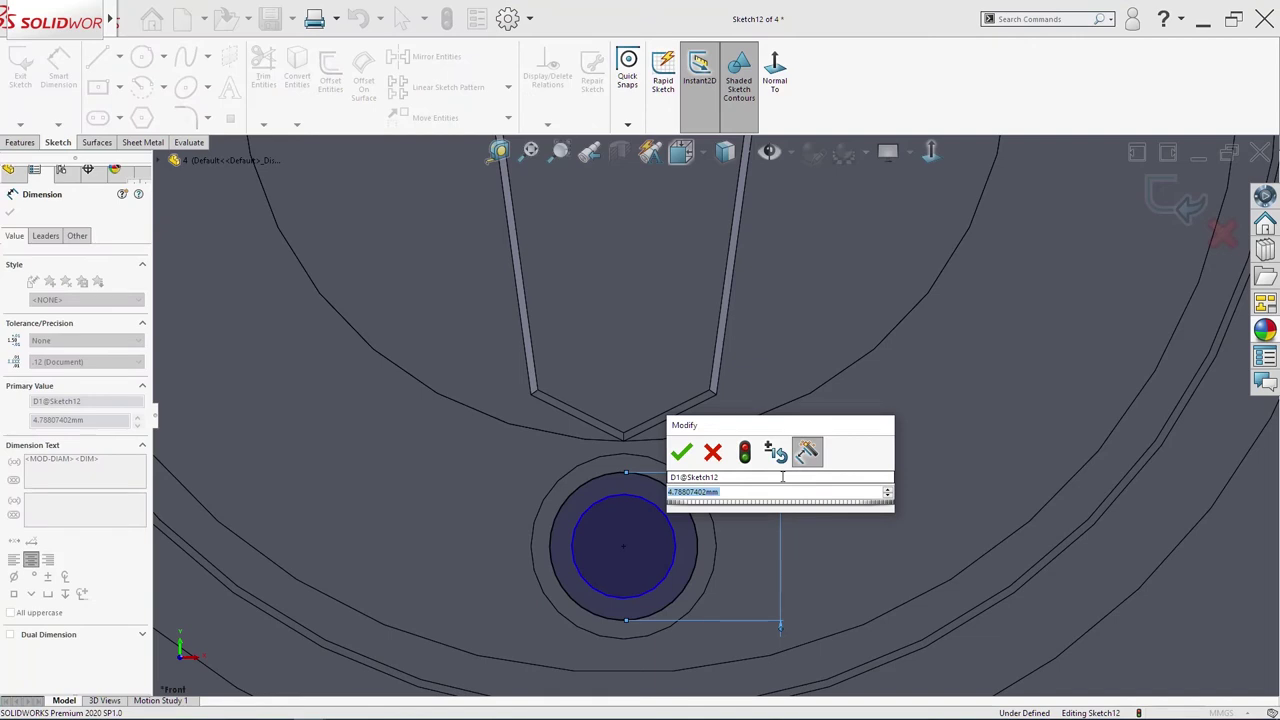
text(5)
key(Return)
Step: Dimension the inner sketch circle's diameter as 4 mm
click(709, 507)
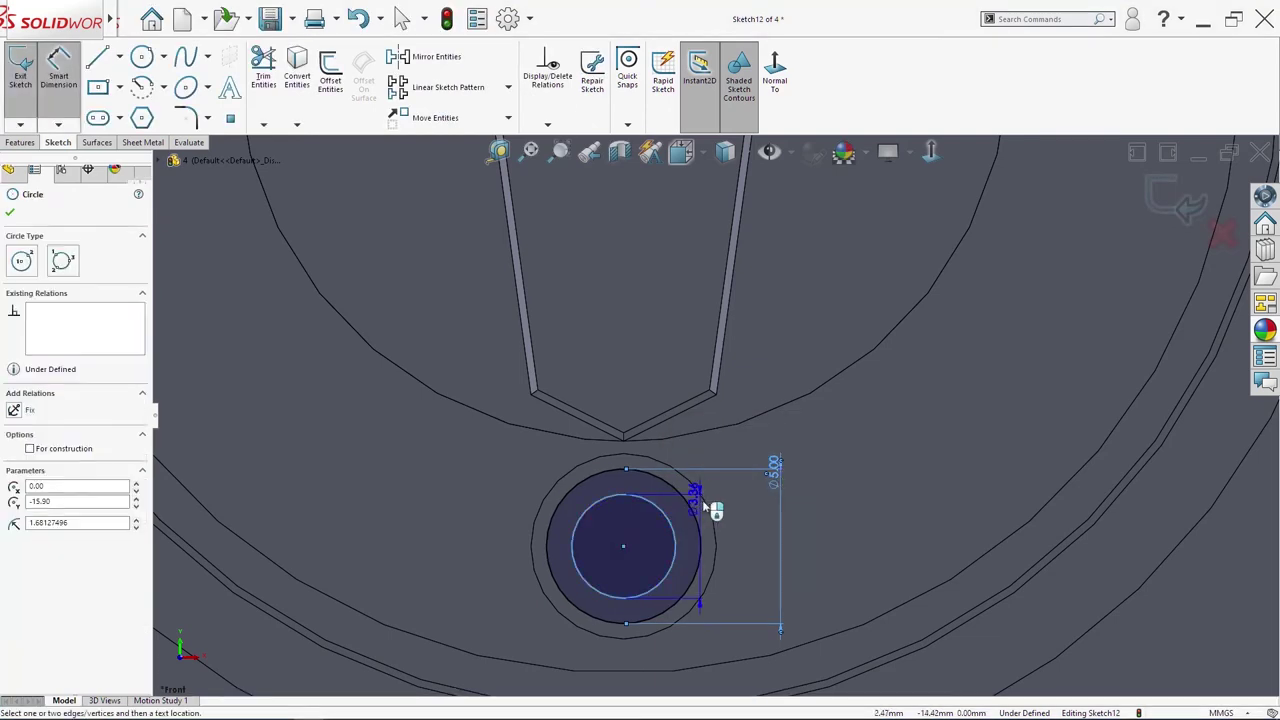
click(728, 500)
text(4)
key(Return)
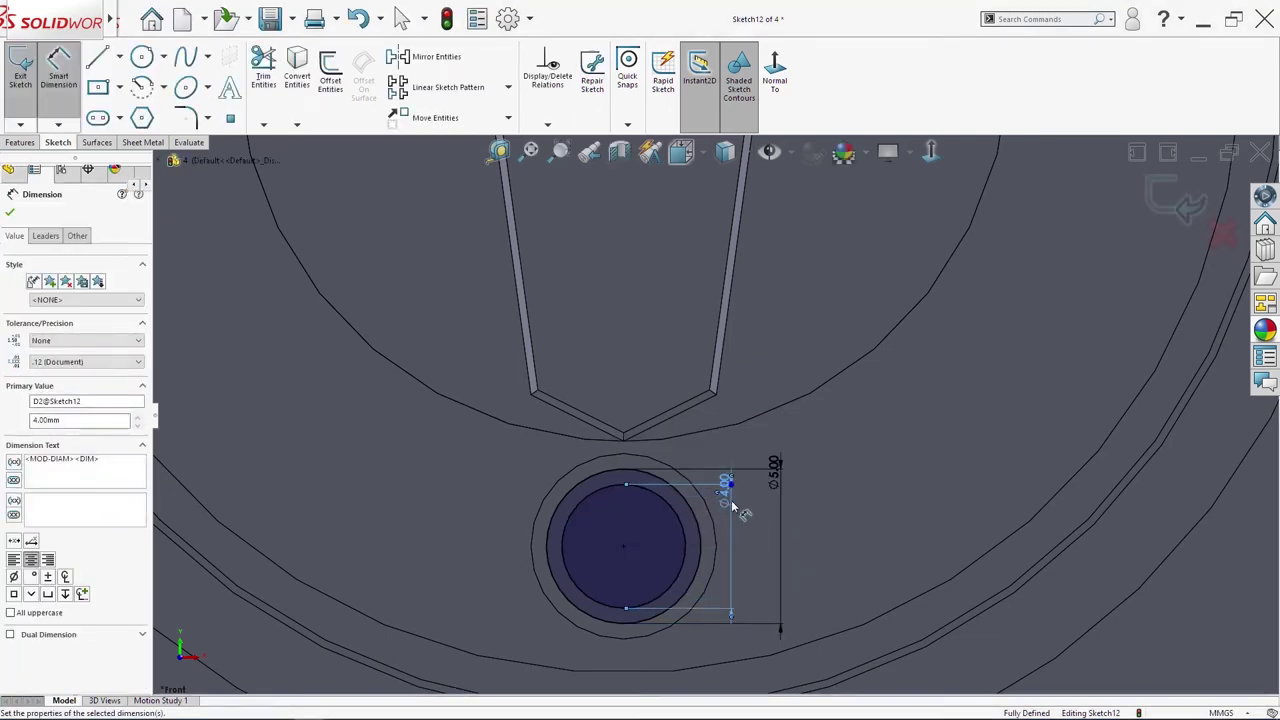
key(Escape)
scroll(648, 527, down, 3)
key(s)
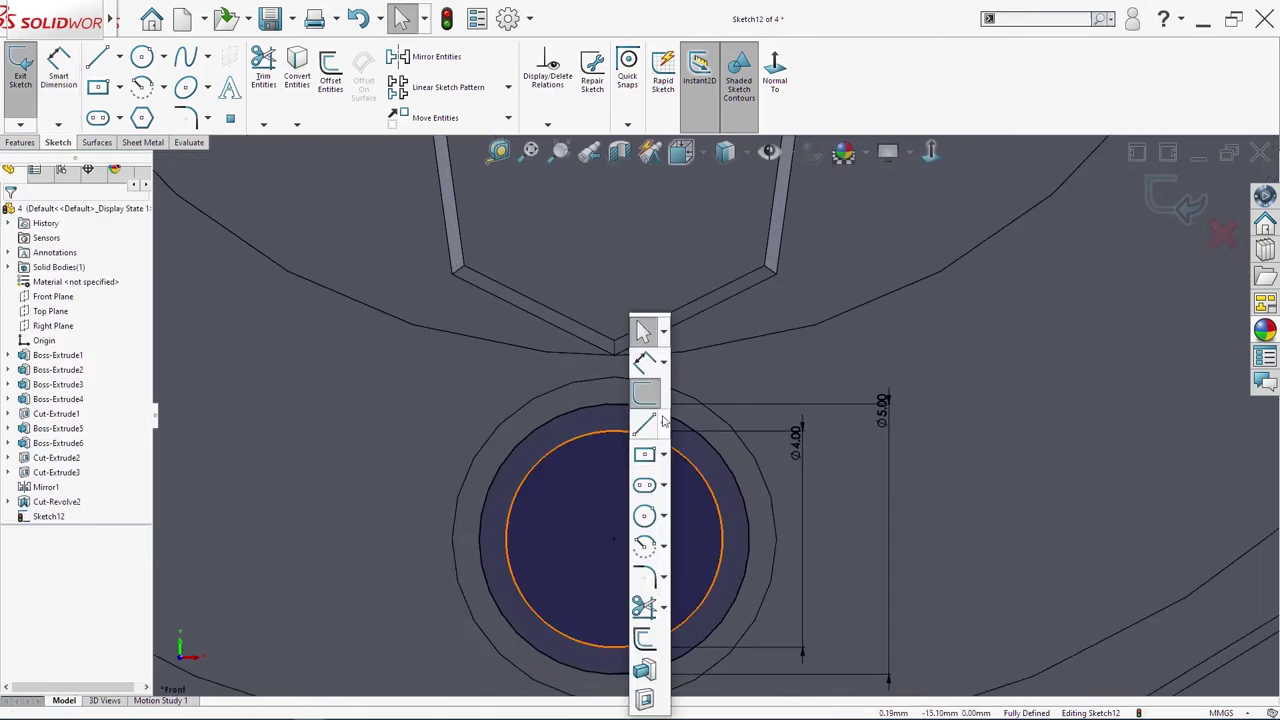
click(663, 428)
click(670, 463)
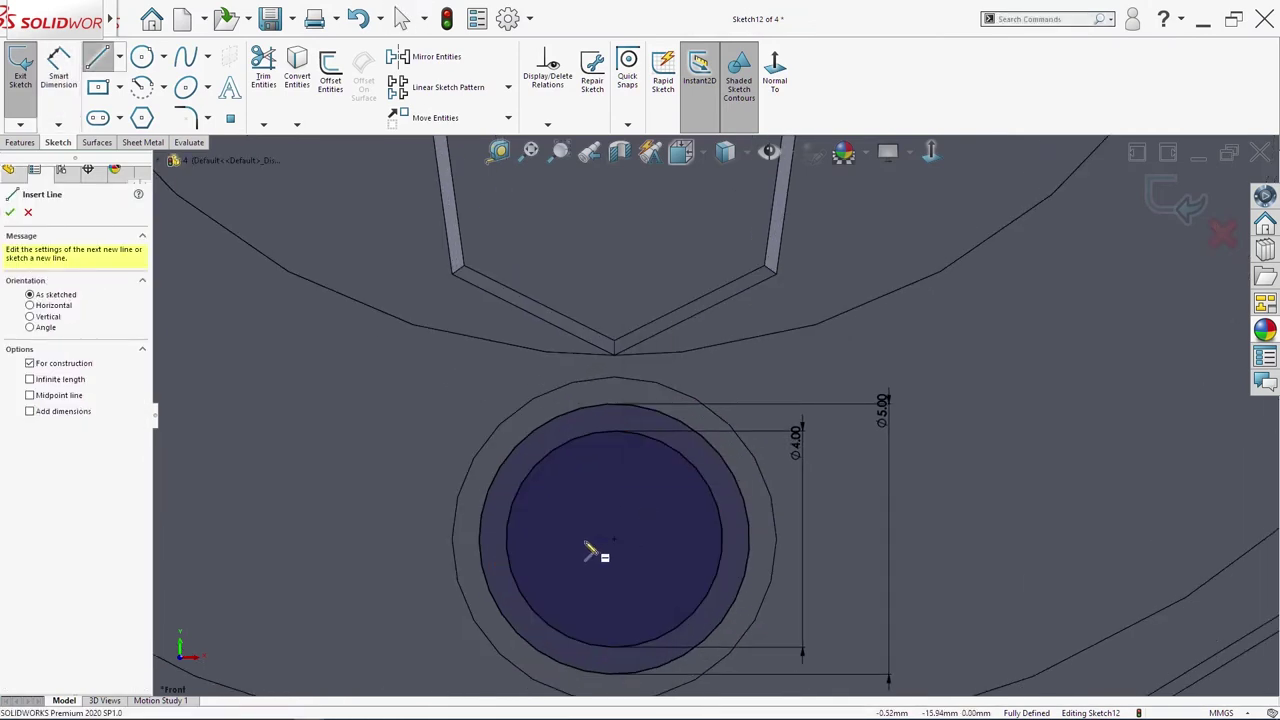
key(Escape)
Step: Draw two vertical lines about 4.9 mm long across the outer circle, one on each side of its center
key(s)
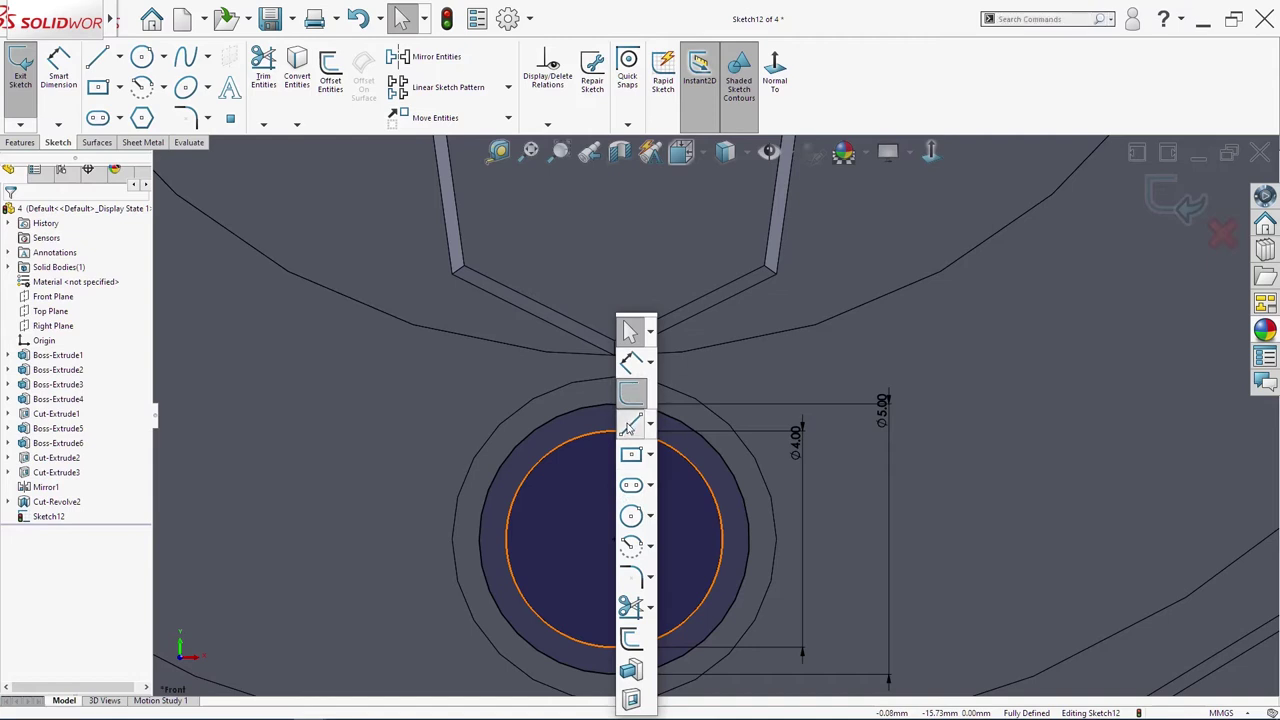
click(631, 424)
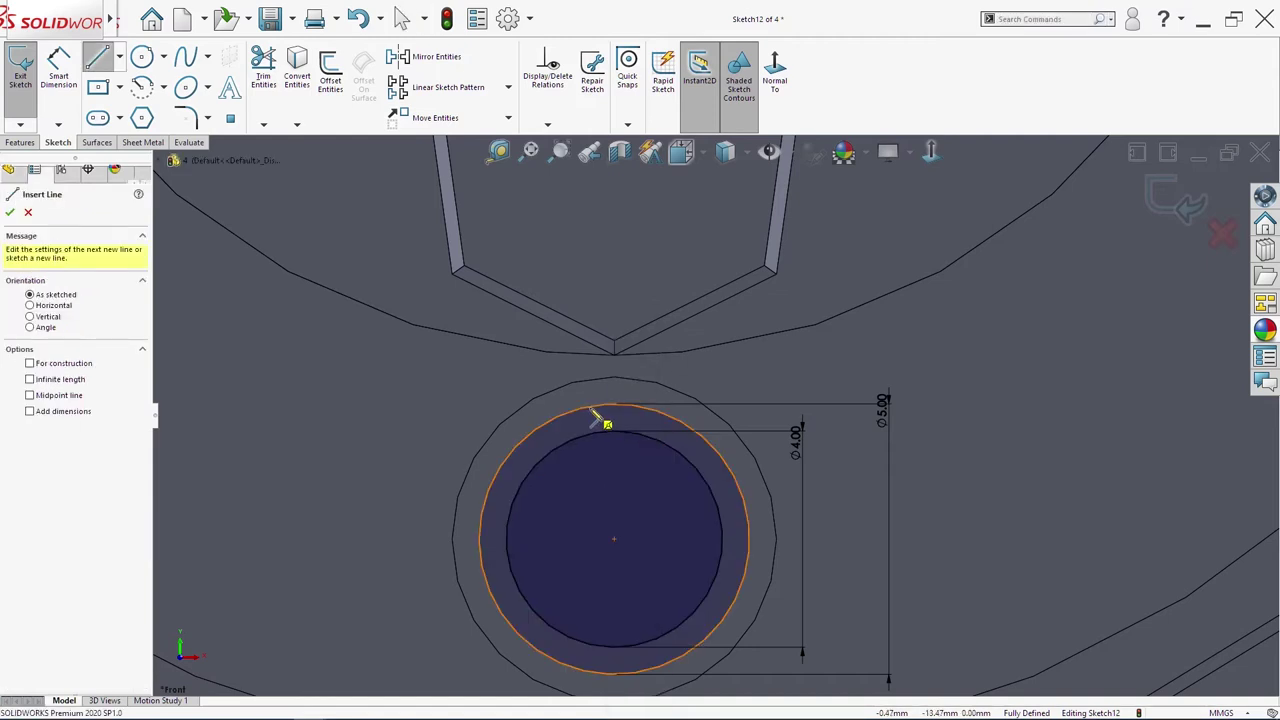
click(597, 670)
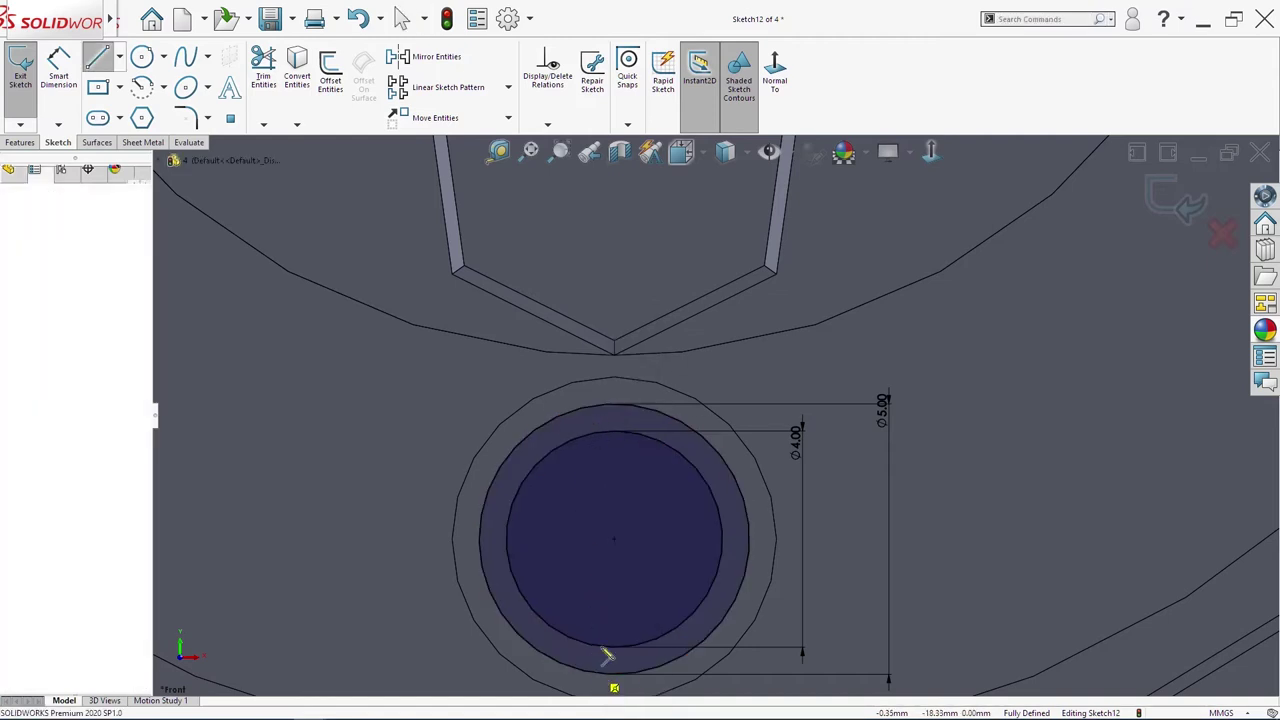
double_click(600, 413)
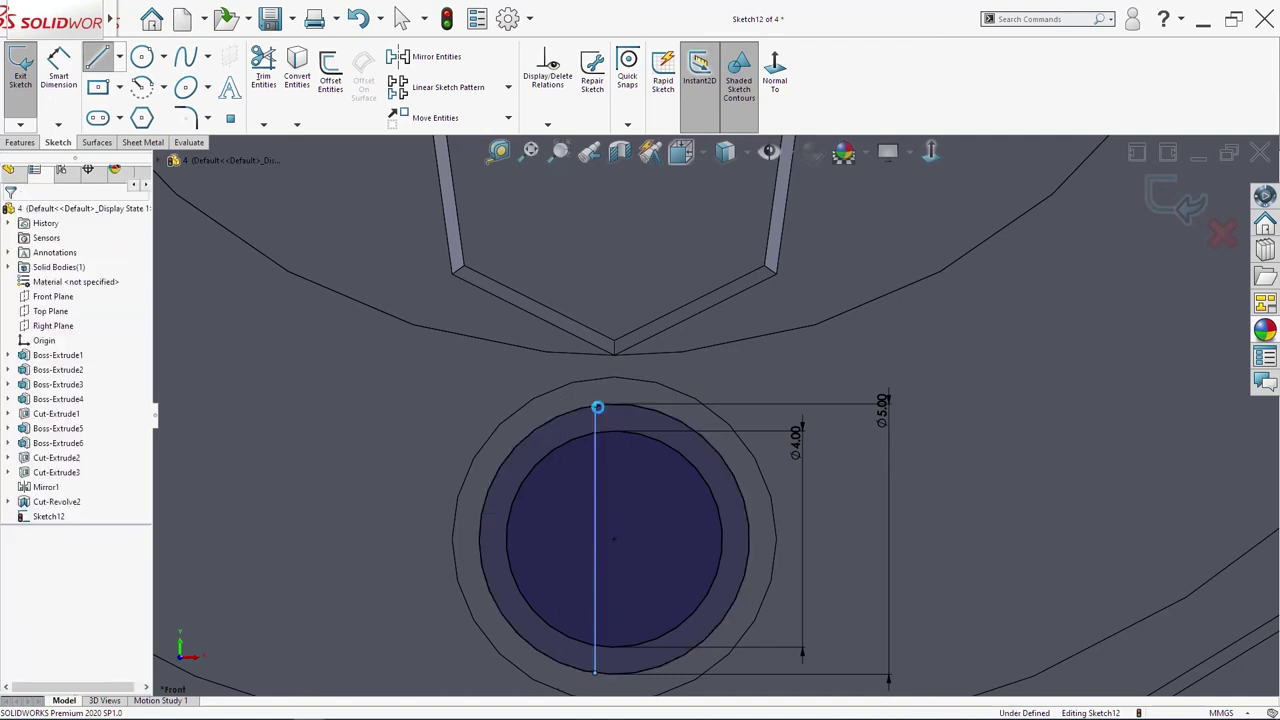
key(Escape)
key(s)
click(664, 422)
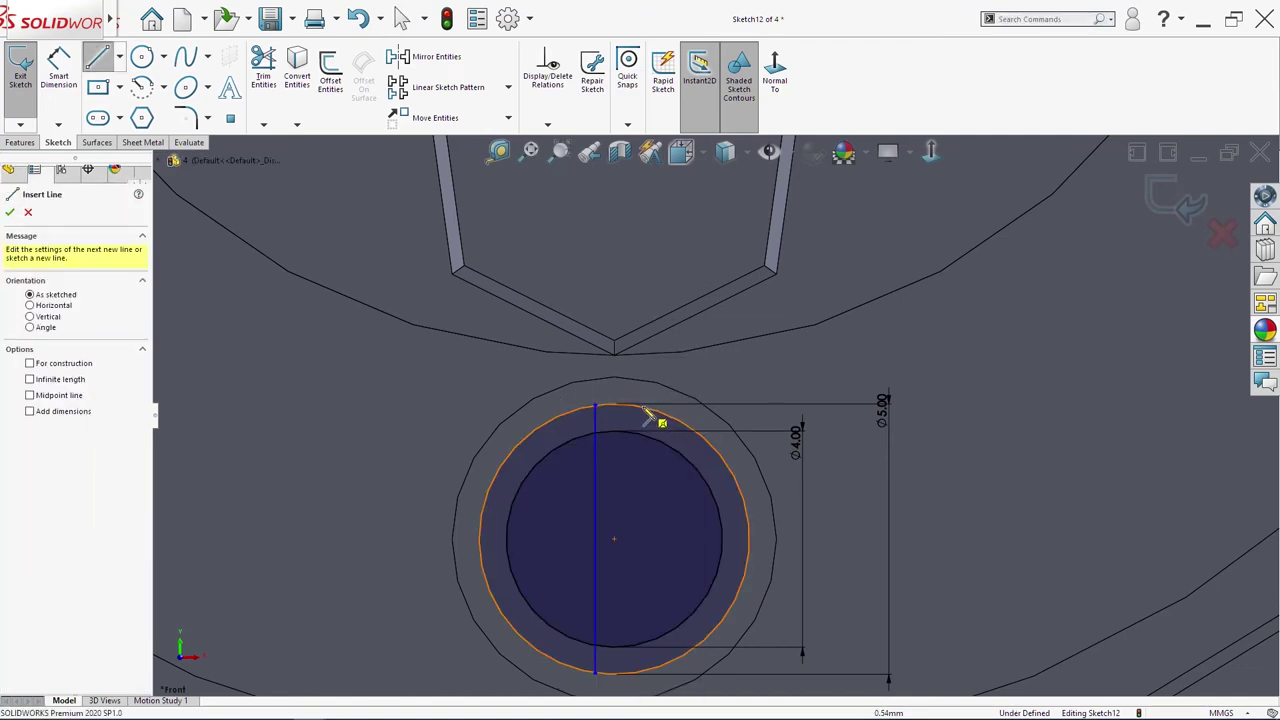
click(641, 408)
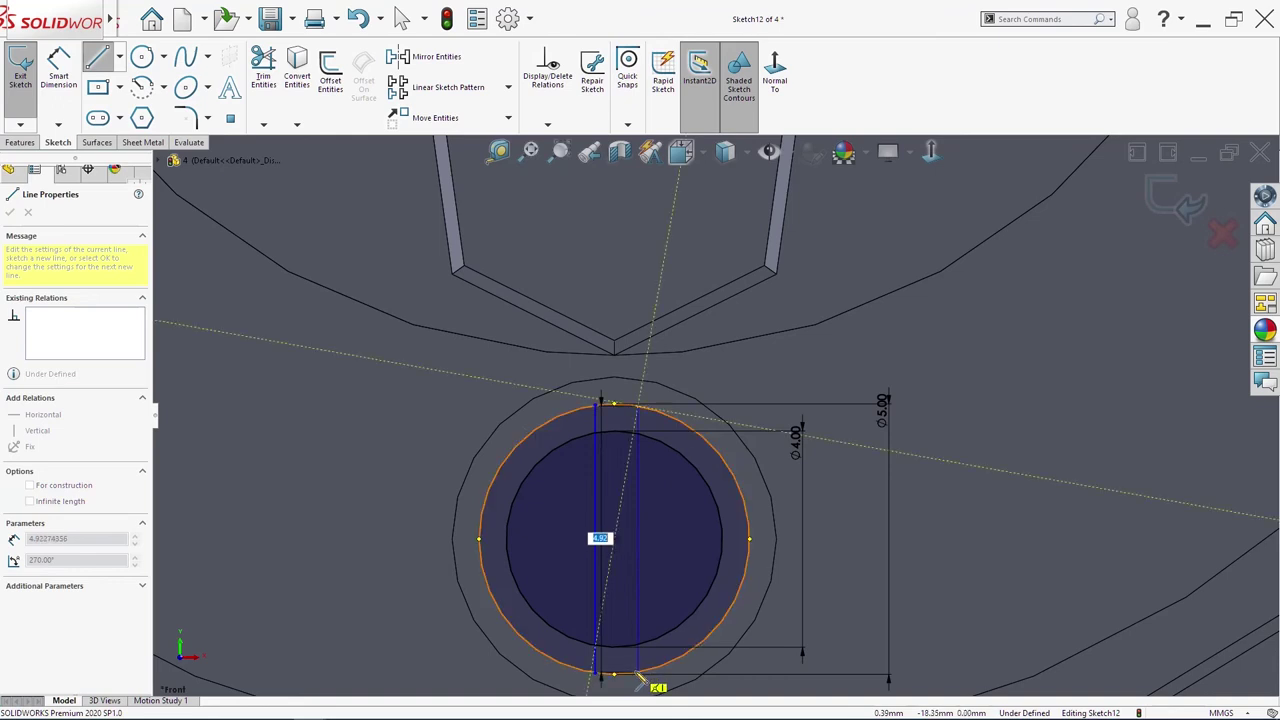
double_click(638, 672)
key(Escape)
Step: Draw a short vertical construction line upward from the circles' center, between the two vertical lines
key(s)
click(663, 420)
click(686, 460)
click(615, 541)
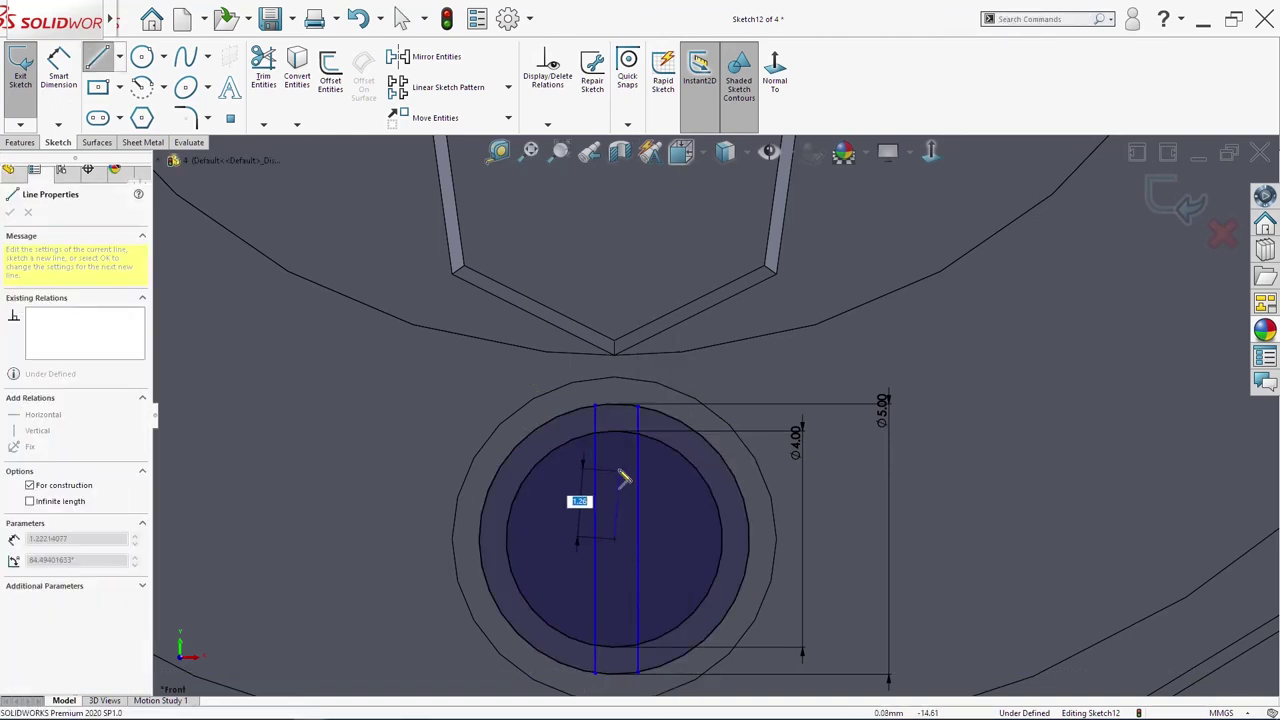
double_click(614, 466)
key(Escape)
Step: Make the two vertical lines symmetric about the short construction line
click(637, 508)
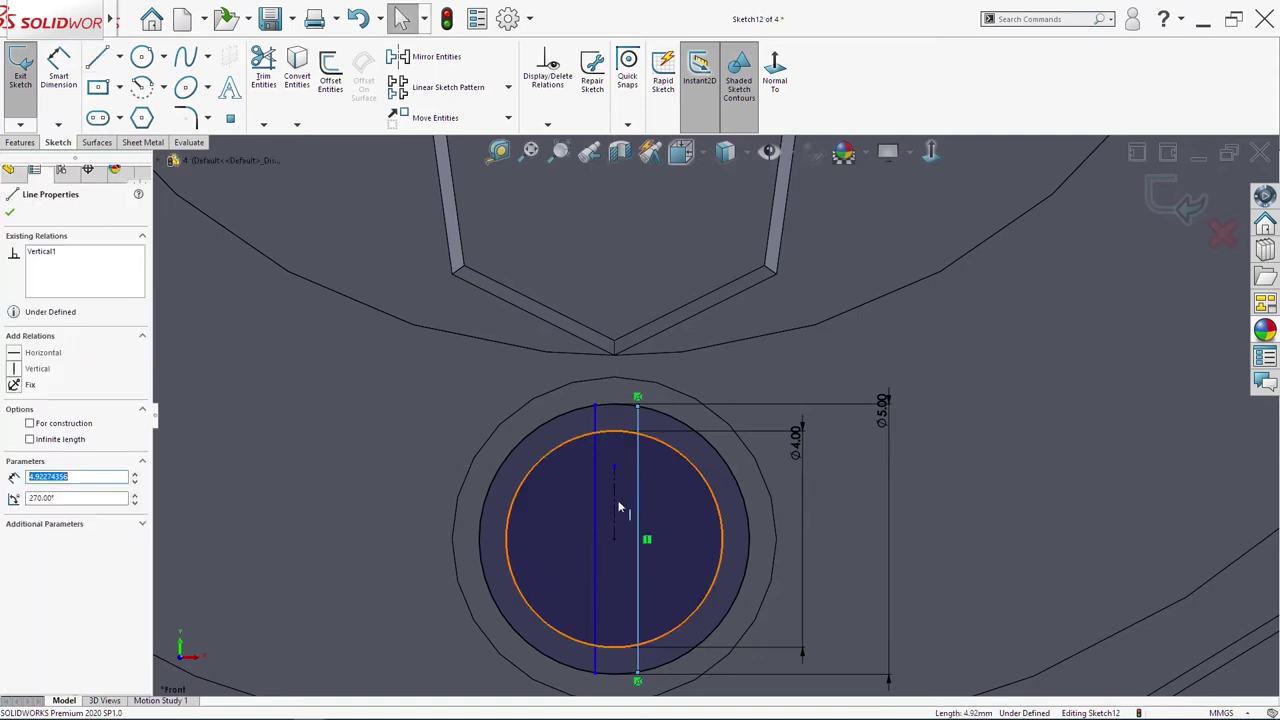
ctrl+click(614, 512)
ctrl+click(594, 531)
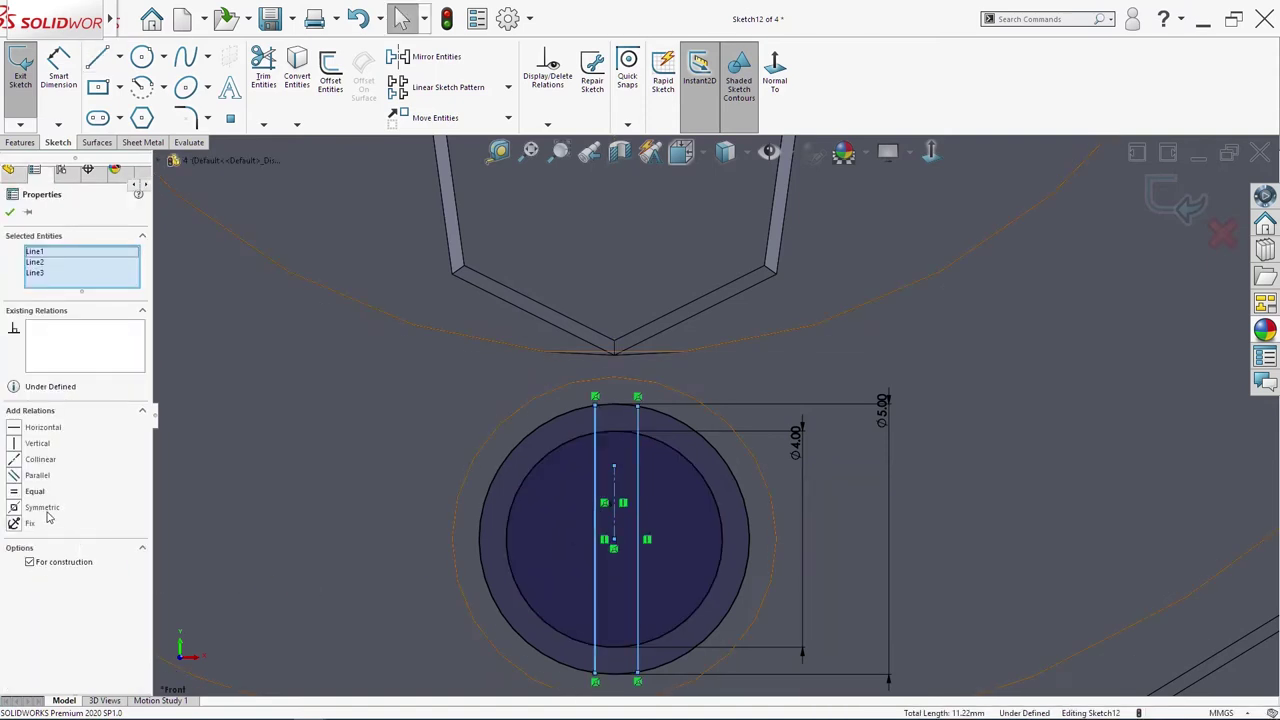
click(42, 507)
key(Escape)
Step: Dimension the gap between the two vertical lines as 0.5 mm
key(s)
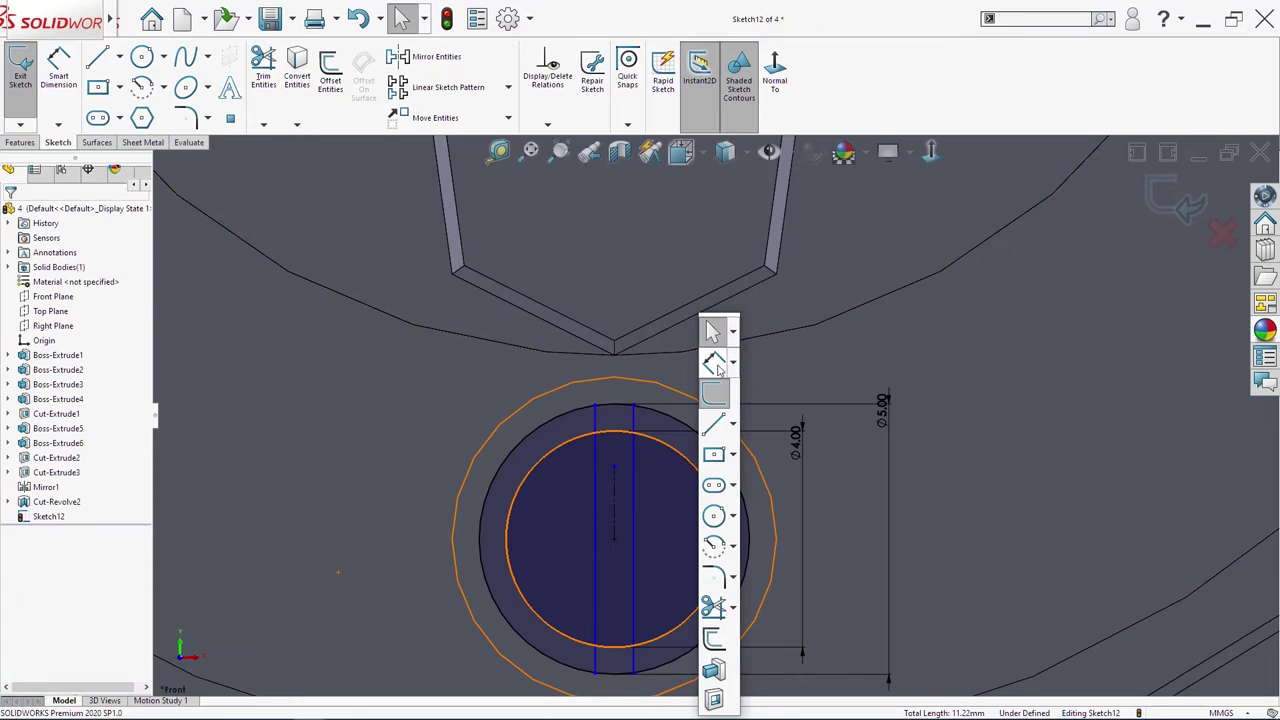
click(714, 364)
click(599, 427)
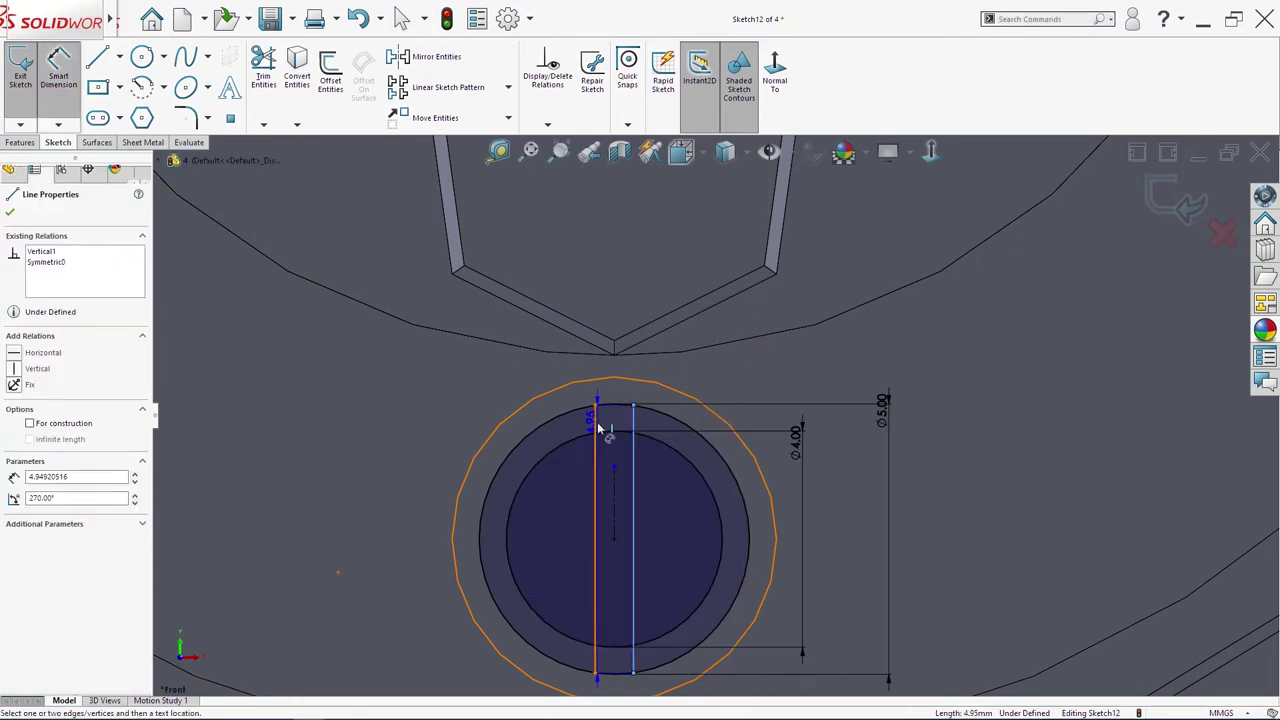
click(615, 427)
text(0.5)
key(Return)
key(Escape)
Step: Trim away the arcs of both circles that lie between the two vertical lines
key(s)
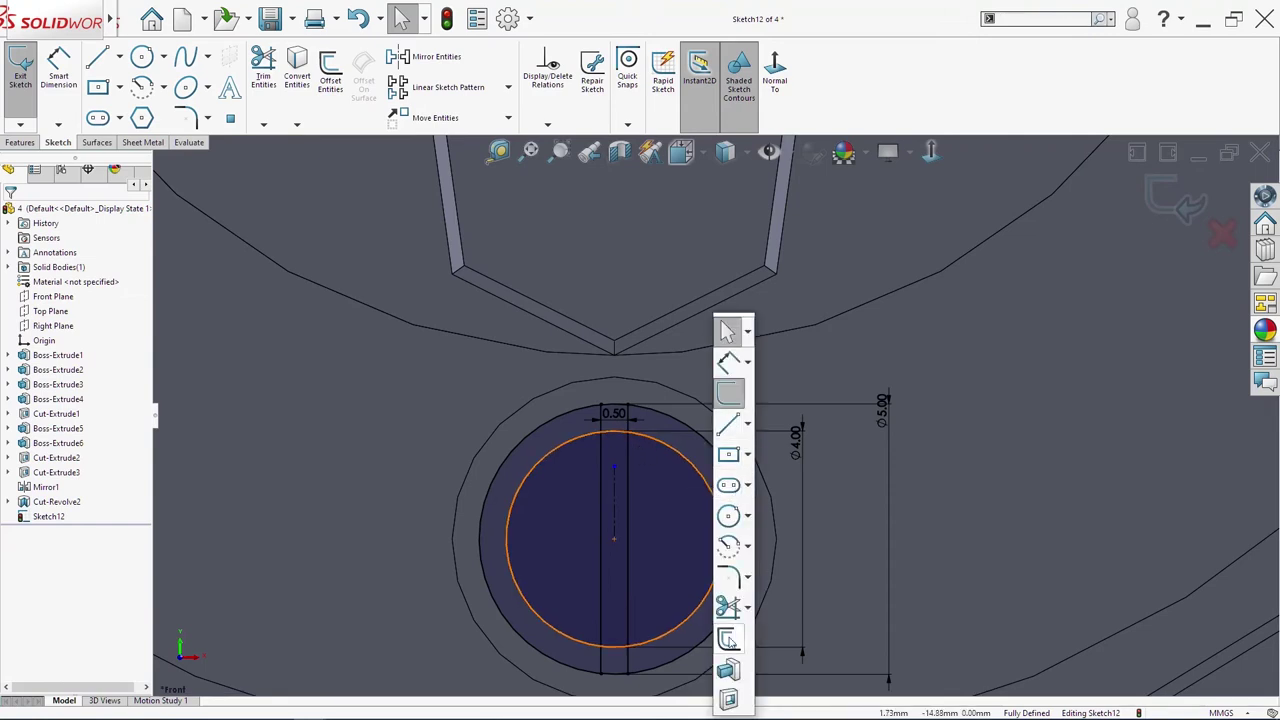
click(728, 607)
scroll(631, 475, down, 4)
drag(667, 442, 667, 347)
scroll(647, 437, up, 5)
scroll(677, 588, down, 4)
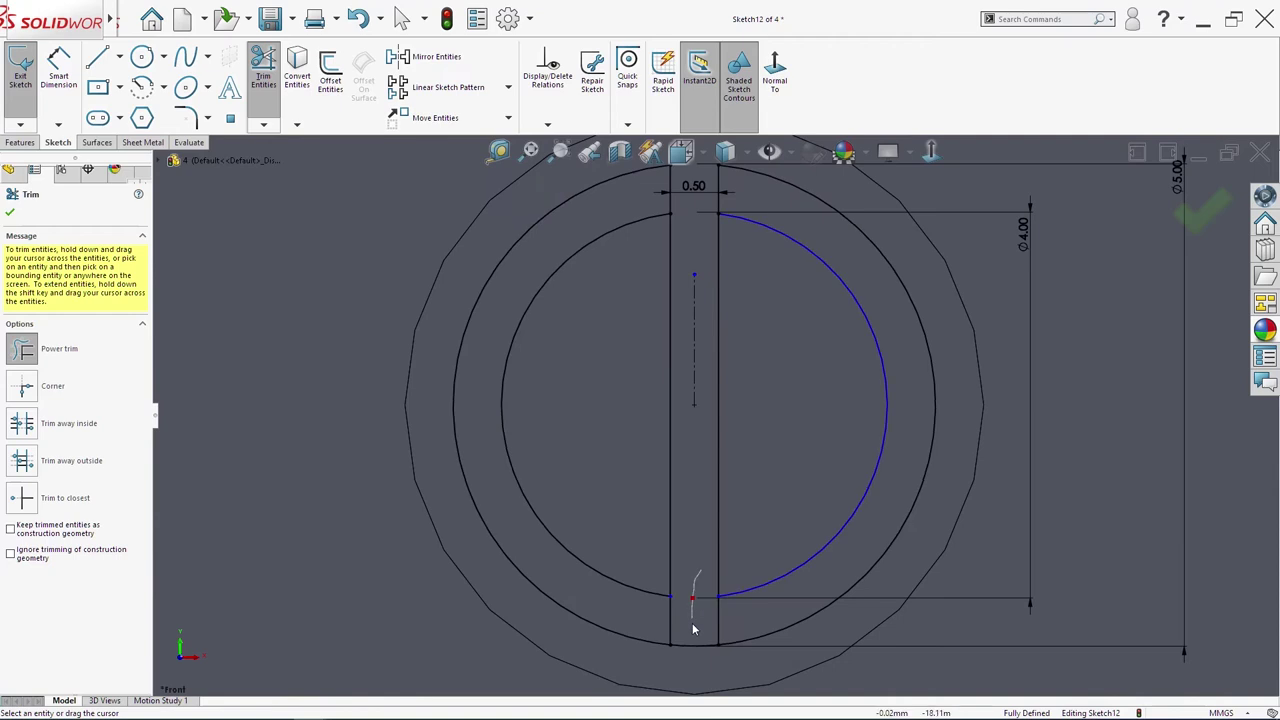
drag(692, 634, 708, 665)
scroll(720, 625, up, 4)
key(Escape)
Step: Trim away the parts of the two vertical lines inside the inner circle, leaving two C-shaped half rings
scroll(737, 430, down, 2)
key(s)
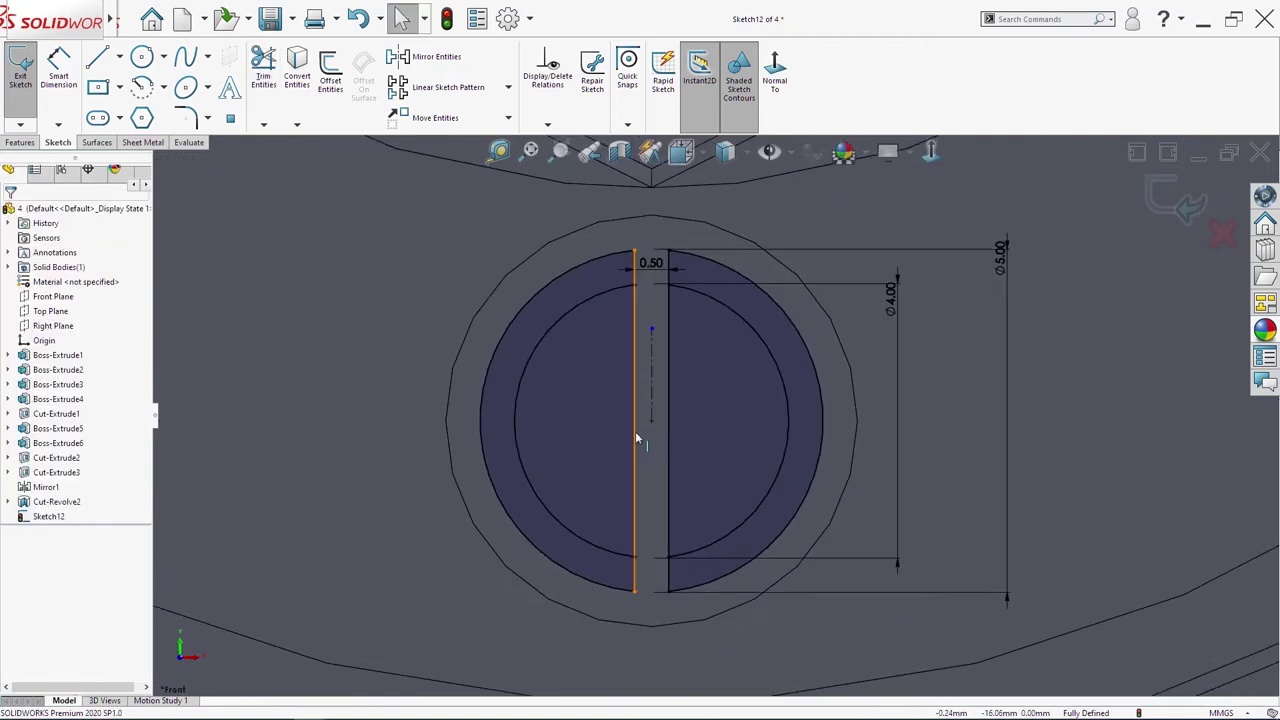
click(653, 607)
drag(688, 455, 668, 462)
key(Escape)
scroll(707, 490, up, 3)
scroll(707, 353, down, 3)
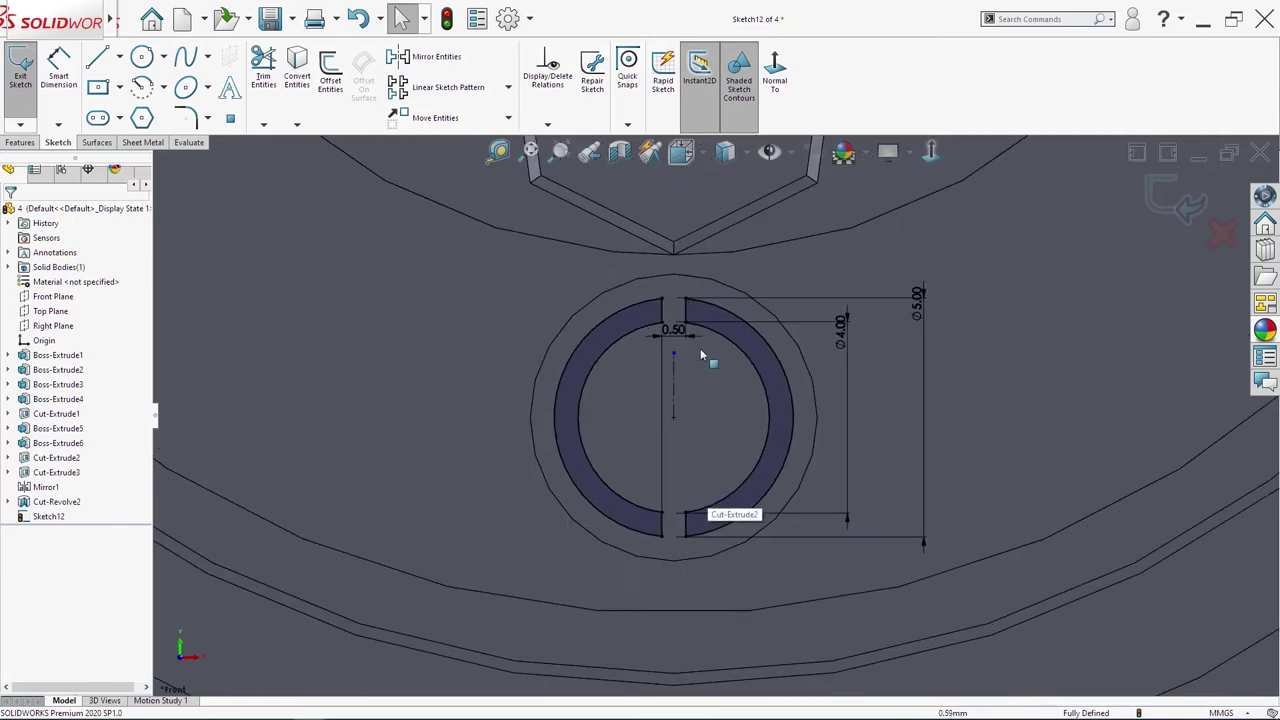
Step: Cut the two half rings 0.5 mm deep into the floor of the small hole with a blind Extruded Cut
key(s)
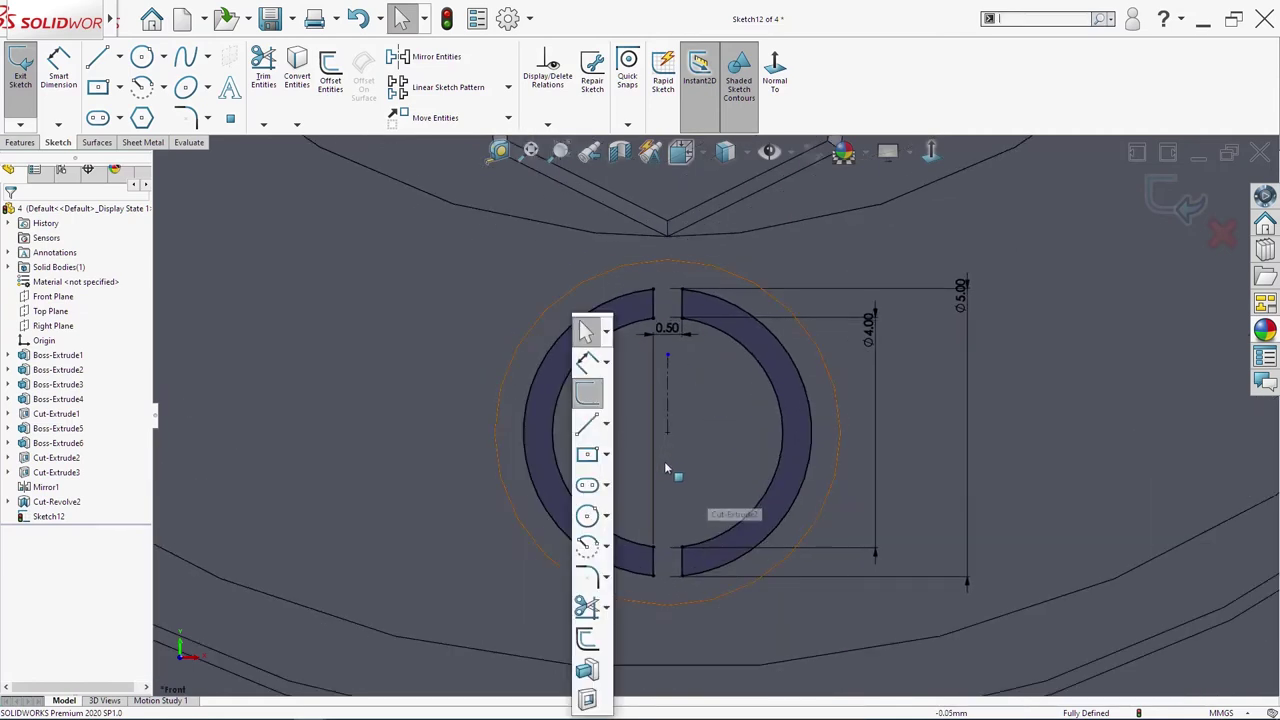
click(589, 699)
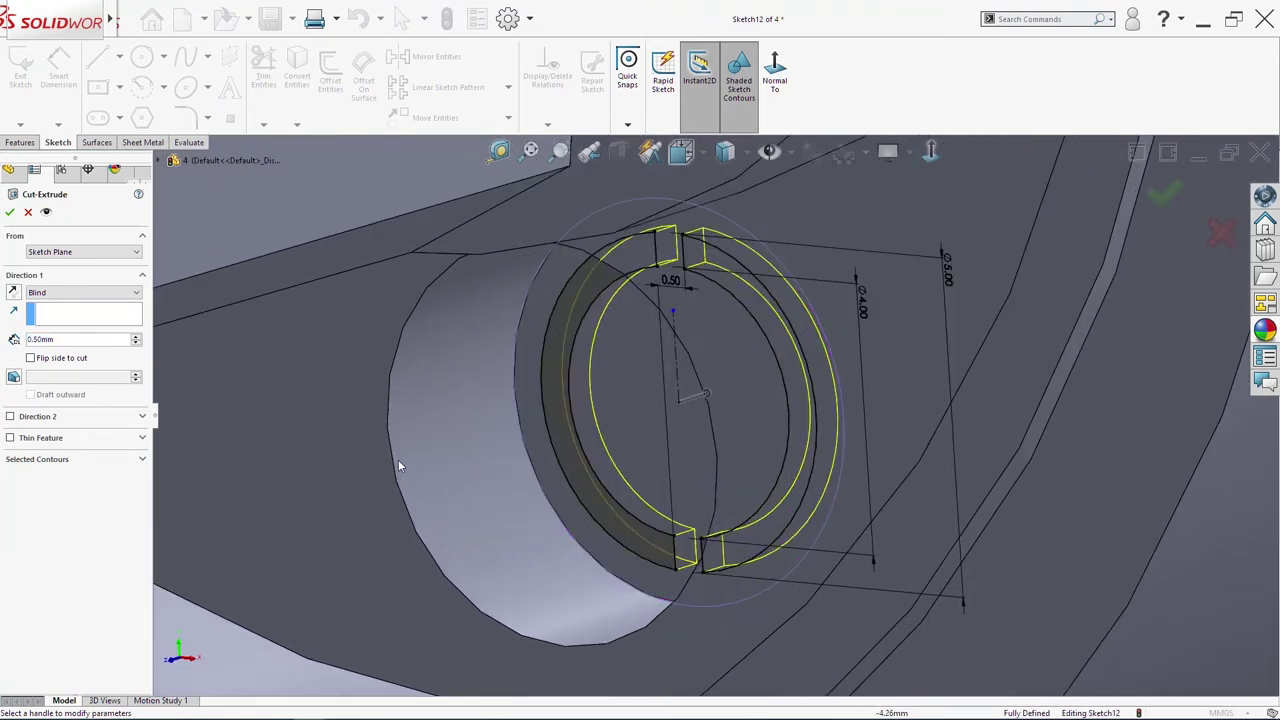
scroll(771, 440, up, 2)
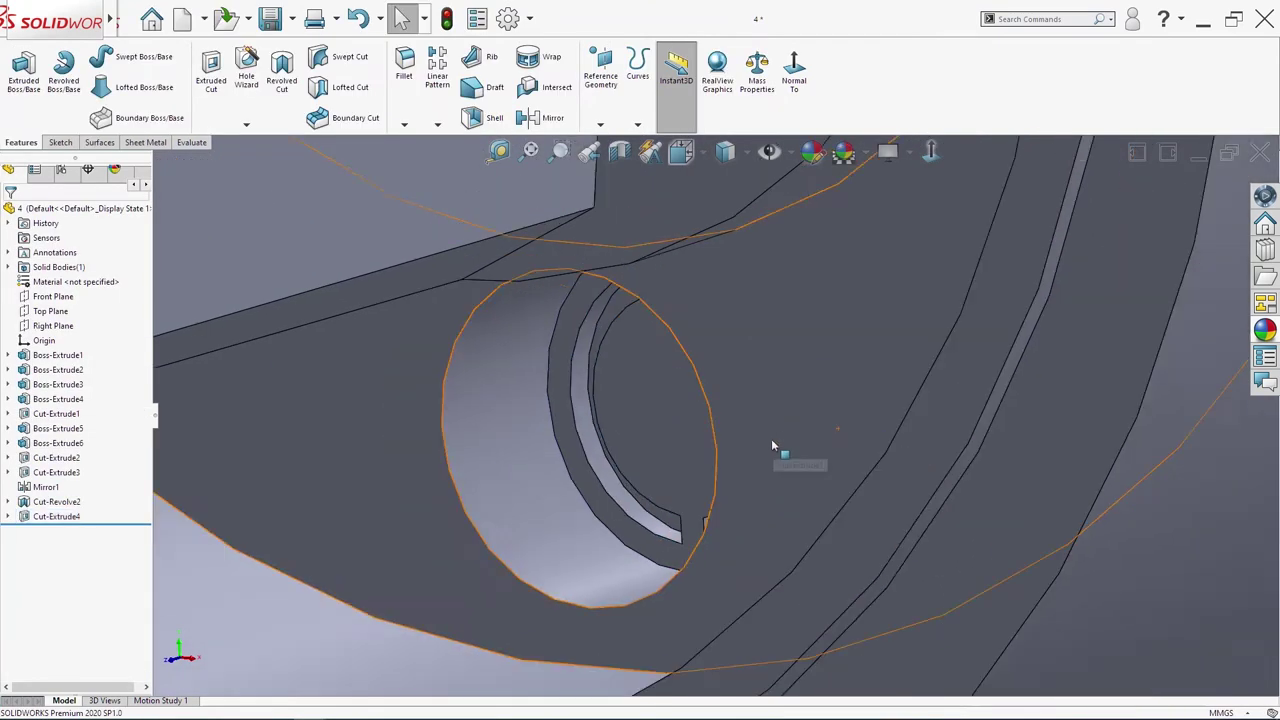
Step: Start a sketch on the front face of the pointer, viewed from the front
middle_drag(771, 440, 817, 413)
scroll(817, 413, up, 4)
key(space)
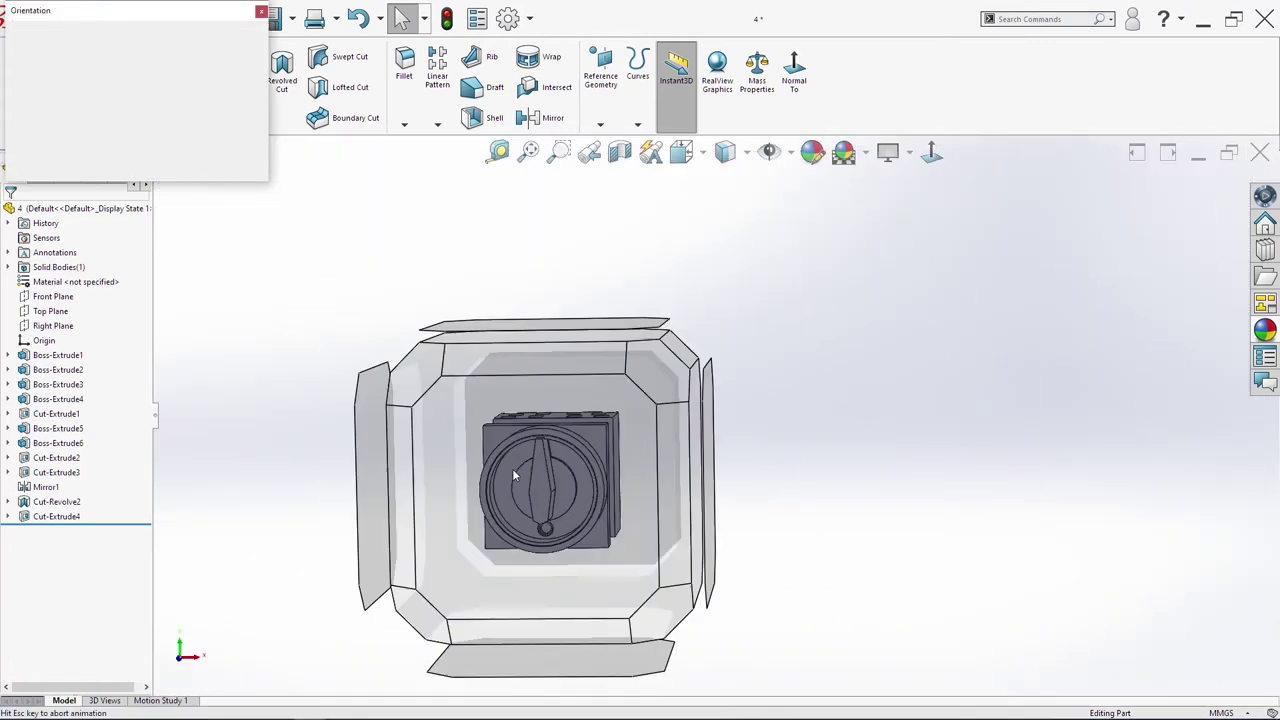
click(510, 472)
click(752, 420)
key(s)
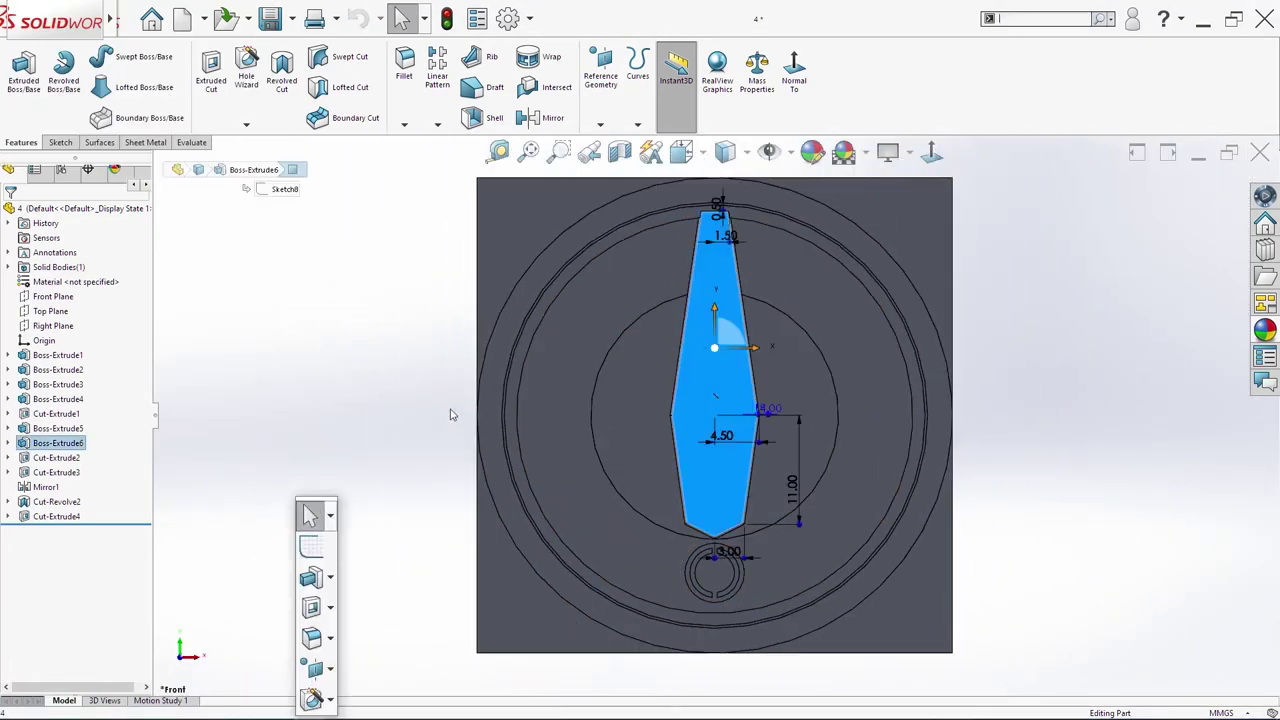
click(320, 547)
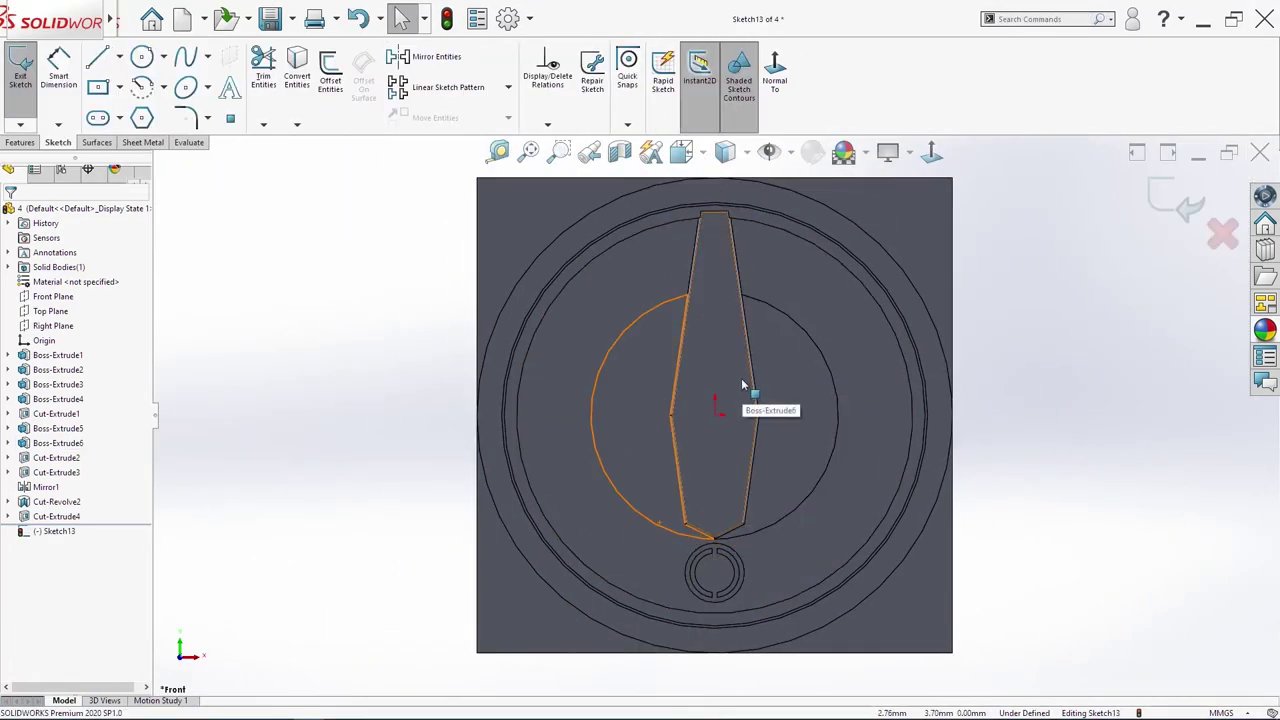
Step: Draw two concentric circles centred on the origin, with radii of about 2.5 mm and 2 mm
key(s)
click(789, 513)
scroll(698, 405, down, 5)
click(742, 443)
click(754, 492)
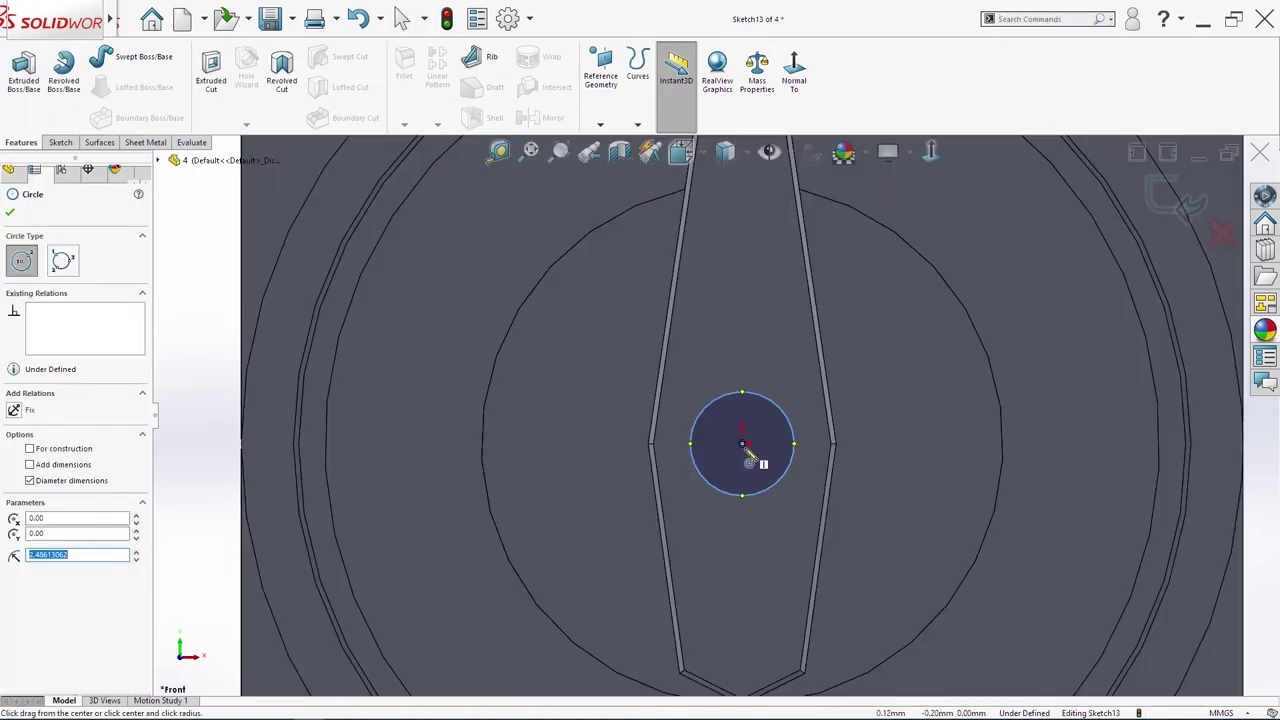
click(743, 444)
click(771, 474)
Step: Dimension the outer circle's diameter to 5 mm and the inner circle's diameter to 4.5 mm
key(s)
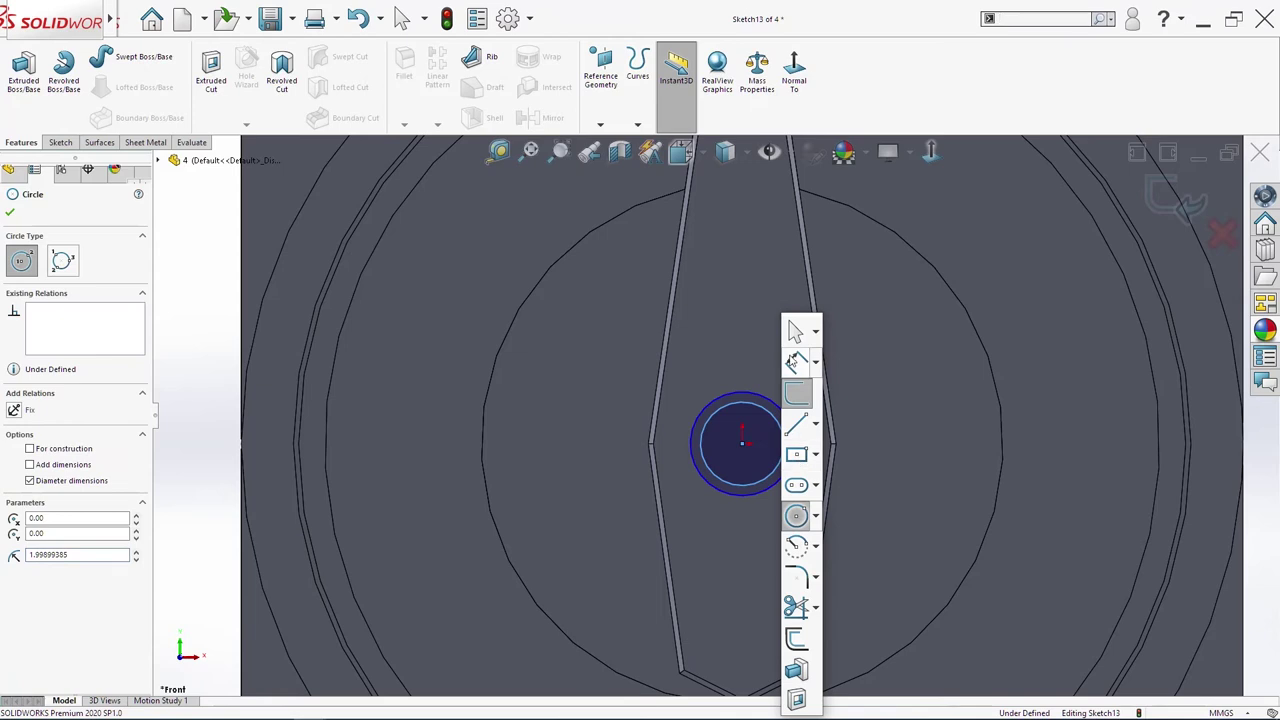
click(796, 362)
click(772, 408)
click(792, 366)
key(Return)
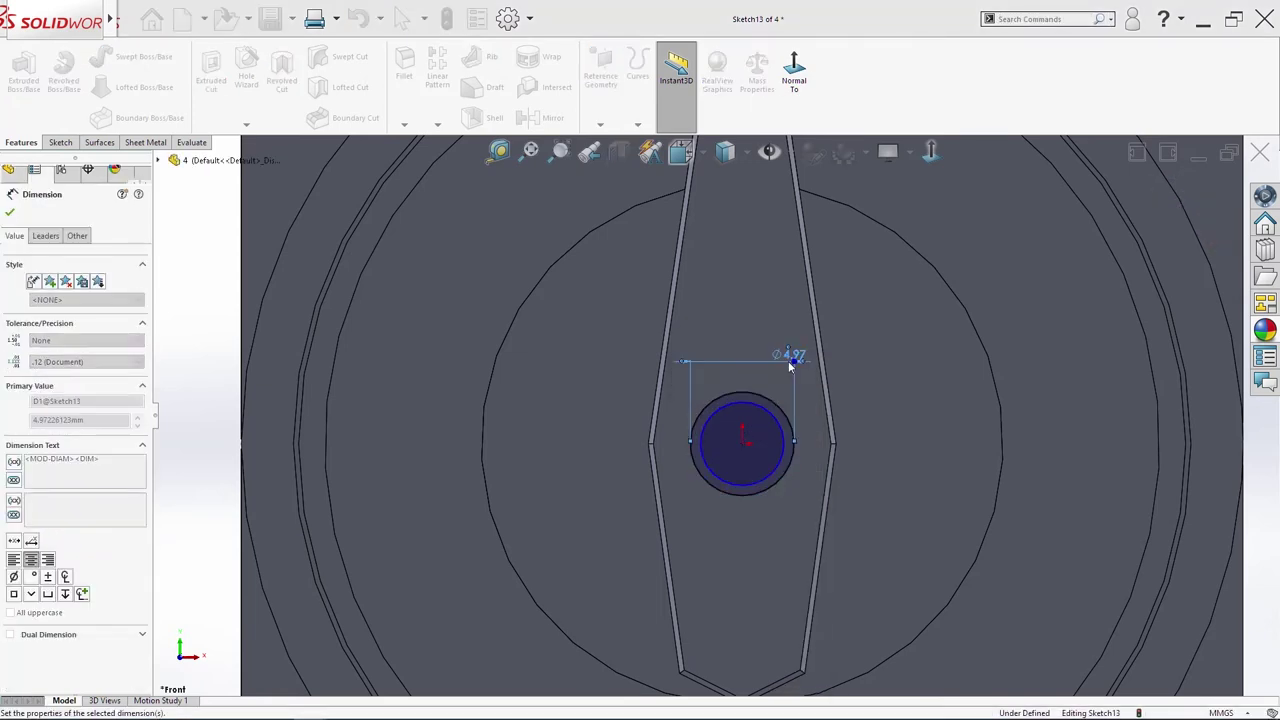
click(783, 432)
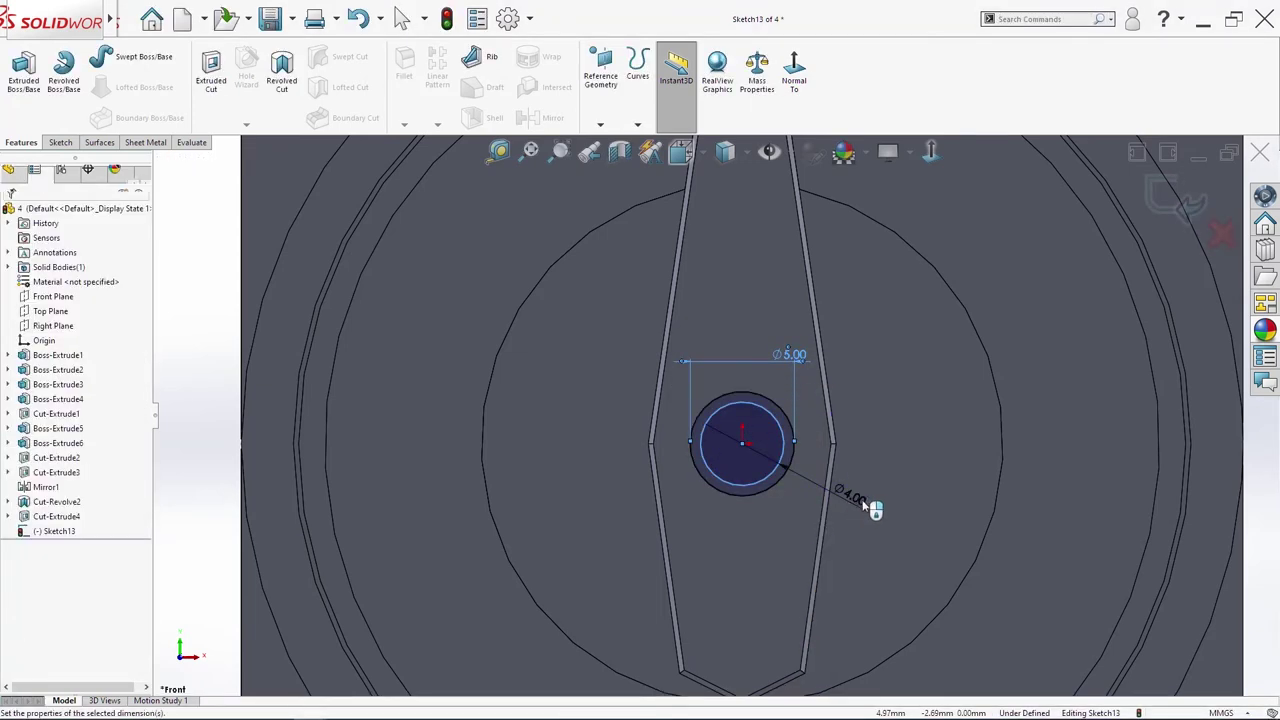
click(865, 505)
text(4.5)
key(Return)
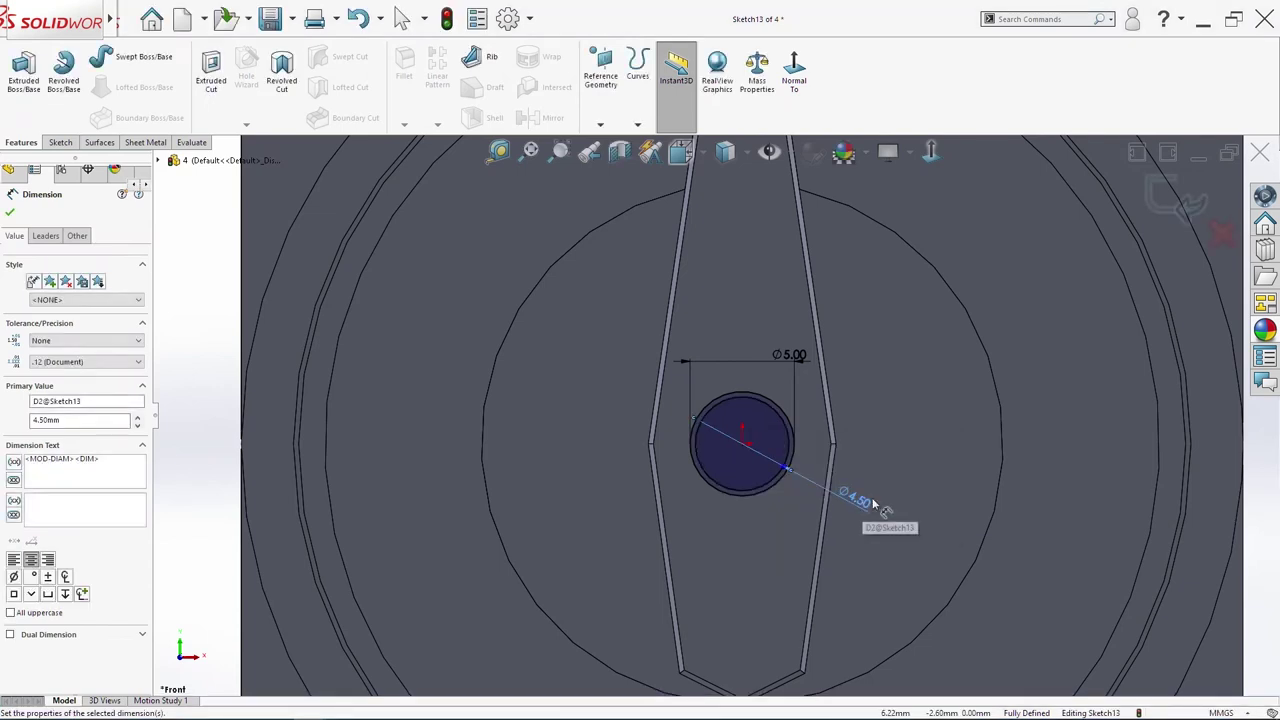
key(Escape)
Step: Cut the area between the two circles 2.5 mm deep with a blind Extruded Cut, choosing its contours manually
key(s)
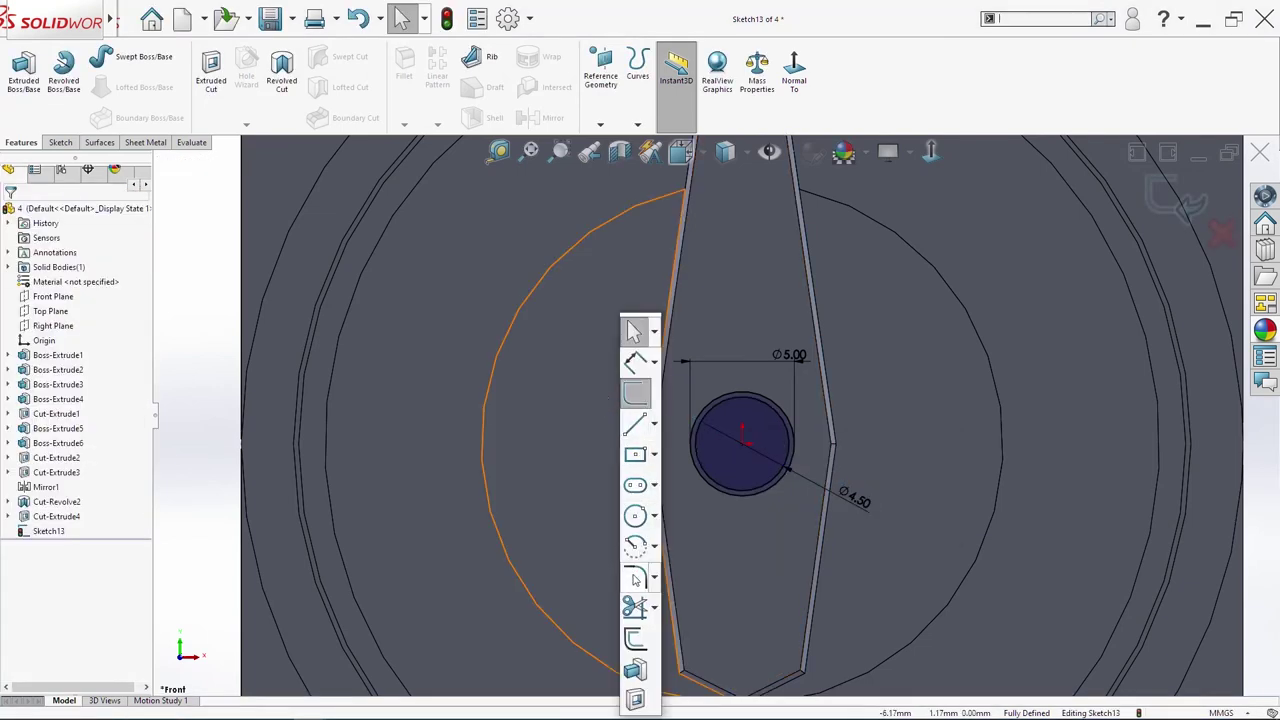
click(638, 698)
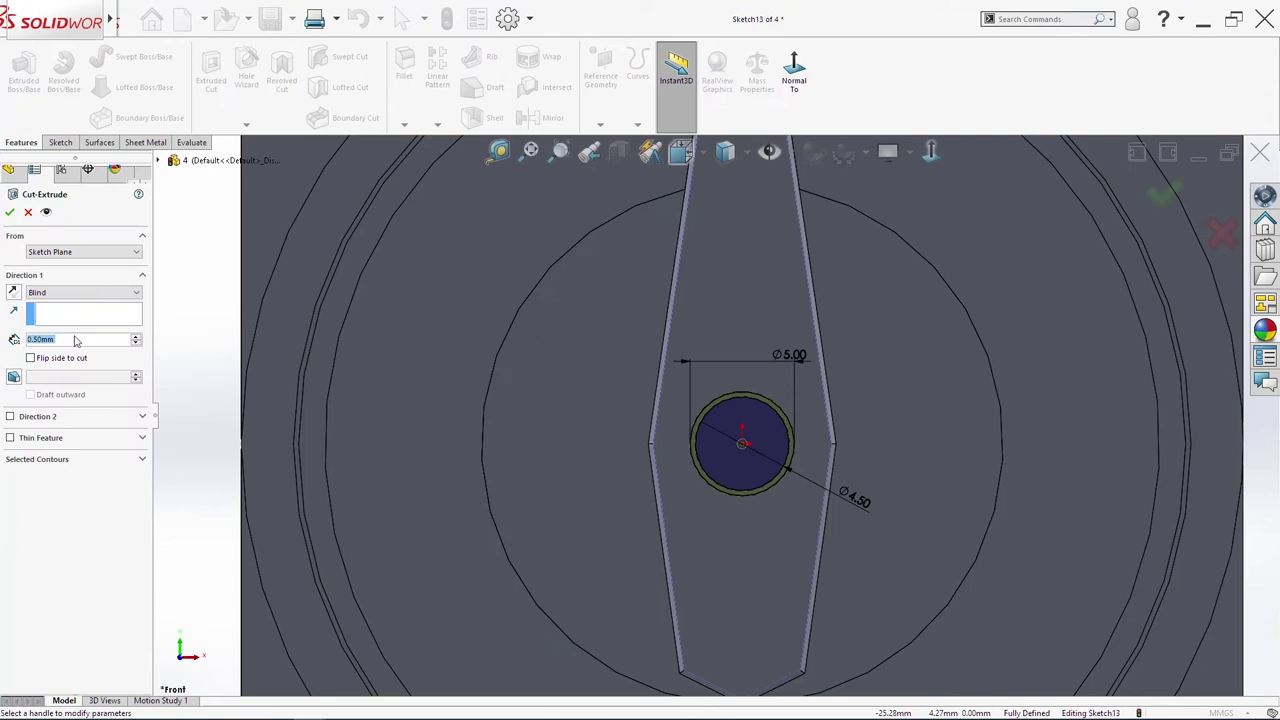
text(2.5)
key(Return)
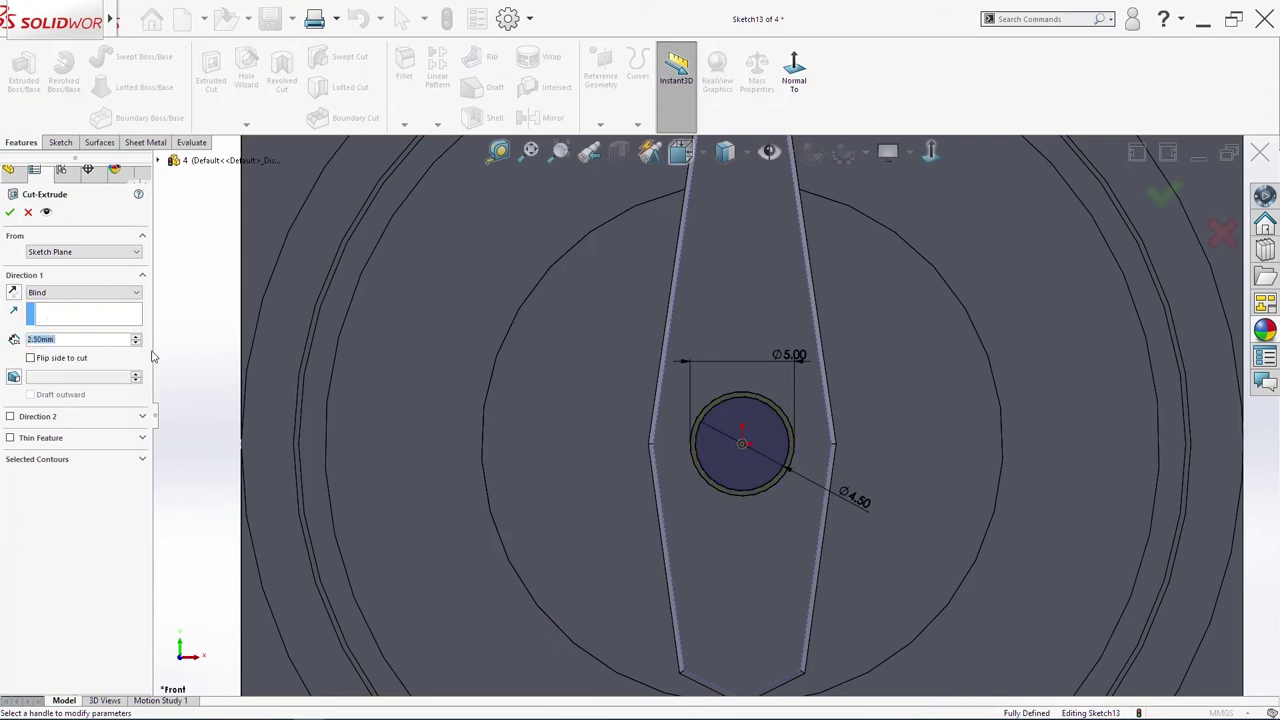
scroll(740, 405, down, 5)
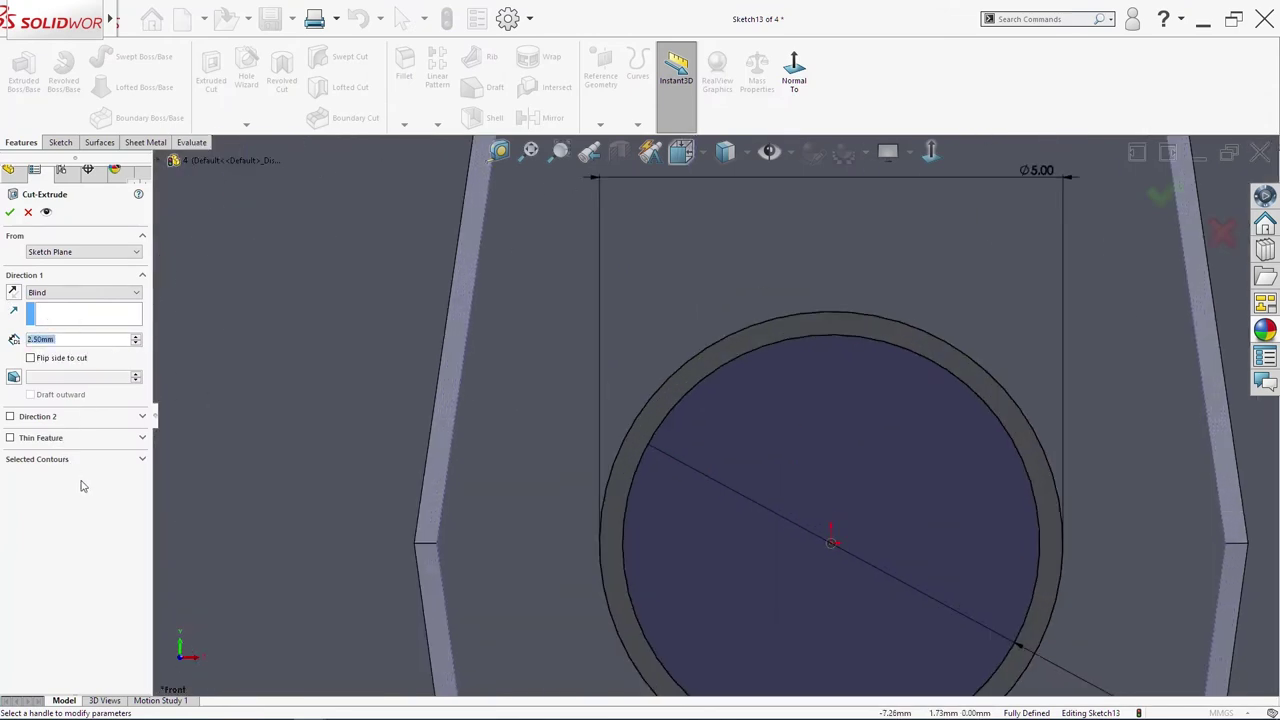
click(83, 459)
scroll(1020, 423, down, 2)
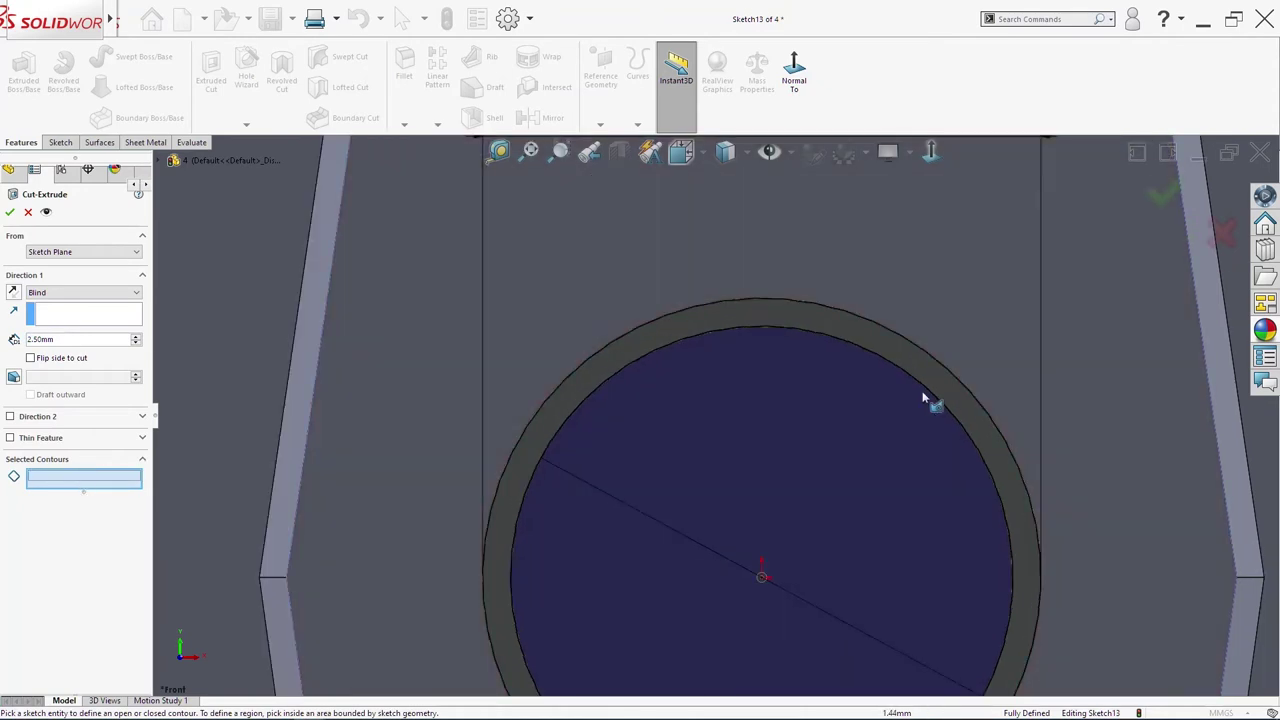
click(940, 393)
click(948, 380)
scroll(815, 385, up, 2)
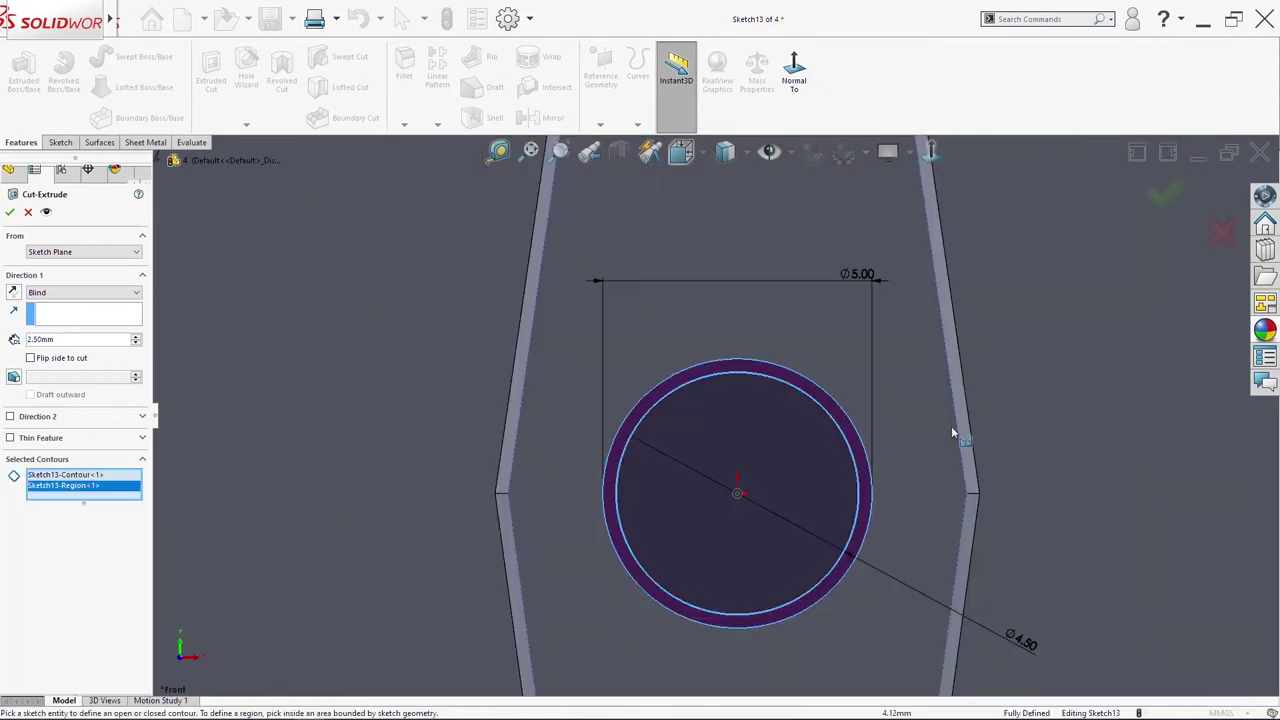
click(9, 214)
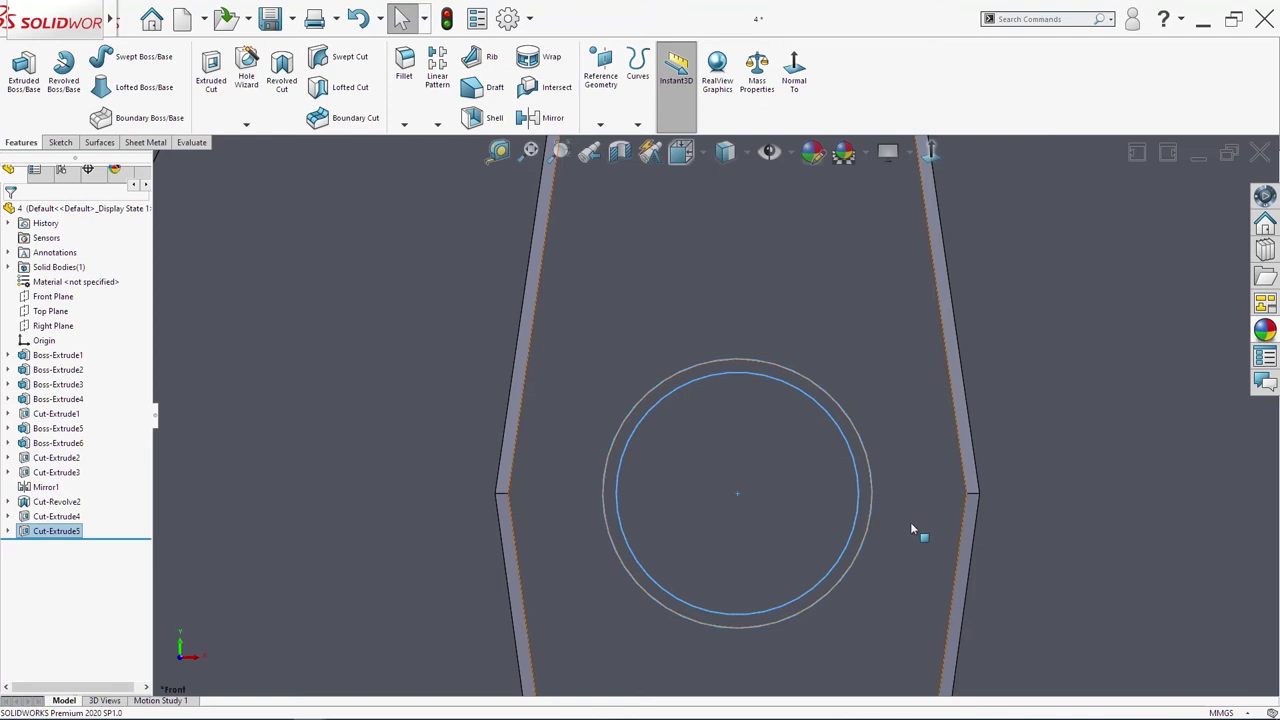
Step: Edit the new cut, removing both selected contours and choosing only the thin ring region between the circles
middle_drag(905, 525, 868, 510)
right_click(66, 535)
click(77, 403)
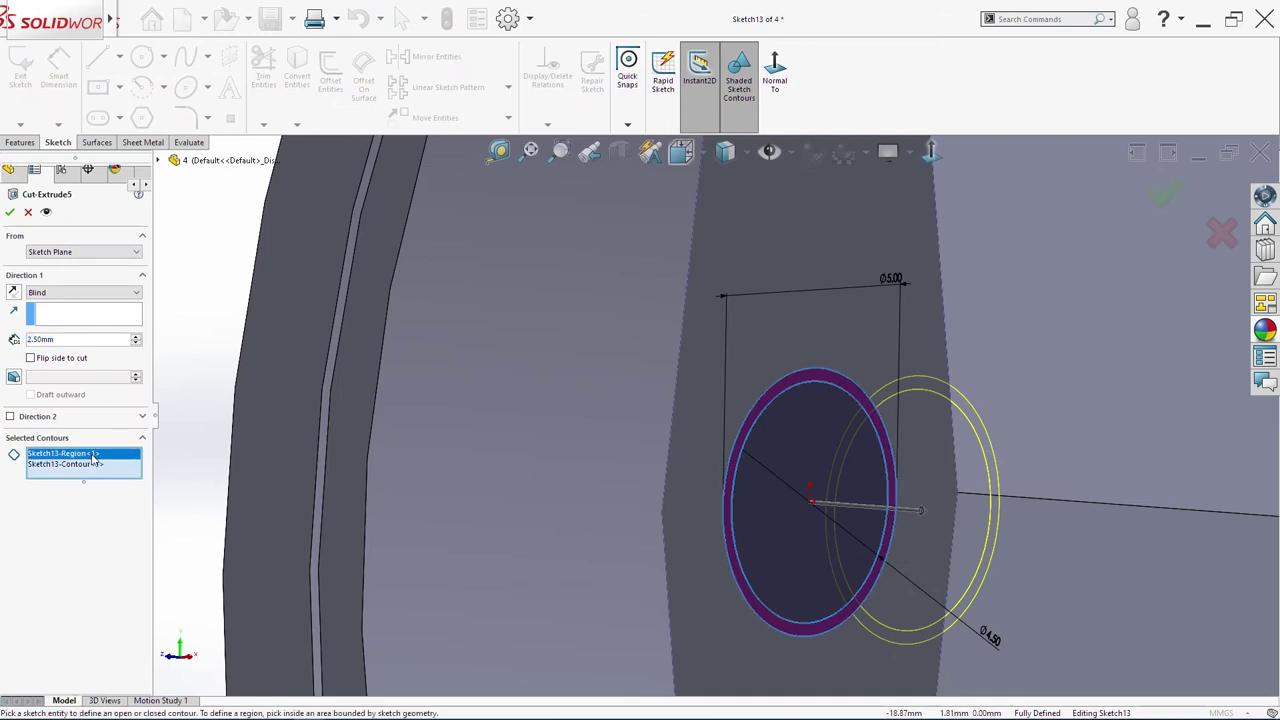
key(Delete)
click(92, 455)
key(Delete)
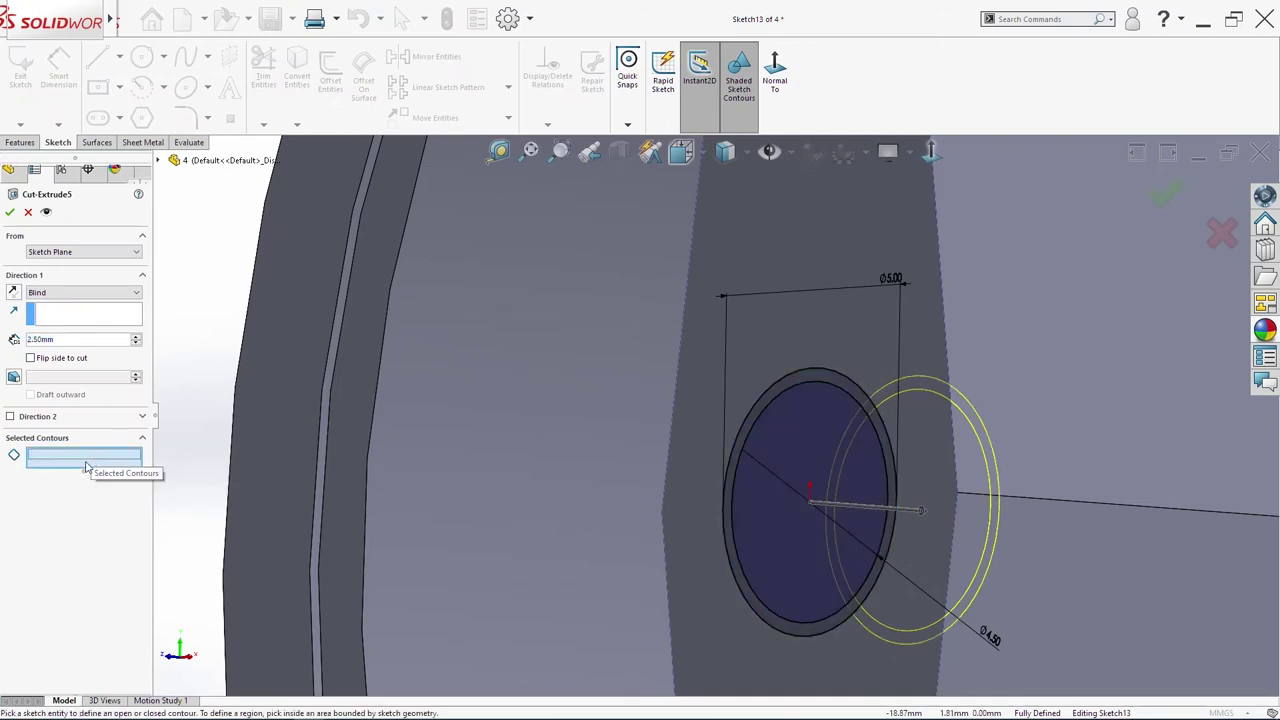
scroll(857, 491, down, 5)
click(896, 467)
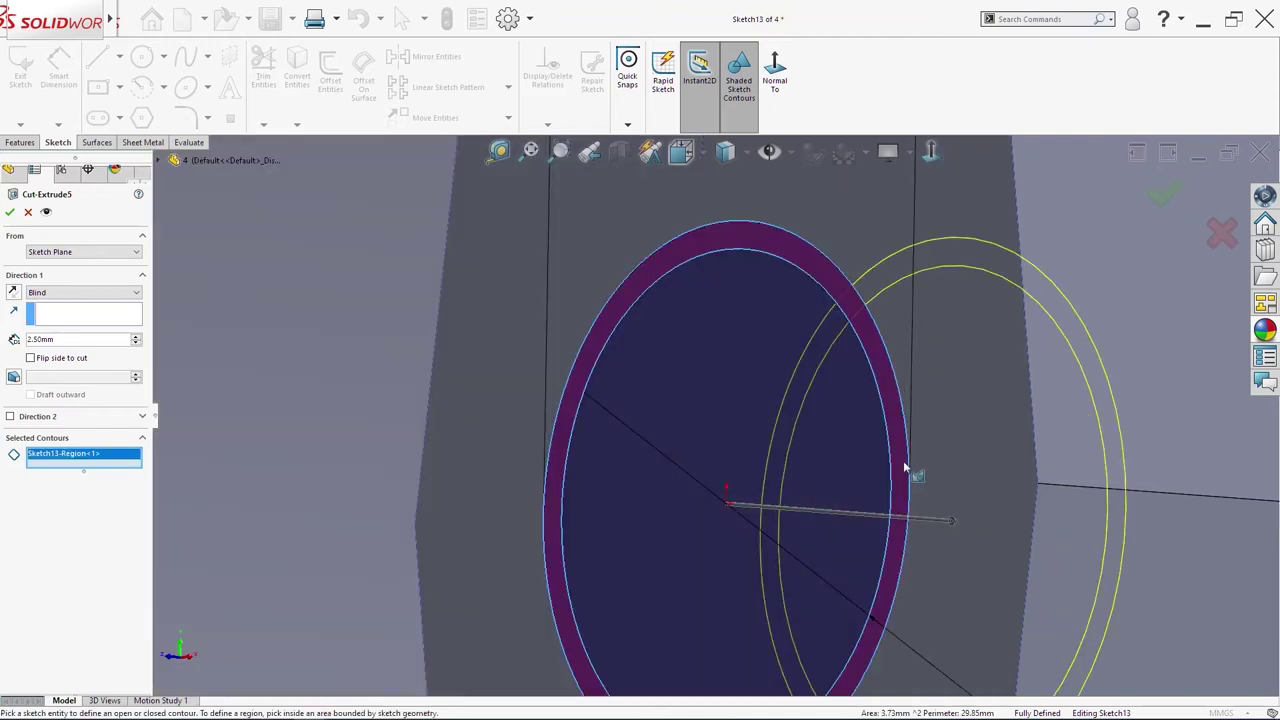
click(1174, 196)
scroll(930, 470, up, 4)
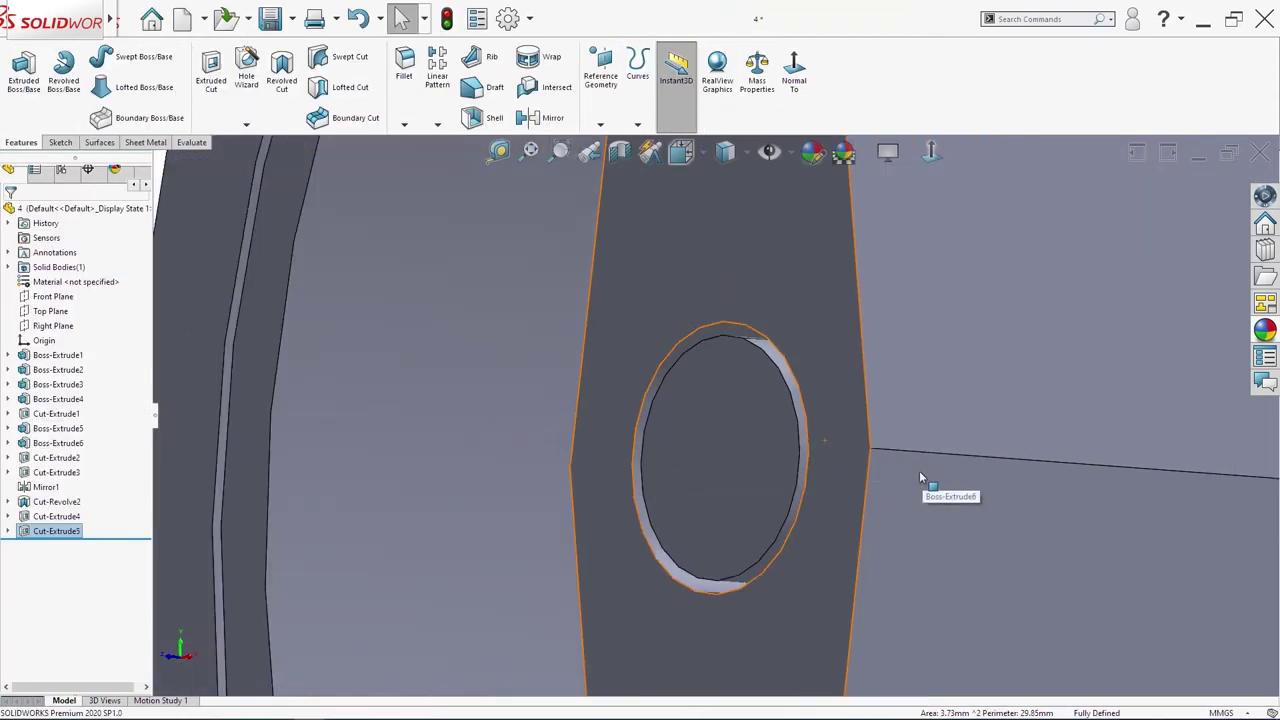
Step: Start a sketch on the round face inside the ring groove, viewed from the front
middle_drag(822, 505, 785, 548)
key(space)
click(542, 538)
scroll(712, 420, down, 5)
click(624, 440)
click(91, 242)
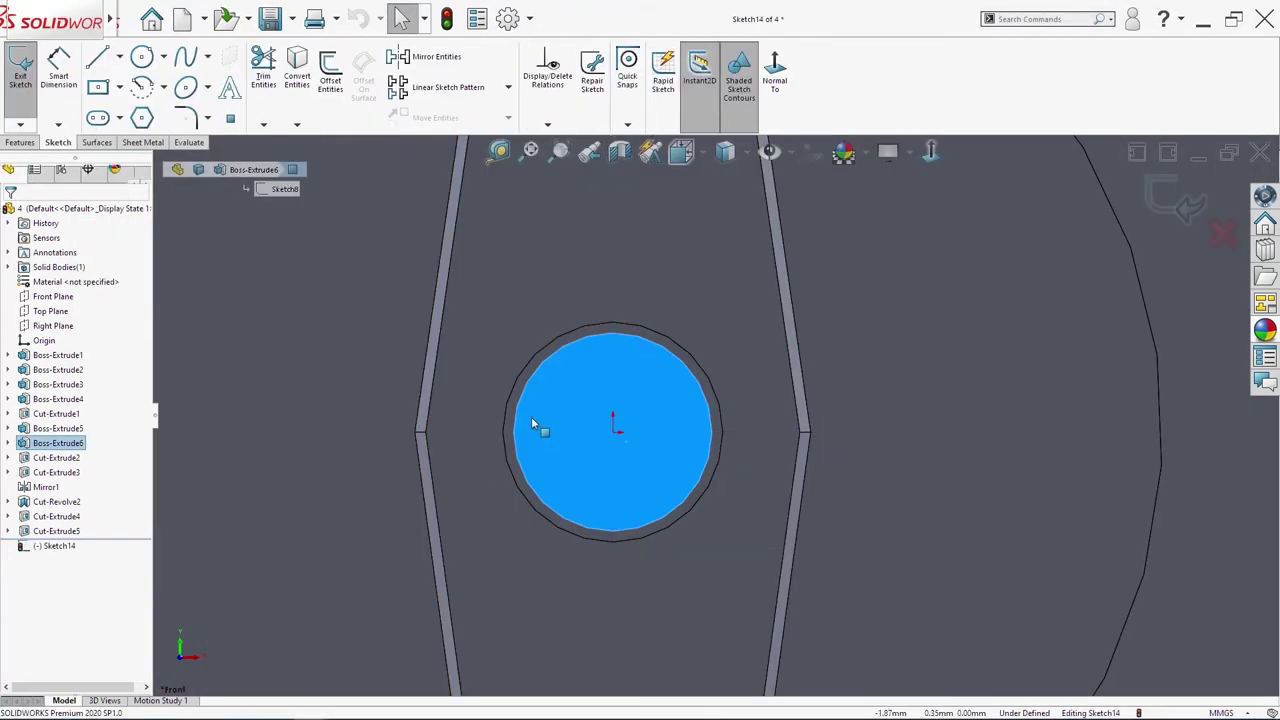
Step: Sketch a closed twelve-line cross outline around the origin, inside the ring groove, using horizontal and vertical lines
key(s)
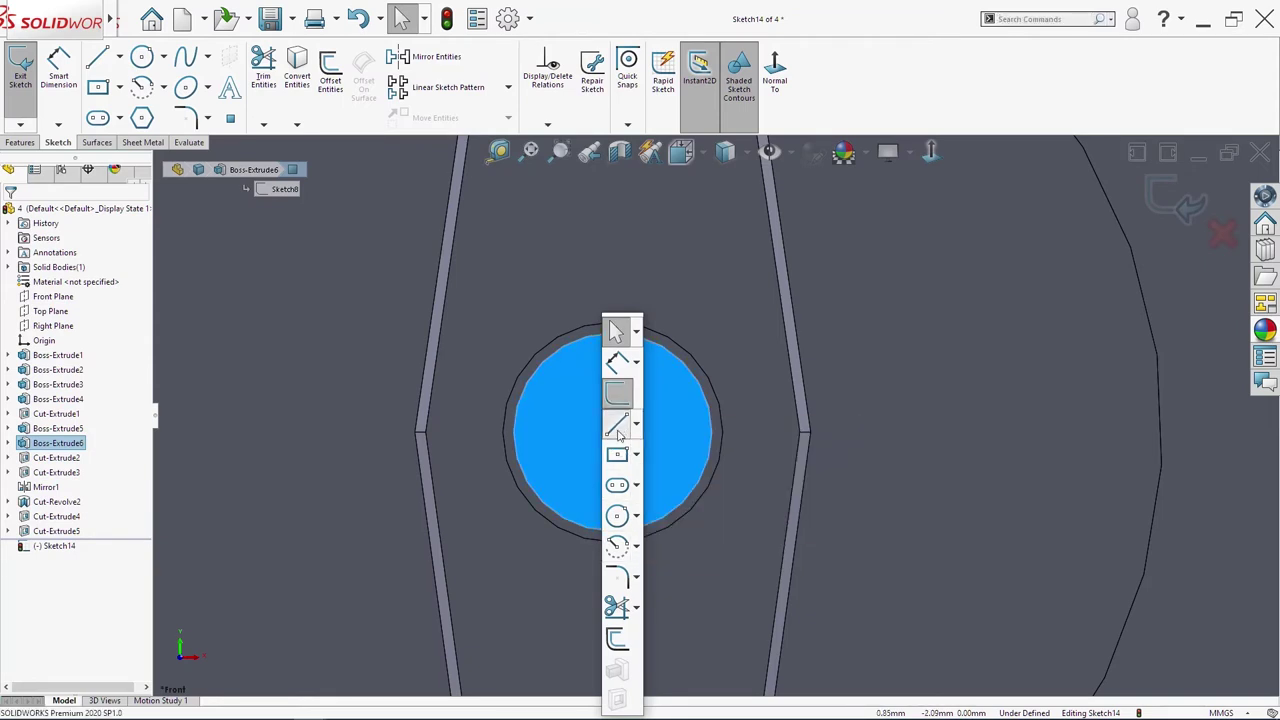
click(617, 427)
scroll(617, 432, down, 5)
click(616, 398)
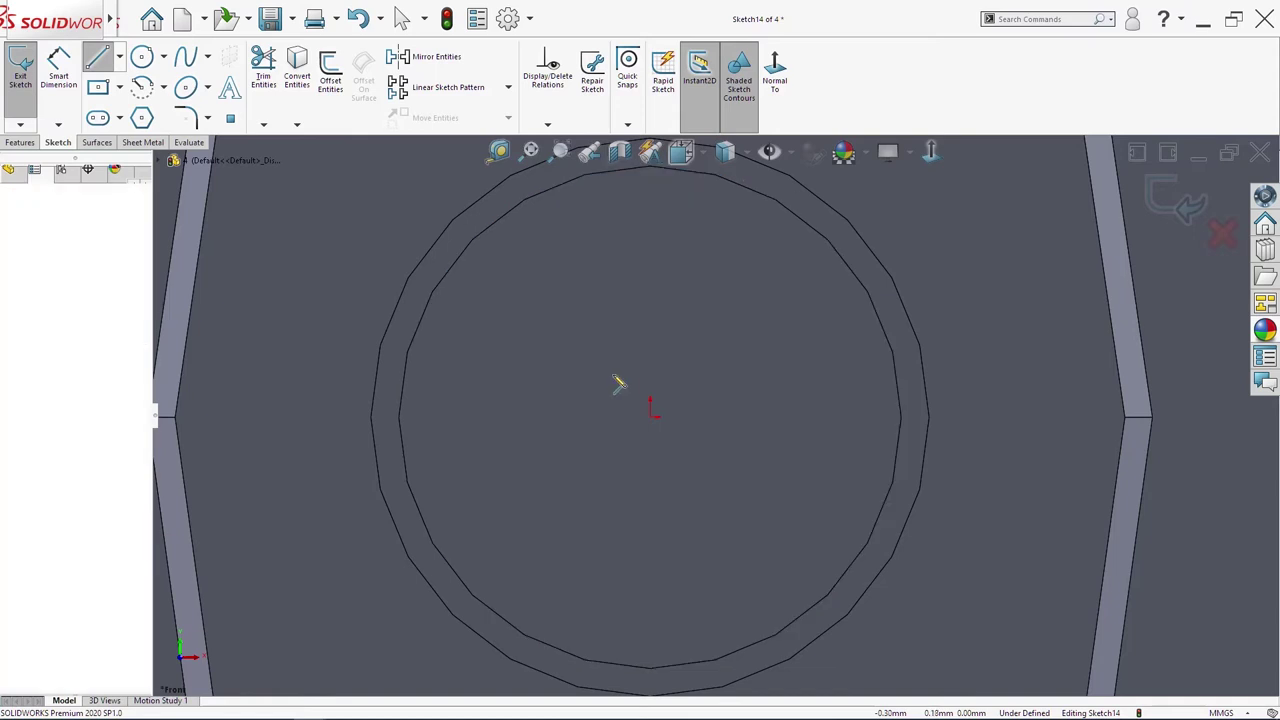
click(686, 298)
click(687, 399)
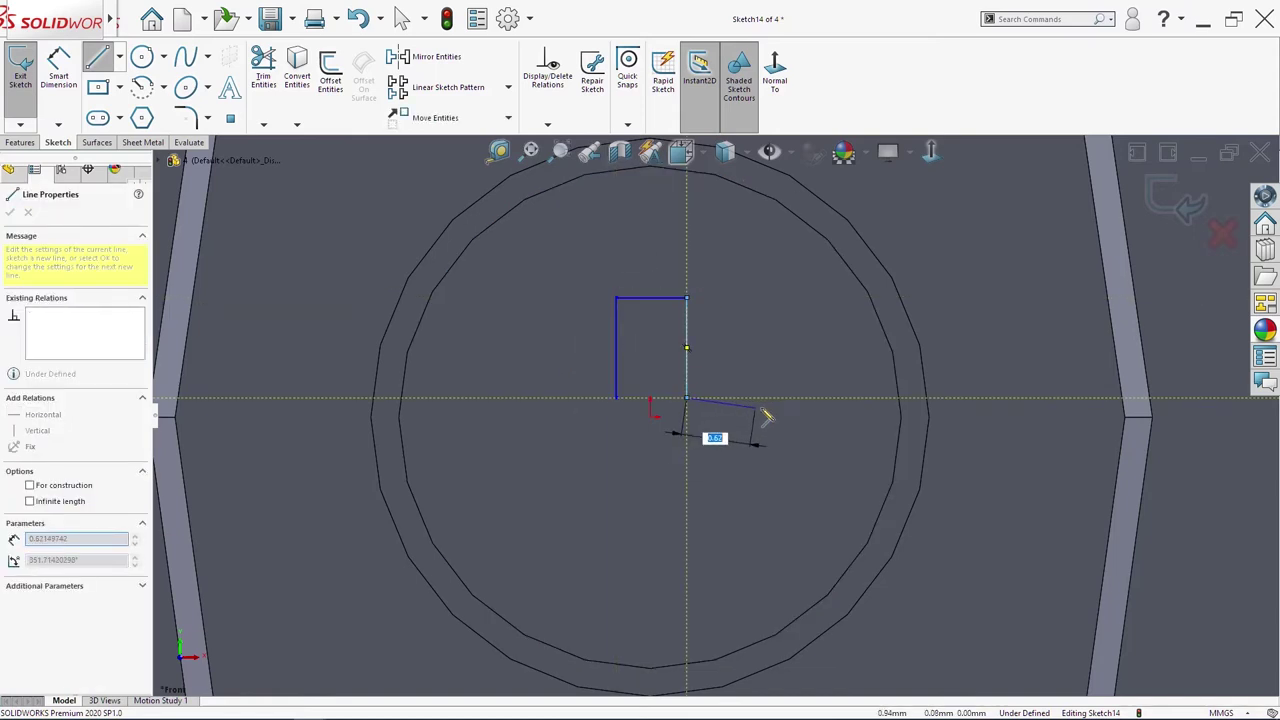
click(813, 398)
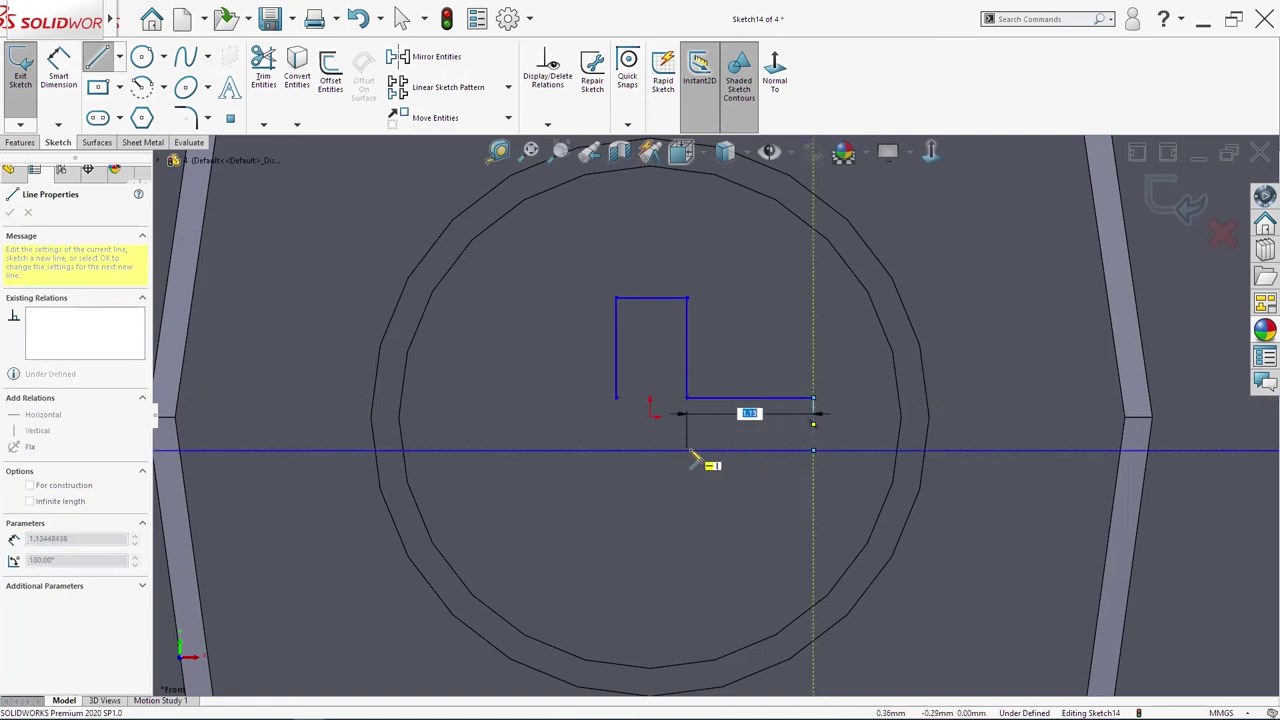
click(686, 450)
click(686, 520)
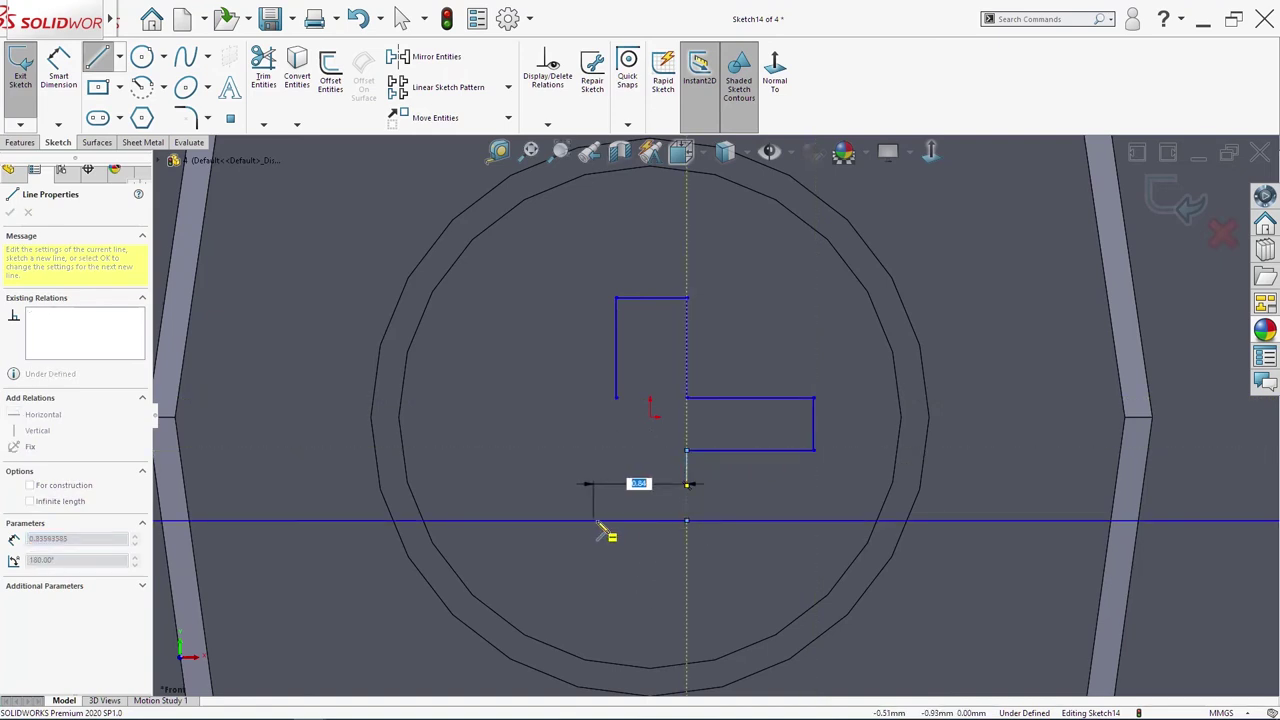
click(616, 520)
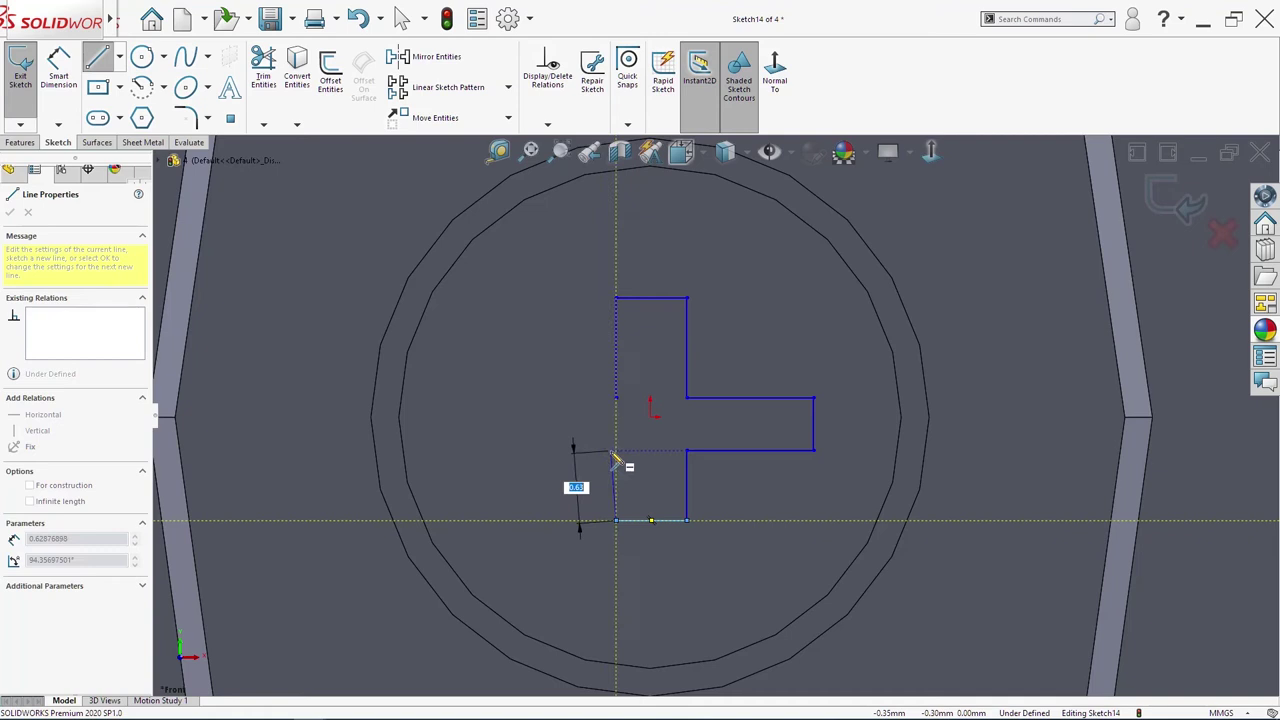
click(616, 452)
click(507, 450)
click(508, 399)
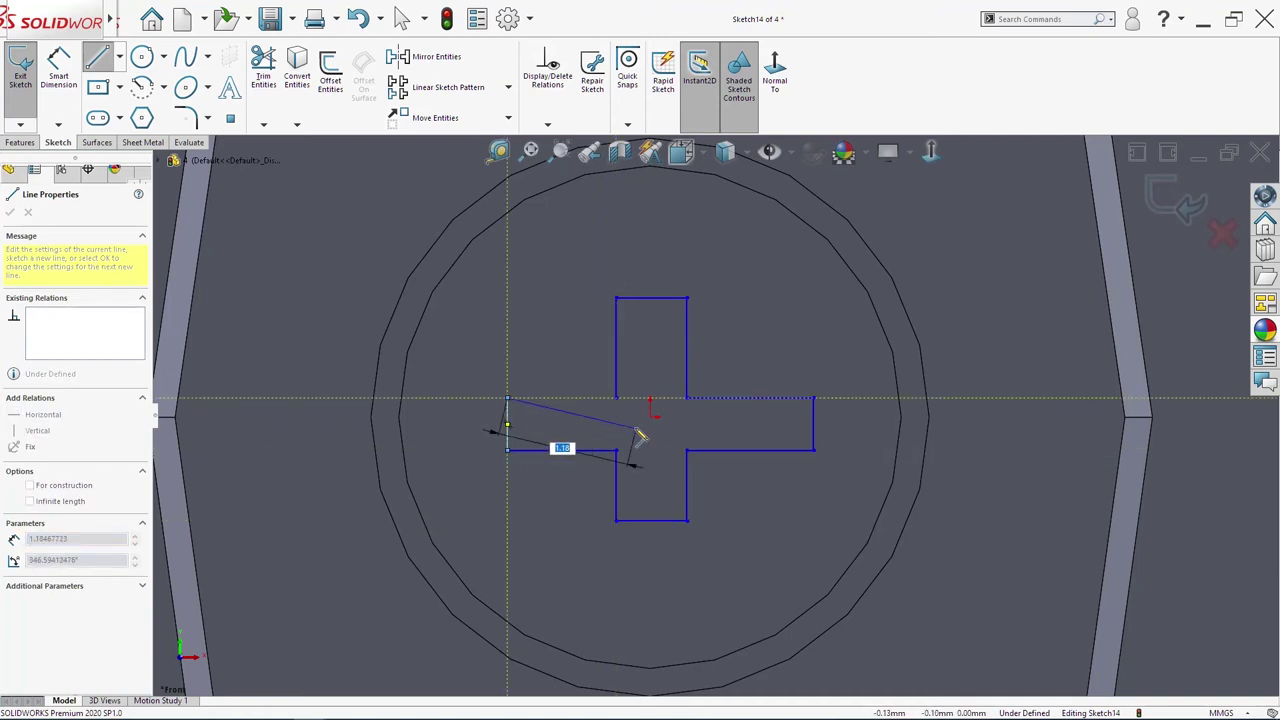
click(616, 398)
key(Escape)
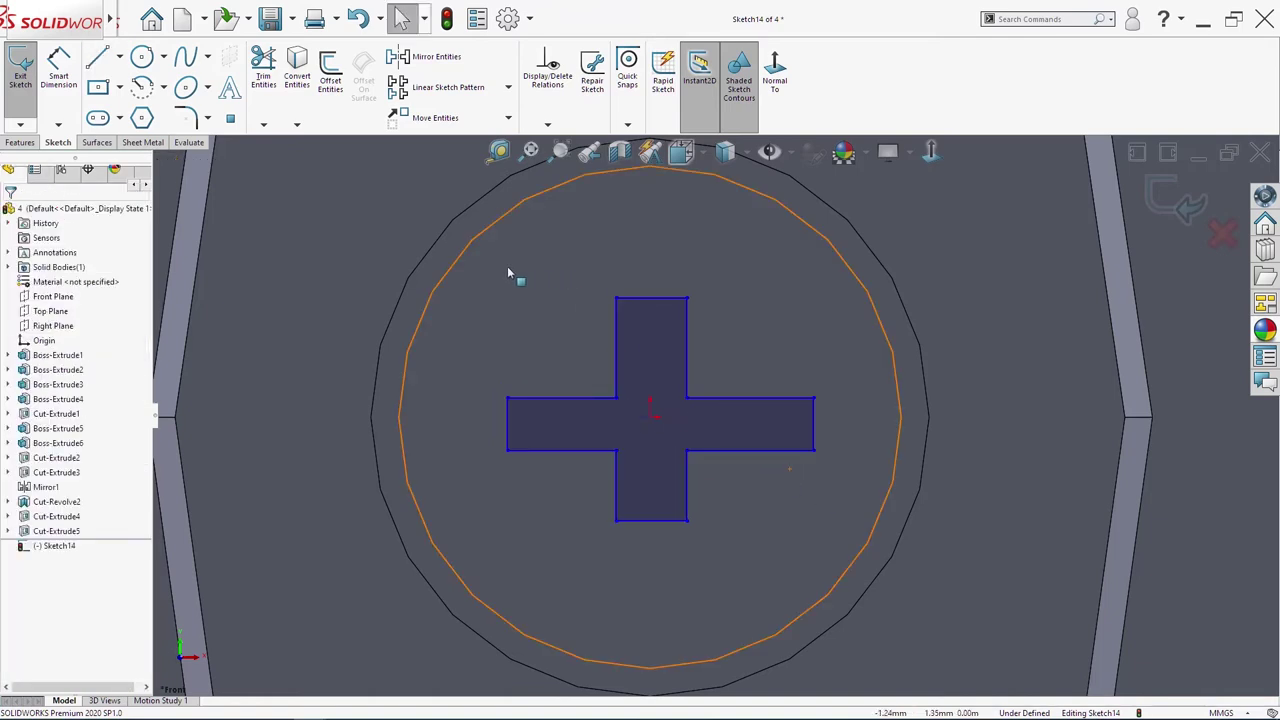
Step: Add an Equal relation to all twelve lines of the cross outline
drag(460, 235, 650, 383)
drag(844, 547, 845, 549)
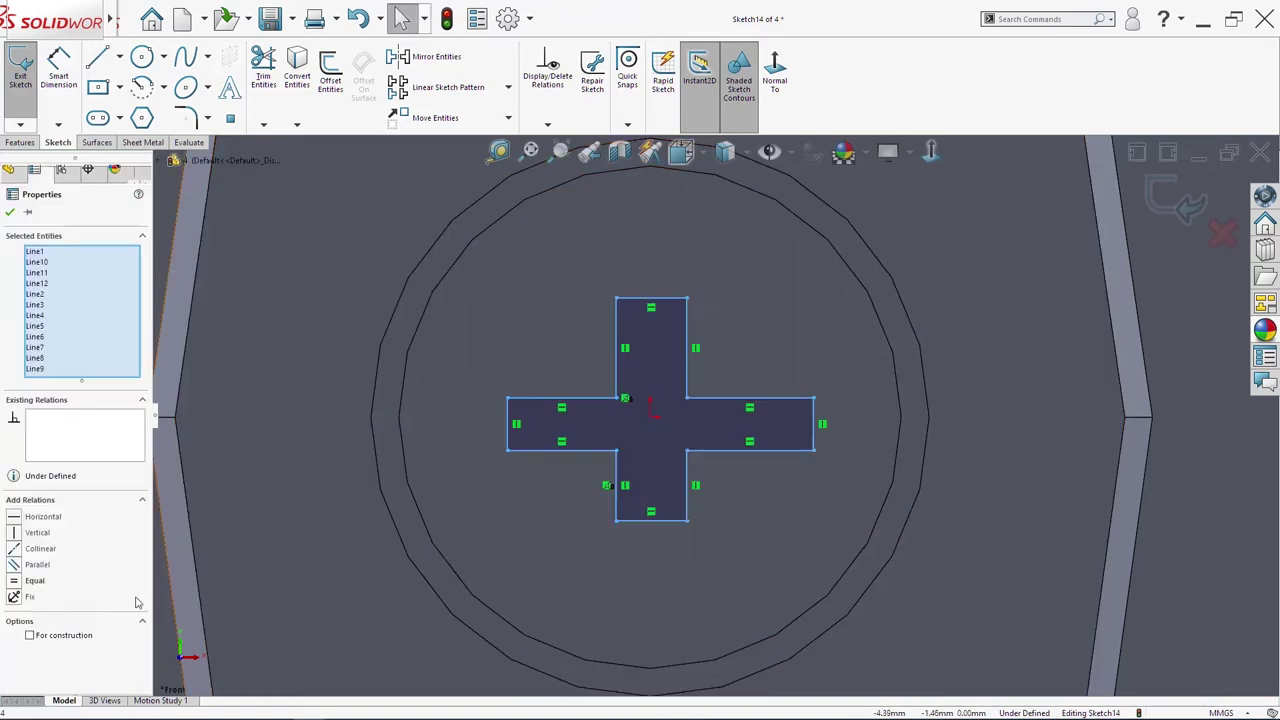
click(28, 582)
click(692, 413)
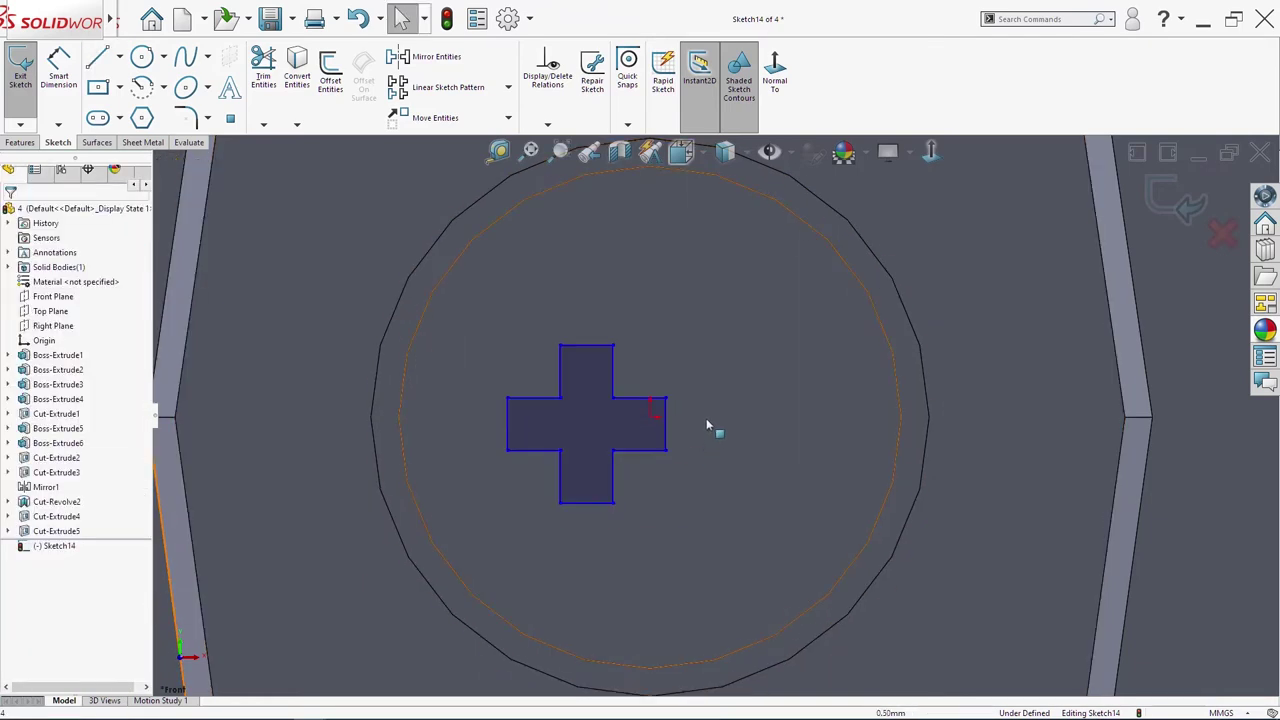
Step: Draw a vertical centerline through the cross, from its top edge's midpoint to its bottom edge's midpoint
right_click(648, 457)
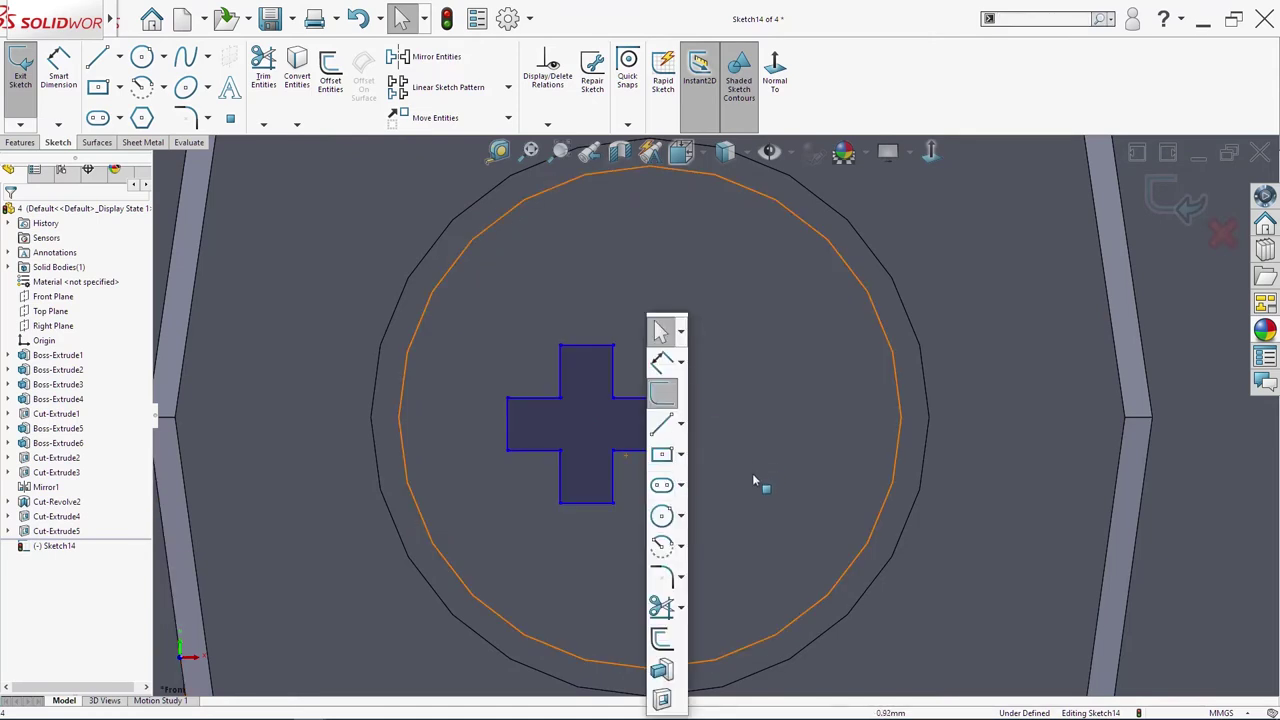
click(681, 427)
key(s)
click(719, 428)
key(s)
click(760, 426)
click(767, 464)
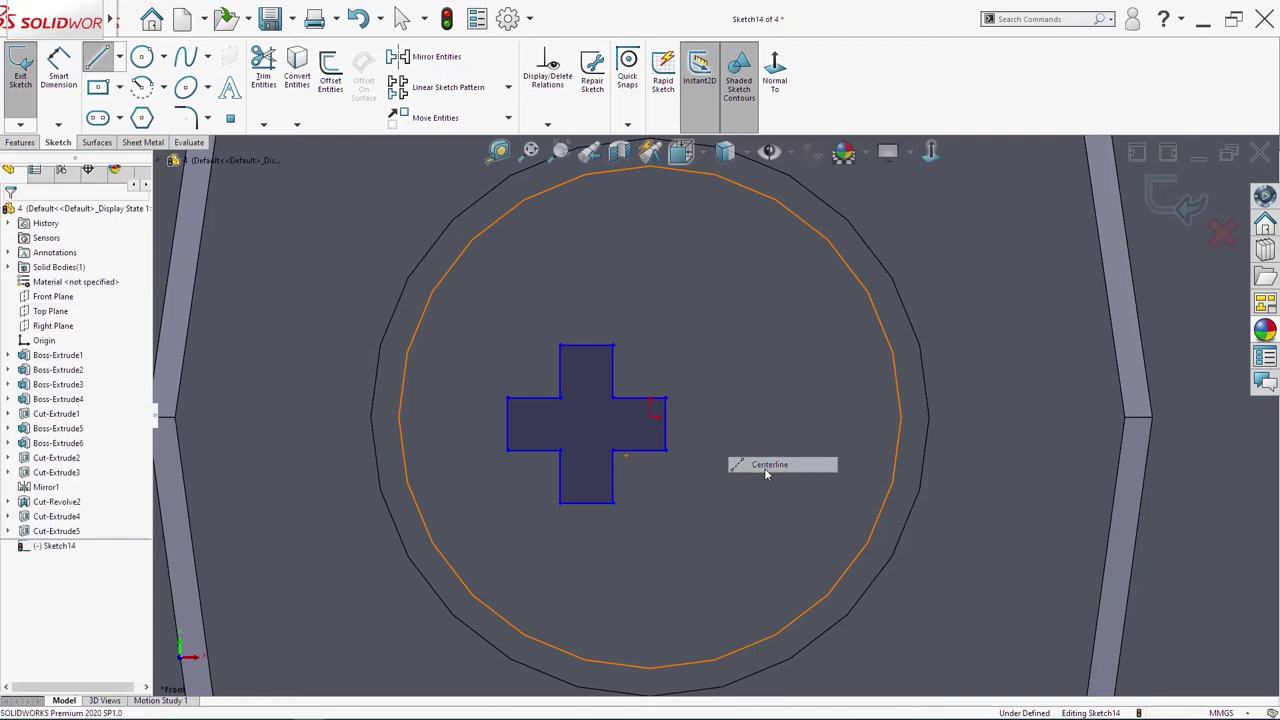
click(587, 347)
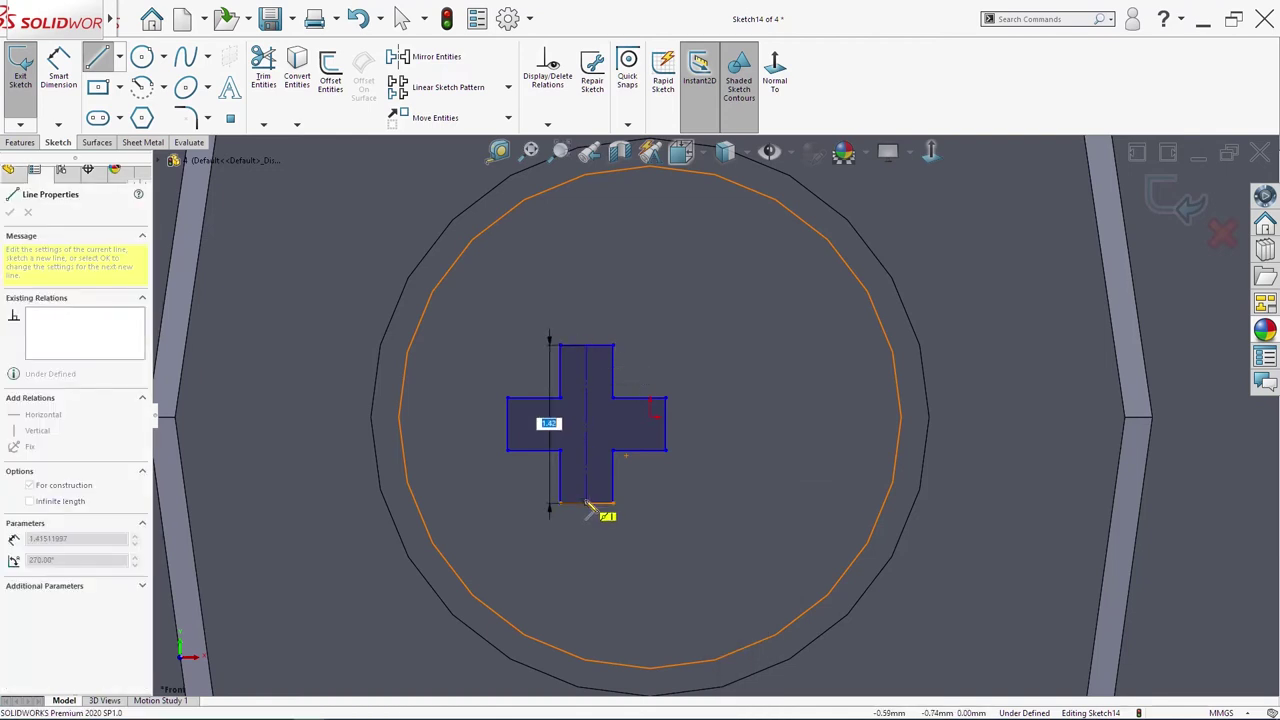
click(590, 508)
key(Escape)
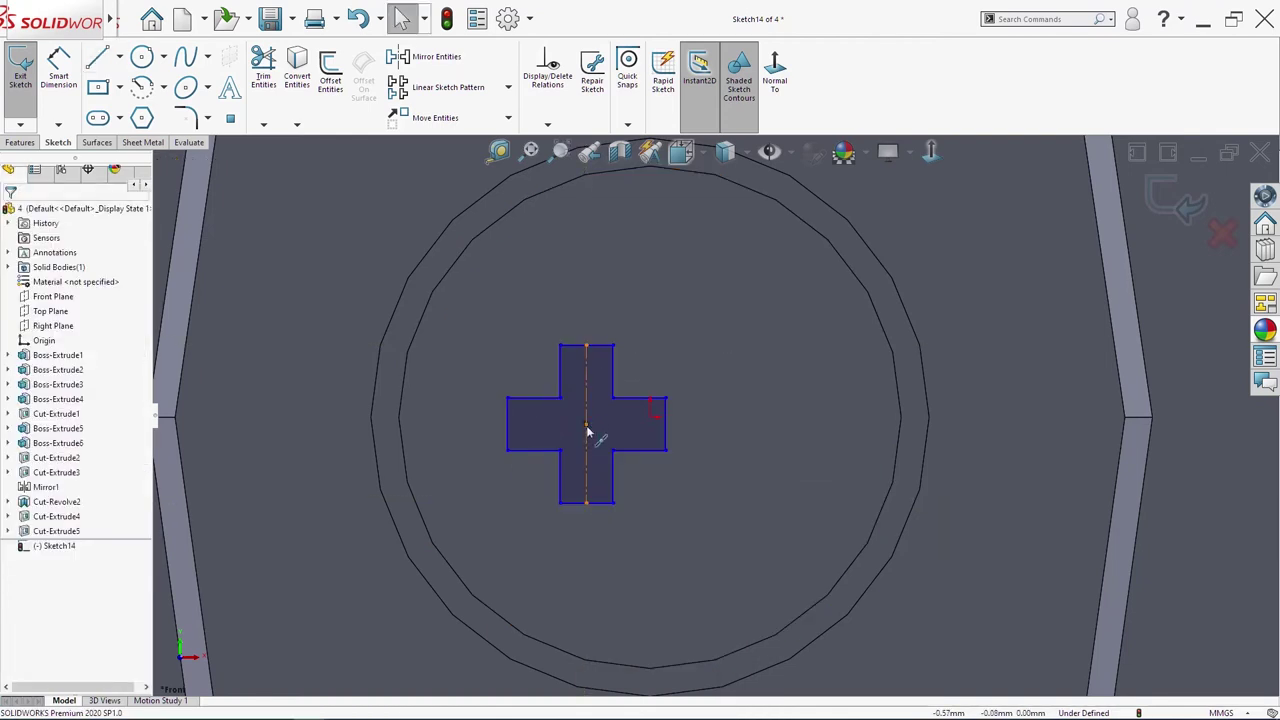
Step: Centre the cross on the origin by adding a relation between the centerline's midpoint and the origin
key(Escape)
ctrl+click(651, 417)
click(43, 458)
key(Escape)
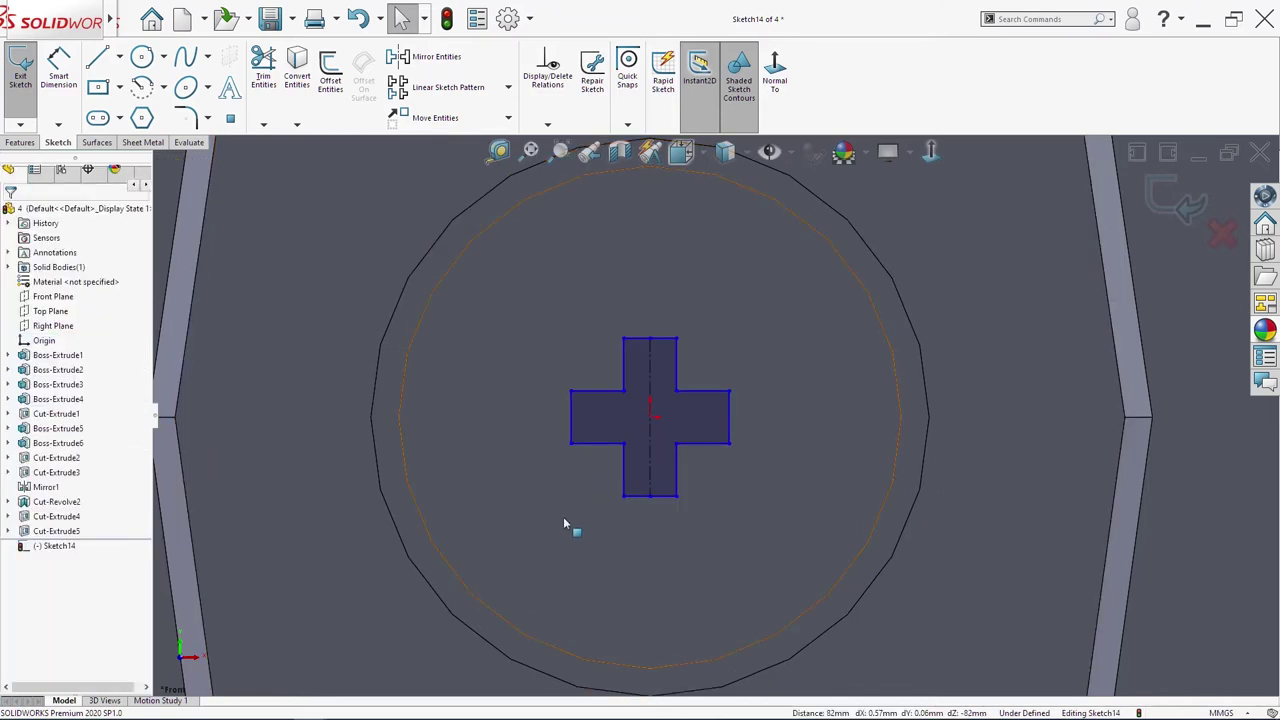
Step: Enlarge the cross and dimension its top edge to 1 mm
drag(732, 444, 812, 493)
key(s)
click(832, 363)
click(673, 258)
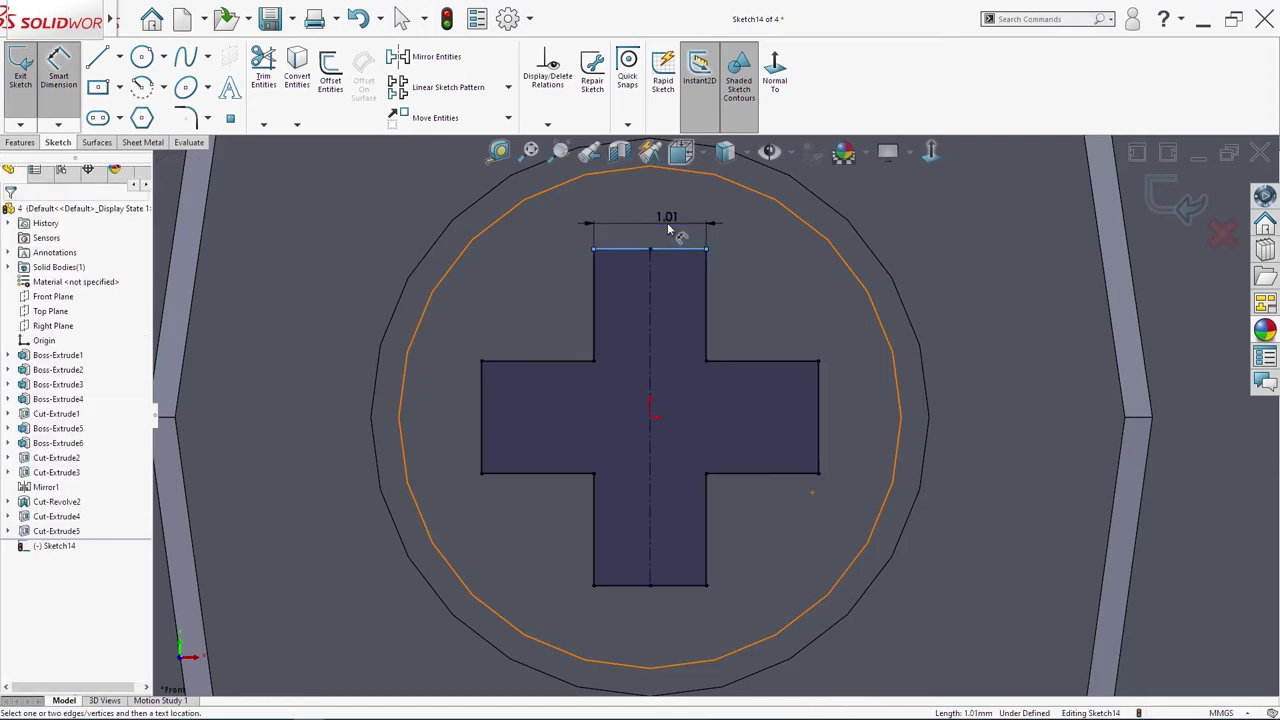
click(667, 223)
key(Return)
key(Escape)
Step: Extrude-cut the cross sketch to a blind depth of 2.5 mm with a 4° draft angle
scroll(702, 316, up, 3)
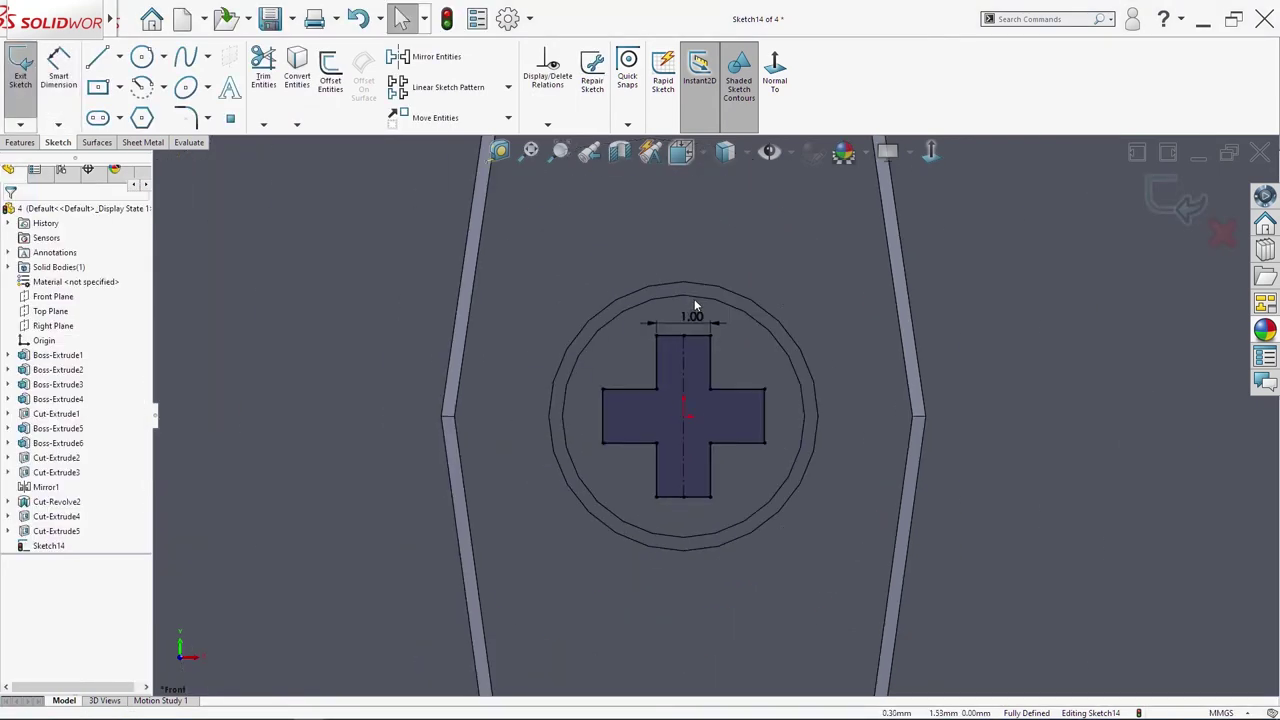
click(24, 143)
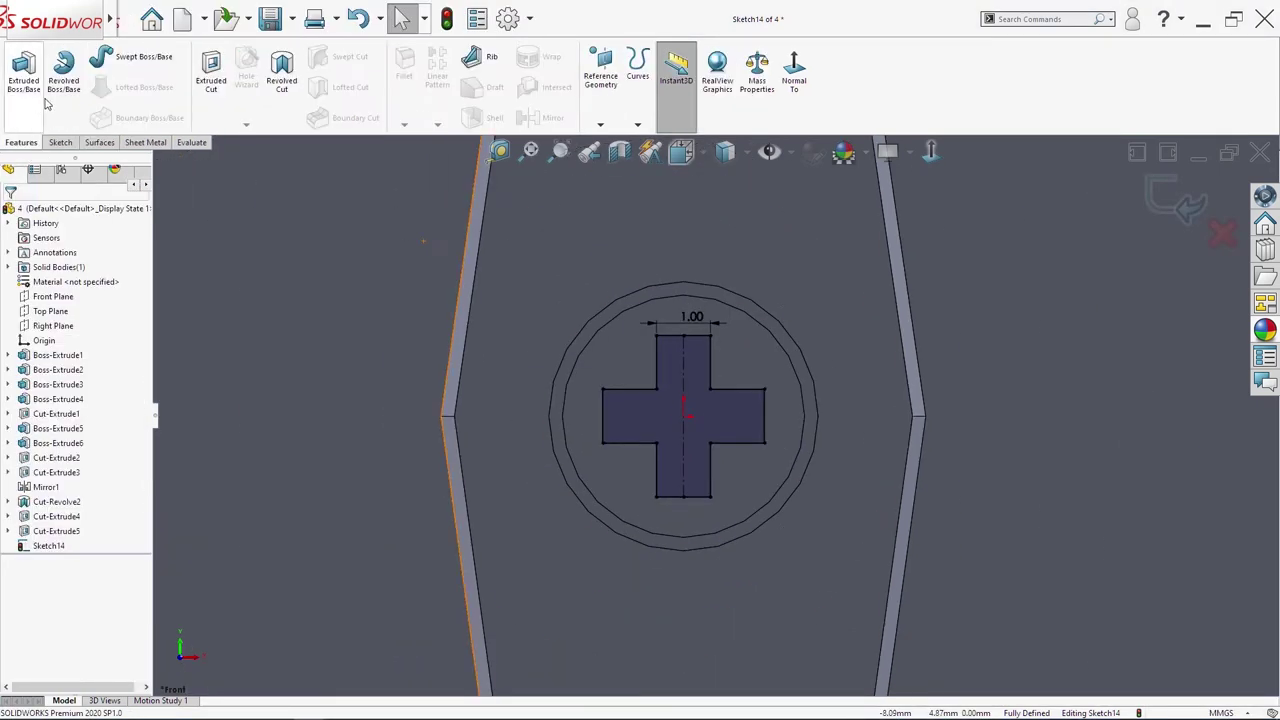
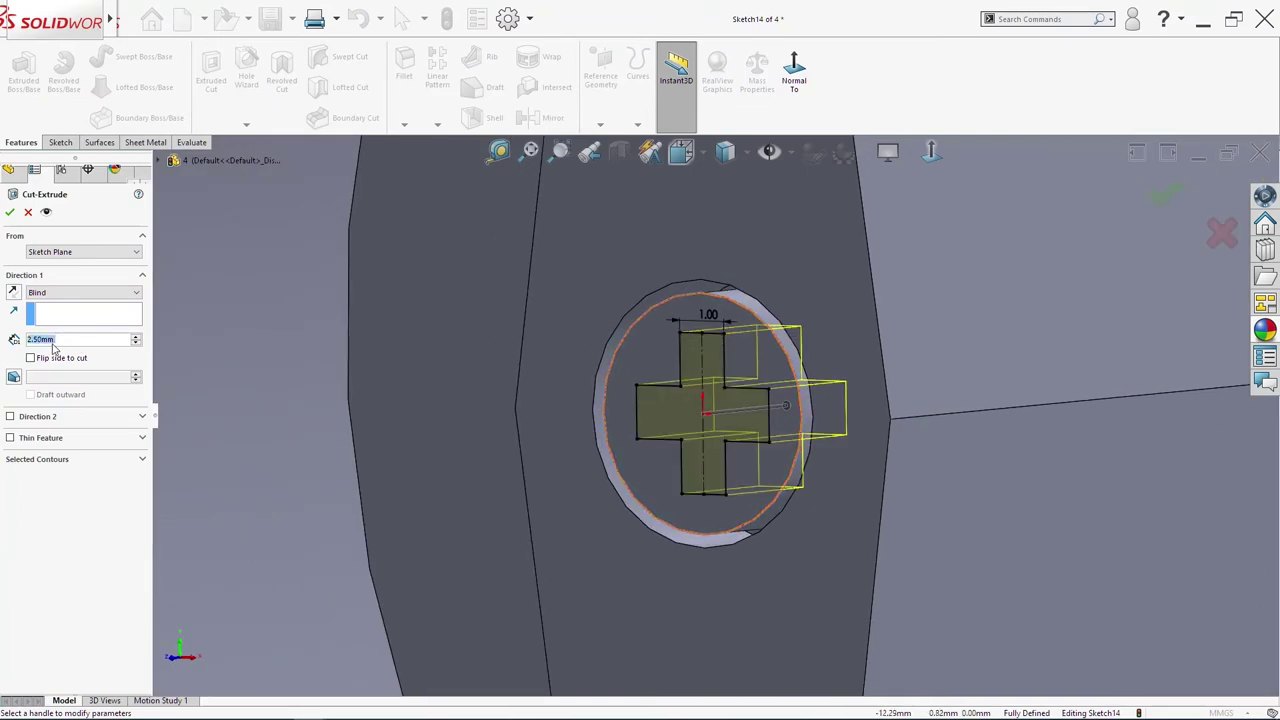
click(13, 377)
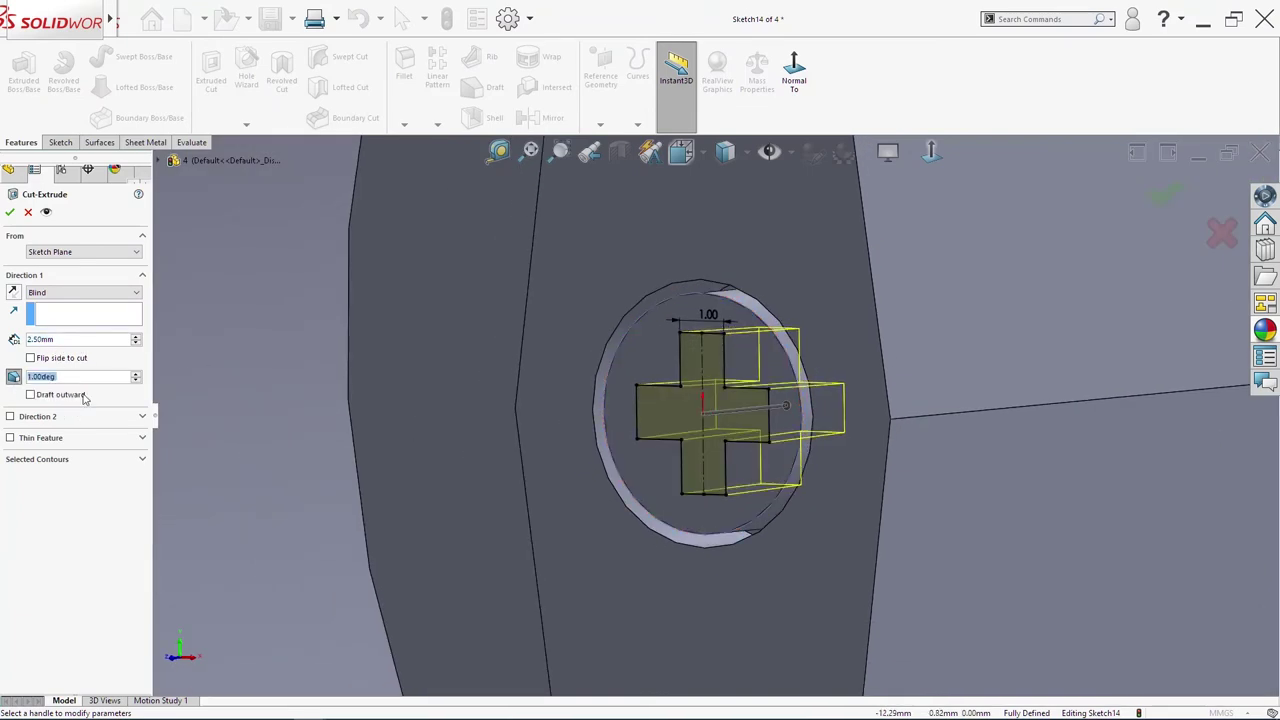
text(4)
key(Return)
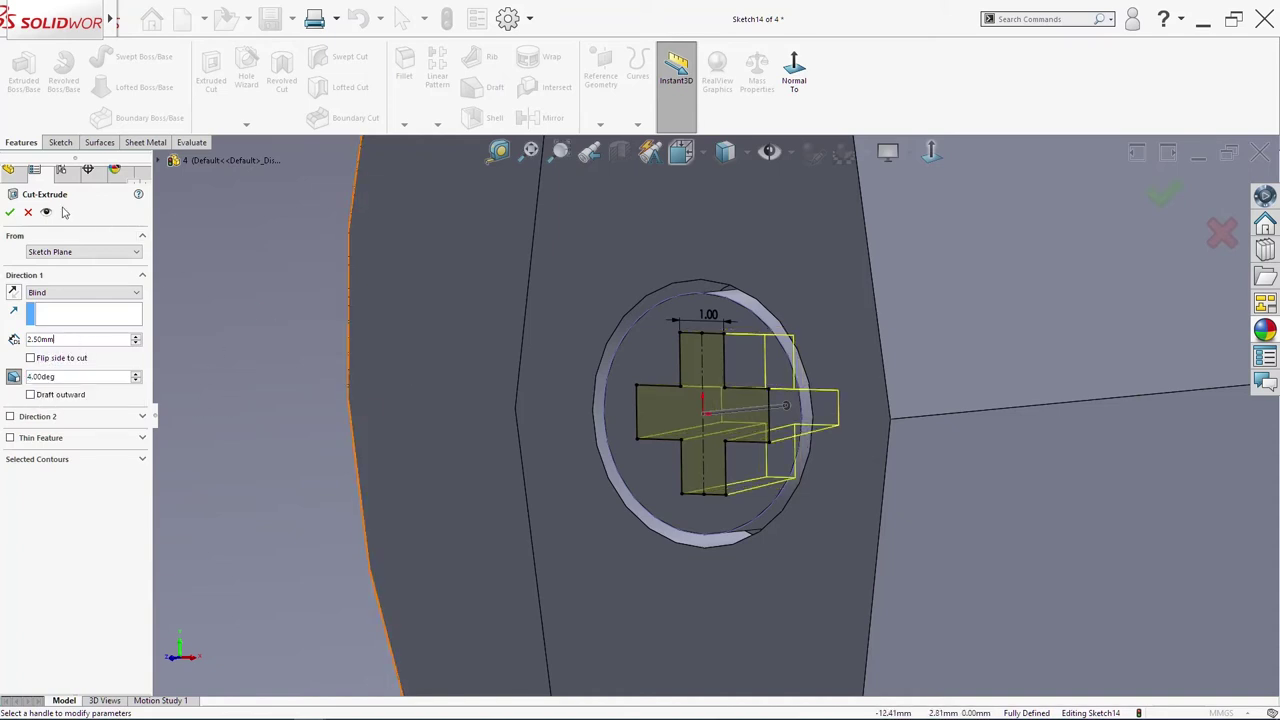
click(11, 214)
click(257, 342)
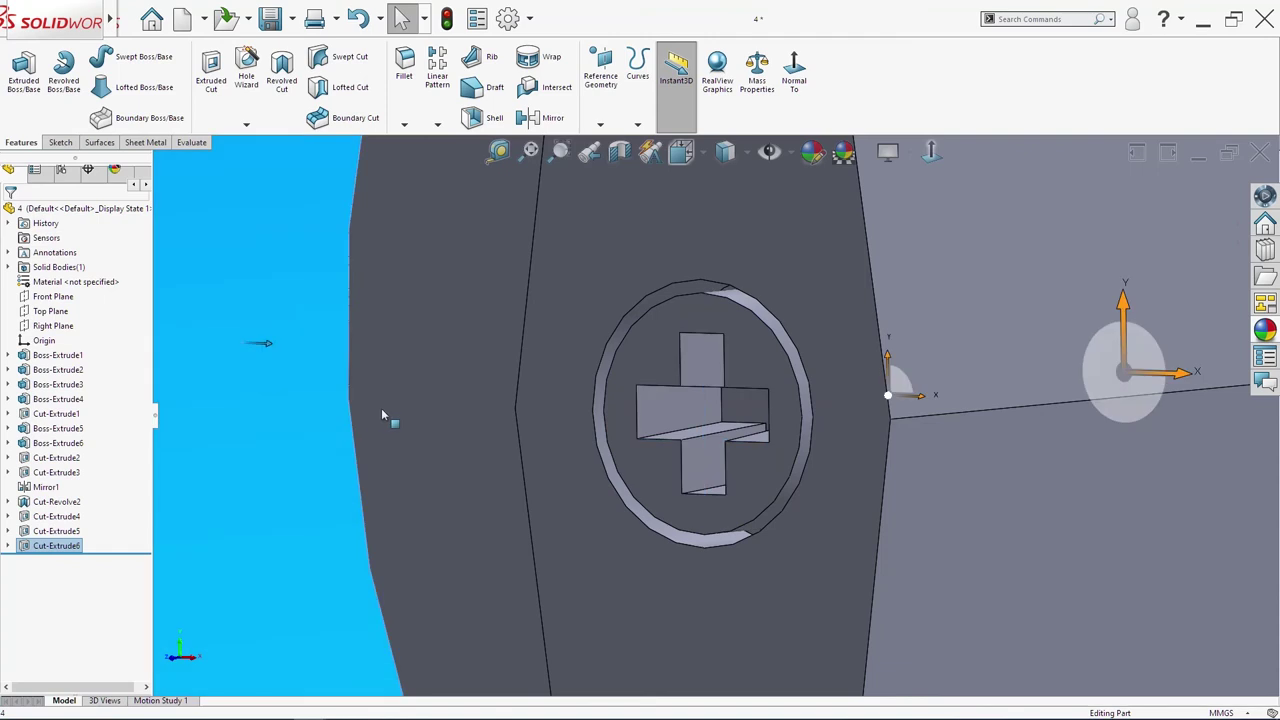
scroll(798, 484, up, 4)
key(Escape)
Step: Fillet the outer circular edge of the screw head around the cross with a 0.5 mm radius
mouse_move(763, 465)
middle_down()
mouse_move(791, 453)
mouse_move(823, 463)
mouse_move(784, 462)
middle_up()
scroll(789, 452, up, 8)
scroll(580, 458, down, 2)
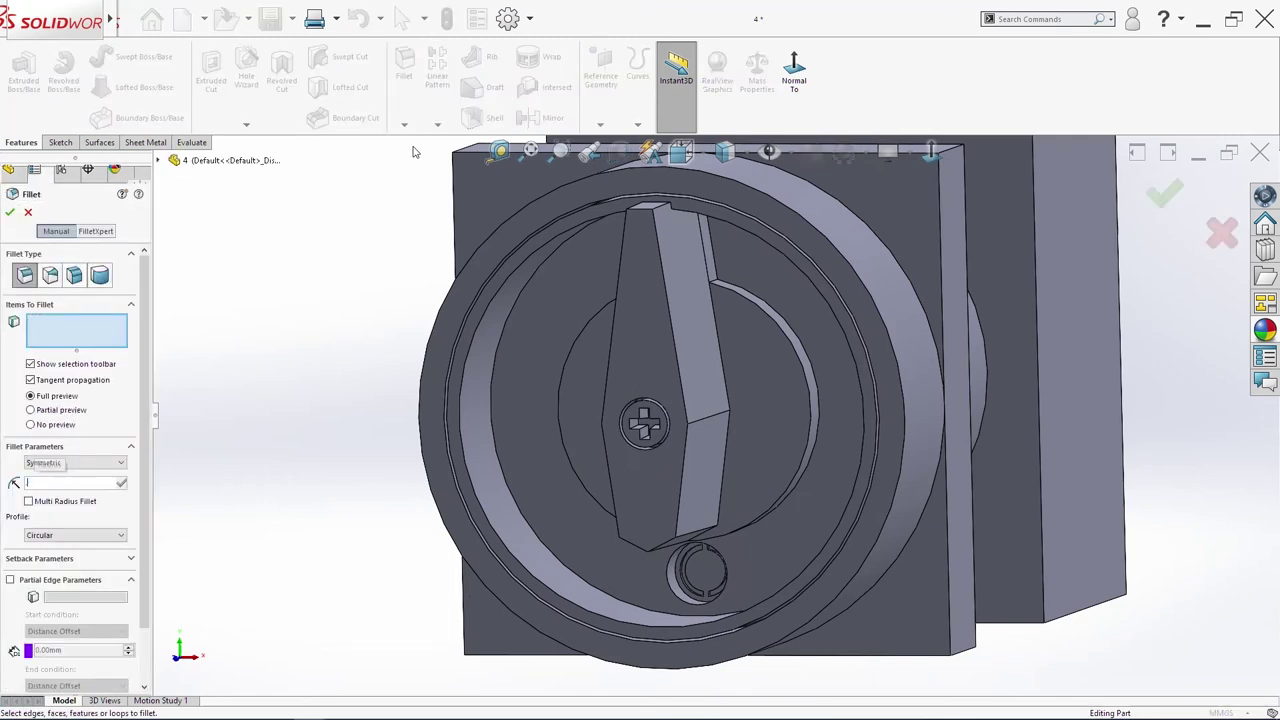
scroll(560, 440, down, 6)
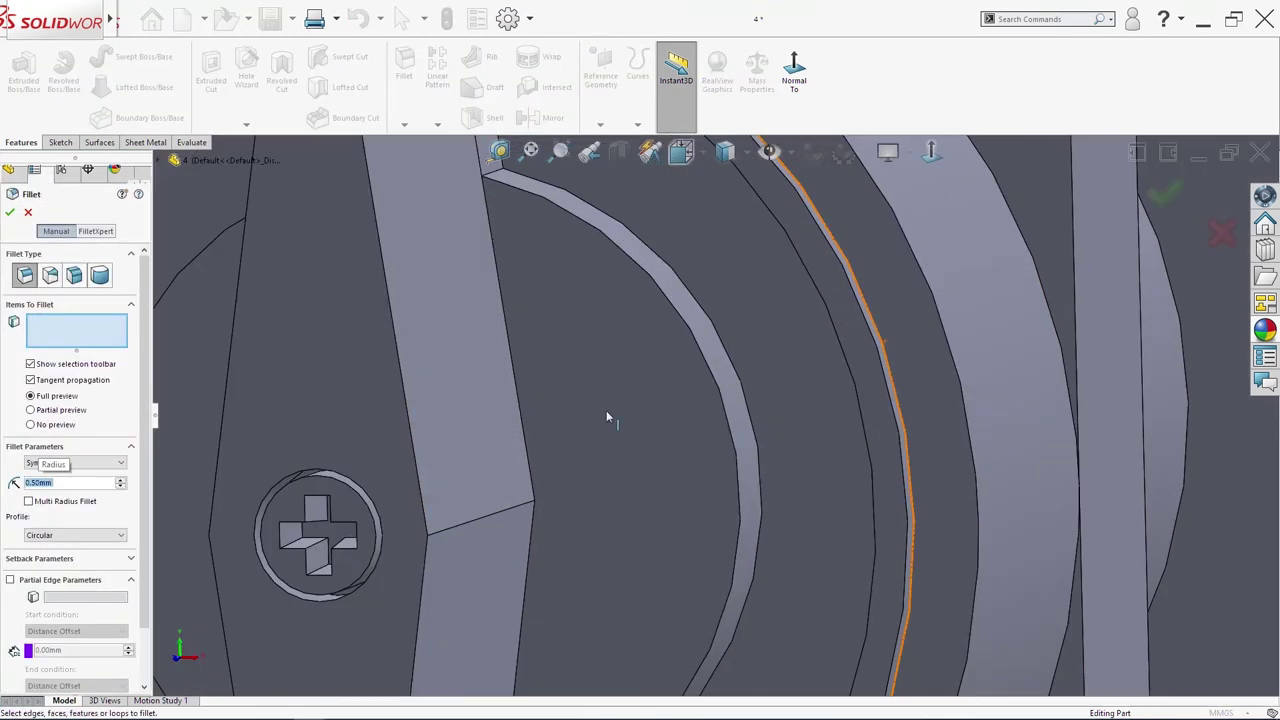
click(442, 477)
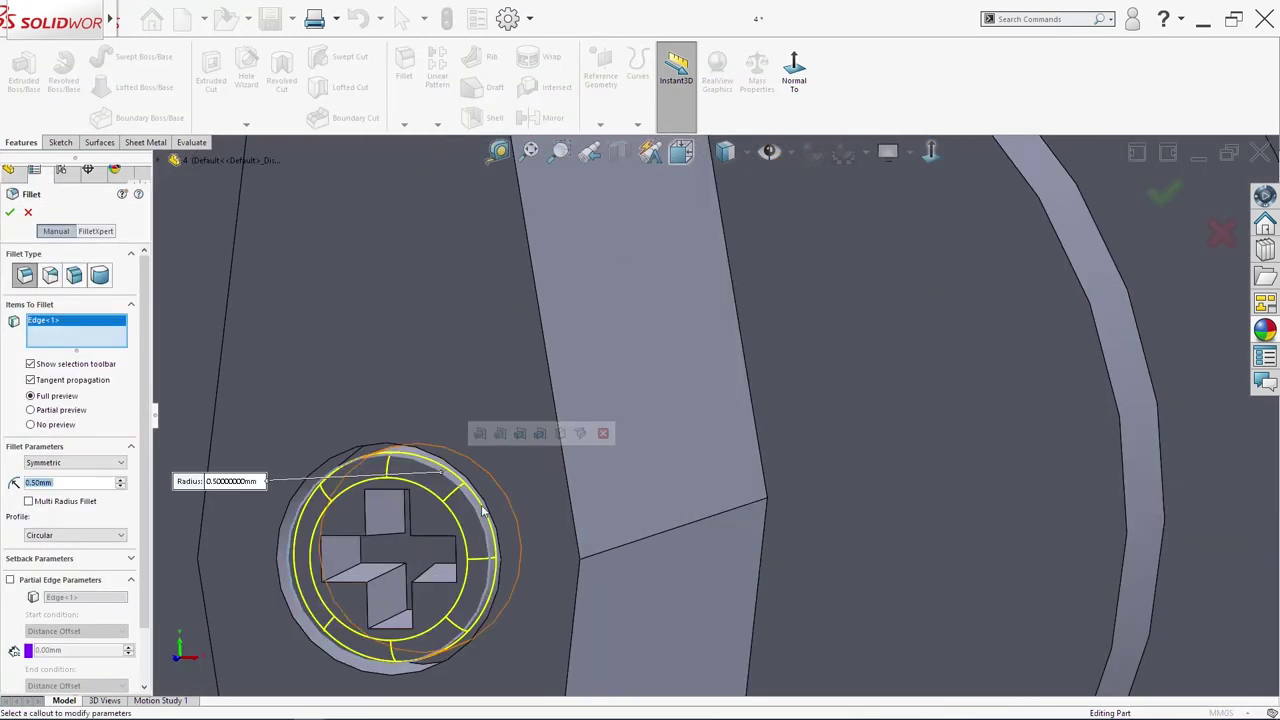
click(10, 213)
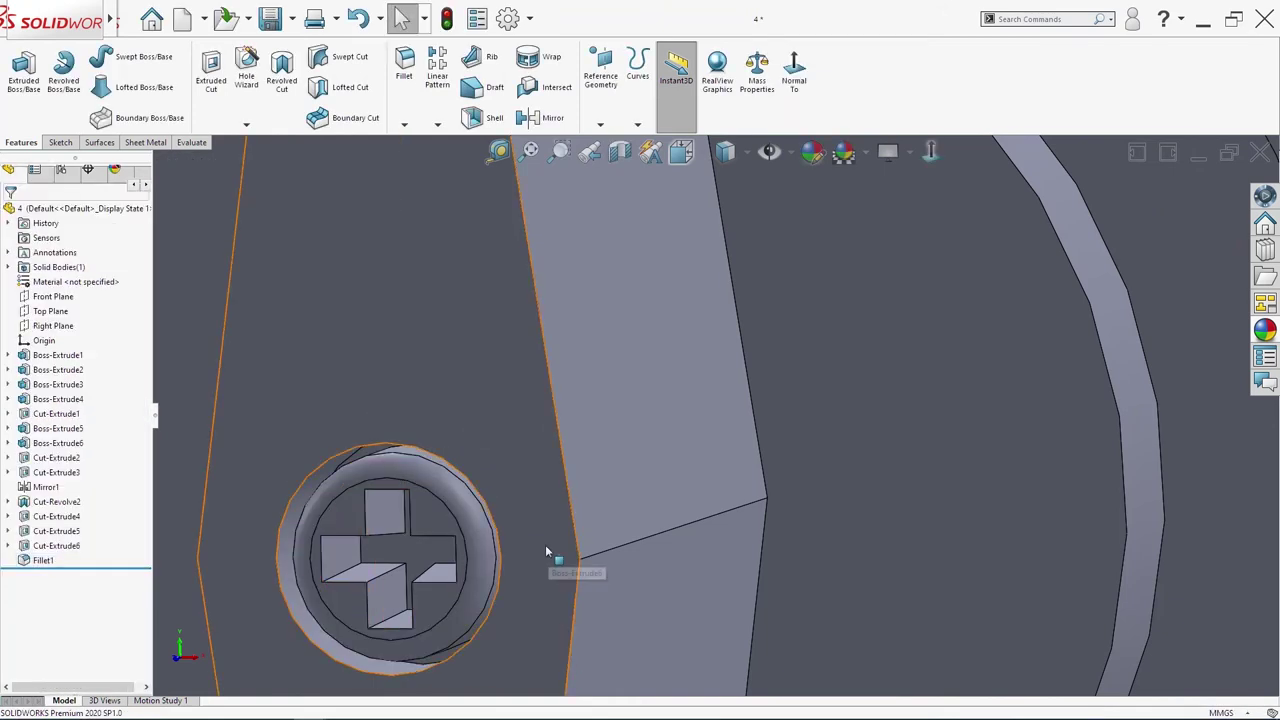
middle_drag(554, 560, 638, 530)
scroll(593, 524, up, 5)
Step: Set the screw-head fillet's radius to 1 mm and save the part
right_click(45, 560)
click(52, 404)
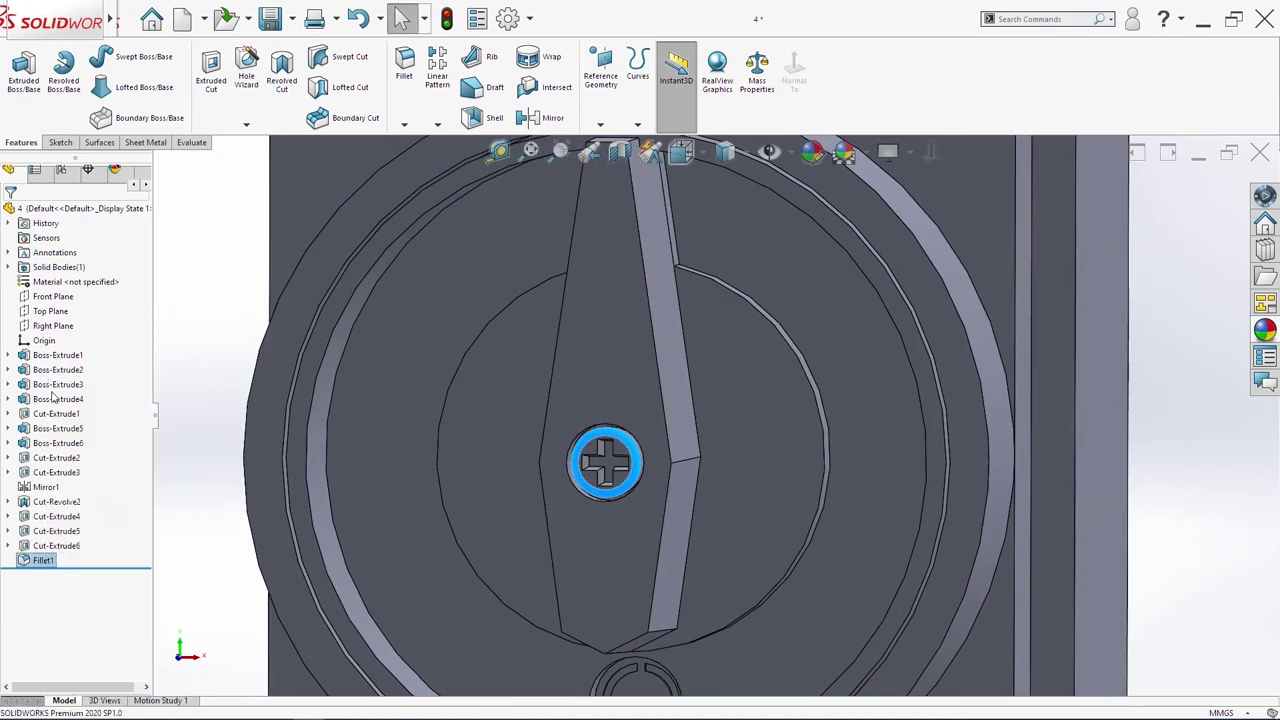
text(1)
key(Return)
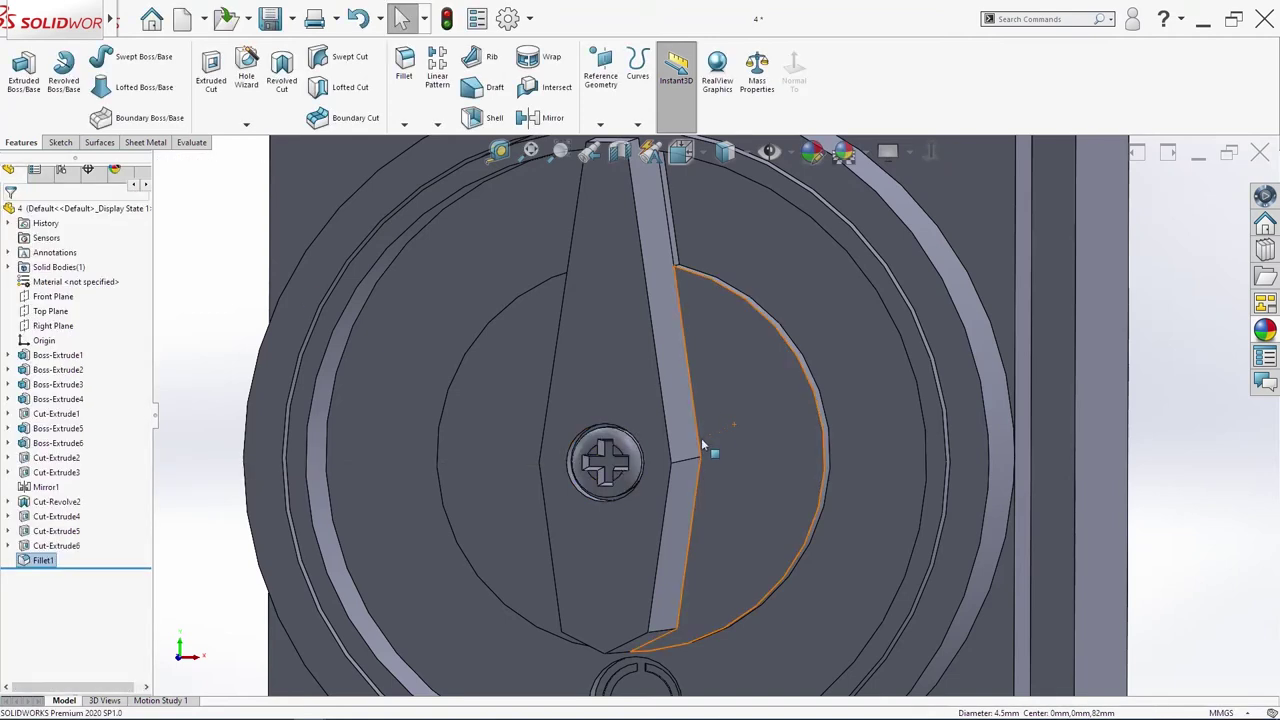
key(ctrl+7)
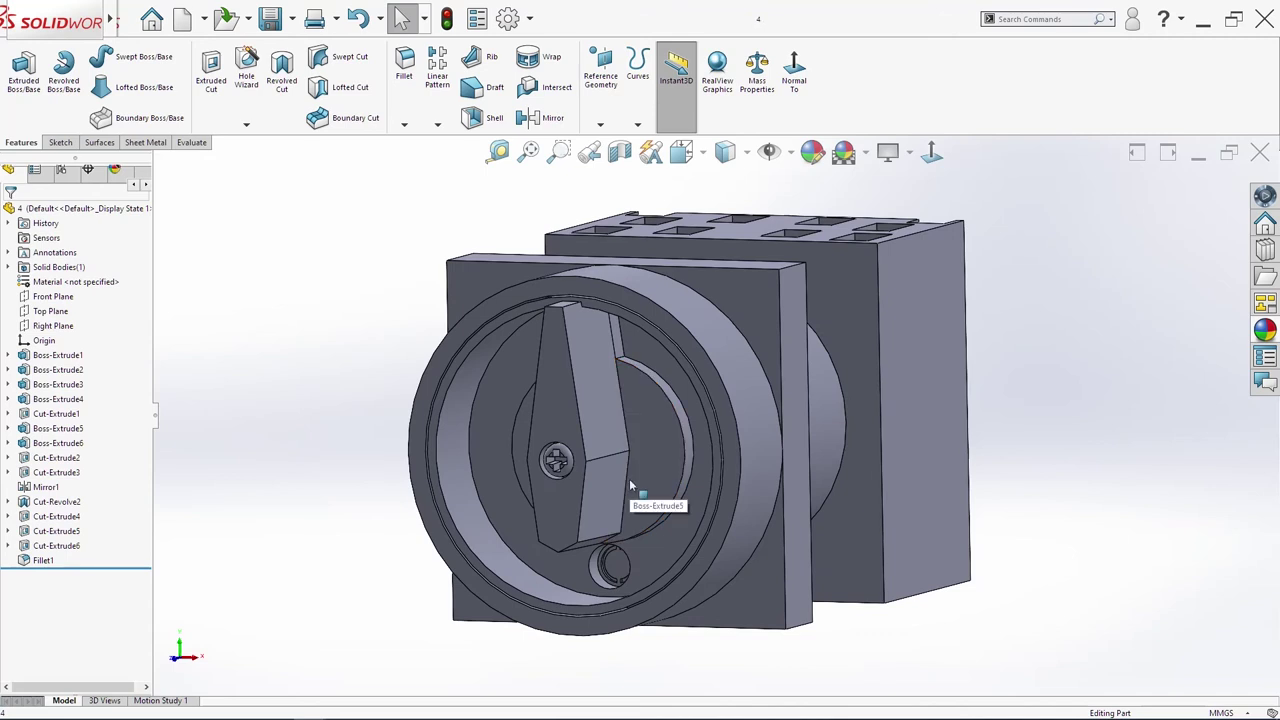
Step: Start a sketch on the rear face of the square front plate
middle_drag(639, 487, 581, 609)
click(579, 606)
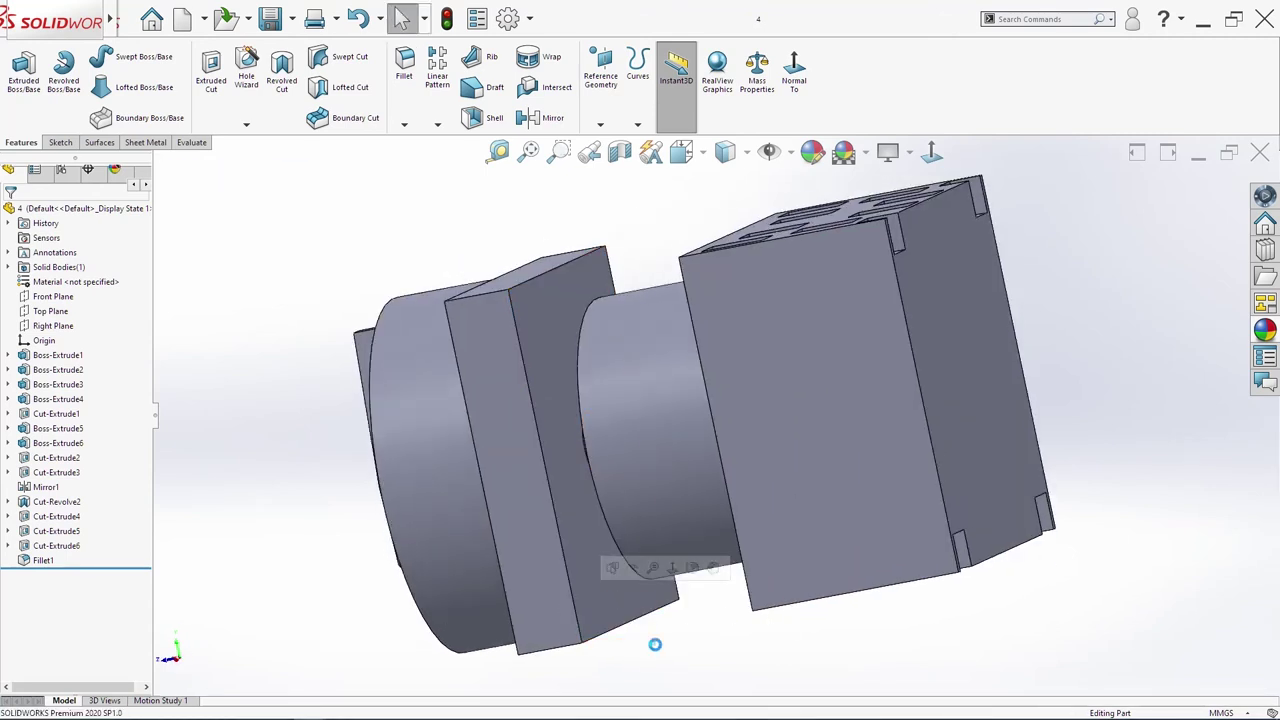
right_click(615, 607)
click(632, 544)
middle_drag(632, 544, 686, 608)
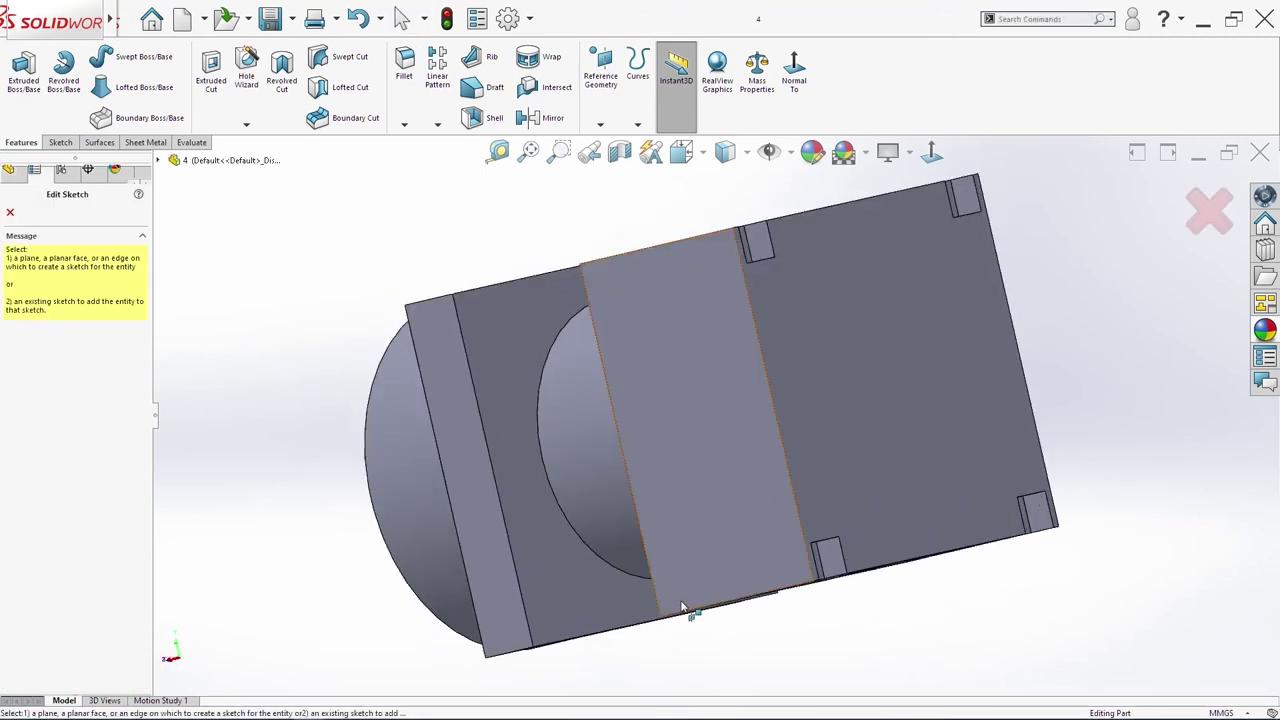
click(575, 596)
key(s)
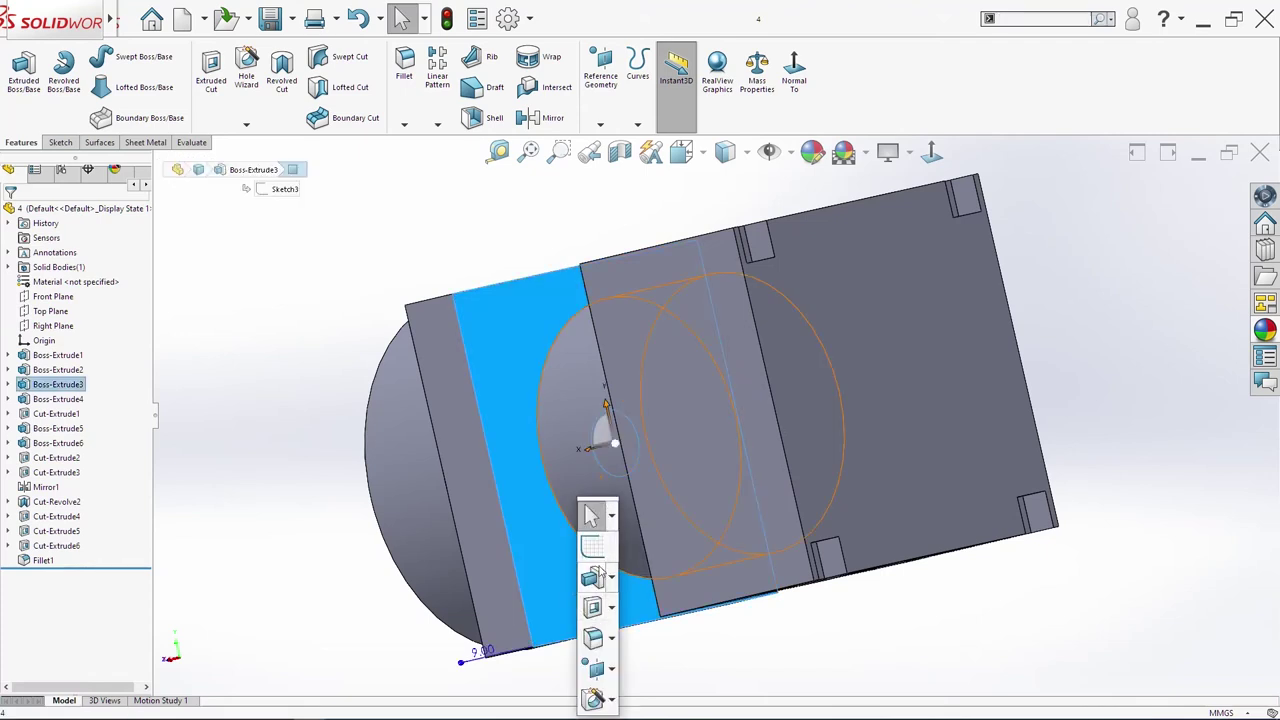
click(592, 545)
Step: Sketch a circle near the lower corner of the plate's rear face and dimension its diameter to 5 mm
key(s)
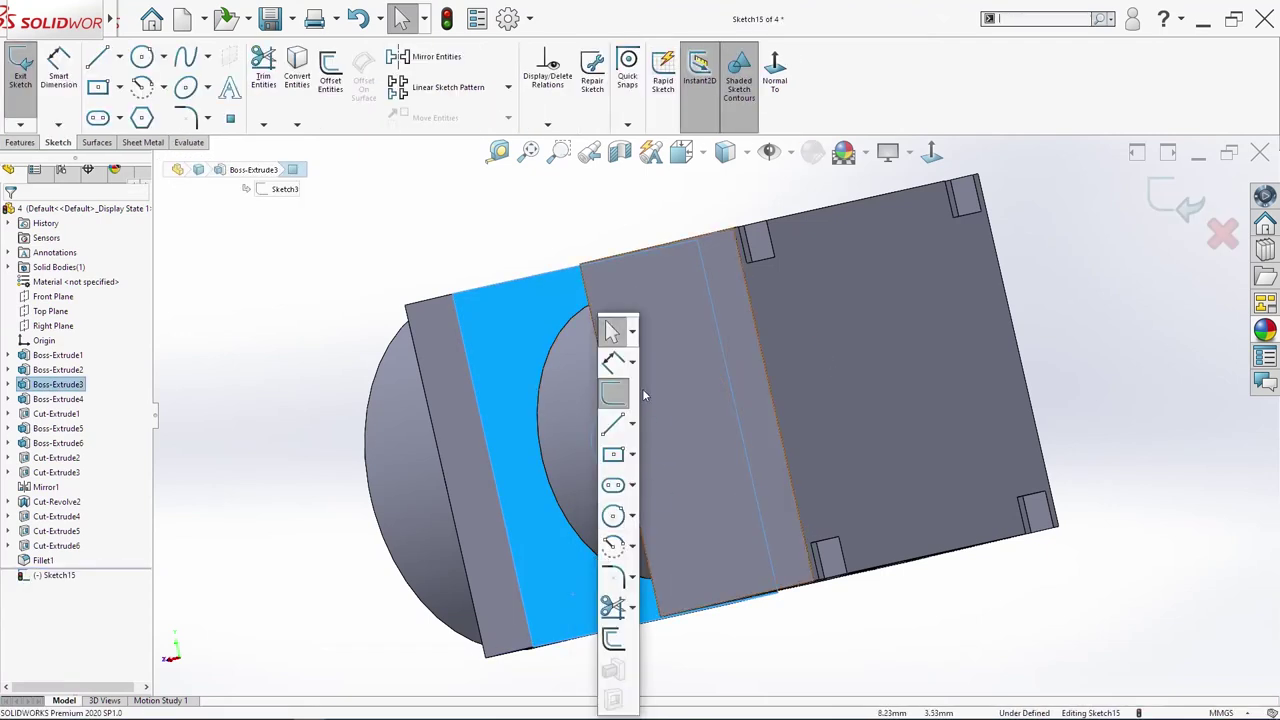
click(613, 515)
click(555, 608)
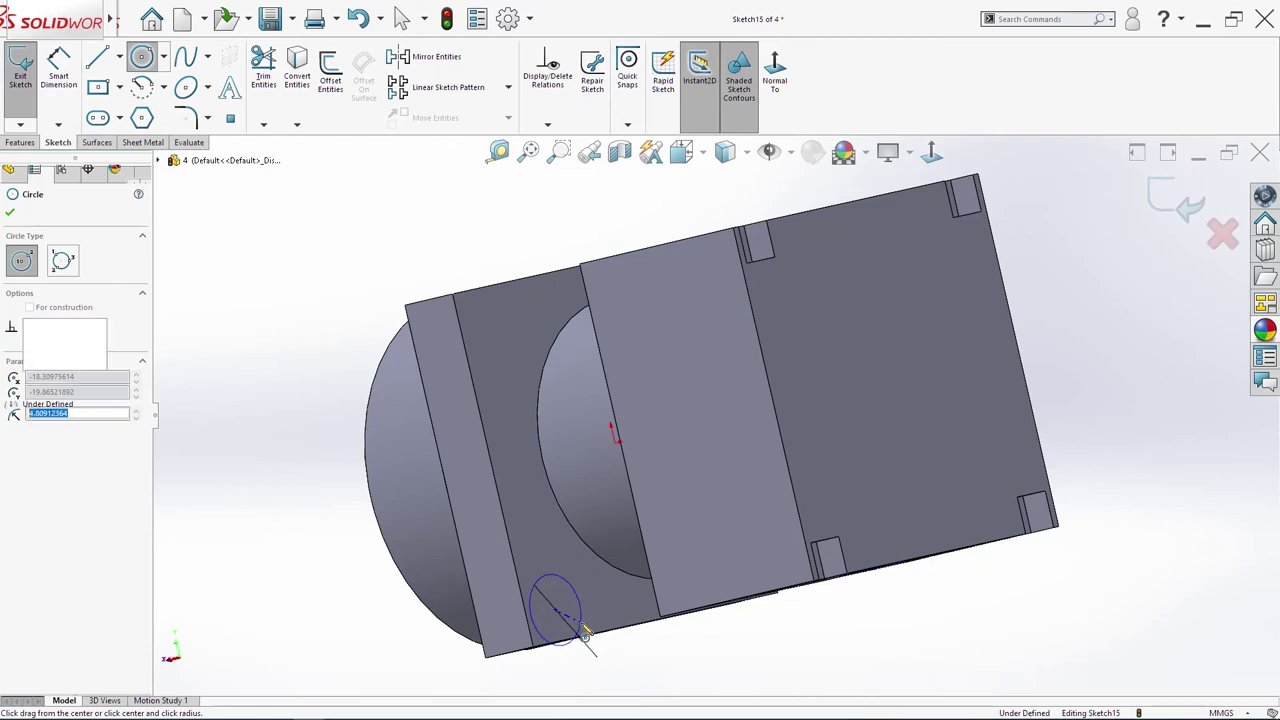
click(579, 606)
key(s)
click(606, 365)
click(579, 620)
click(608, 612)
click(611, 610)
text(5)
key(Return)
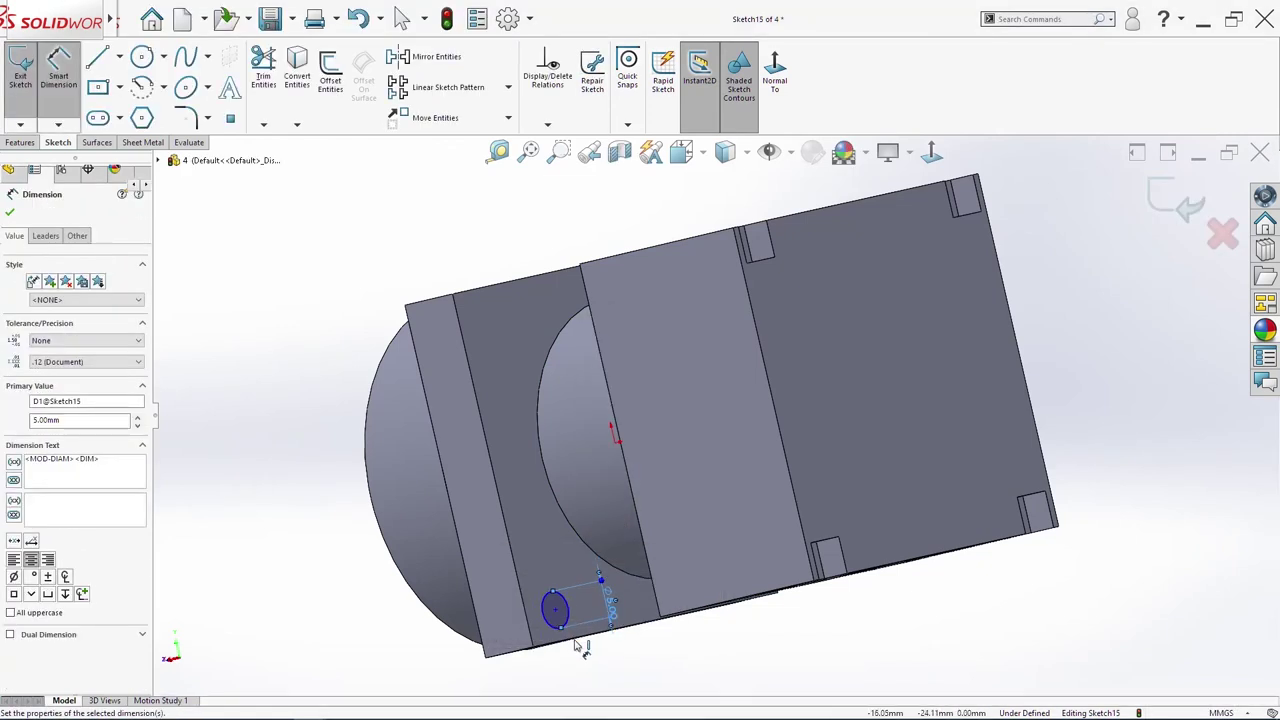
Step: Dimension the circle's center 5 mm from the plate's bottom edge
click(557, 611)
click(577, 638)
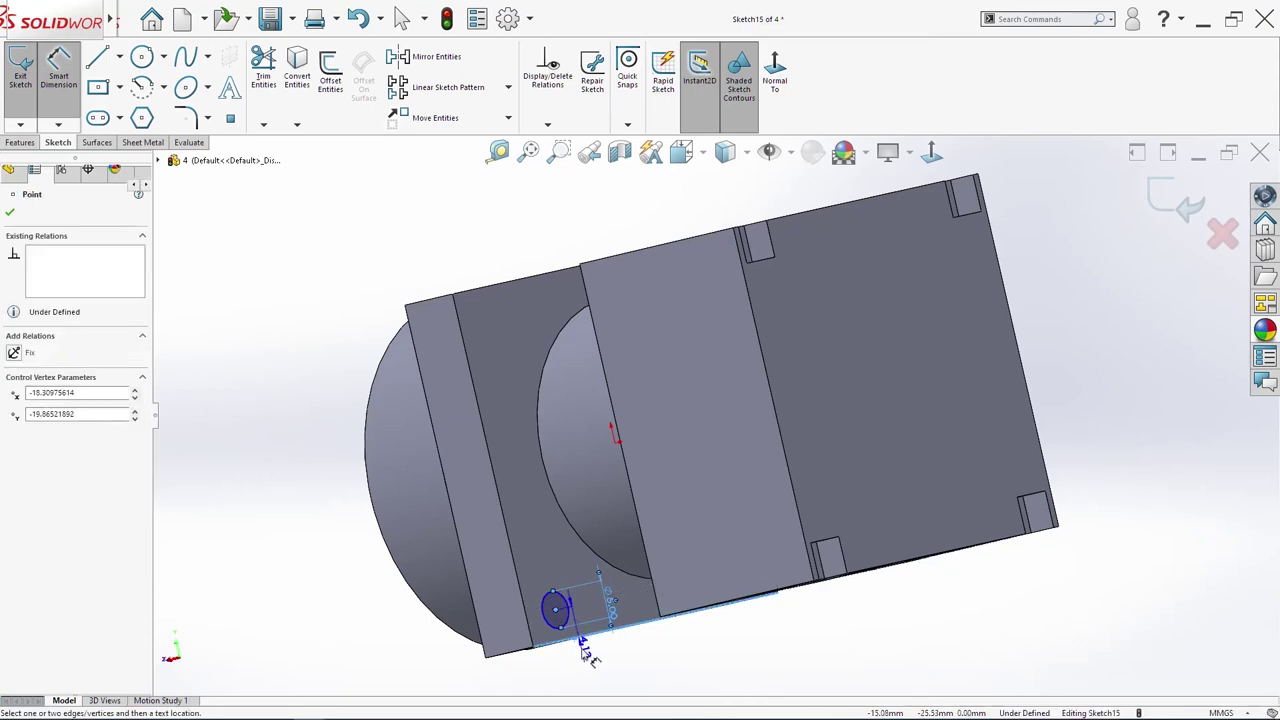
click(586, 648)
text(s)
key(Return)
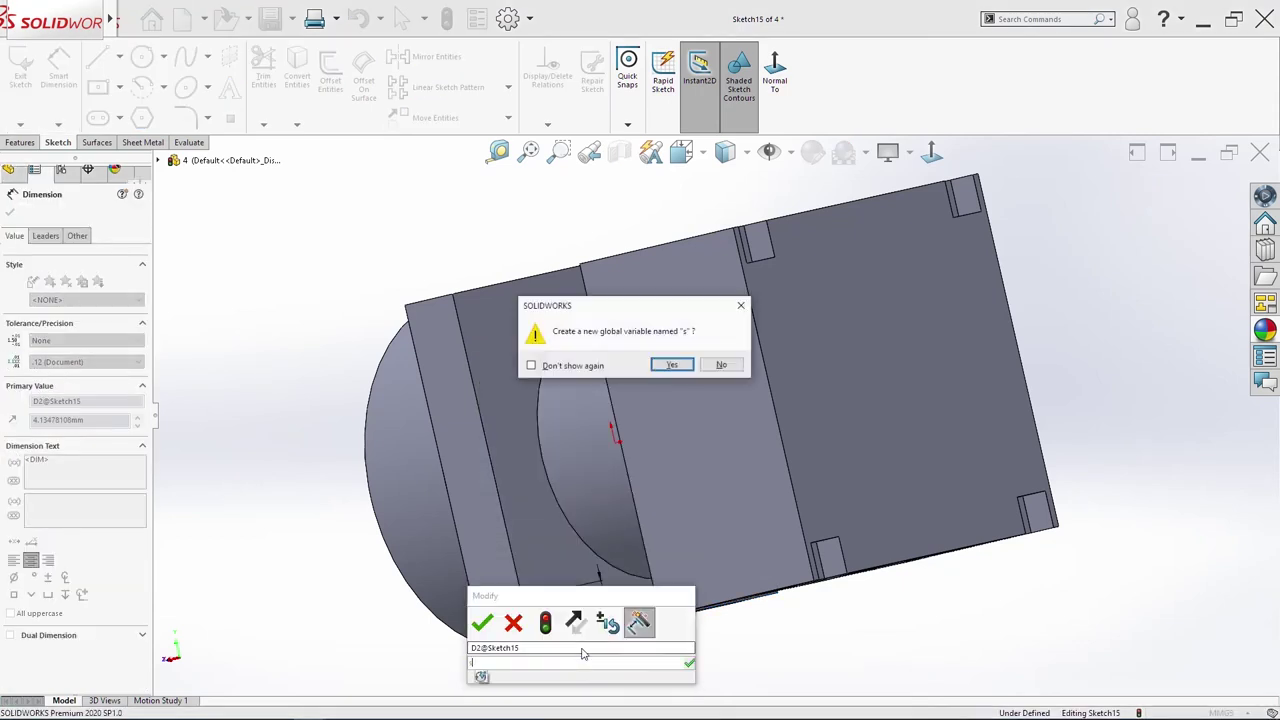
click(722, 365)
click(515, 650)
key(Escape)
click(484, 665)
drag(484, 665, 455, 667)
text(5)
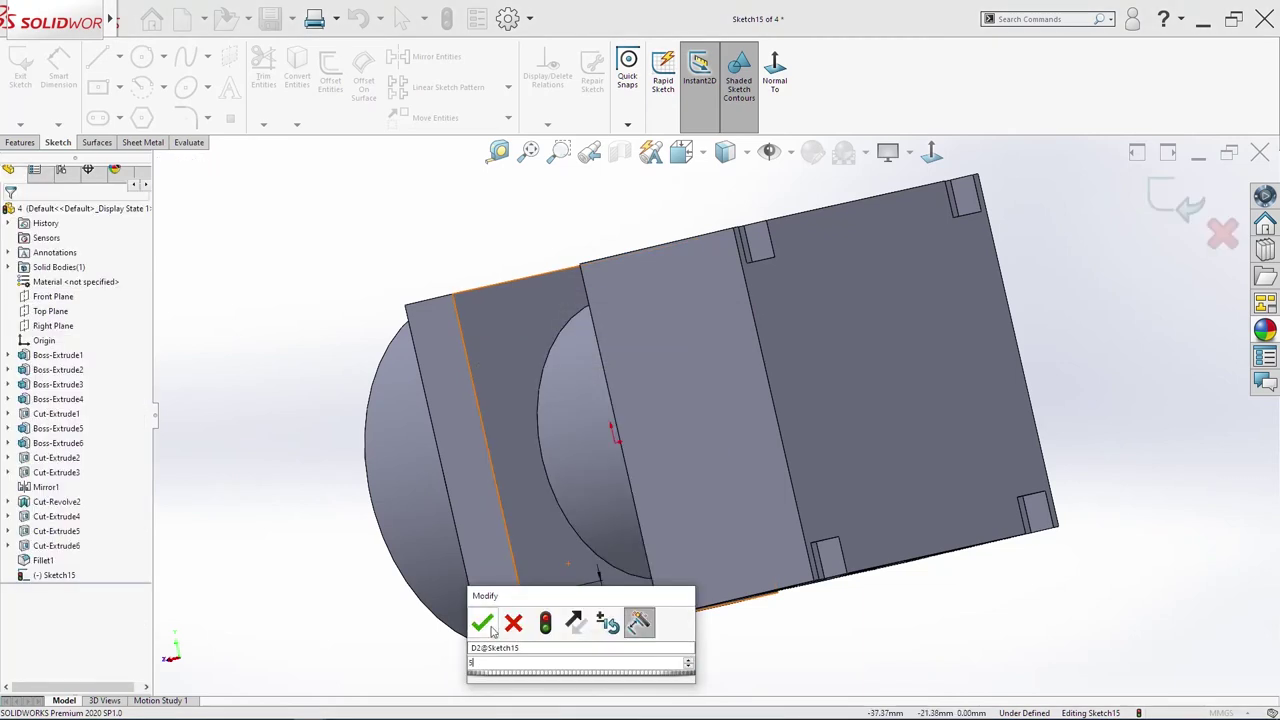
click(482, 623)
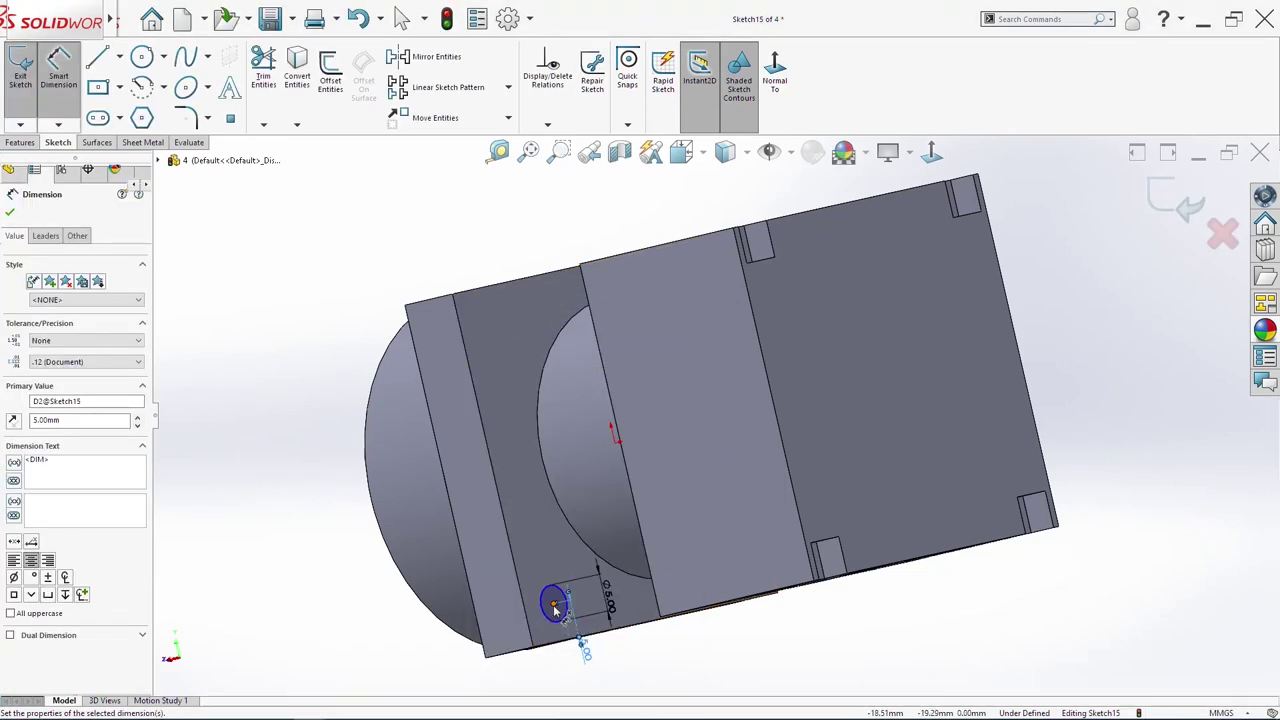
Step: Dimension the circle's center 5 mm from the plate's nearest side edge
key(Escape)
key(s)
click(549, 363)
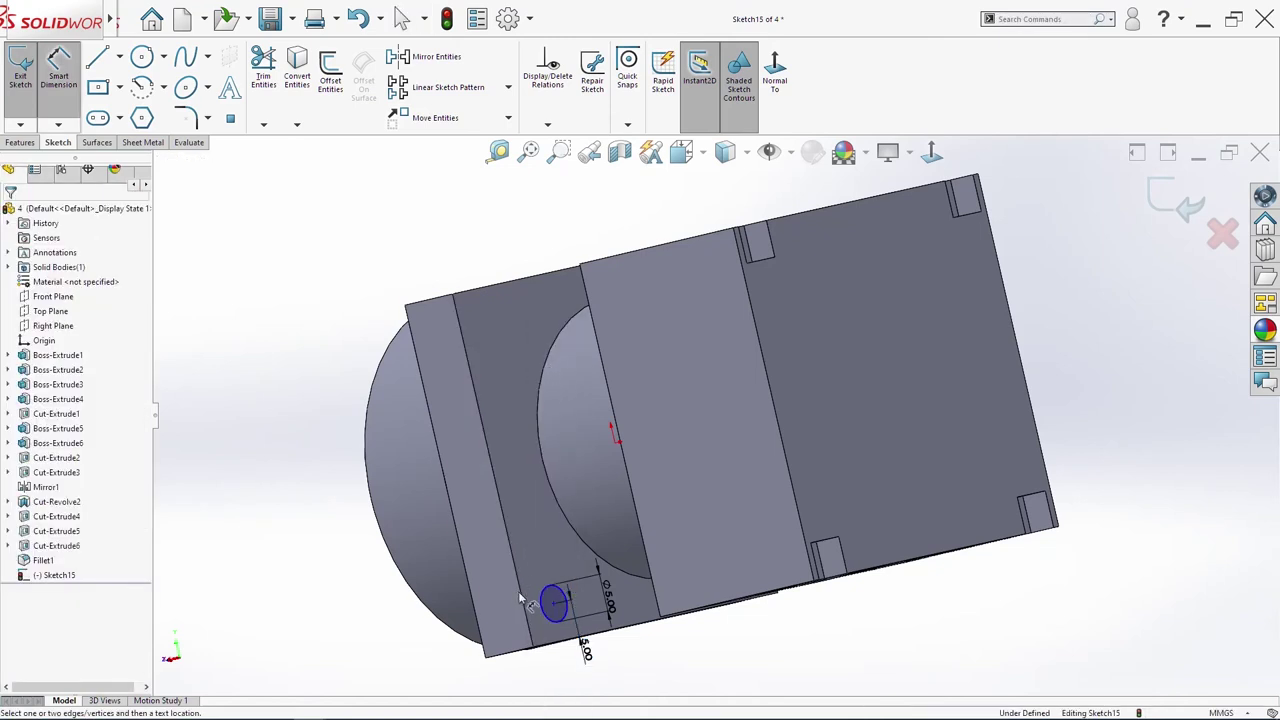
click(556, 603)
click(533, 668)
click(567, 658)
key(Return)
key(Escape)
Step: Draw a horizontal centerline through the origin, extending past both sides of the plate
middle_drag(780, 686, 723, 700)
key(space)
click(594, 516)
key(s)
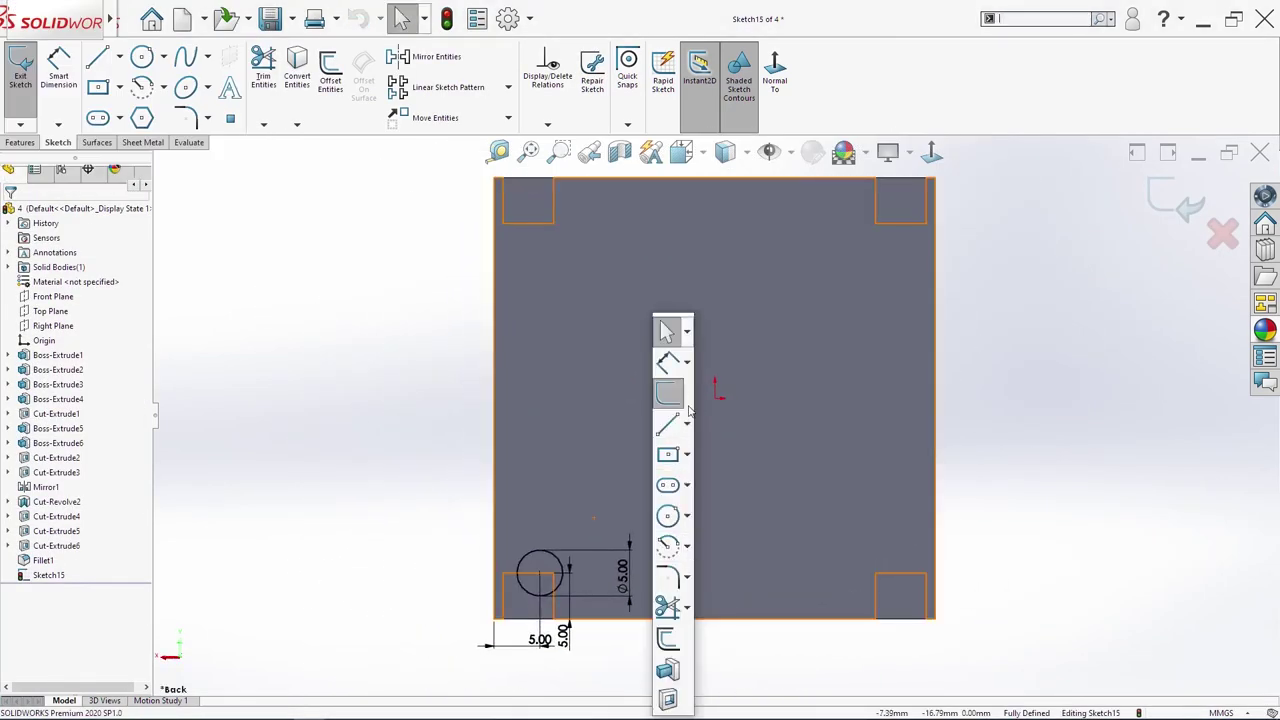
click(687, 425)
click(696, 465)
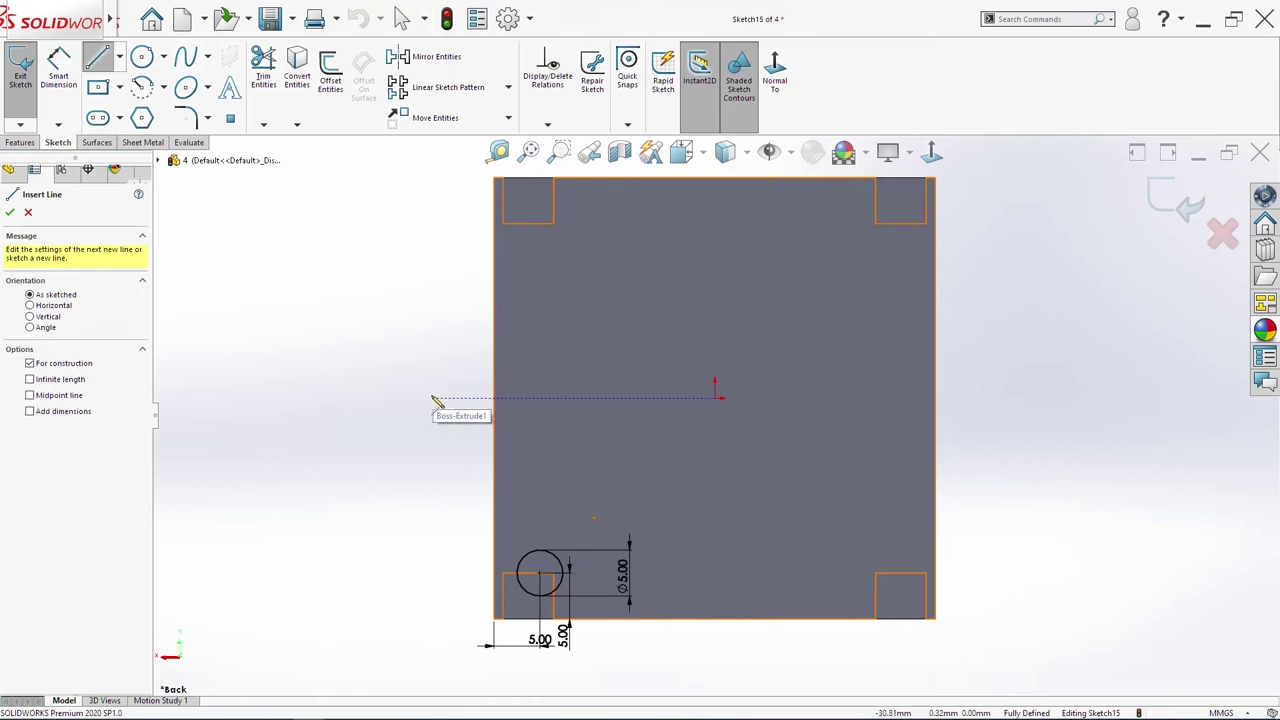
click(431, 398)
click(1061, 399)
key(Escape)
Step: Draw a vertical centerline through the origin, crossing the horizontal one inside the plate
key(s)
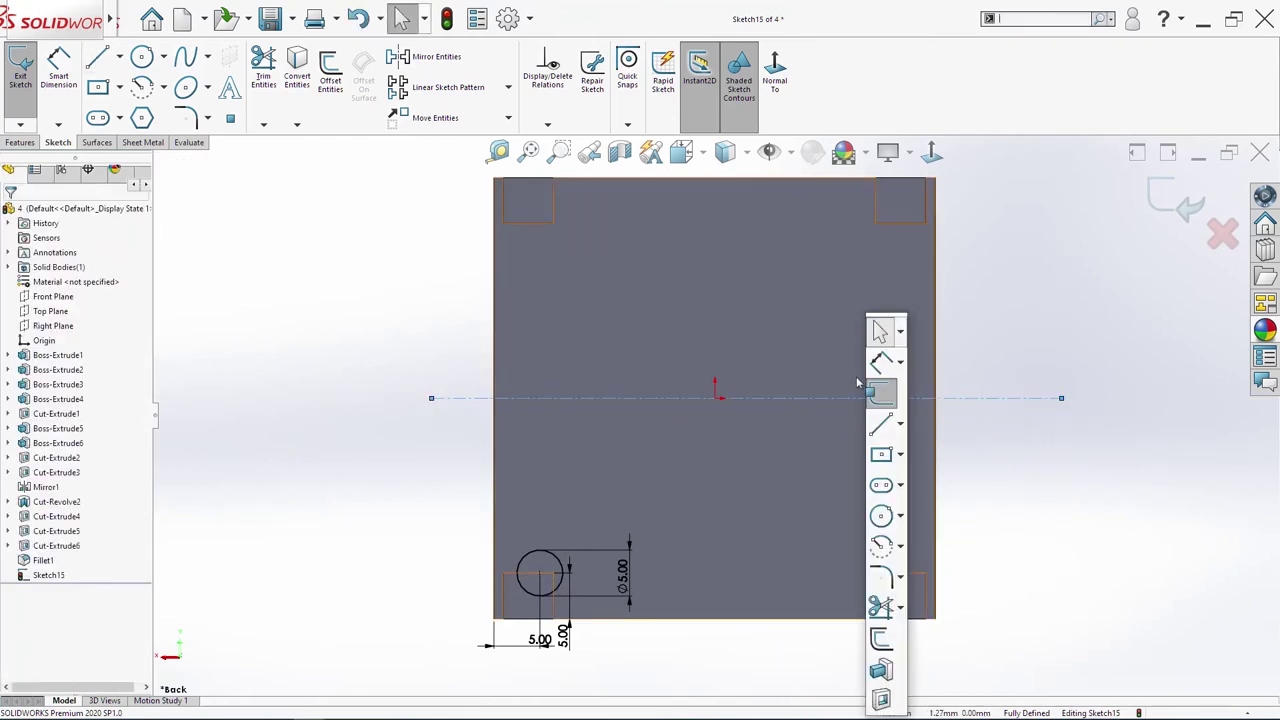
click(886, 424)
key(Escape)
key(s)
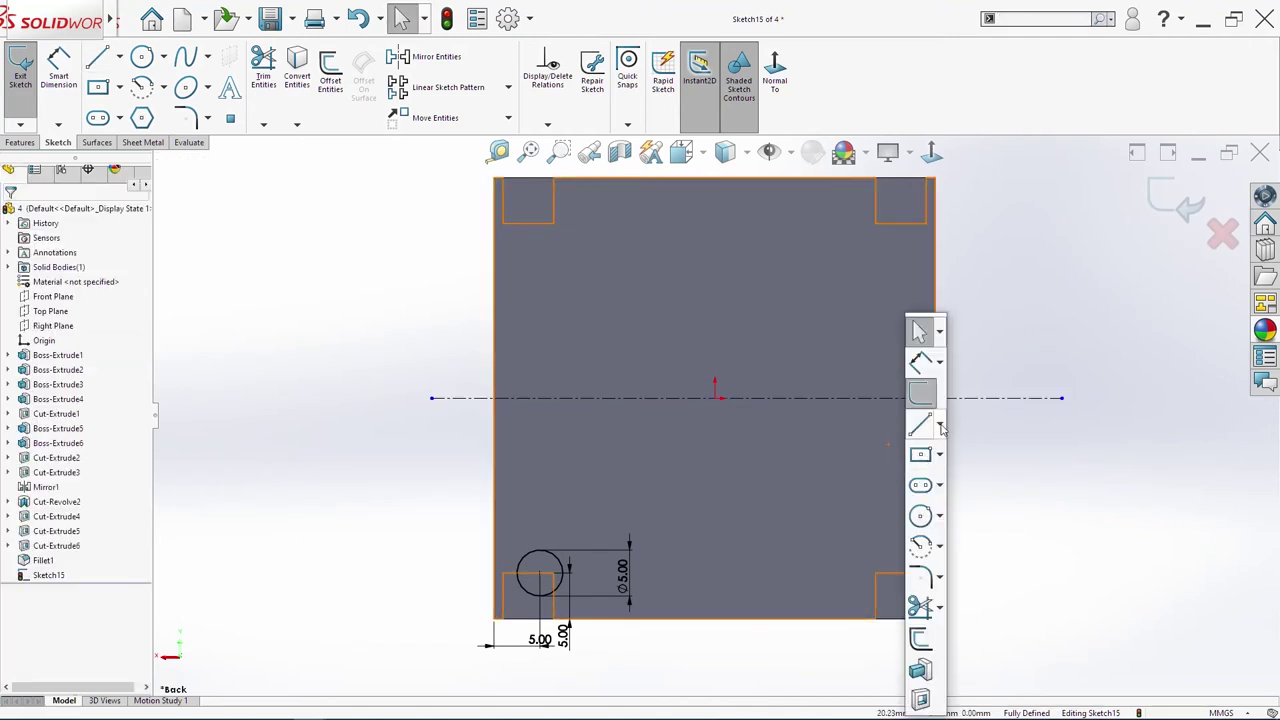
click(941, 428)
click(960, 461)
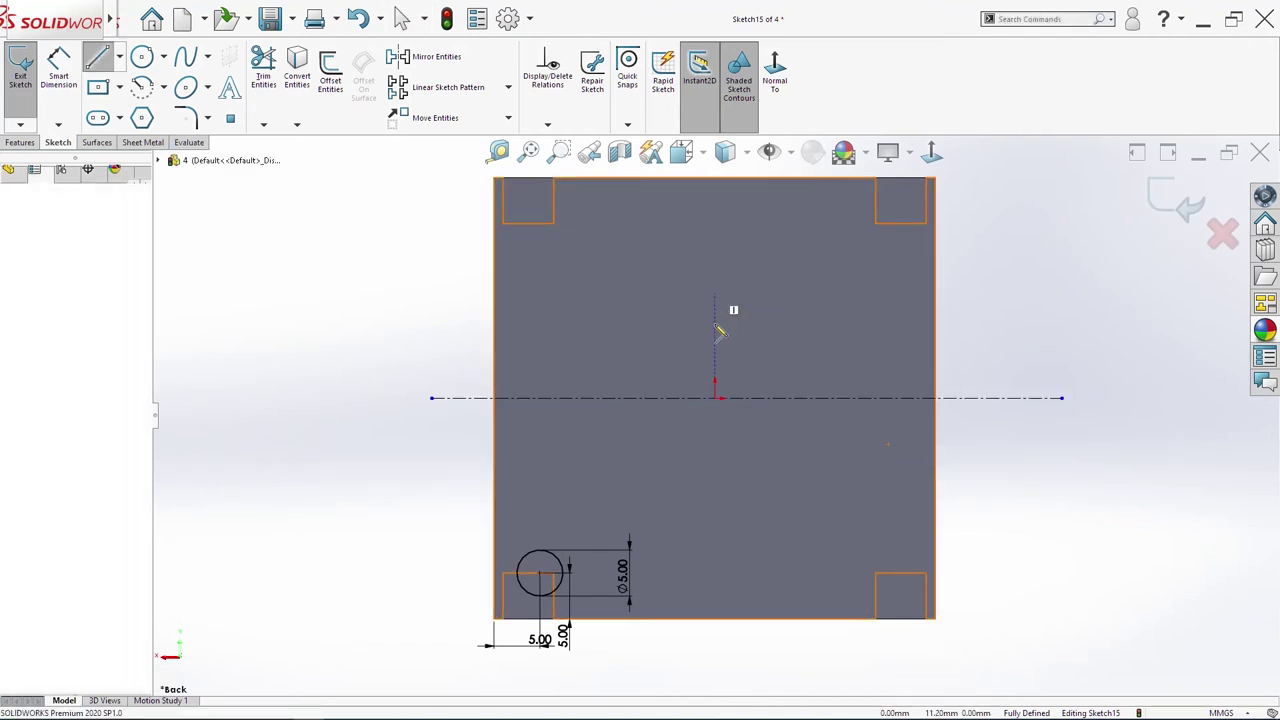
click(715, 488)
key(Escape)
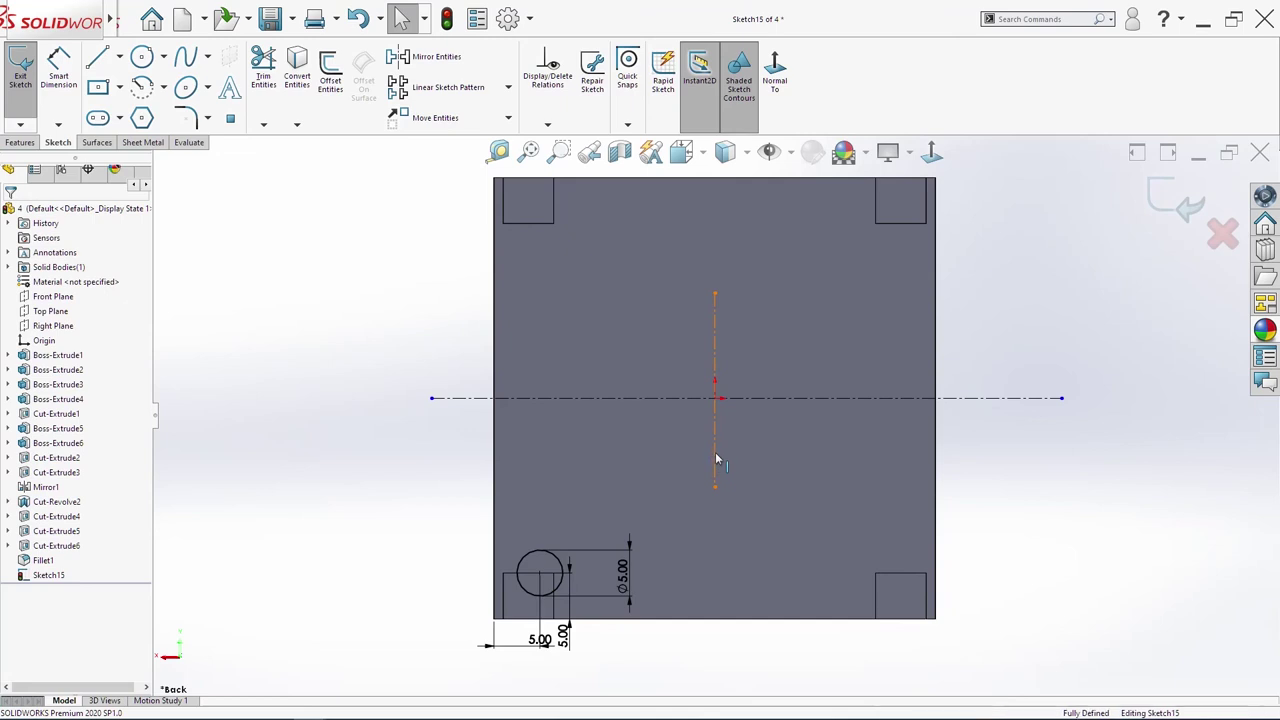
Step: Mirror the corner circle about the vertical centerline and both circles about the horizontal one to place one in each corner
click(716, 459)
drag(378, 476, 728, 668)
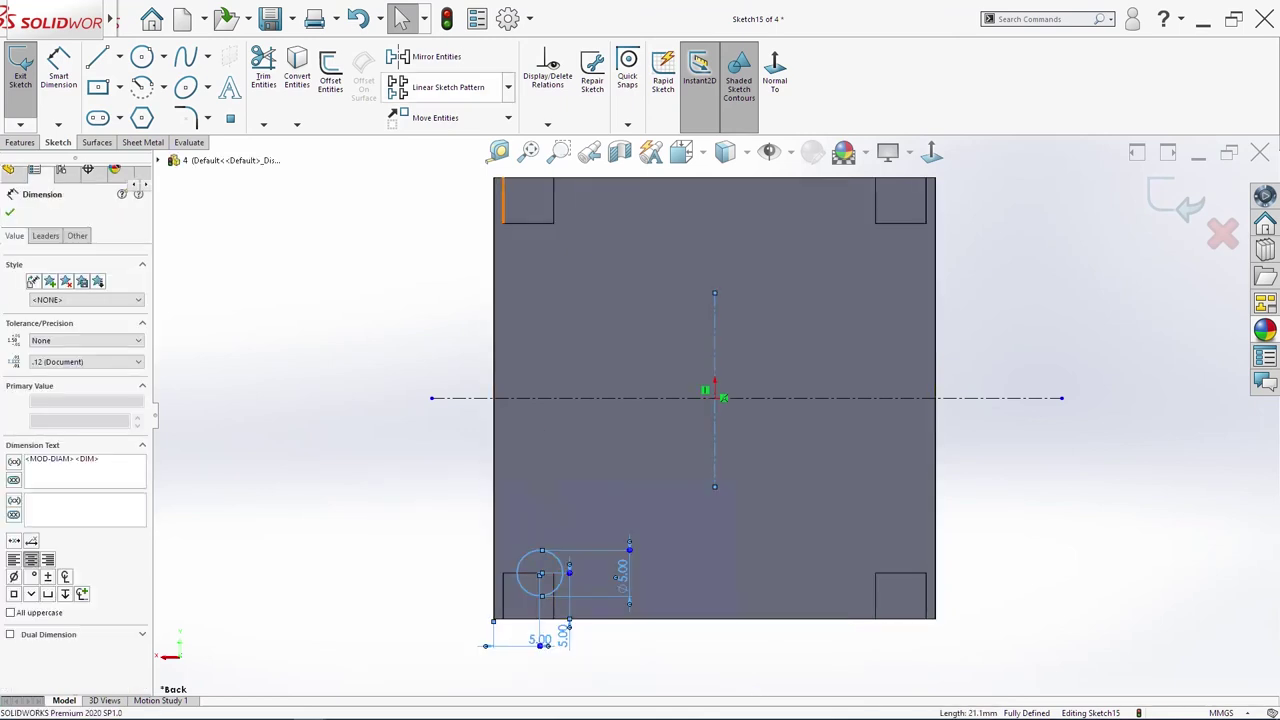
click(452, 66)
drag(343, 454, 1129, 693)
drag(984, 508, 984, 508)
ctrl+click(778, 396)
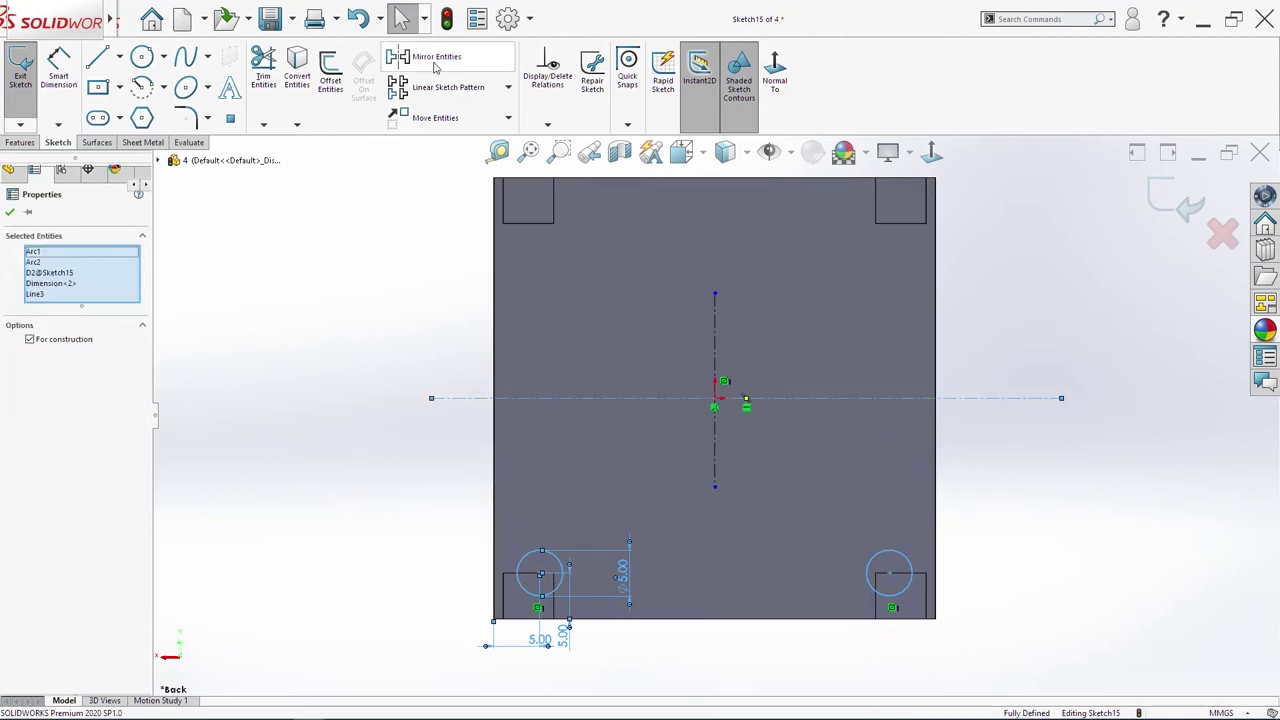
click(434, 62)
Step: Extrude-cut the four corner circles to a blind depth of 2.5 mm
key(s)
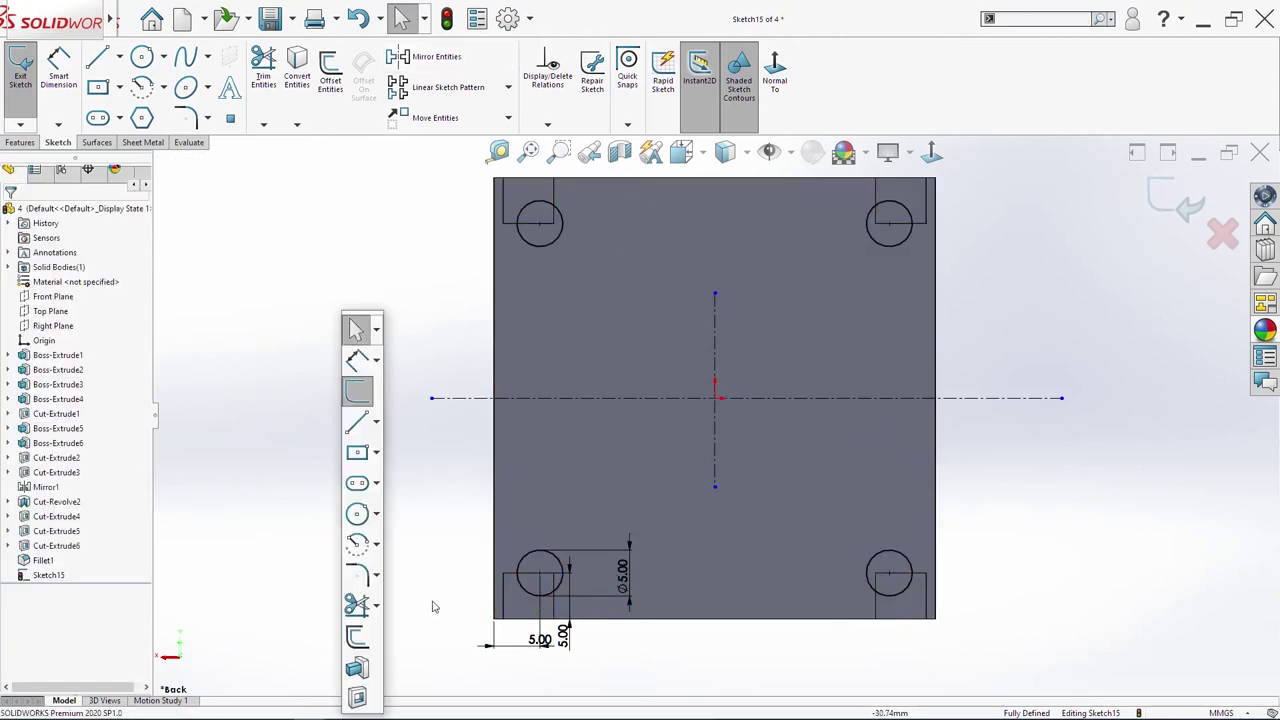
click(358, 698)
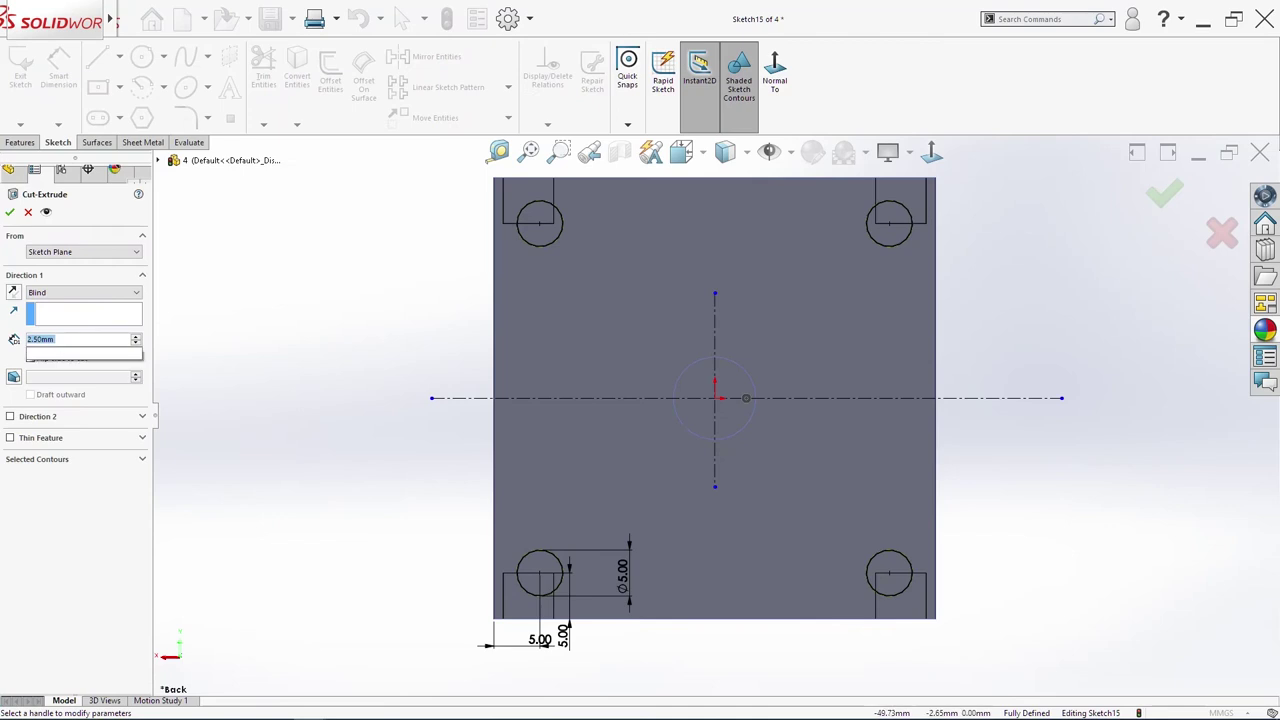
click(9, 213)
Step: Create a reference plane at 135 degrees to the Top Plane and tangent to the round collar's cylindrical face
middle_drag(250, 436, 470, 330)
click(601, 122)
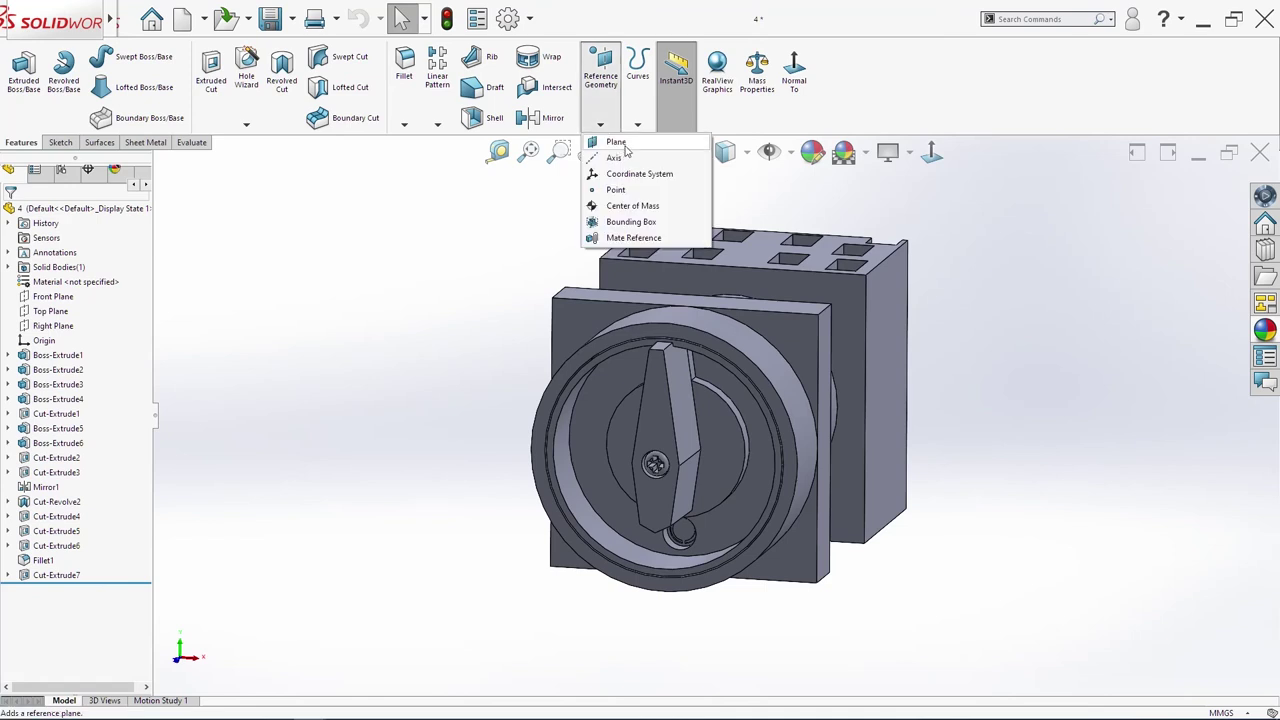
click(617, 143)
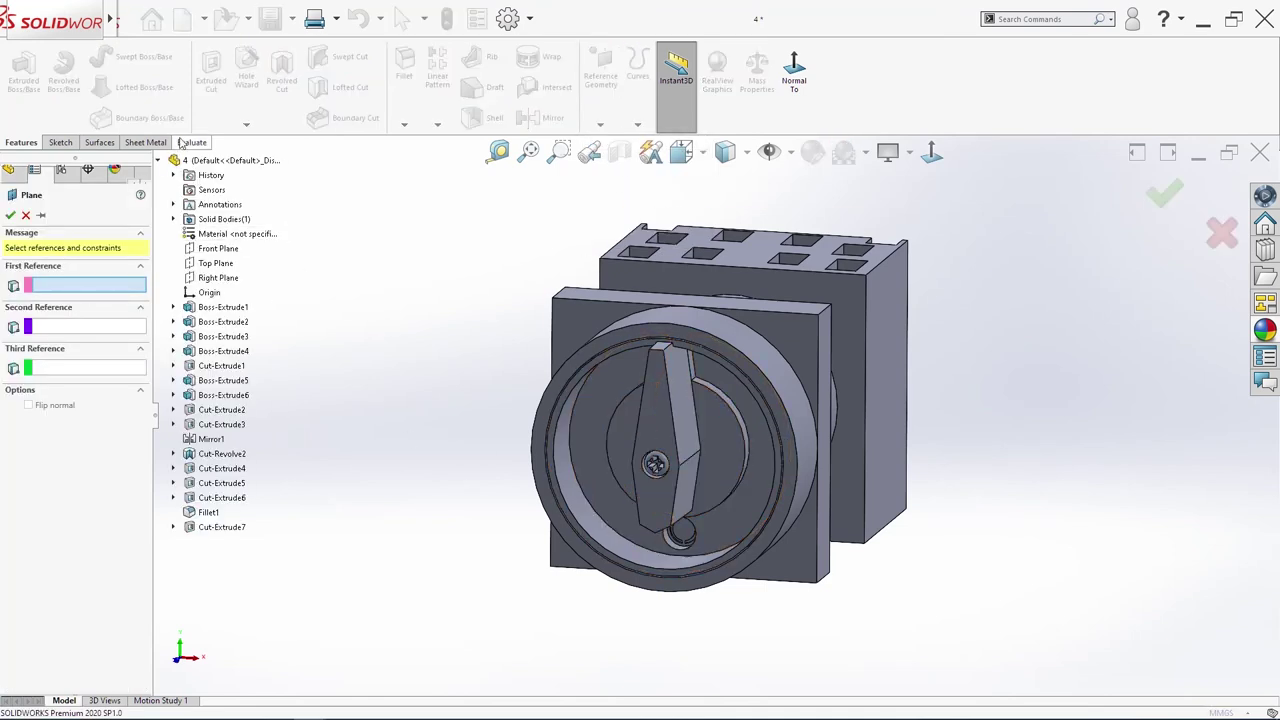
click(220, 264)
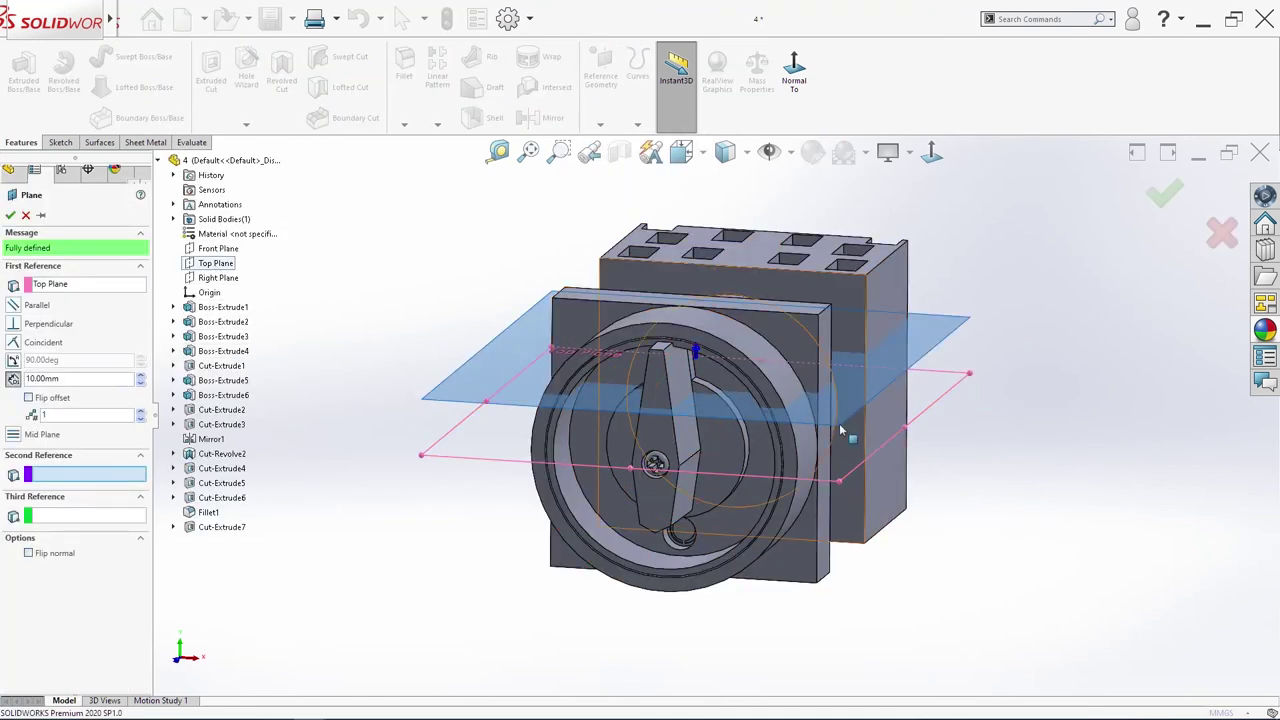
click(745, 545)
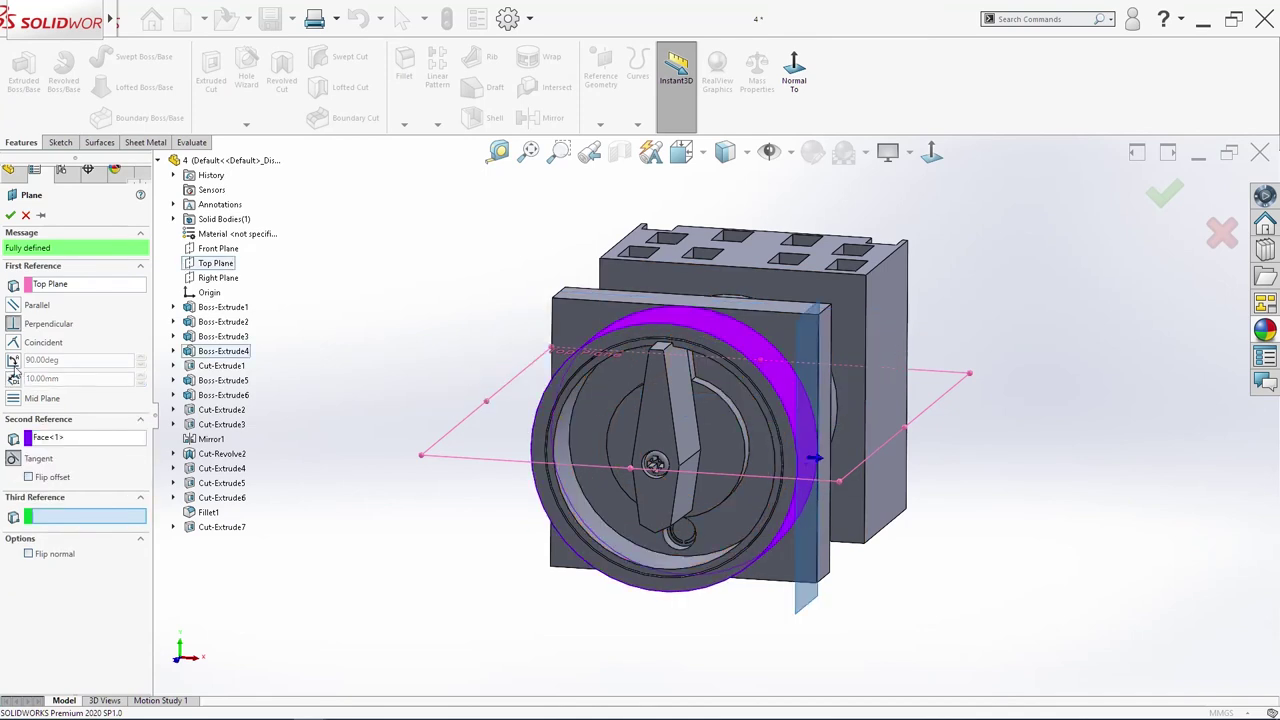
click(13, 361)
click(140, 357)
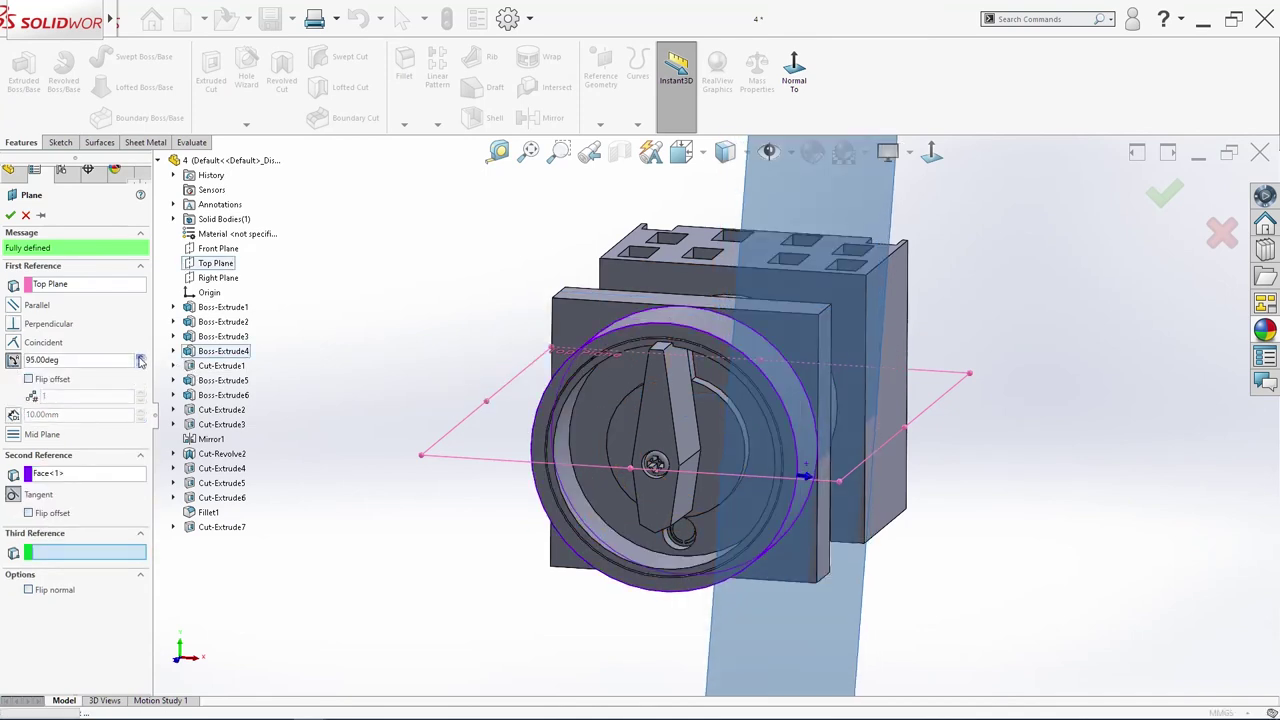
click(140, 357)
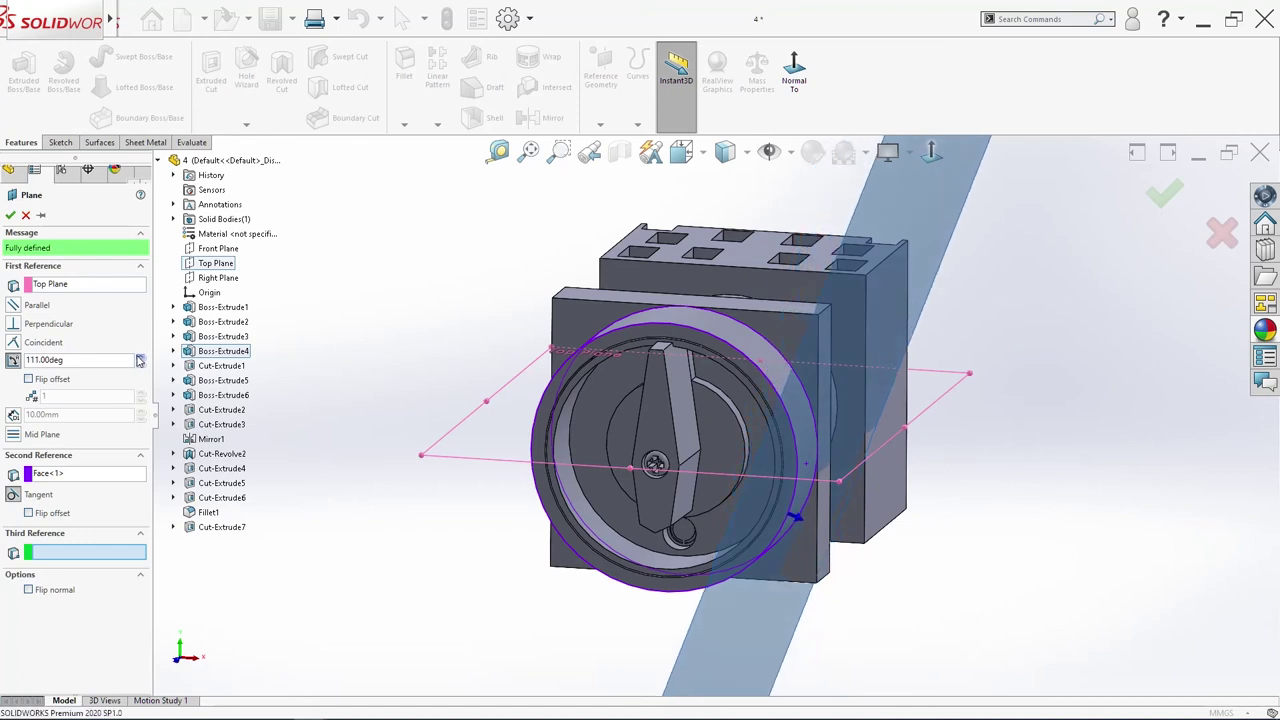
click(140, 358)
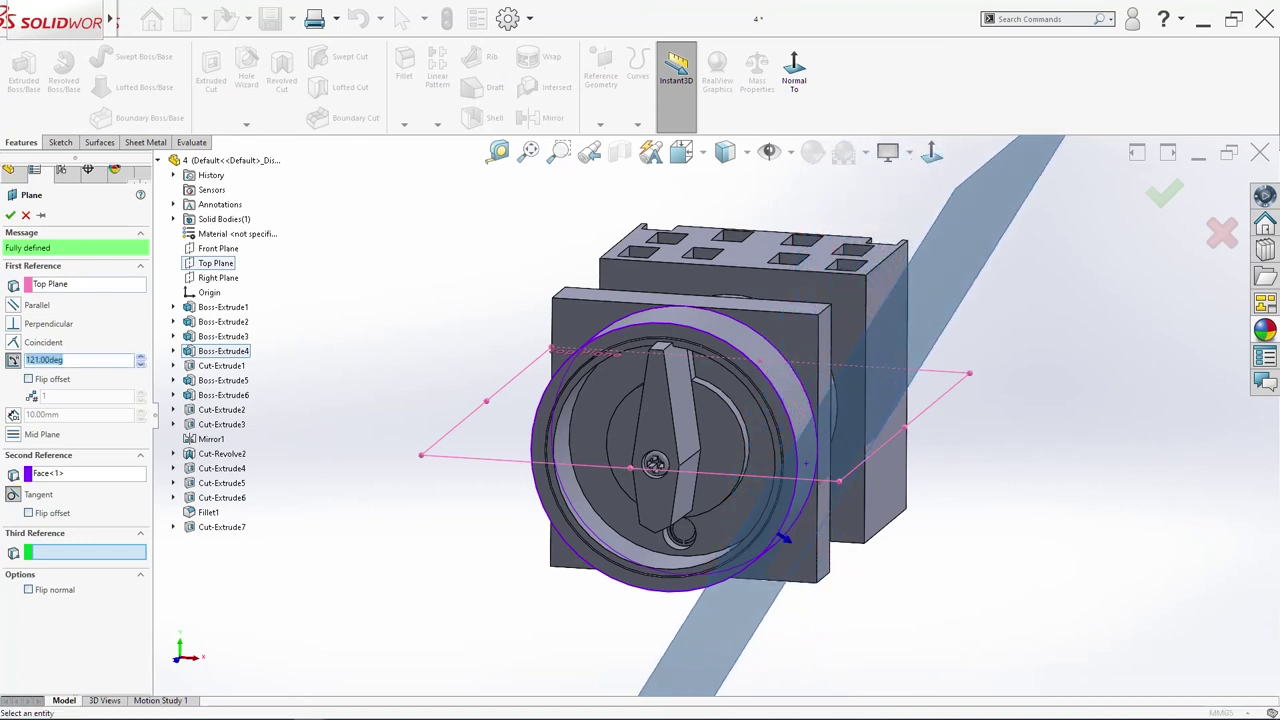
scroll(347, 417, up, 3)
middle_drag(347, 417, 444, 442)
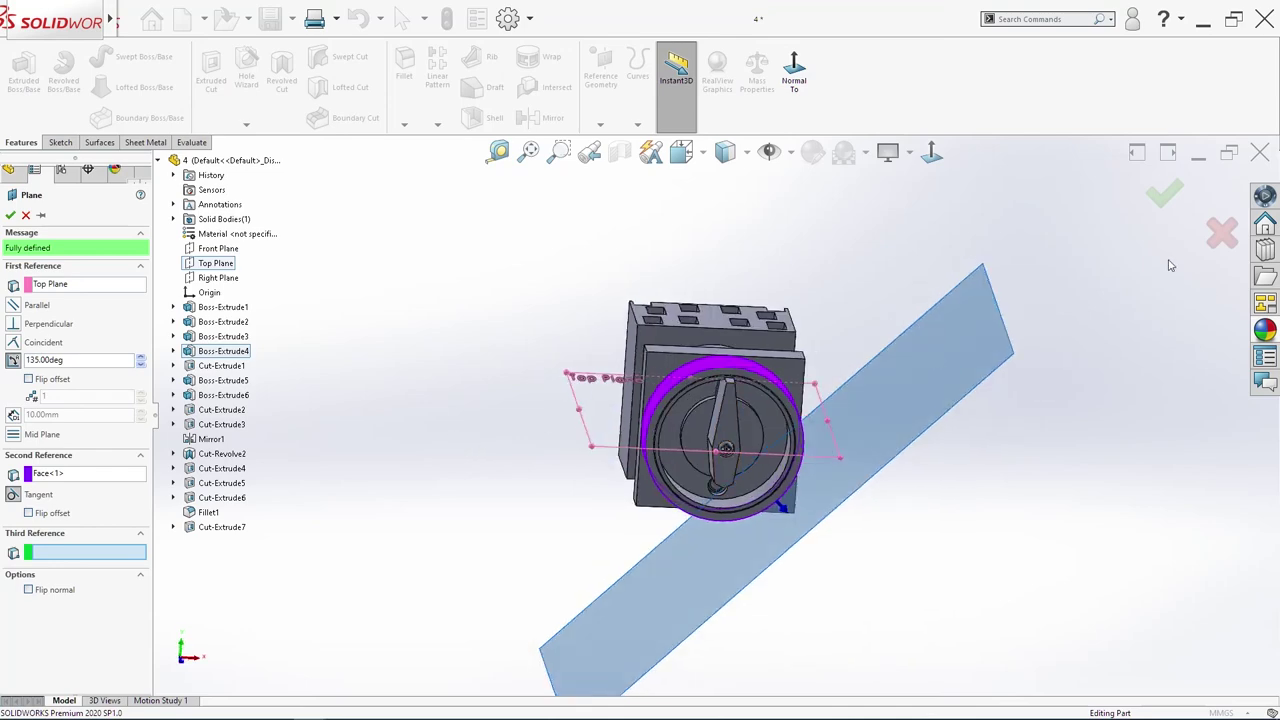
click(1178, 194)
Step: Start a sketch on the new angled plane, with the model oriented to the Right view
key(space)
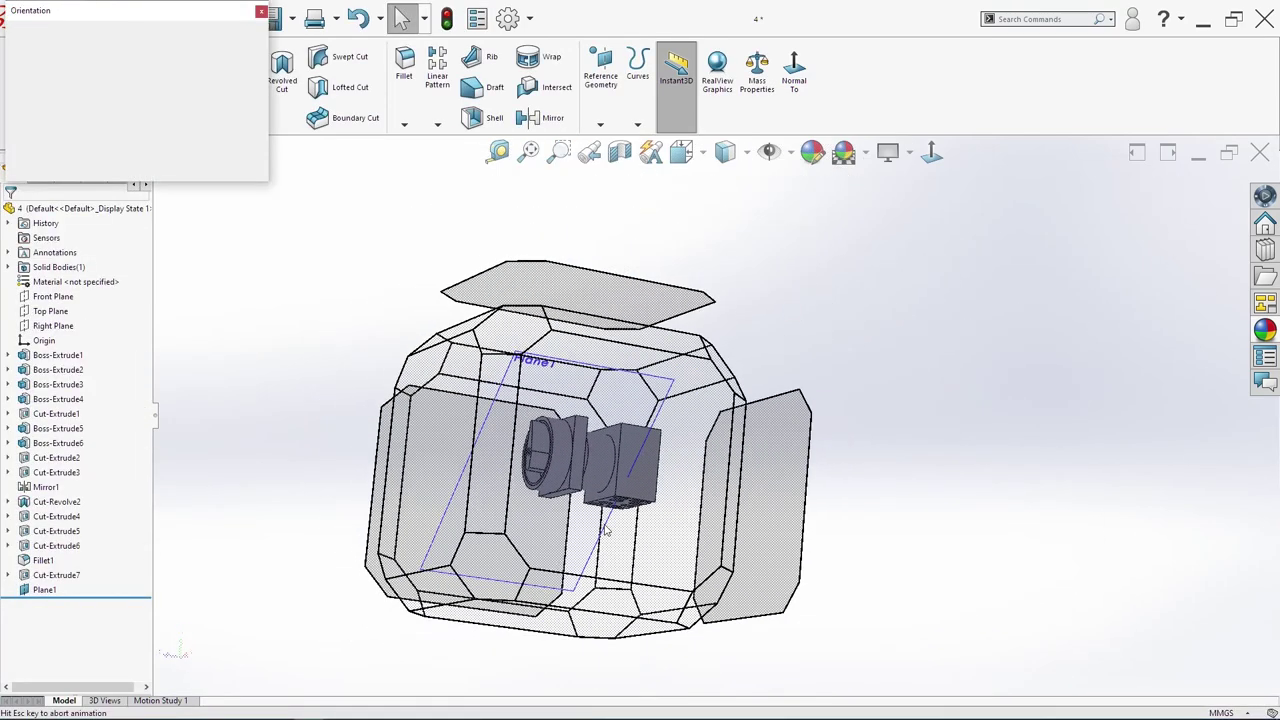
click(612, 530)
click(614, 480)
key(s)
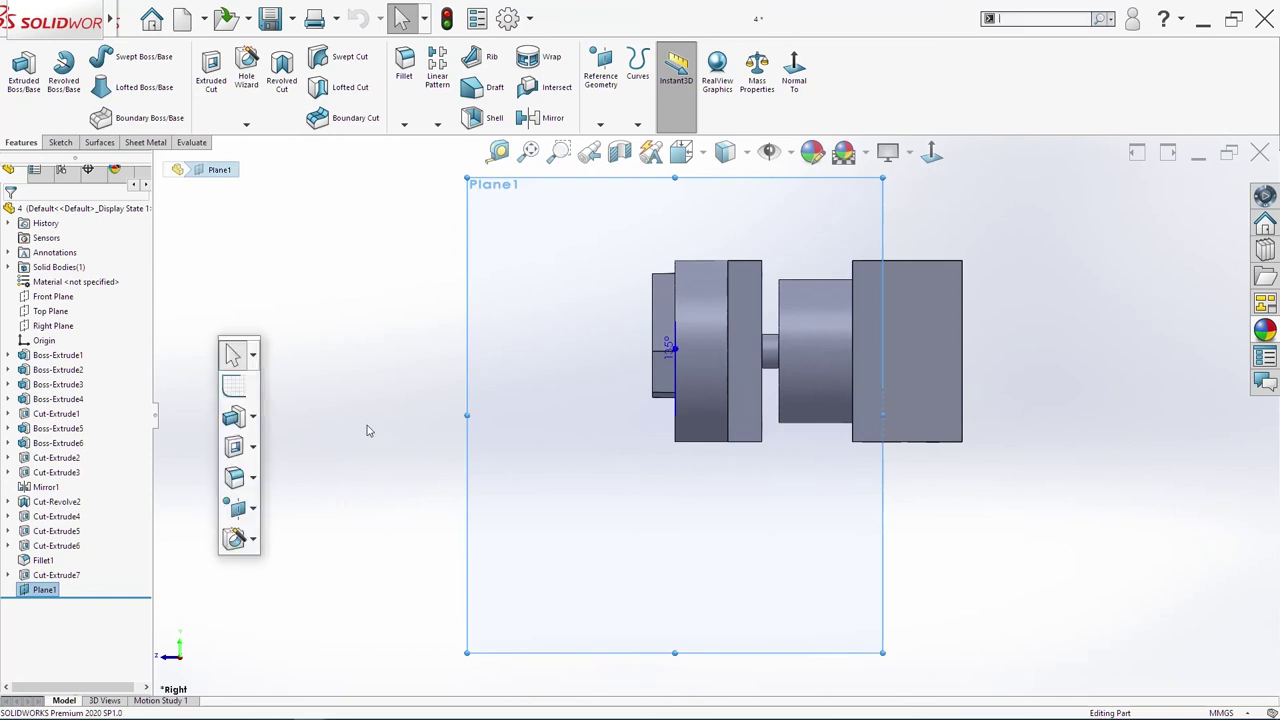
click(245, 389)
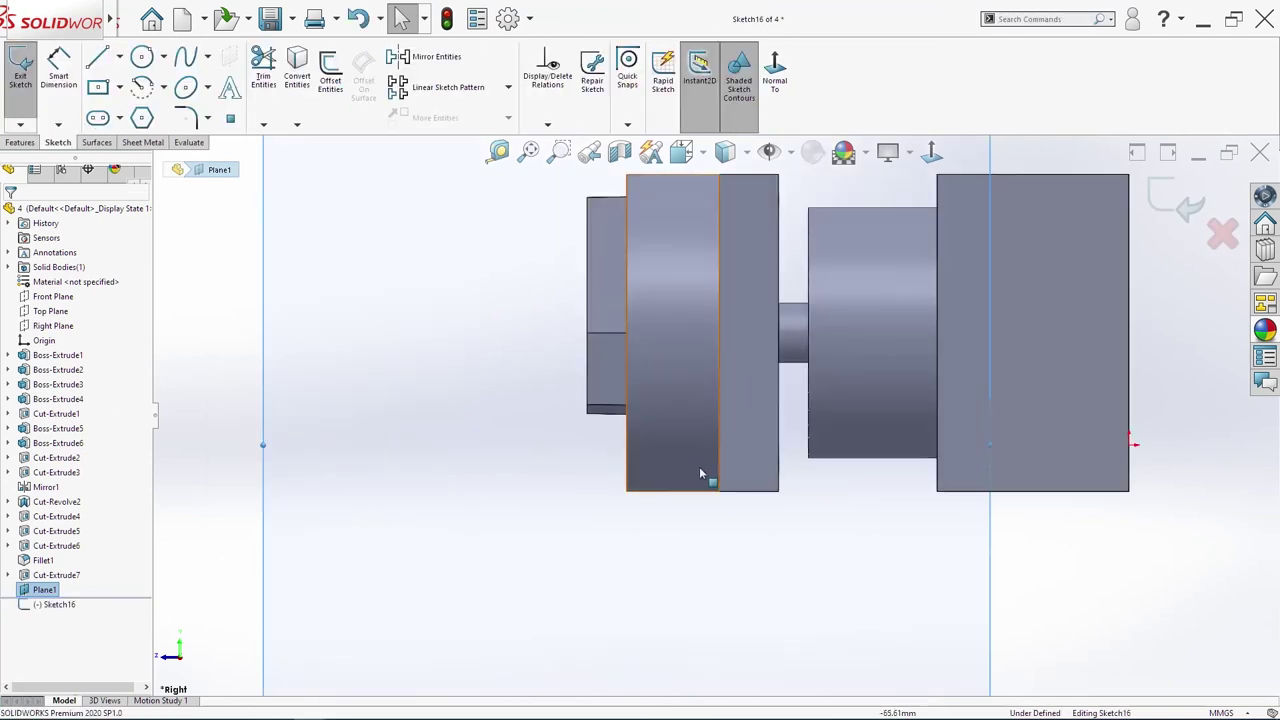
Step: Draw a horizontal centerline about 107 mm long from the origin, running past the front of the knob
click(98, 58)
scroll(850, 380, down, 2)
scroll(490, 455, up, 1)
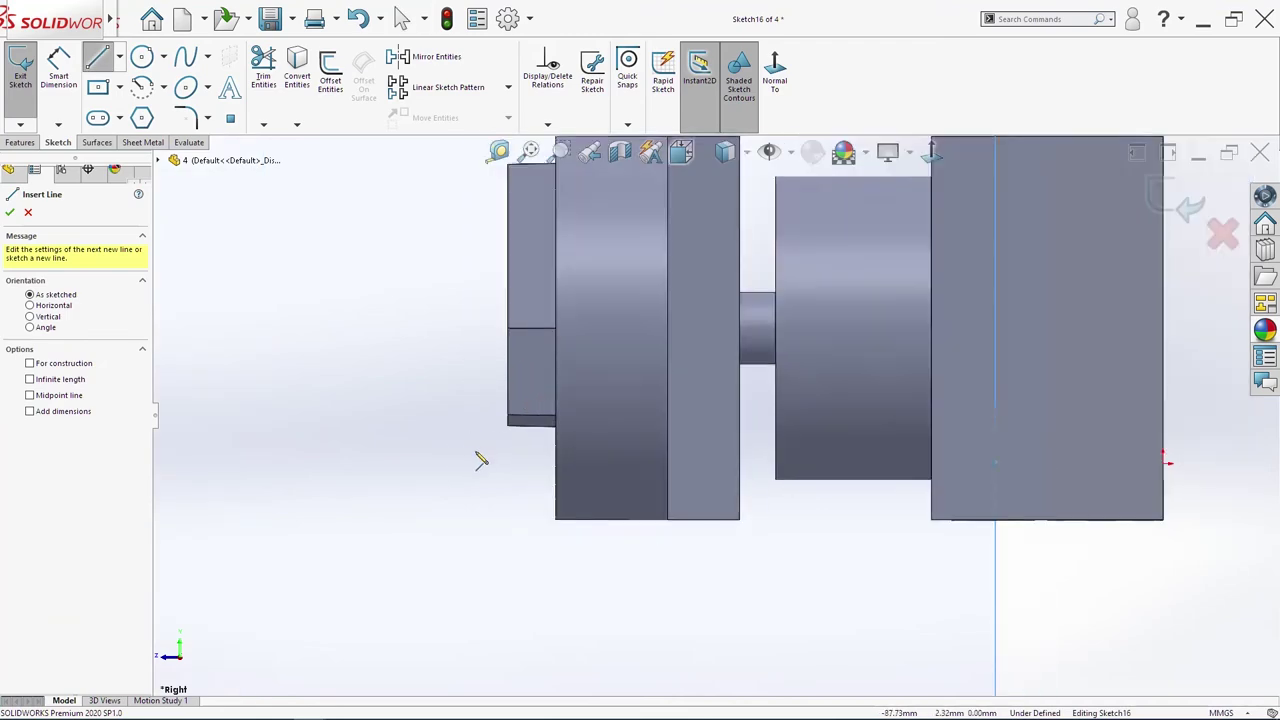
scroll(462, 453, down, 1)
mouse_move(700, 430)
middle_down()
mouse_move(768, 429)
mouse_move(713, 426)
middle_up()
key(space)
click(614, 497)
scroll(703, 421, down, 4)
scroll(732, 385, up, 4)
key(s)
click(799, 426)
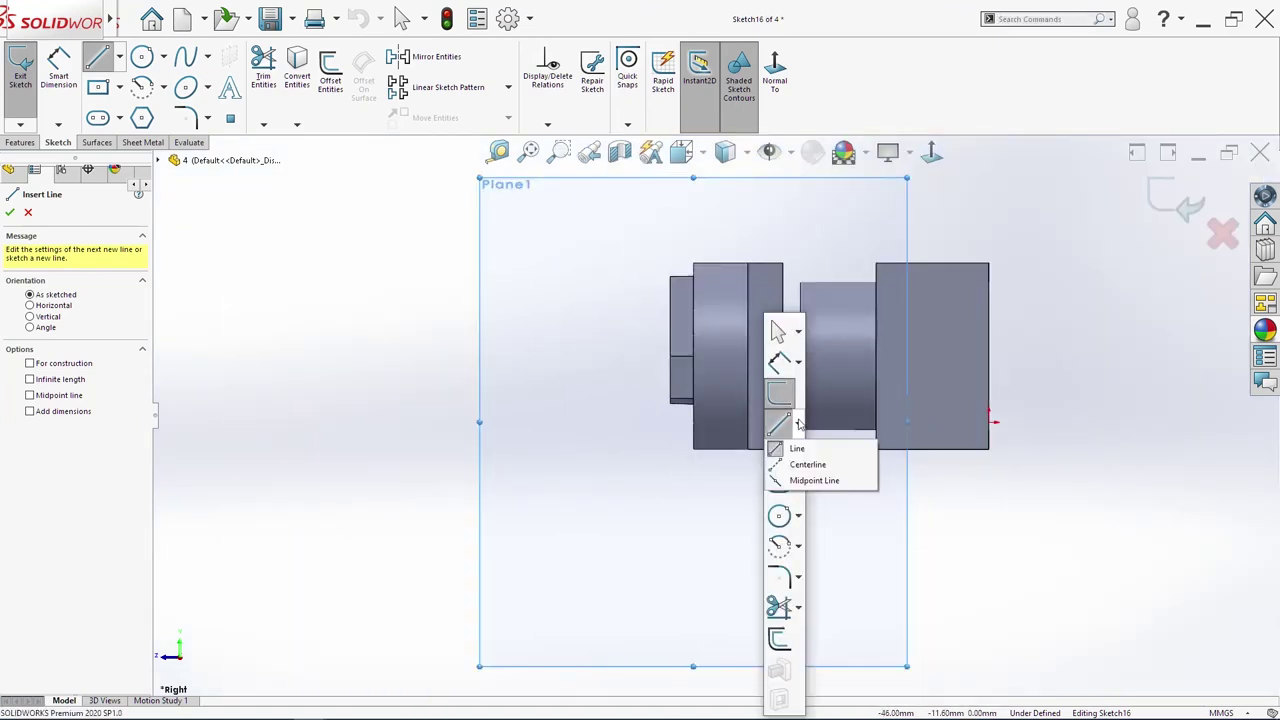
click(807, 465)
click(993, 421)
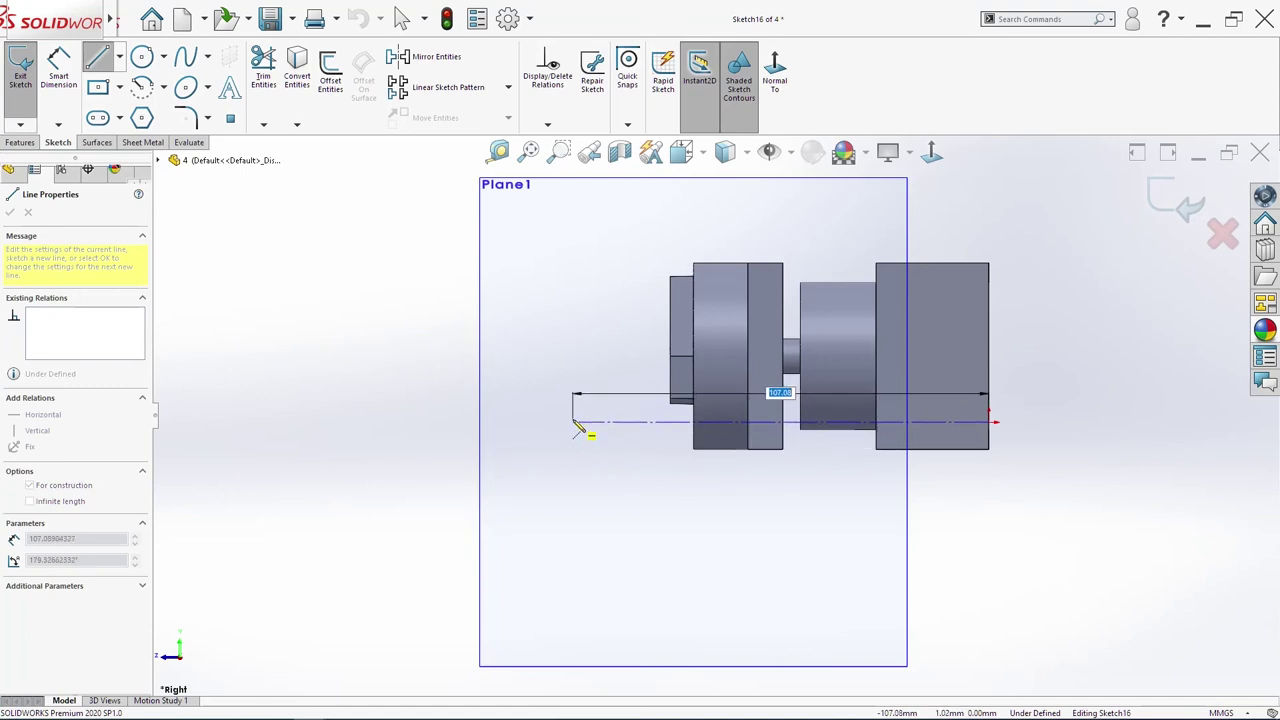
click(576, 423)
key(Escape)
Step: Sketch an open U-shaped profile on the collar: two horizontal lines from its rear edge joined by a tangent arc of about 4.5 mm radius
scroll(757, 417, down, 4)
key(s)
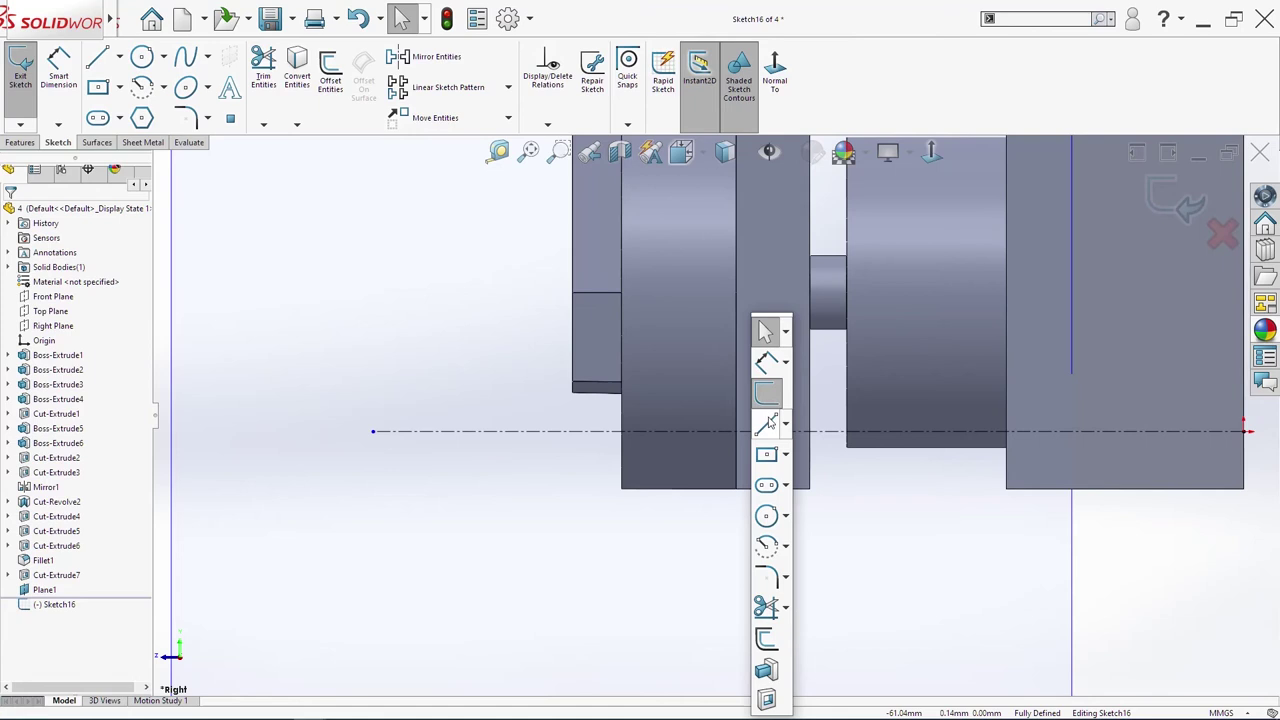
click(767, 423)
drag(737, 400, 645, 402)
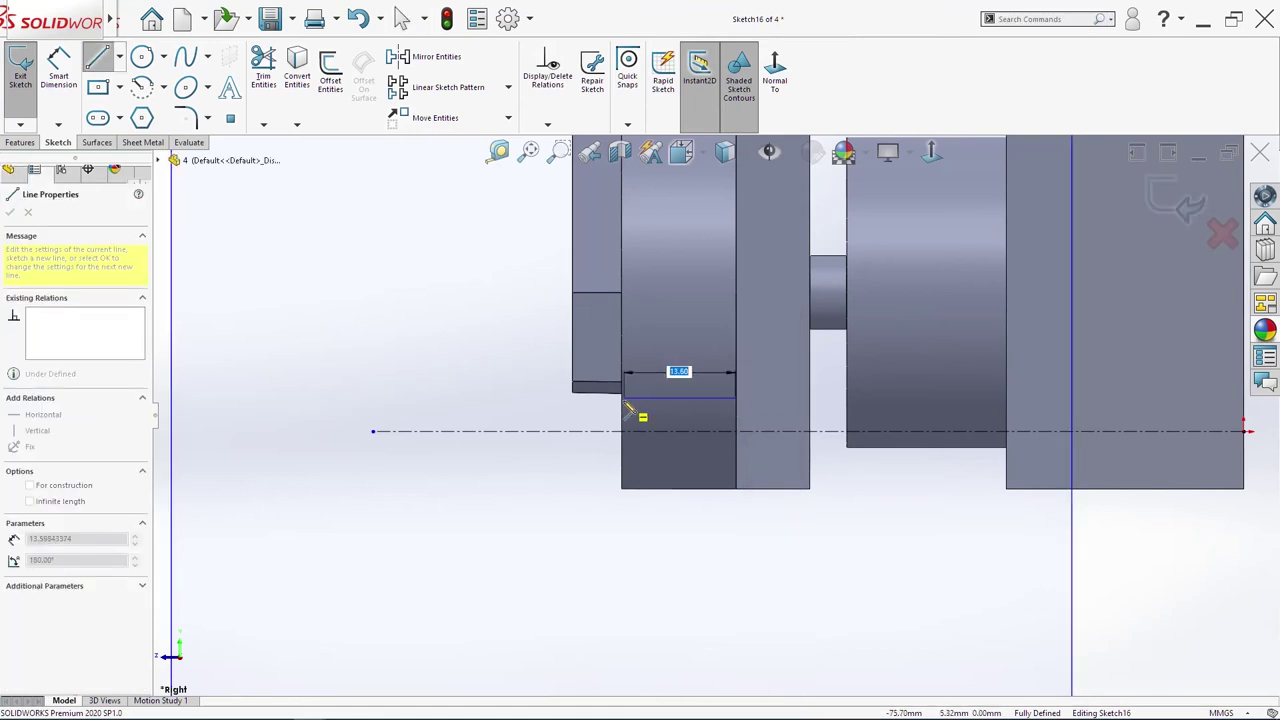
click(654, 400)
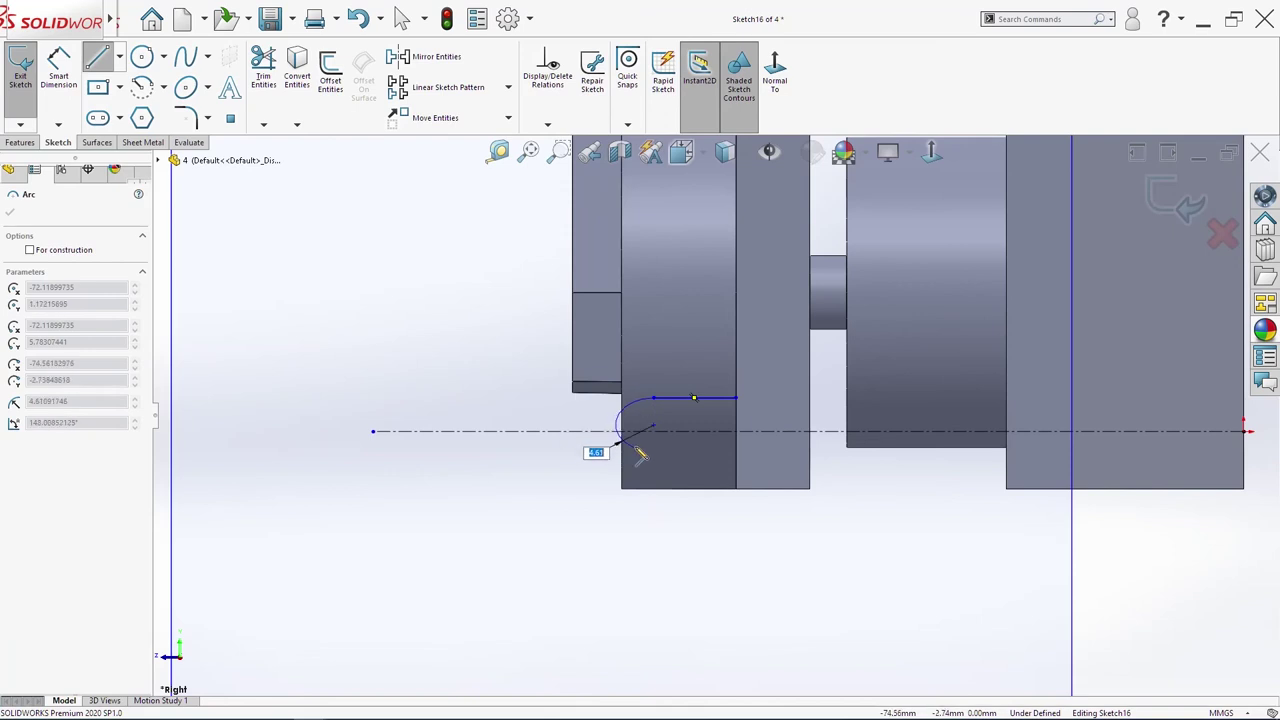
click(654, 450)
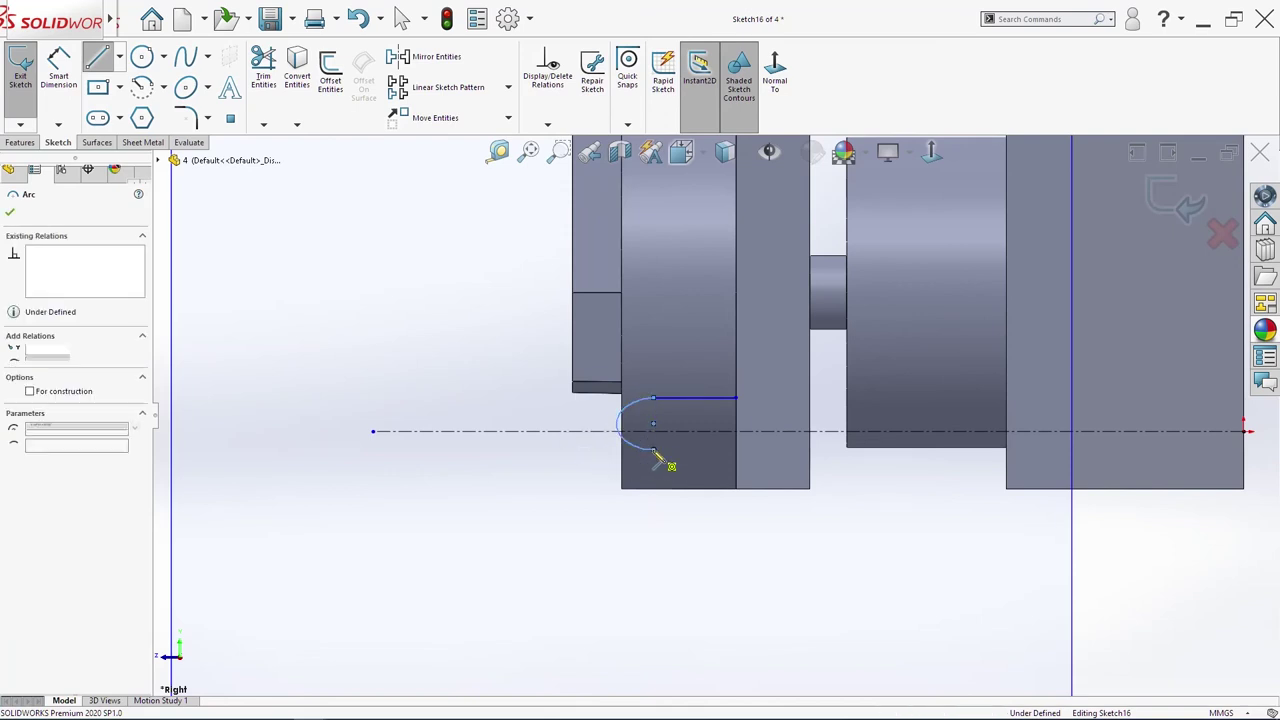
click(737, 450)
key(Escape)
Step: Make the two horizontal lines of the U-shaped profile symmetric about the centerline
scroll(650, 430, up, 5)
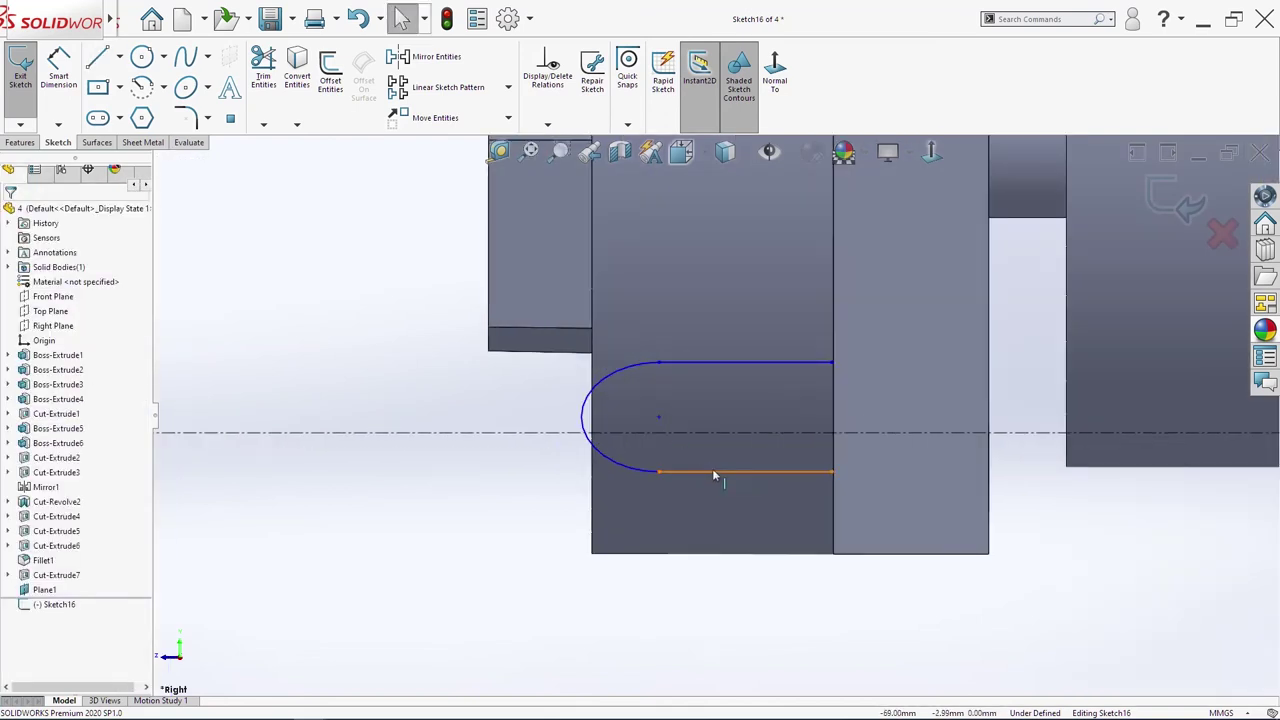
click(714, 472)
ctrl+click(725, 433)
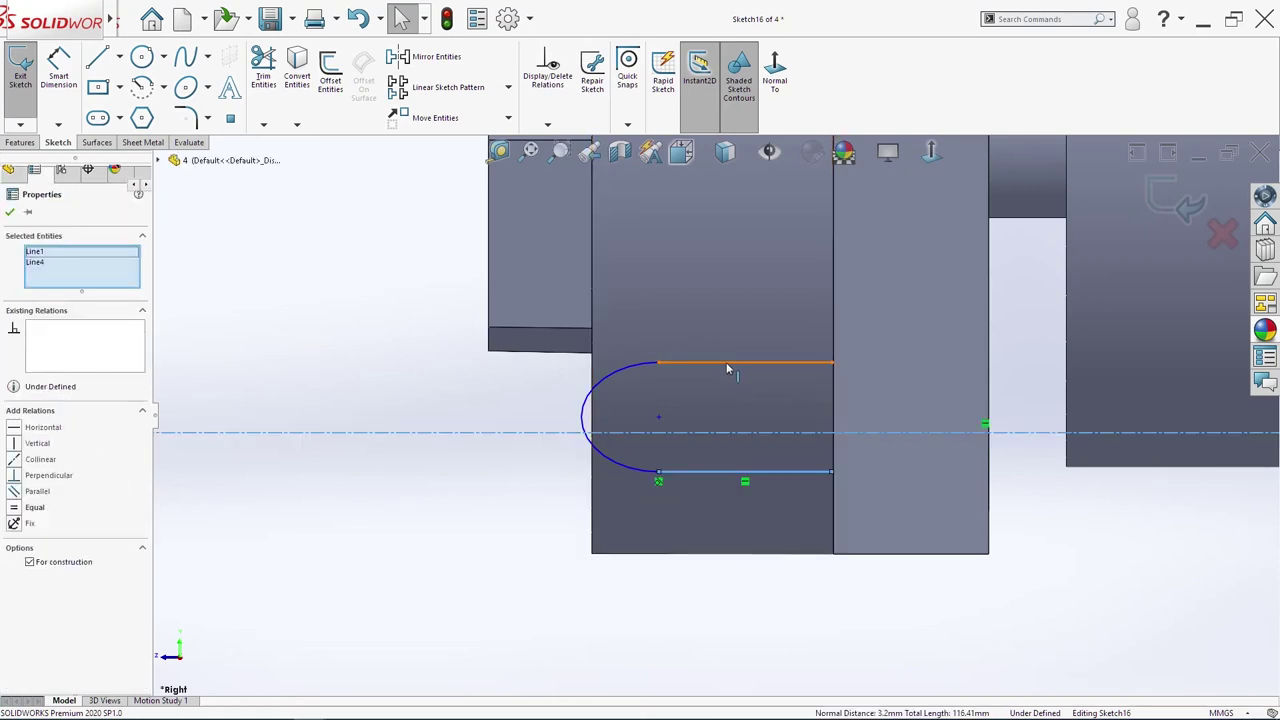
ctrl+click(727, 364)
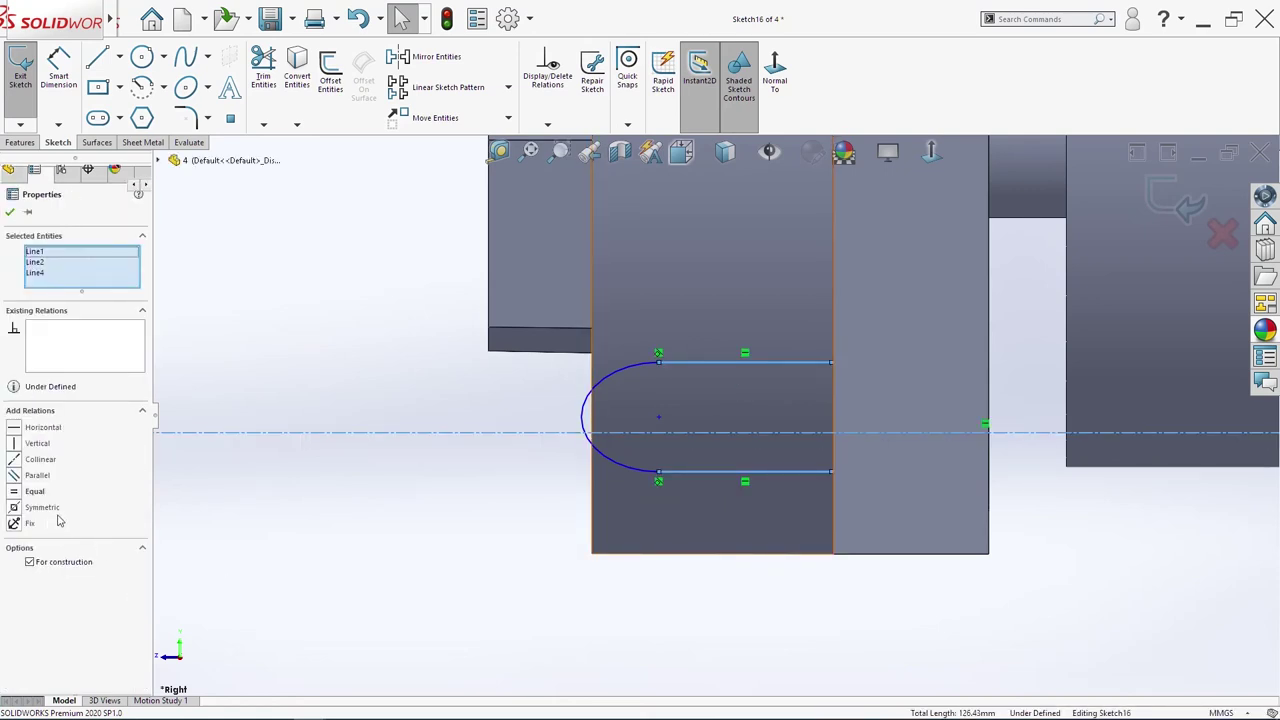
click(45, 508)
click(795, 575)
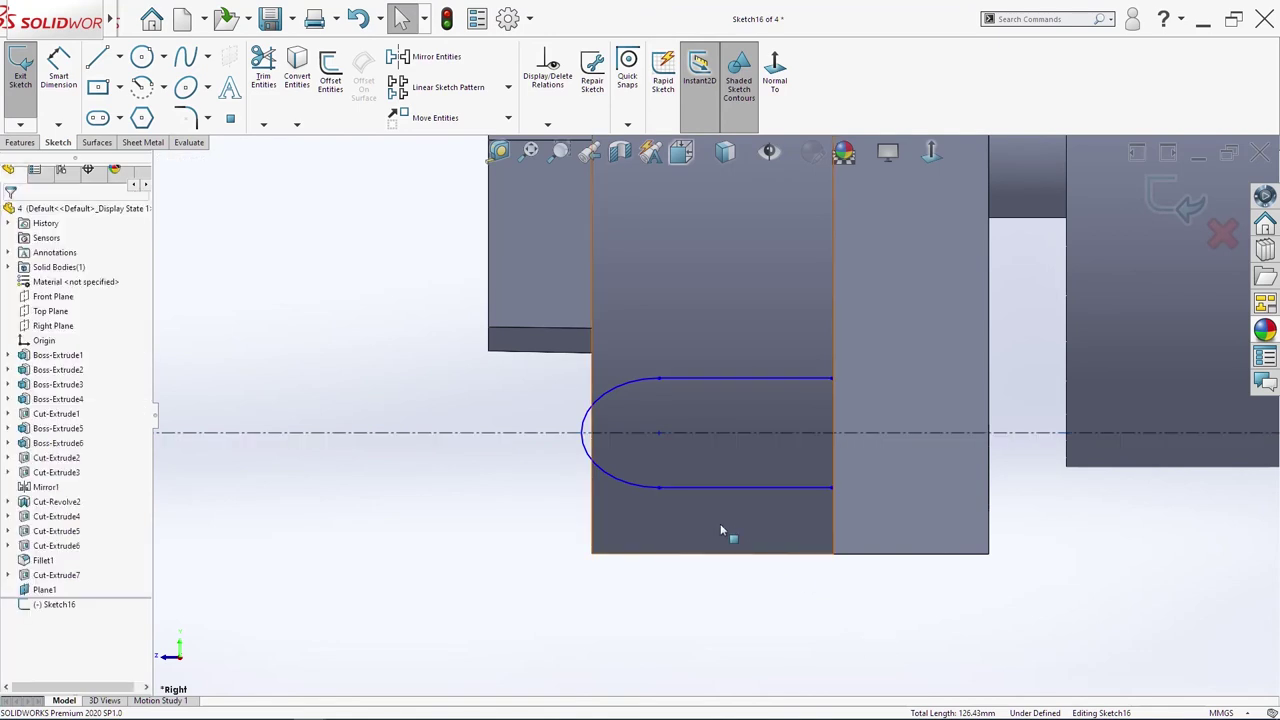
Step: Dimension the arc of the U-shaped profile with a radius of 4.5 mm
key(space)
key(Escape)
click(676, 540)
key(Escape)
scroll(668, 538, up, 5)
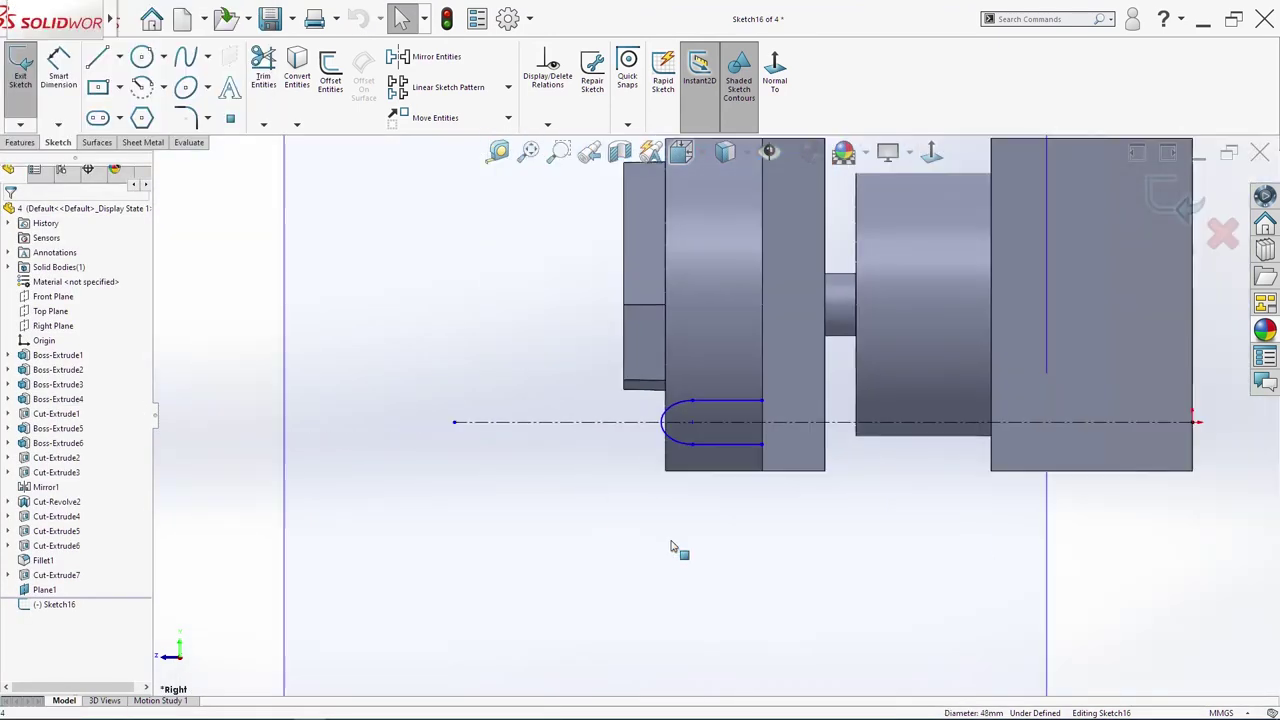
key(m)
key(Escape)
key(ctrl+8)
scroll(724, 382, down, 4)
scroll(702, 477, down, 1)
scroll(702, 477, down, 4)
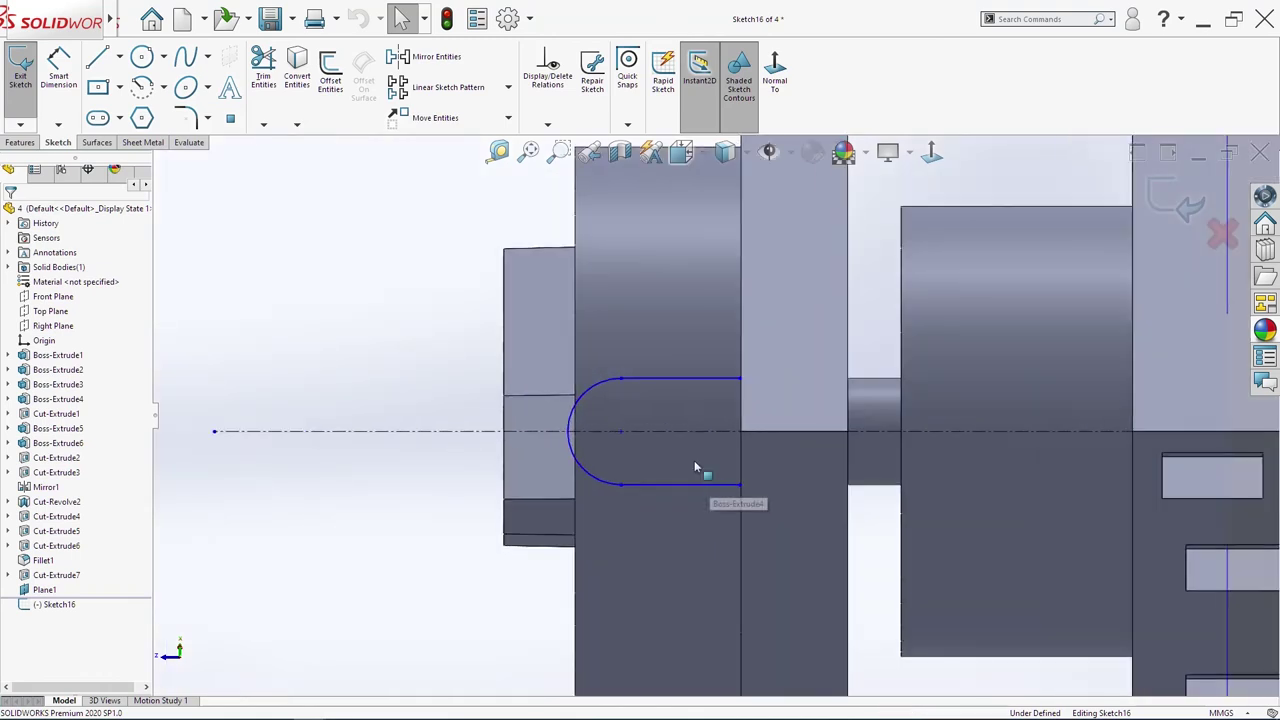
key(s)
click(651, 364)
click(603, 387)
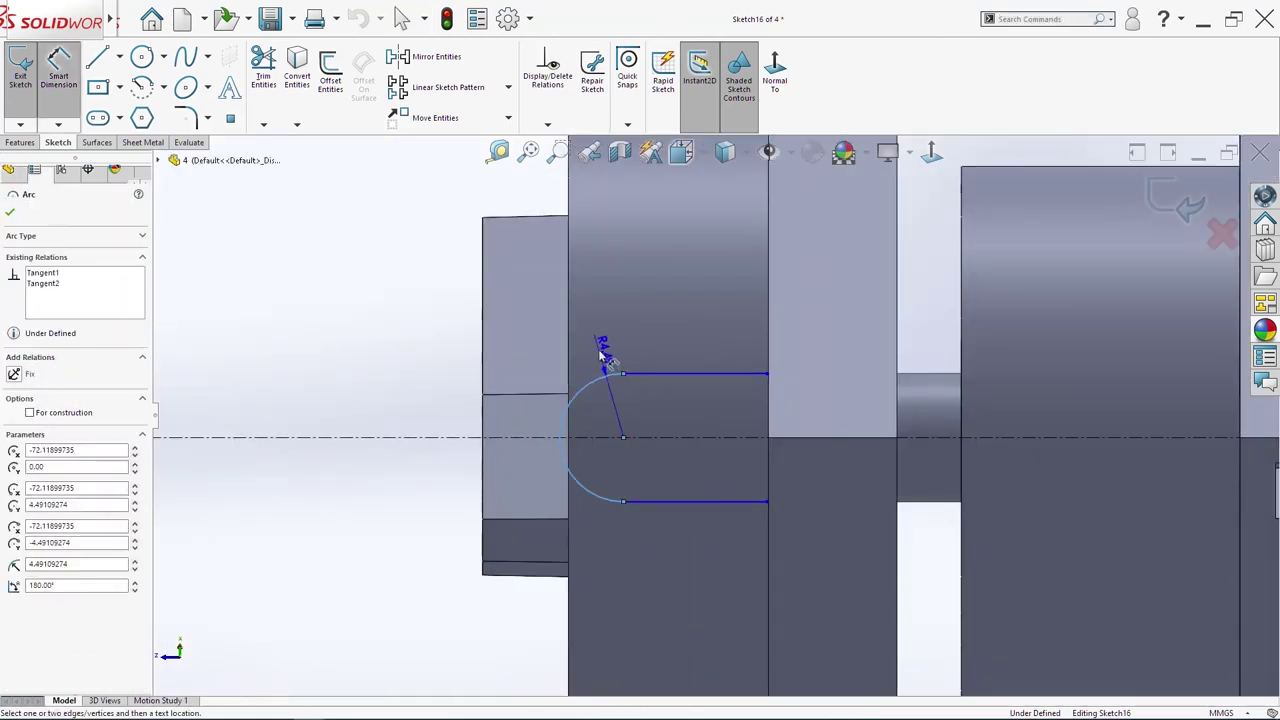
click(602, 351)
text(4.5)
key(Return)
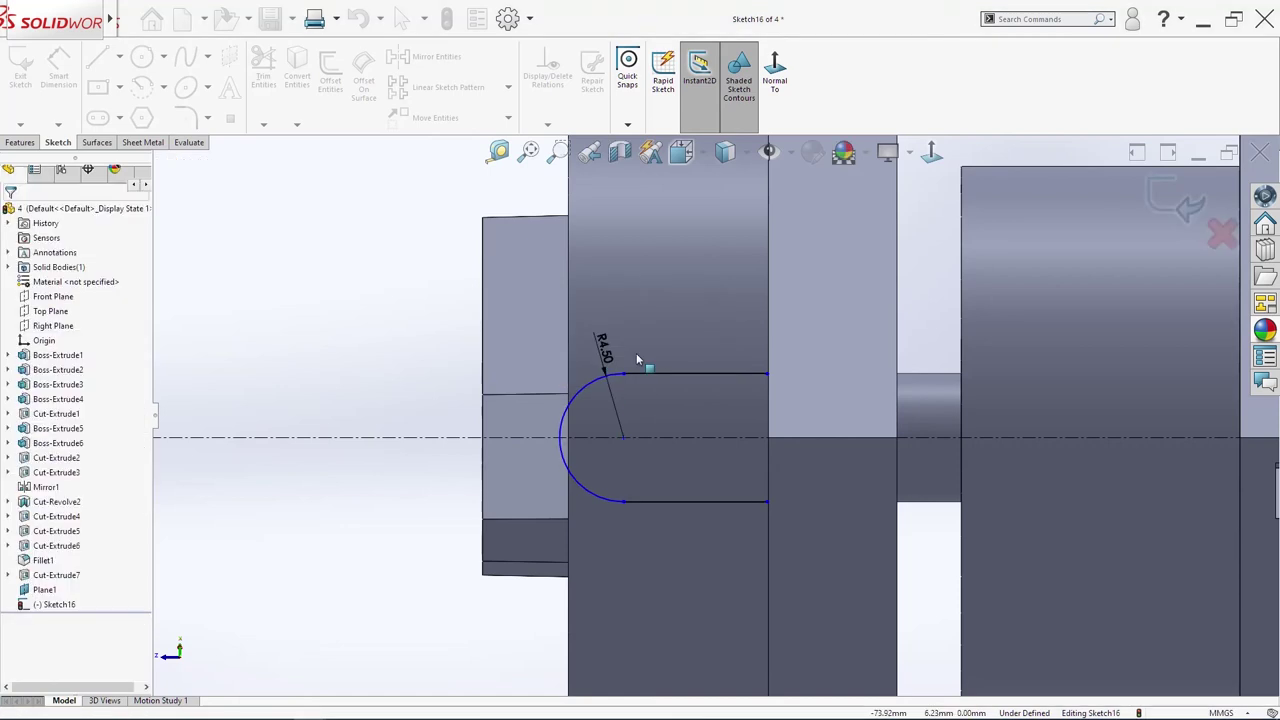
Step: Move the profile's arc toward the rear so that it lies fully inside the collar's front edge
click(623, 373)
drag(647, 377, 650, 377)
key(Escape)
drag(623, 438, 661, 437)
click(599, 420)
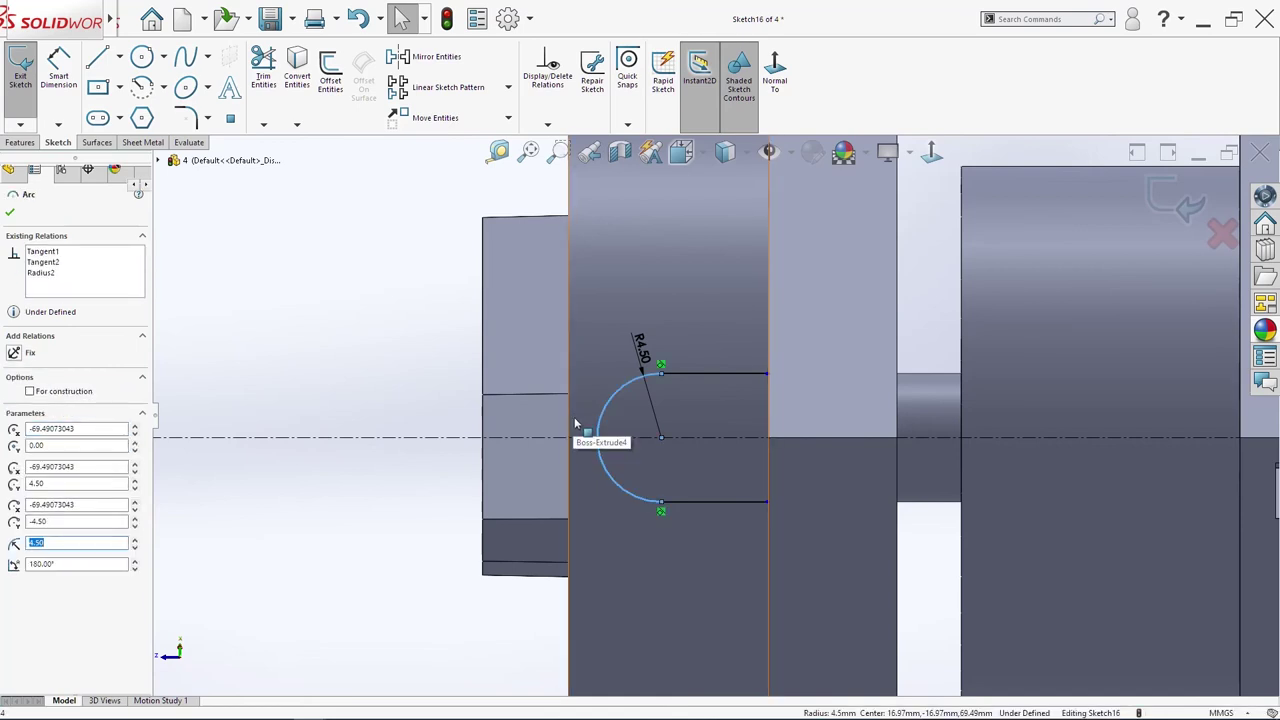
Step: Add a 0.5 mm dimension between the collar's front edge and the profile's arc
key(s)
click(603, 364)
click(573, 421)
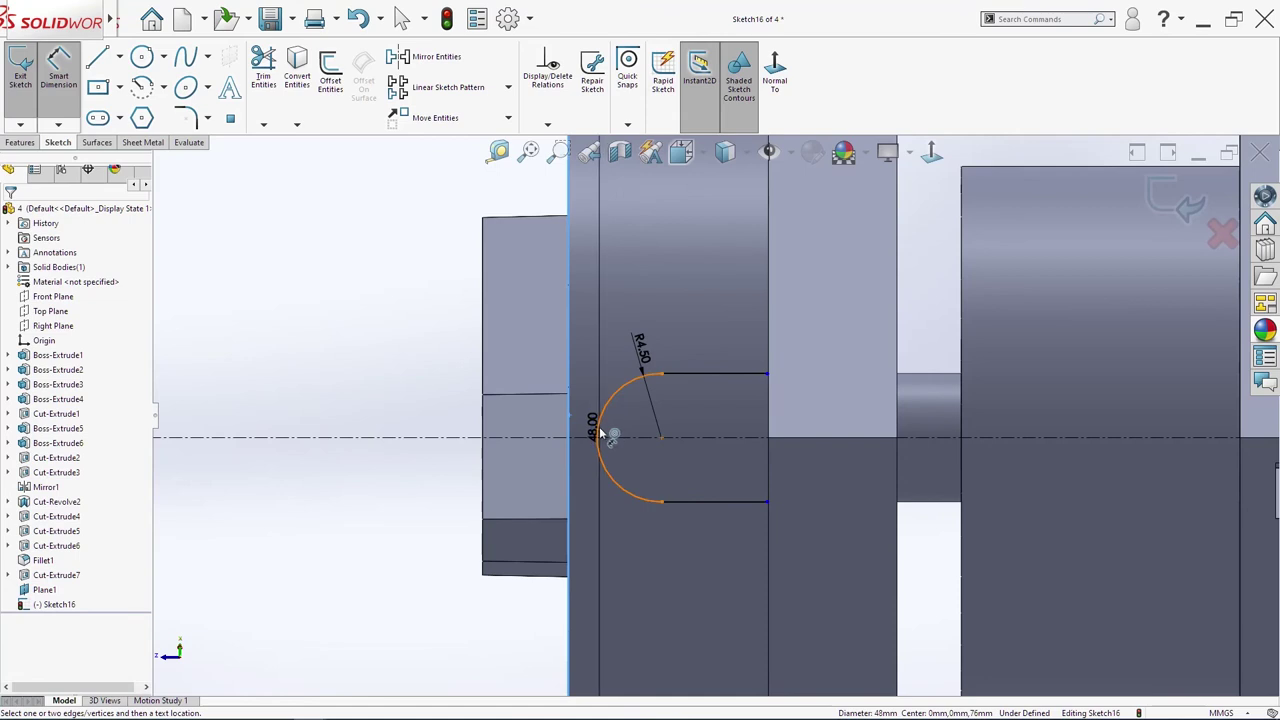
click(601, 430)
click(590, 375)
text(0.5)
key(Return)
Step: Change the dimension's first arc condition to Min and set its value to 0.50 mm
click(46, 236)
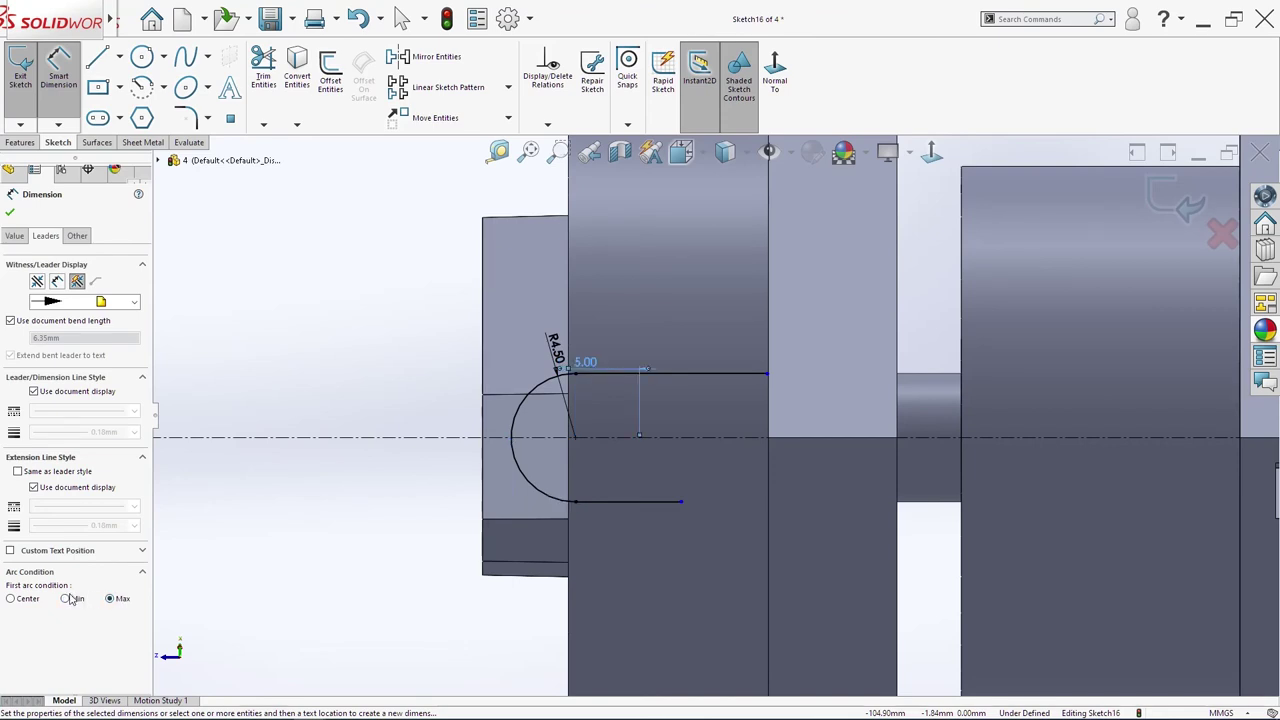
click(15, 237)
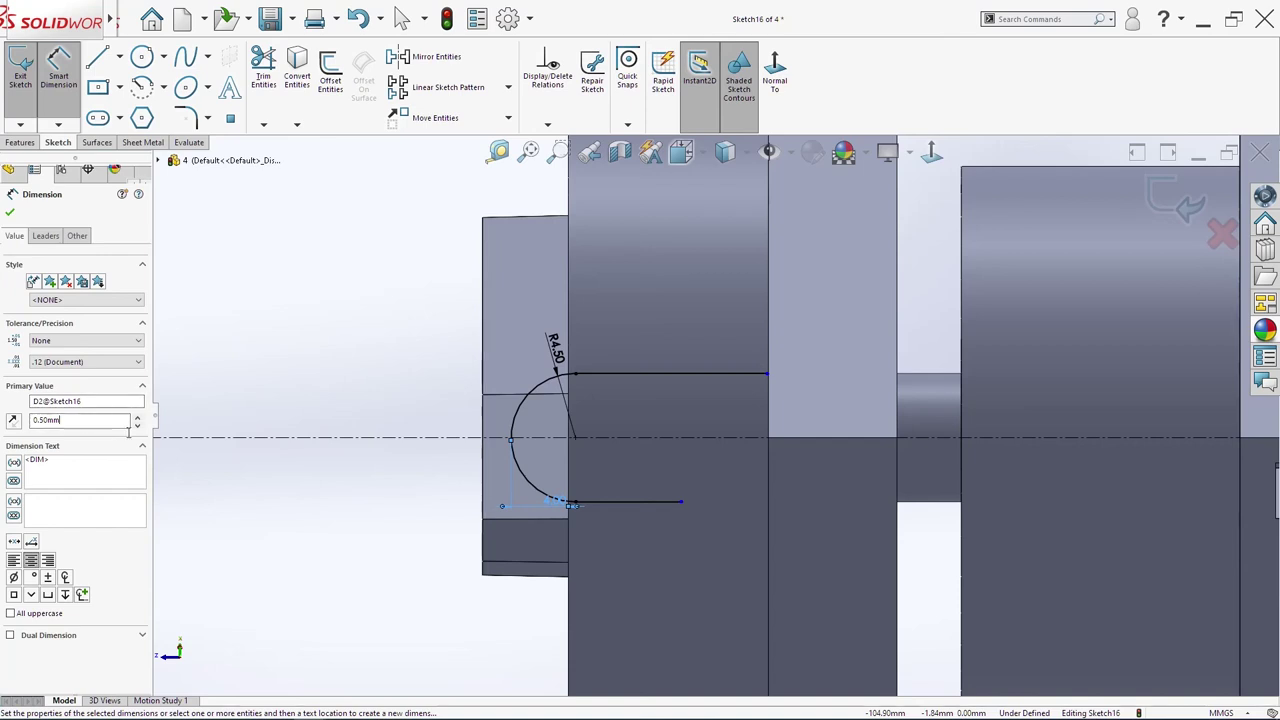
click(10, 214)
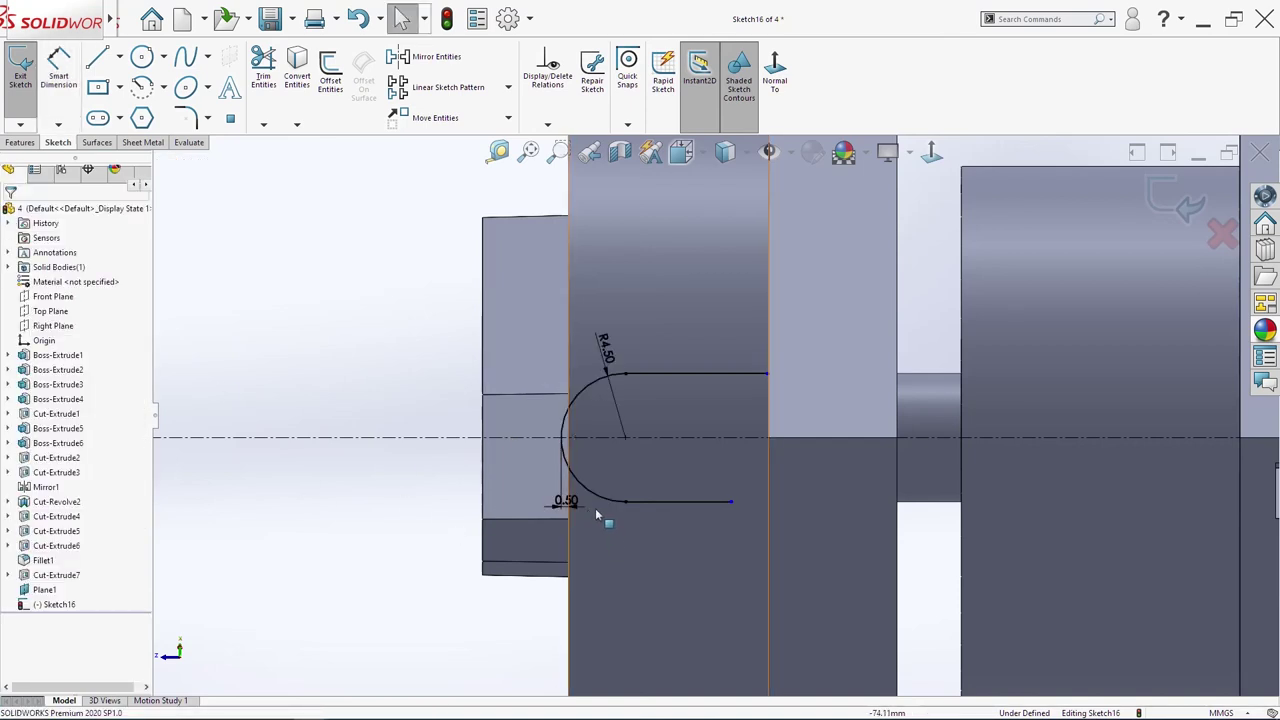
Step: Reverse the direction of the 0.50 mm dimension so the arc sits behind the collar's front edge
double_click(580, 503)
key(Return)
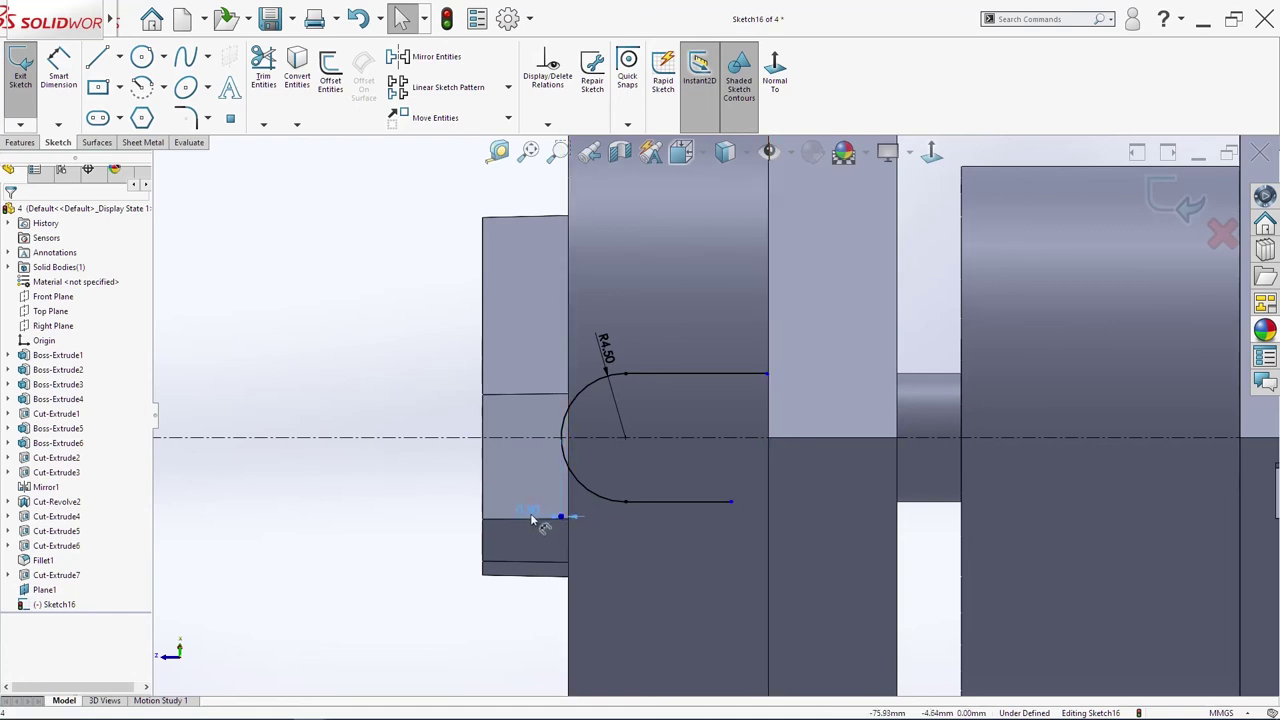
click(532, 516)
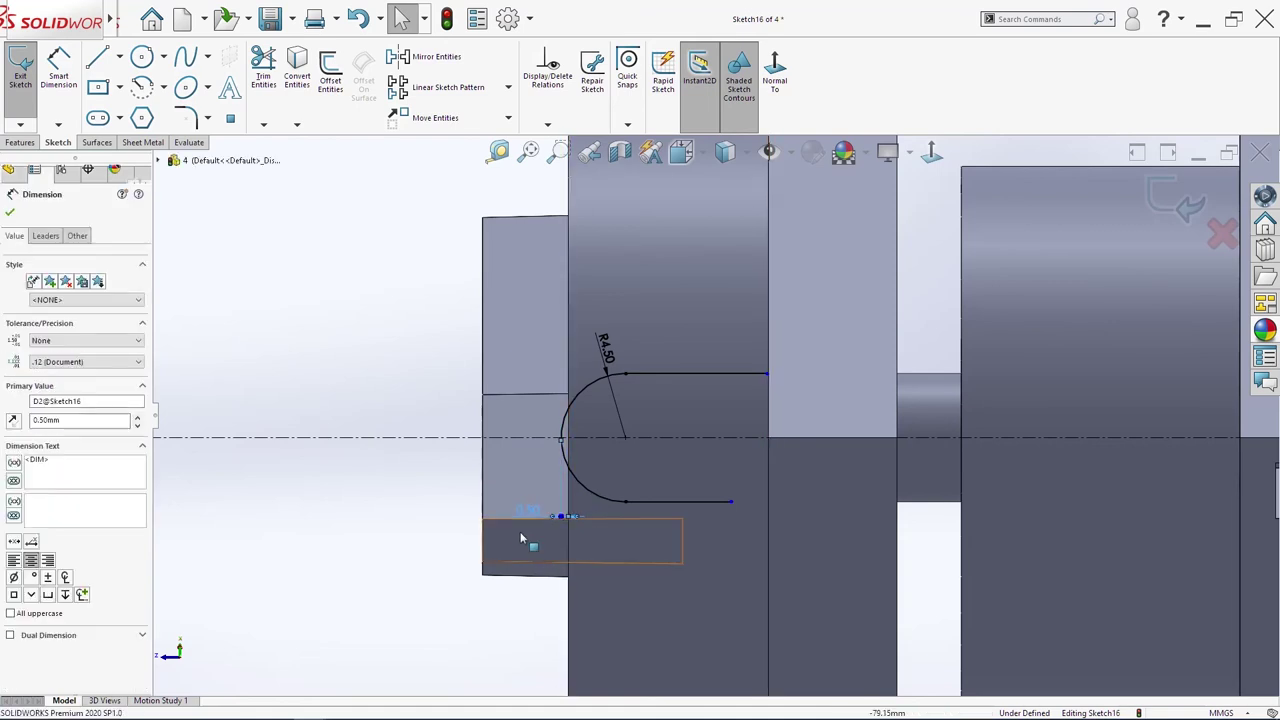
click(14, 421)
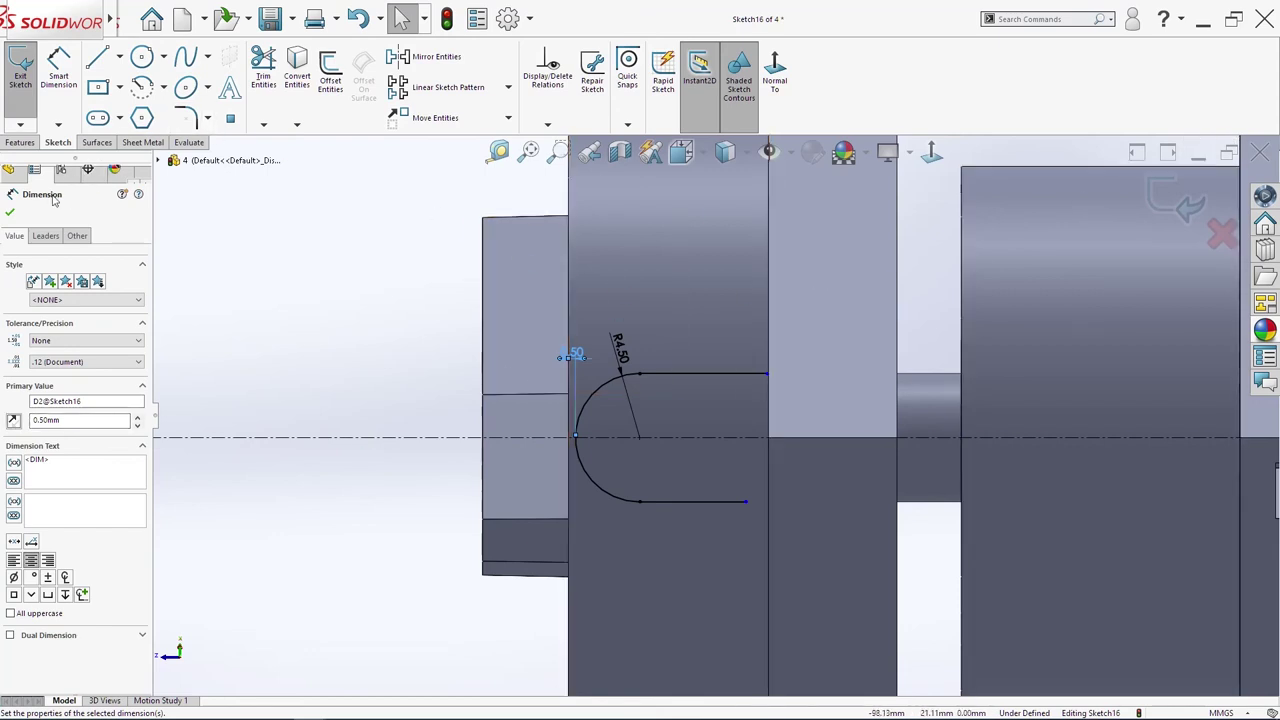
click(10, 213)
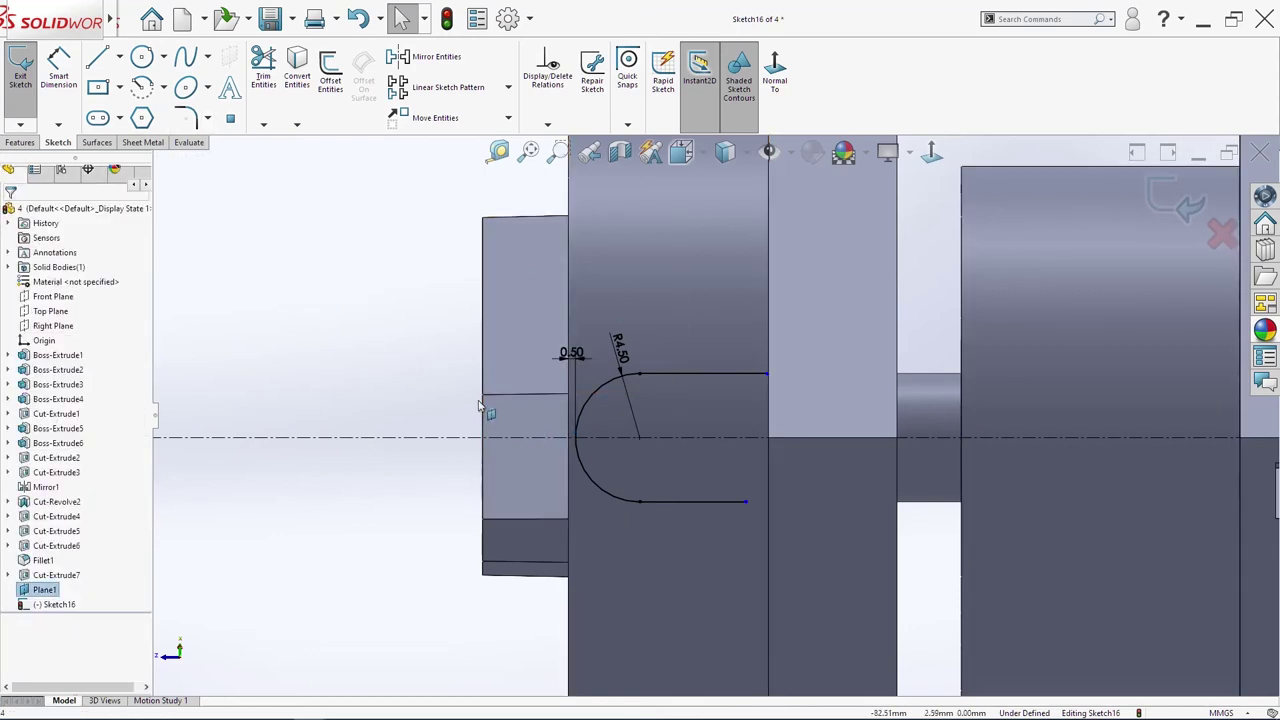
Step: Align the open ends of the slot profile's two straight lines with a Vertical relation
scroll(492, 403, up, 1)
click(741, 488)
ctrl+click(759, 490)
ctrl+click(760, 495)
click(43, 446)
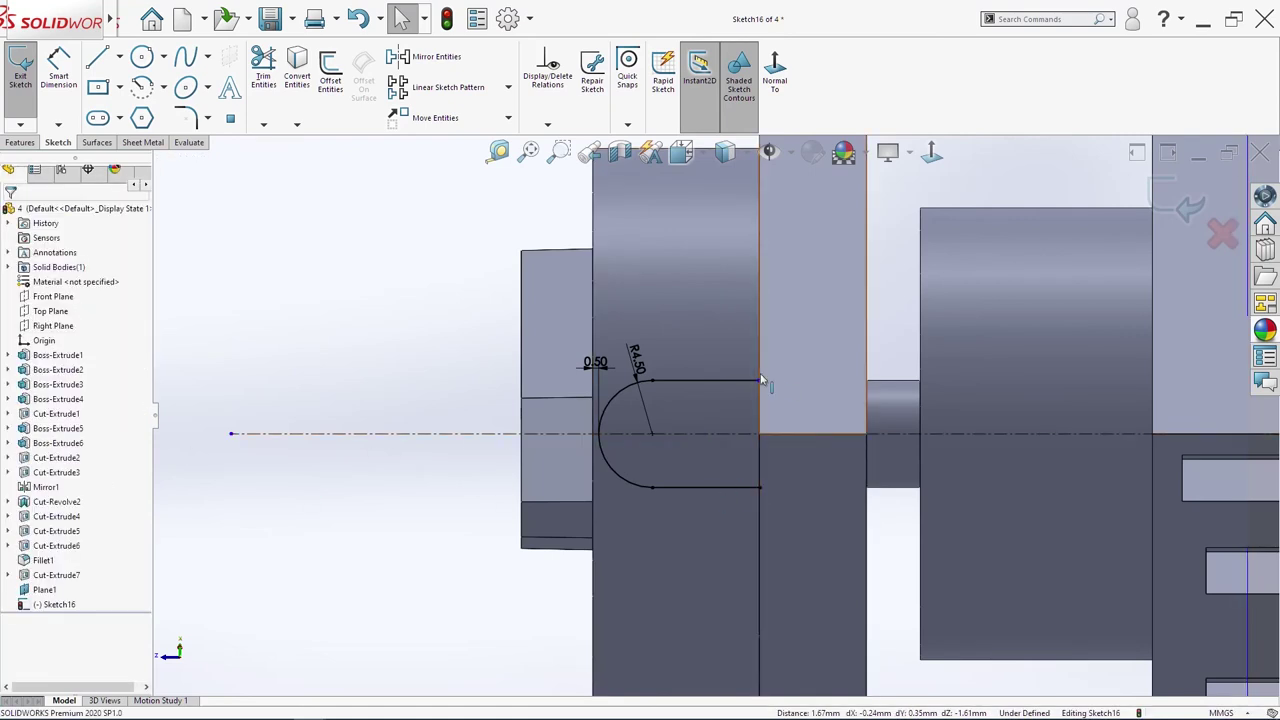
click(758, 488)
ctrl+click(761, 497)
click(760, 489)
ctrl+click(753, 399)
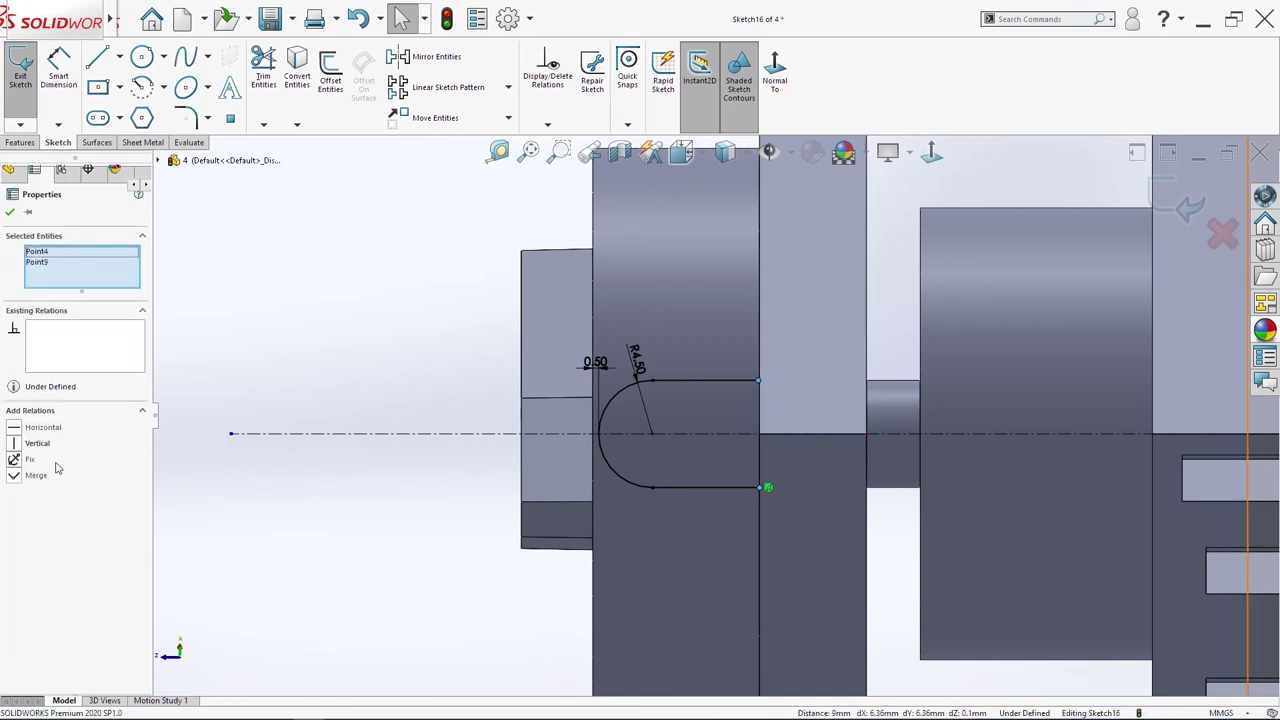
click(43, 446)
Step: Close the slot profile with a vertical line joining the open ends of its two straight sides
key(s)
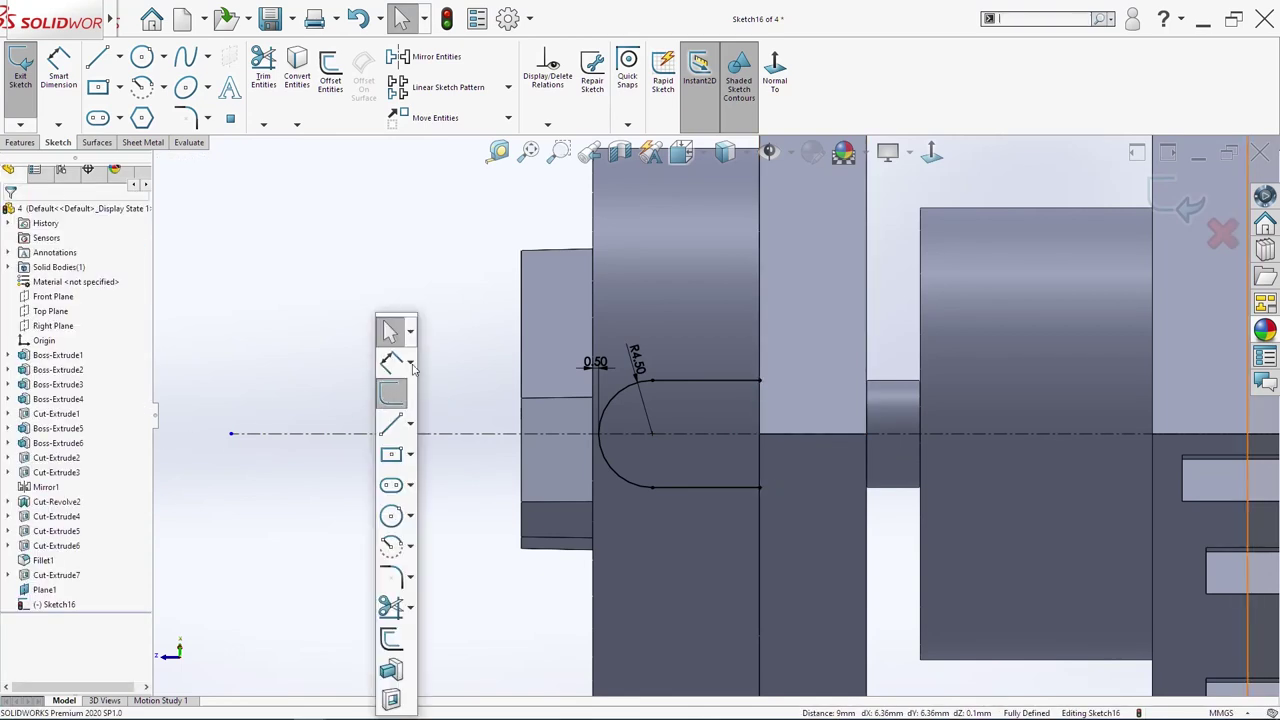
click(393, 423)
click(760, 380)
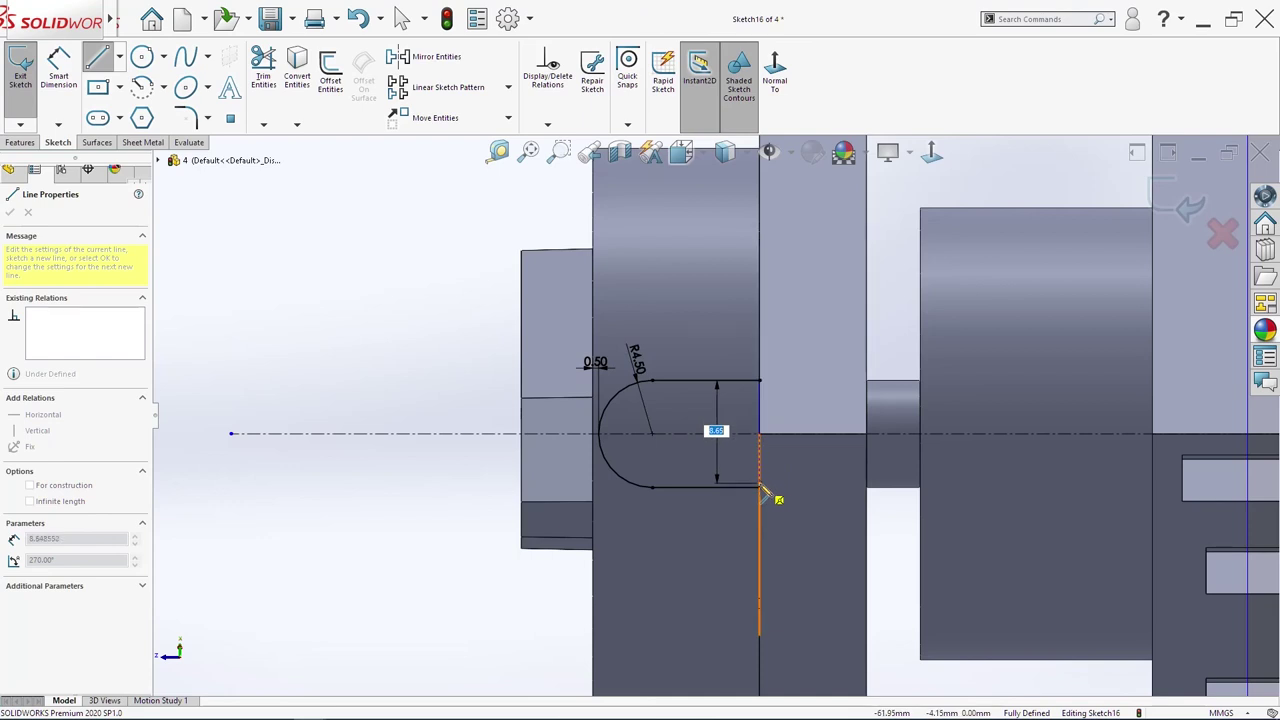
click(760, 488)
key(Escape)
Step: Cut-extrude the closed rounded slot profile 5 mm into the knob's collar
key(s)
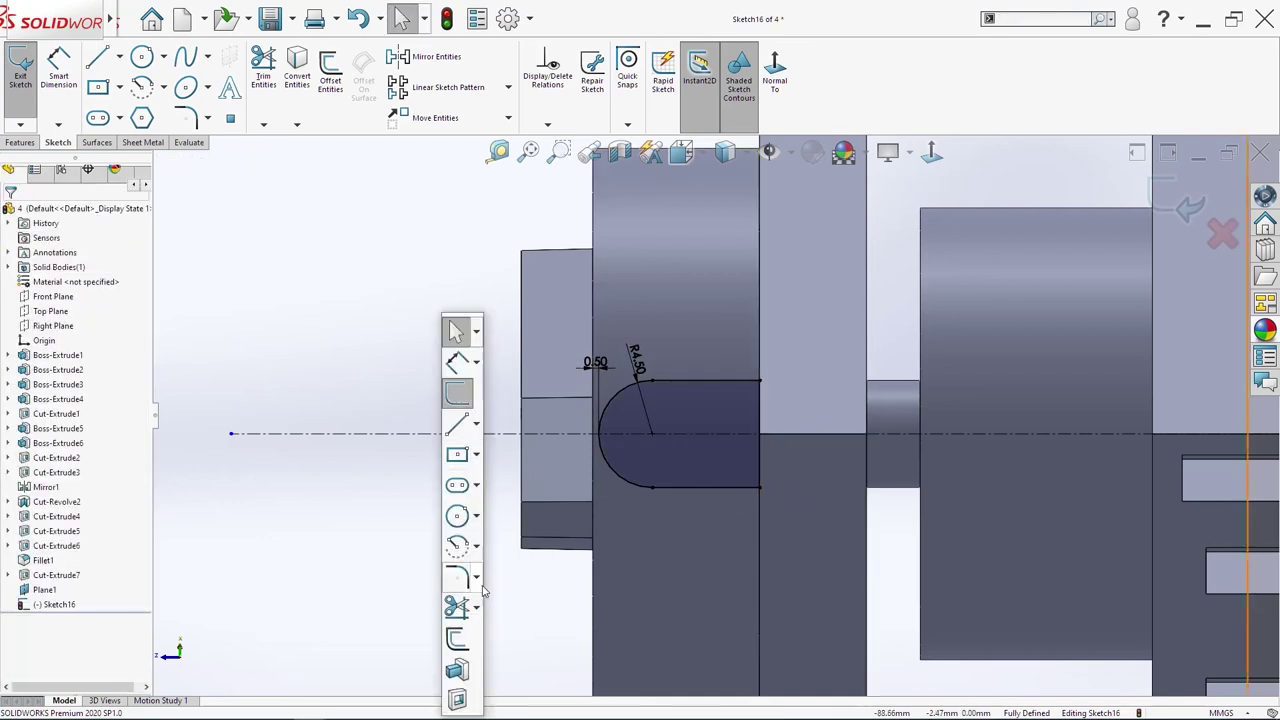
click(458, 700)
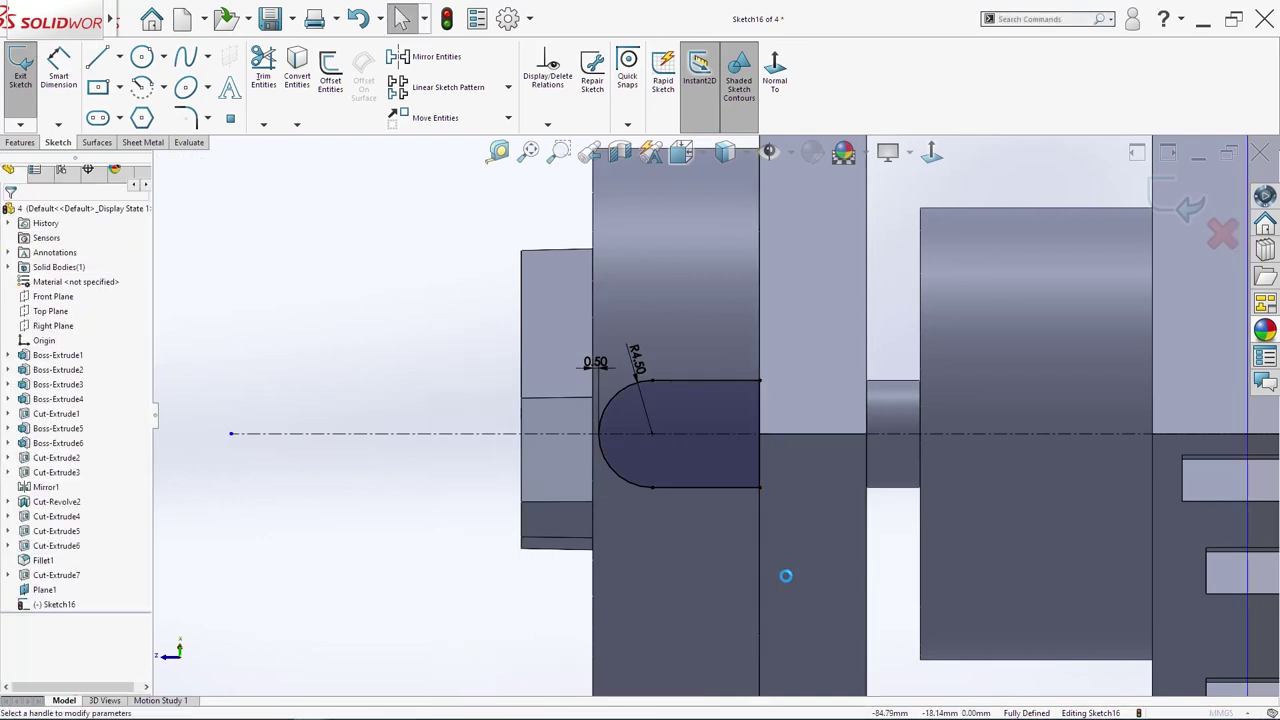
middle_drag(838, 538, 873, 544)
scroll(728, 375, down, 3)
mouse_move(704, 470)
middle_down()
mouse_move(708, 443)
mouse_move(727, 438)
mouse_move(703, 446)
mouse_move(700, 469)
mouse_move(706, 455)
middle_up()
click(1166, 196)
click(946, 486)
Step: Mirror the collar's rounded slot cut about the Right Plane
middle_drag(946, 486, 884, 396)
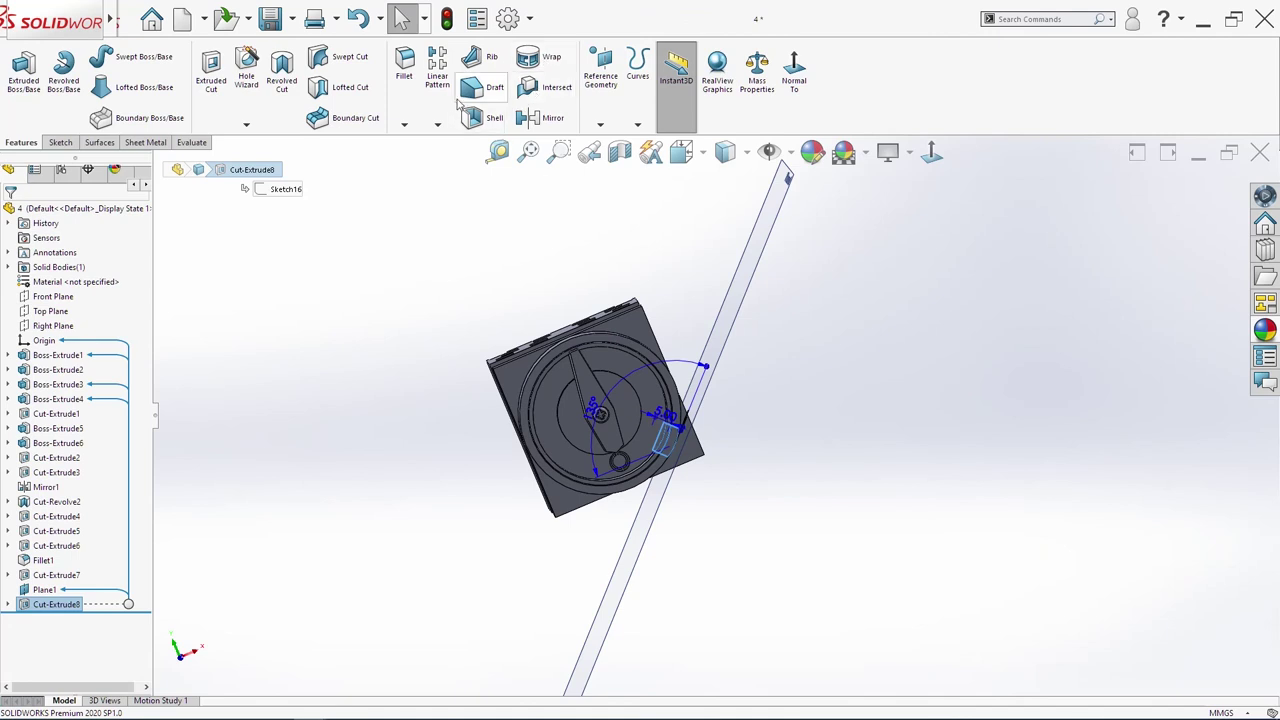
click(437, 124)
click(468, 173)
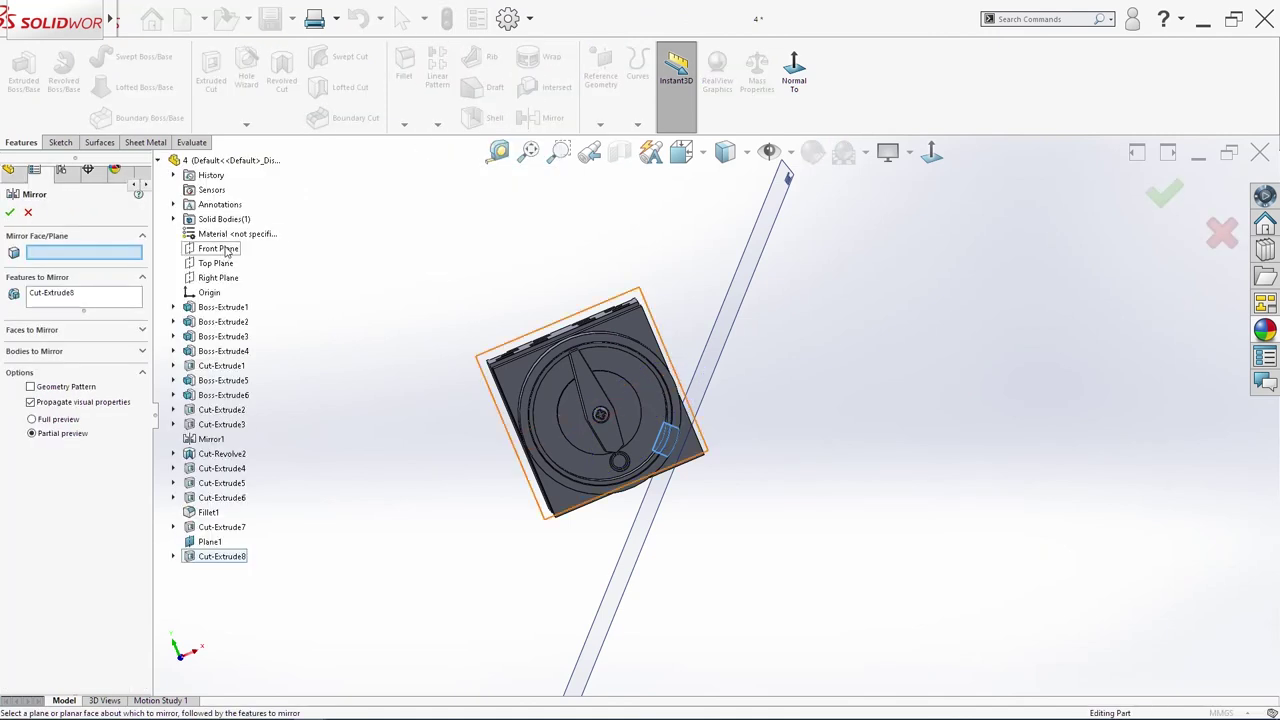
click(217, 277)
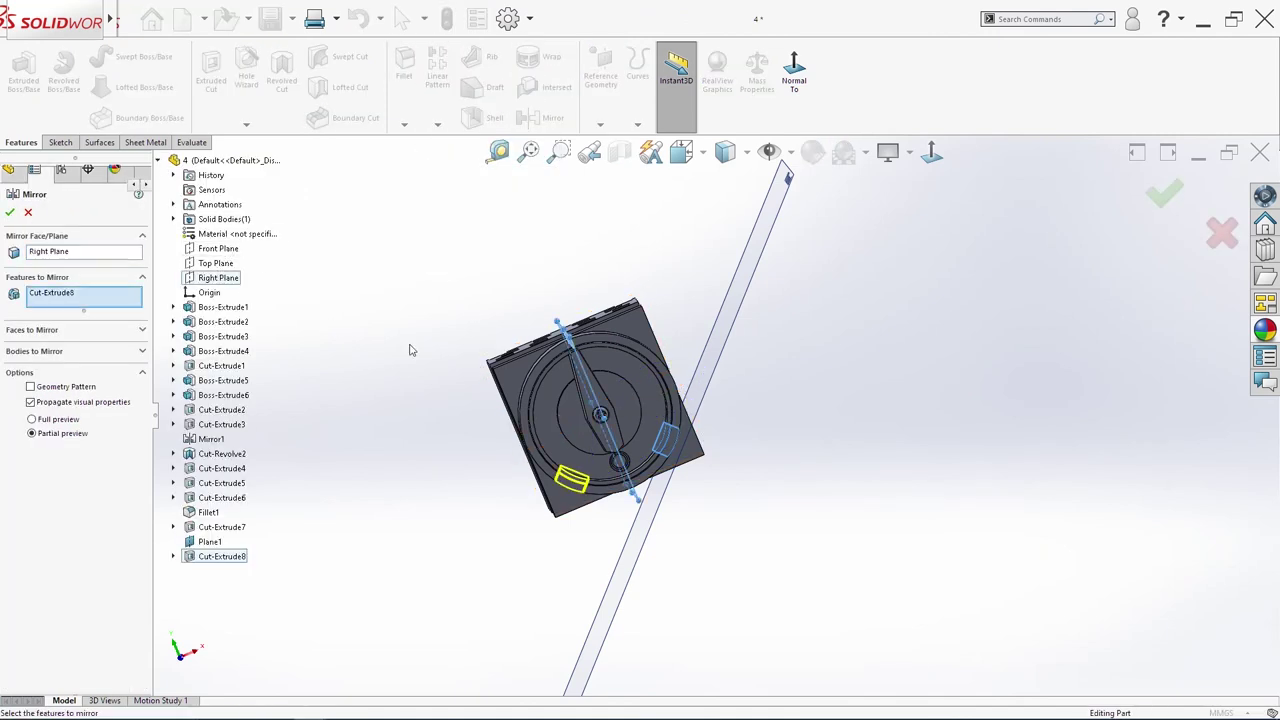
click(1169, 203)
Step: Hide the angled reference plane and save the part
middle_drag(789, 457, 842, 512)
right_click(44, 590)
click(46, 404)
key(ctrl+s)
Step: Color the rear terminal block's base extrusion gray with RGB 192, 192, 192
middle_drag(406, 489, 412, 360)
click(715, 390)
right_click(60, 358)
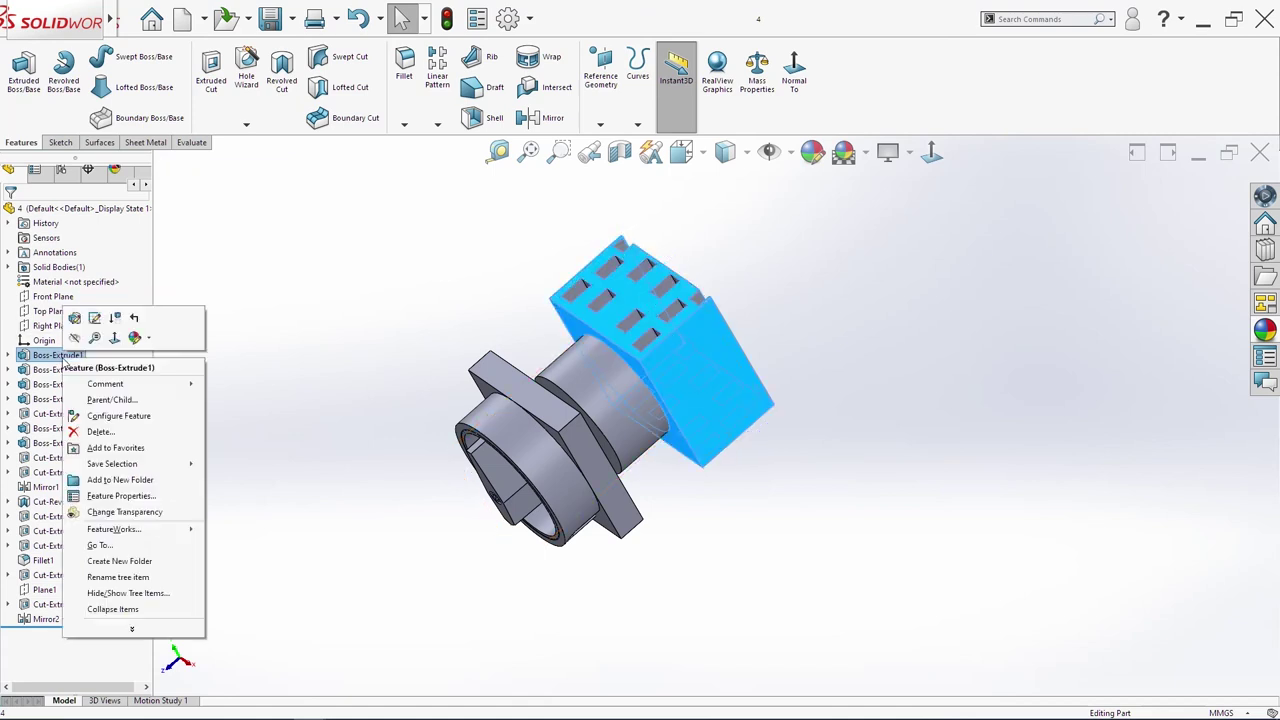
click(134, 337)
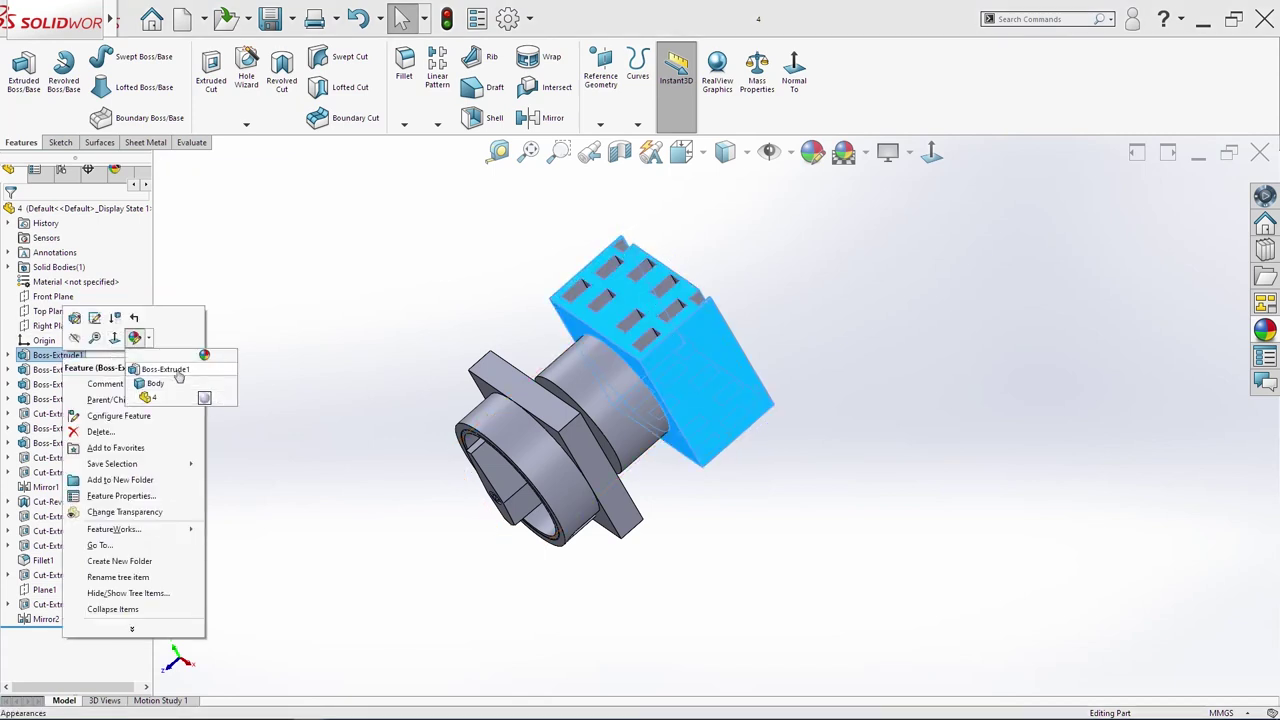
click(176, 370)
click(103, 482)
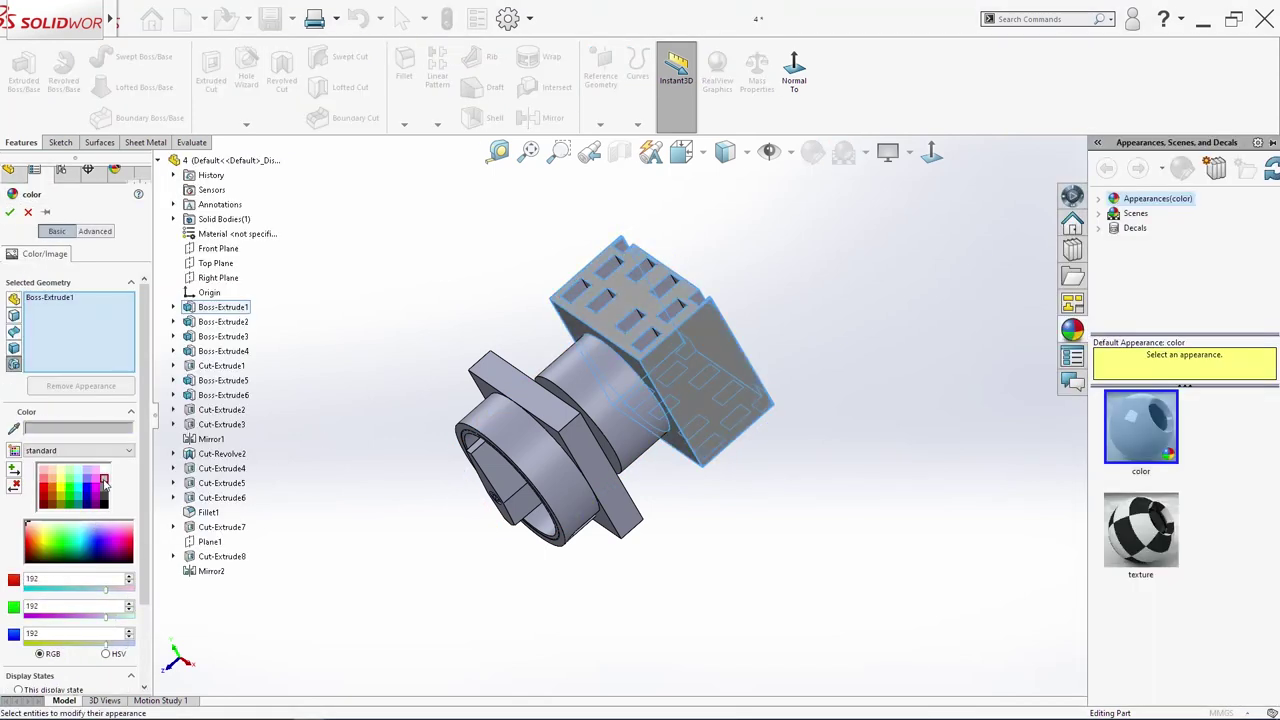
click(10, 212)
Step: Color the cylinder extrusion between the terminal block and the square plate dark gray
click(613, 425)
right_click(78, 370)
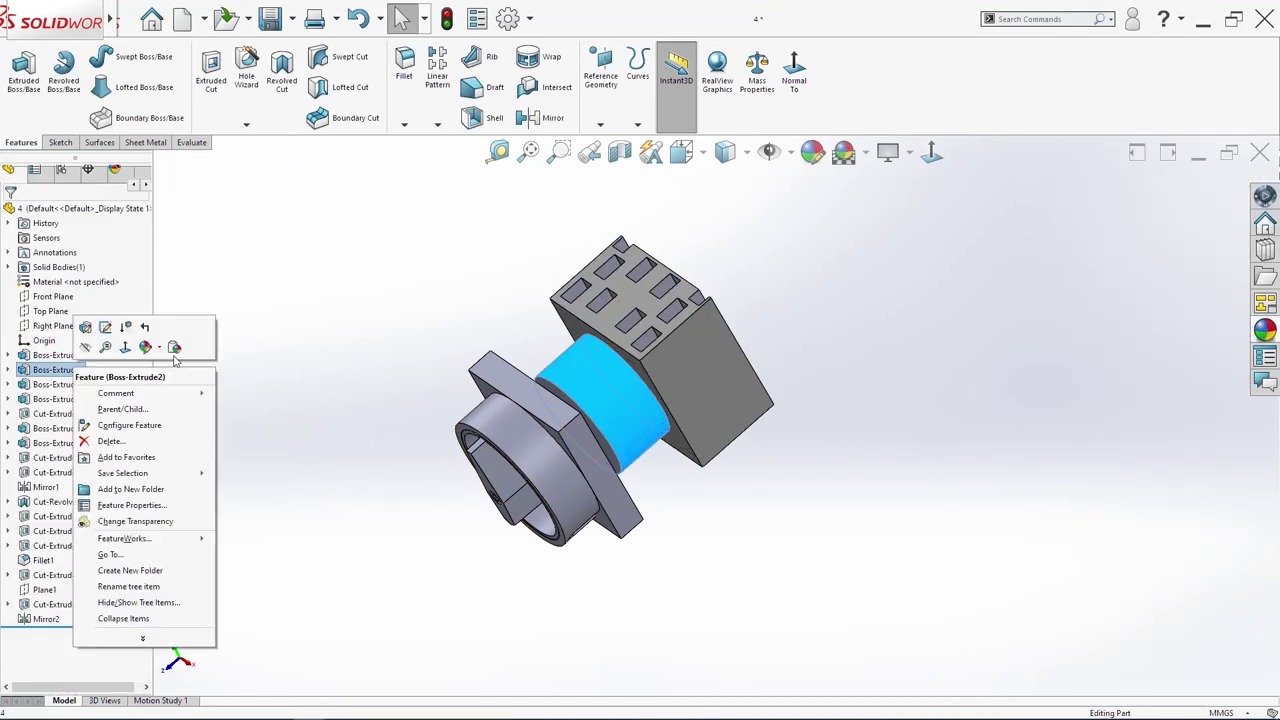
click(145, 347)
click(185, 380)
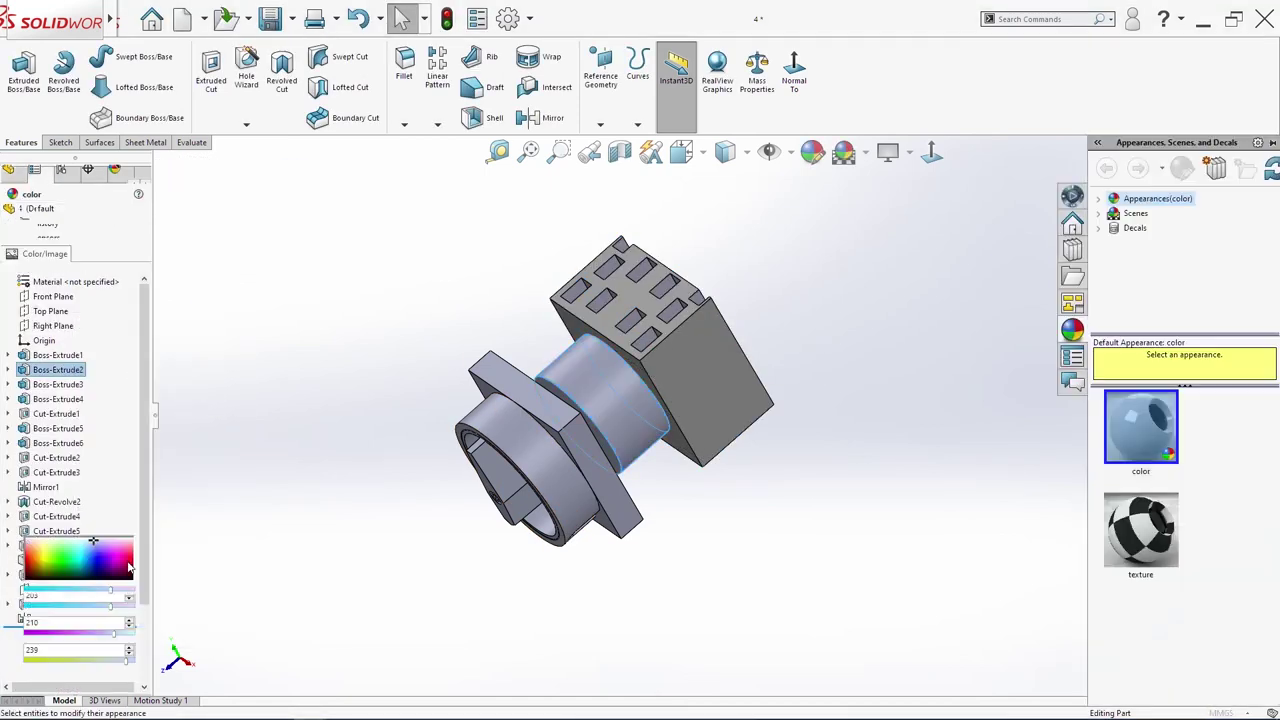
click(104, 498)
click(10, 212)
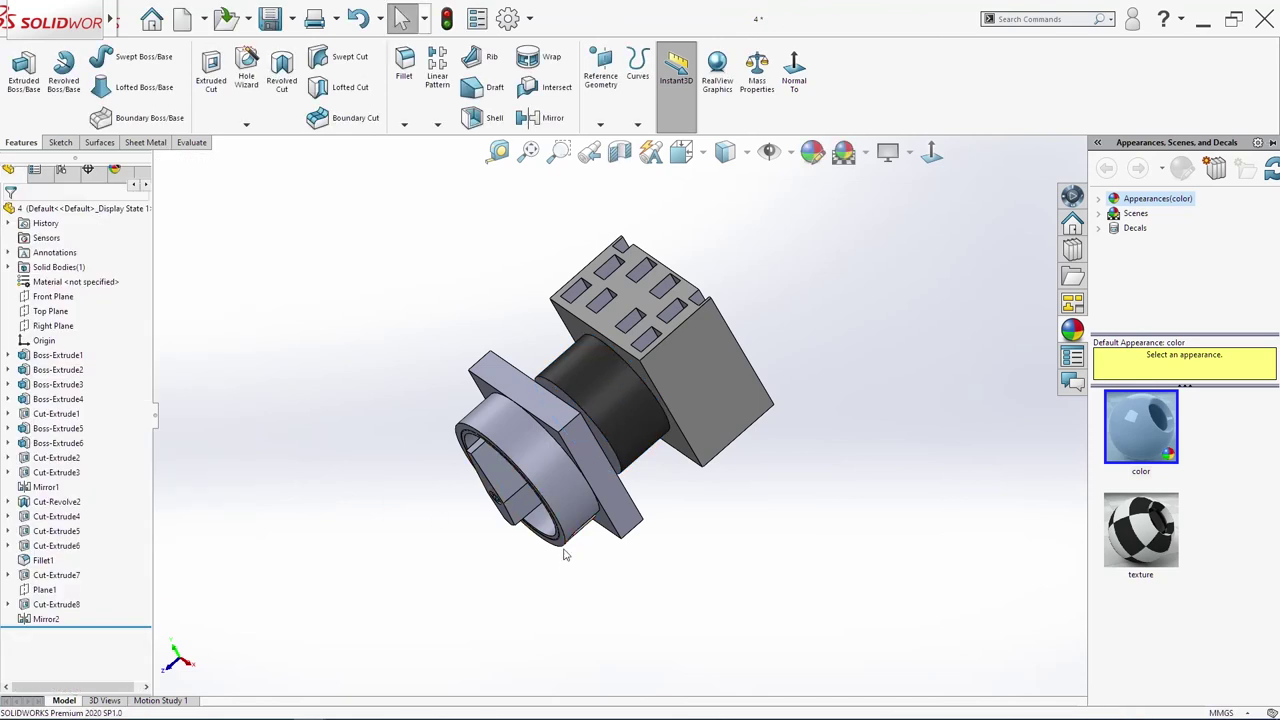
click(783, 586)
Step: Color the square plate's rear face dark gray with RGB 64, 64, 64
middle_drag(719, 532, 571, 514)
right_click(572, 405)
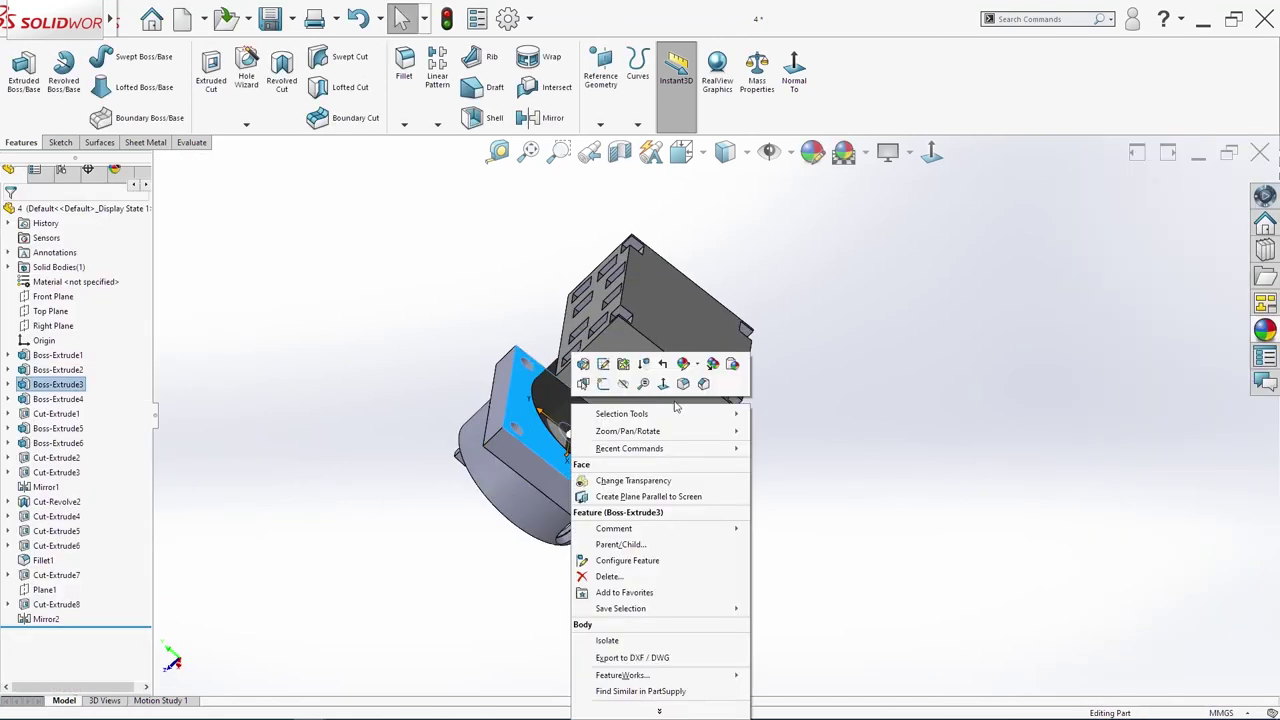
click(698, 365)
click(745, 403)
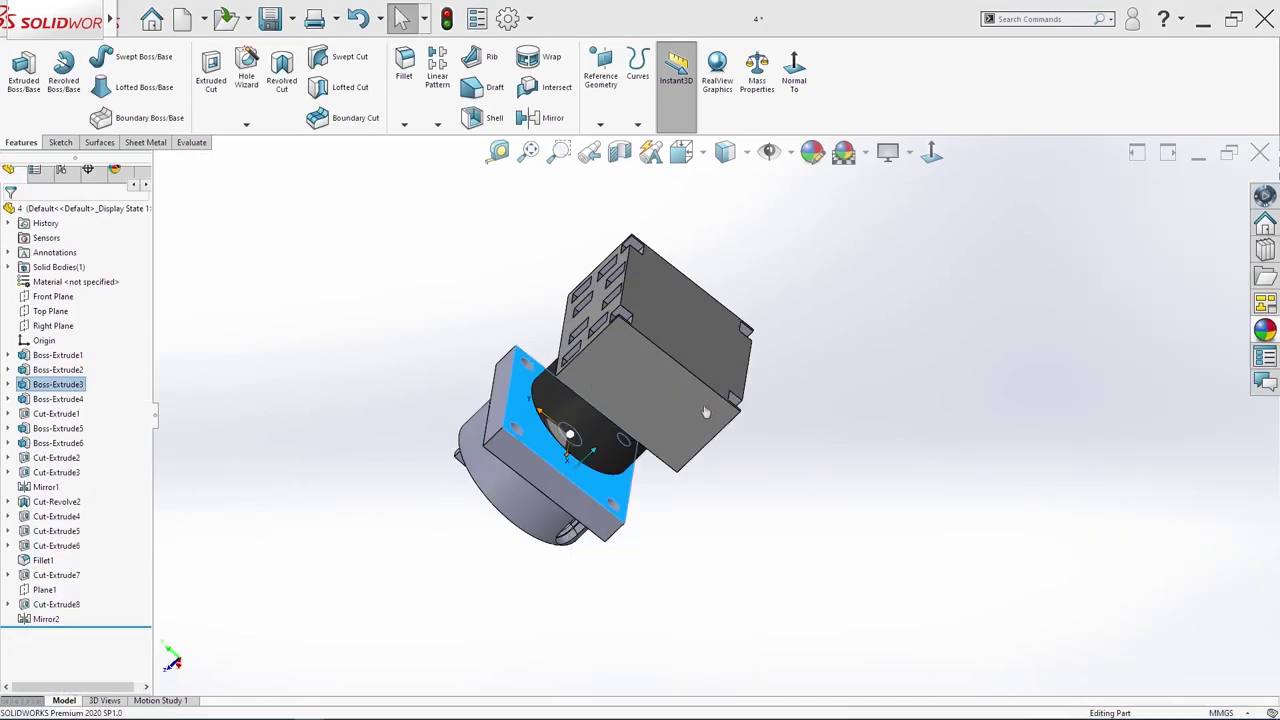
click(104, 497)
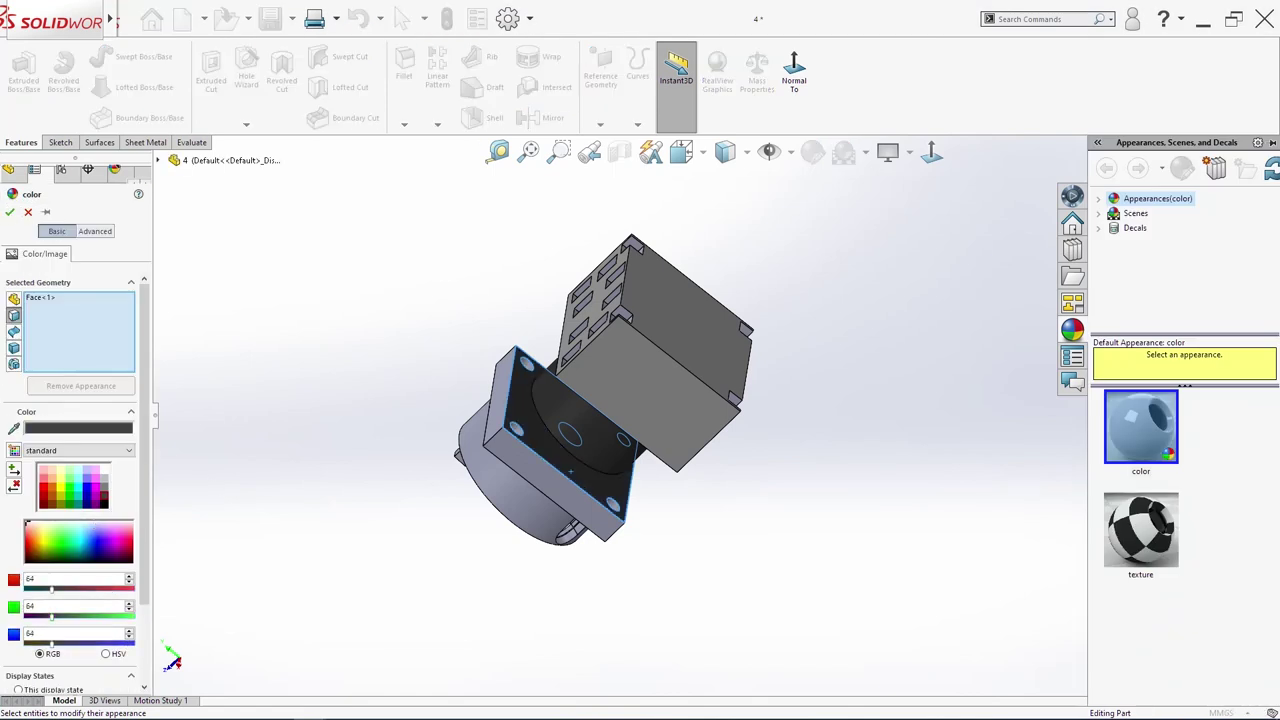
click(10, 212)
click(520, 495)
middle_drag(520, 495, 600, 478)
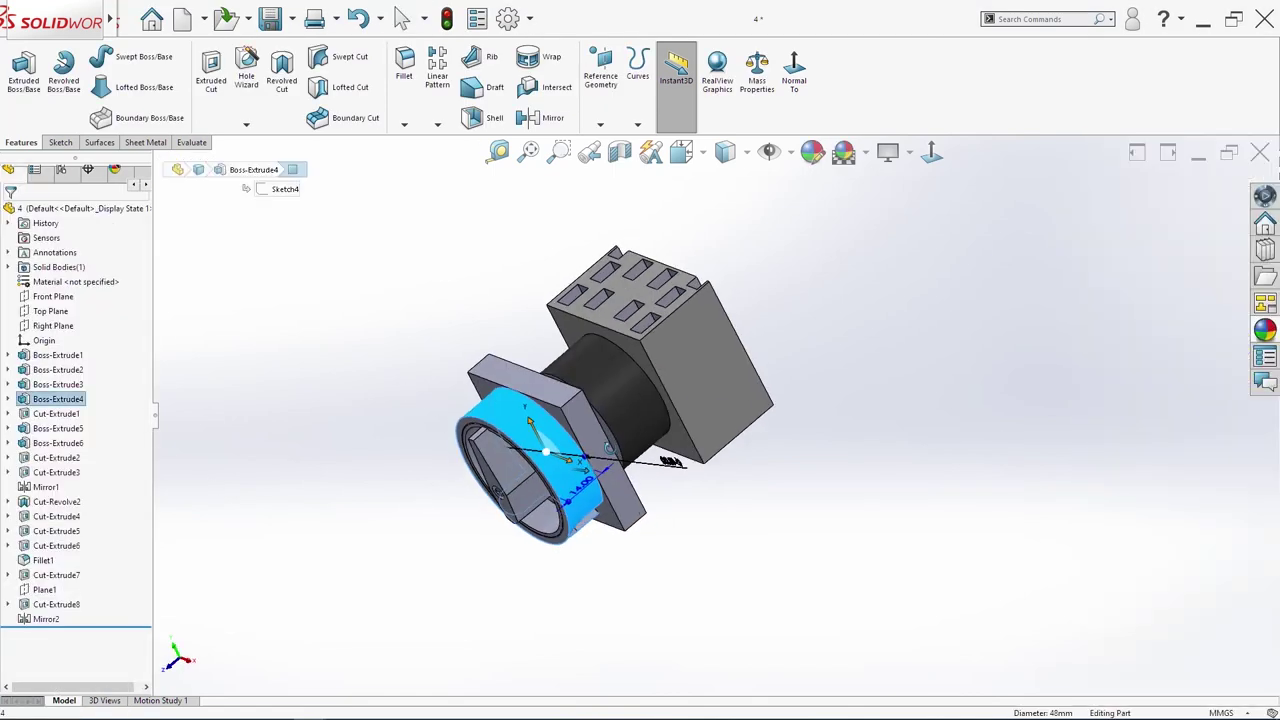
click(70, 401)
click(50, 385)
right_click(52, 386)
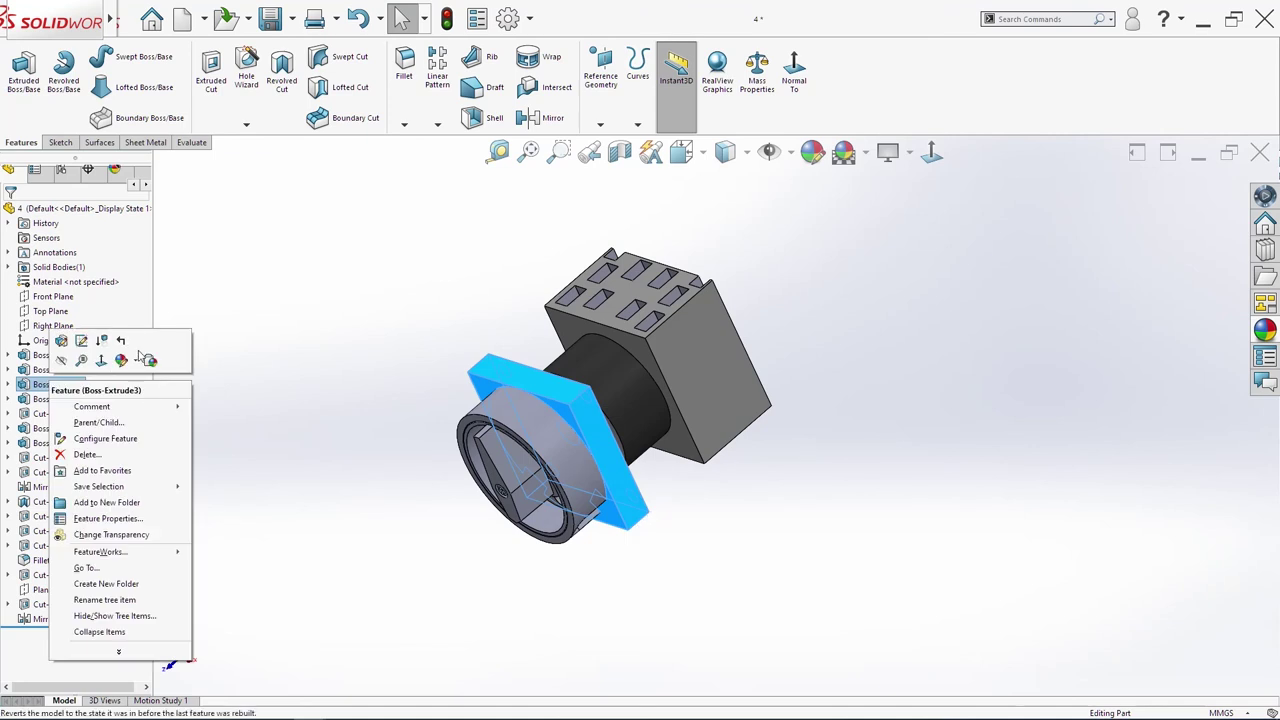
Step: Color the selected faces of the square plate and the round collar yellow with RGB 255, 255, 0
middle_drag(690, 569, 751, 408)
click(601, 506)
ctrl+click(543, 420)
scroll(543, 419, down, 3)
ctrl+click(480, 359)
ctrl+click(622, 270)
middle_drag(622, 271, 645, 300)
middle_drag(580, 560, 533, 362)
right_click(533, 362)
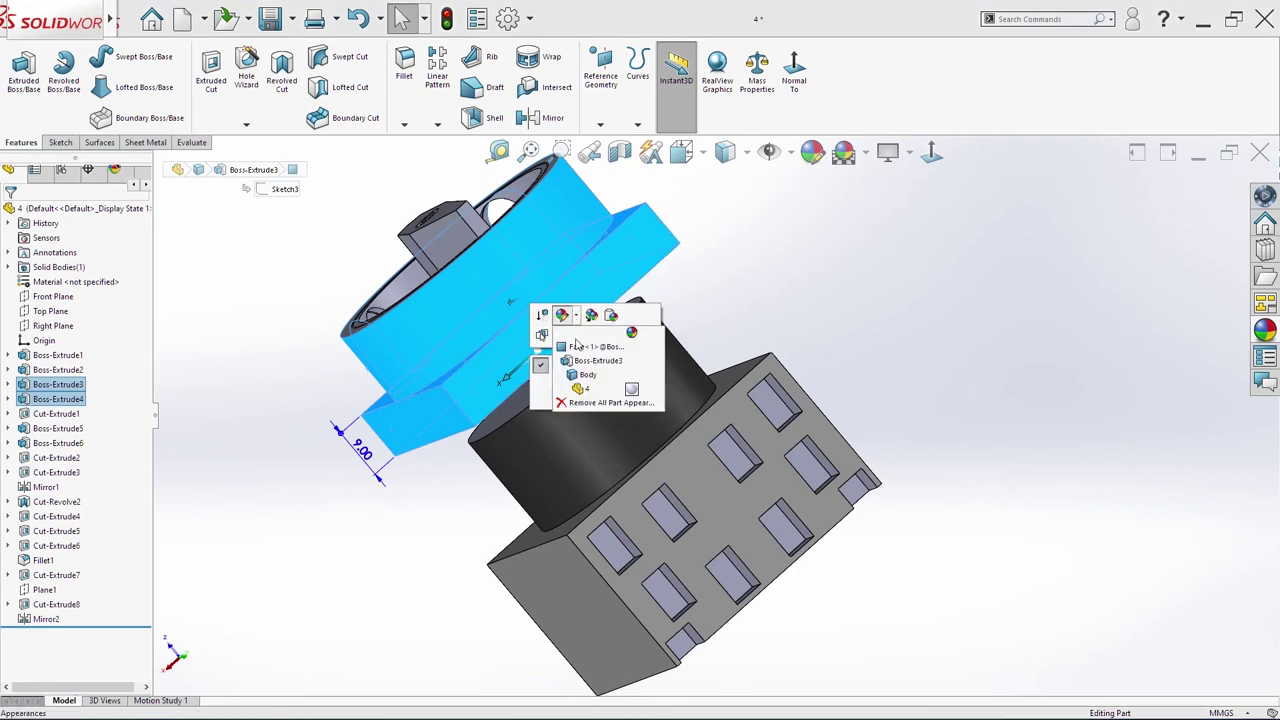
click(593, 315)
click(75, 482)
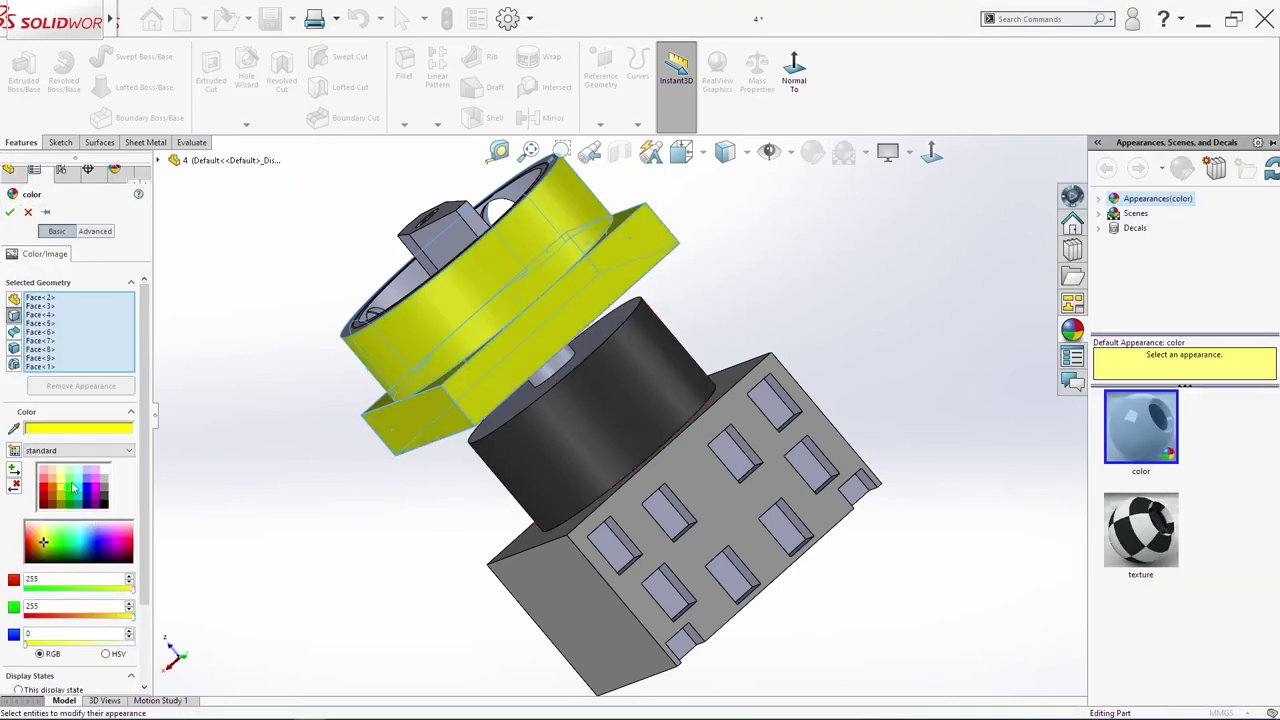
click(12, 213)
Step: Color the inner faces of both collar slot cuts, the groove's outer wall and the collar's front rim yellow
middle_drag(229, 400, 517, 458)
scroll(785, 418, down, 4)
click(670, 310)
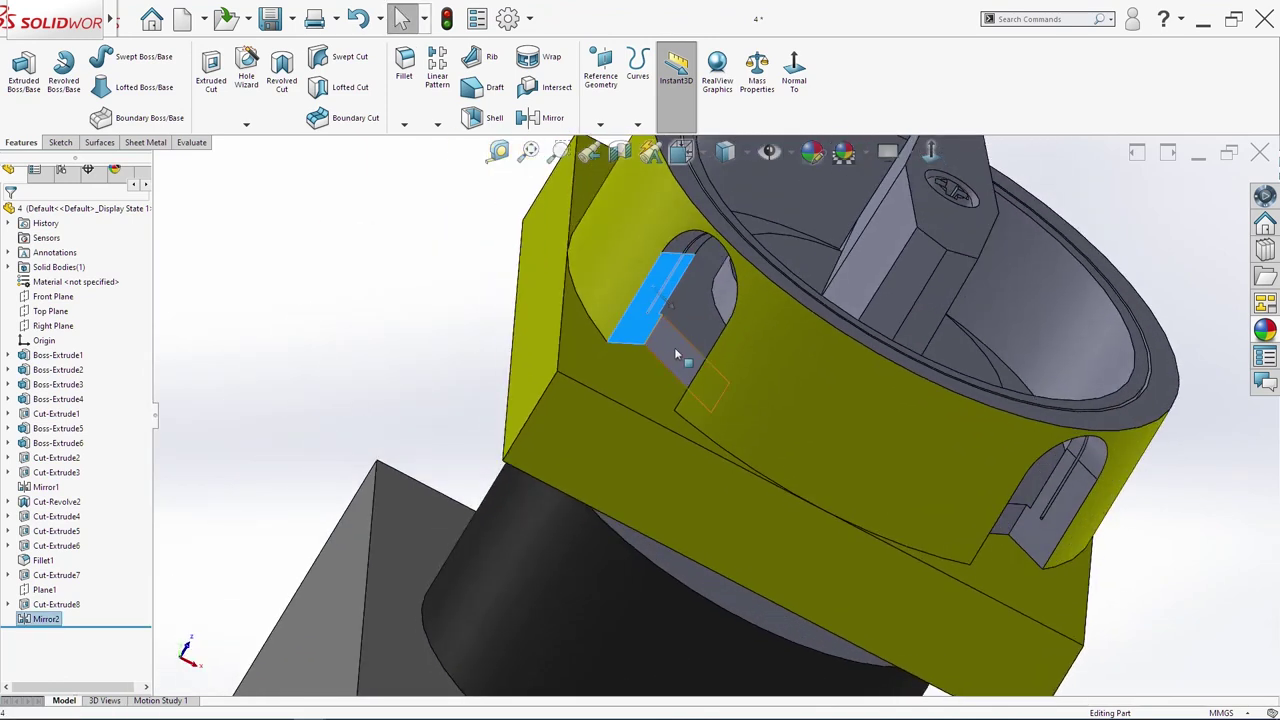
middle_drag(680, 260, 785, 379)
mouse_move(893, 351)
middle_down()
mouse_move(757, 414)
mouse_move(443, 387)
mouse_move(392, 368)
mouse_move(376, 325)
mouse_move(332, 456)
middle_up()
click(394, 370)
middle_drag(378, 320, 363, 477)
scroll(446, 275, down, 5)
middle_drag(446, 275, 423, 354)
click(430, 421)
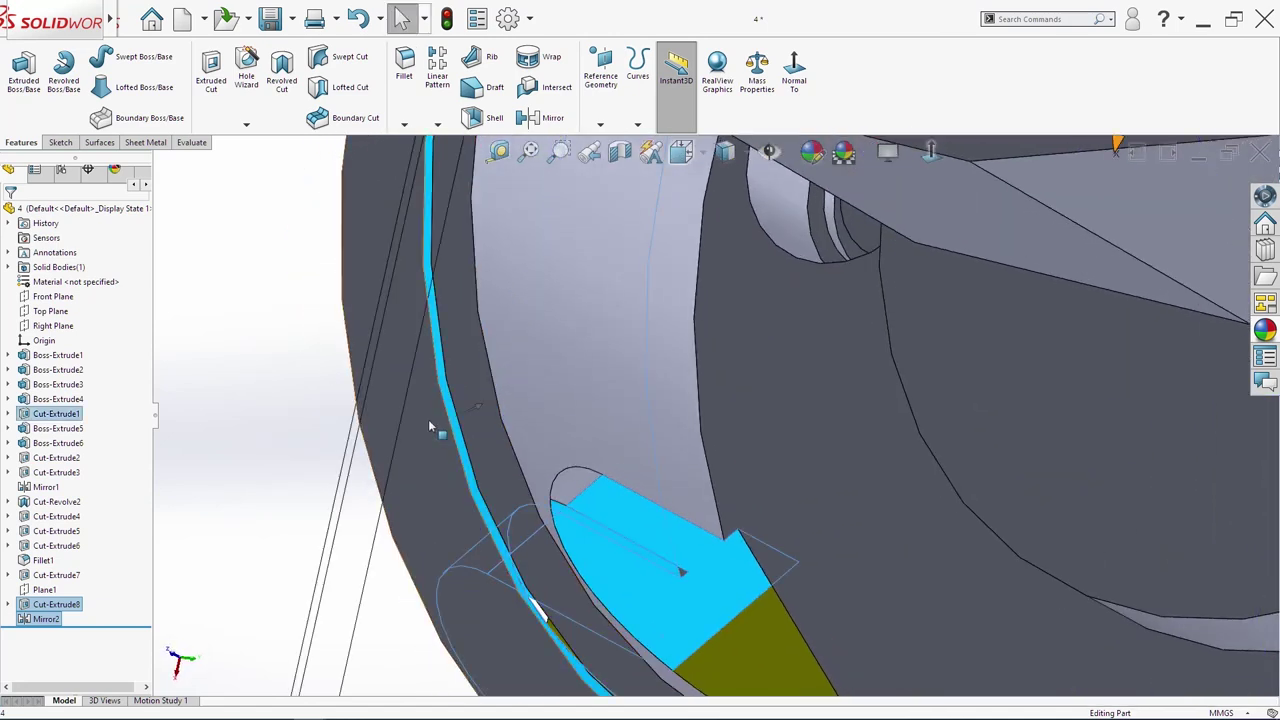
right_click(430, 410)
click(480, 363)
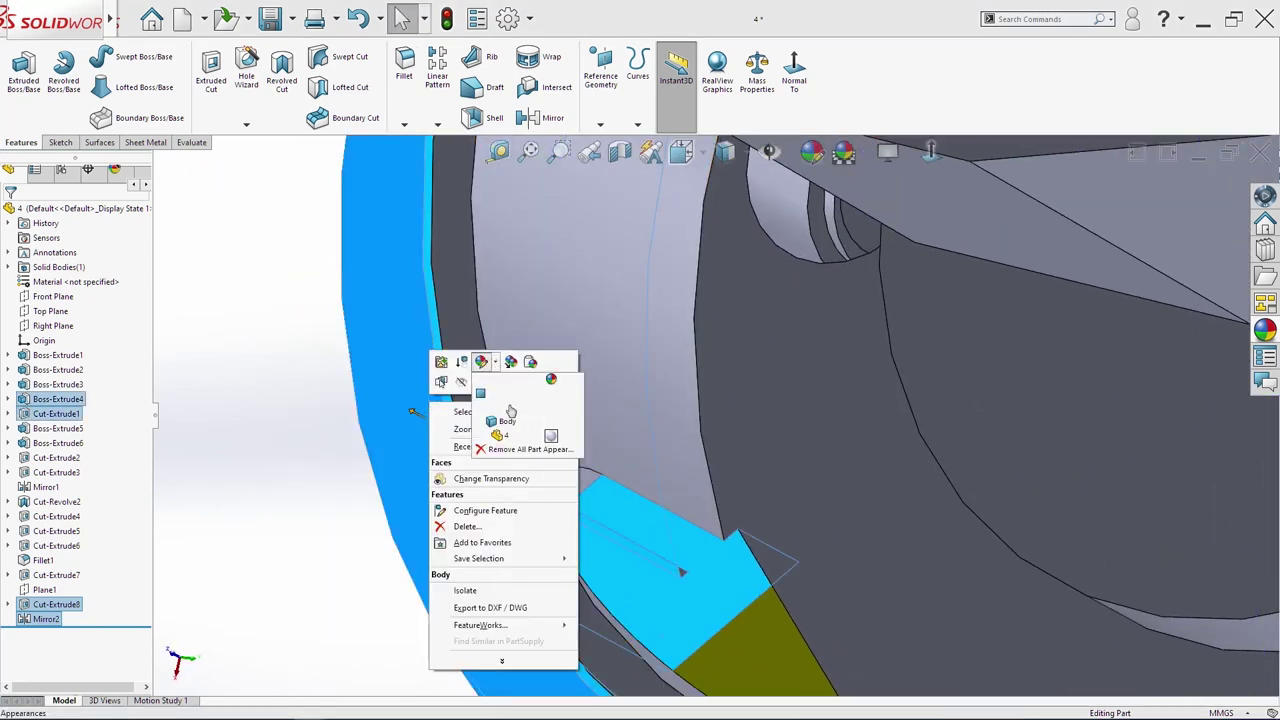
click(495, 405)
click(65, 495)
click(10, 213)
Step: Color the circular face inside the small round recess below the knob's handle yellow
scroll(269, 386, up, 5)
middle_drag(602, 385, 799, 506)
scroll(648, 480, up, 4)
middle_drag(900, 592, 868, 551)
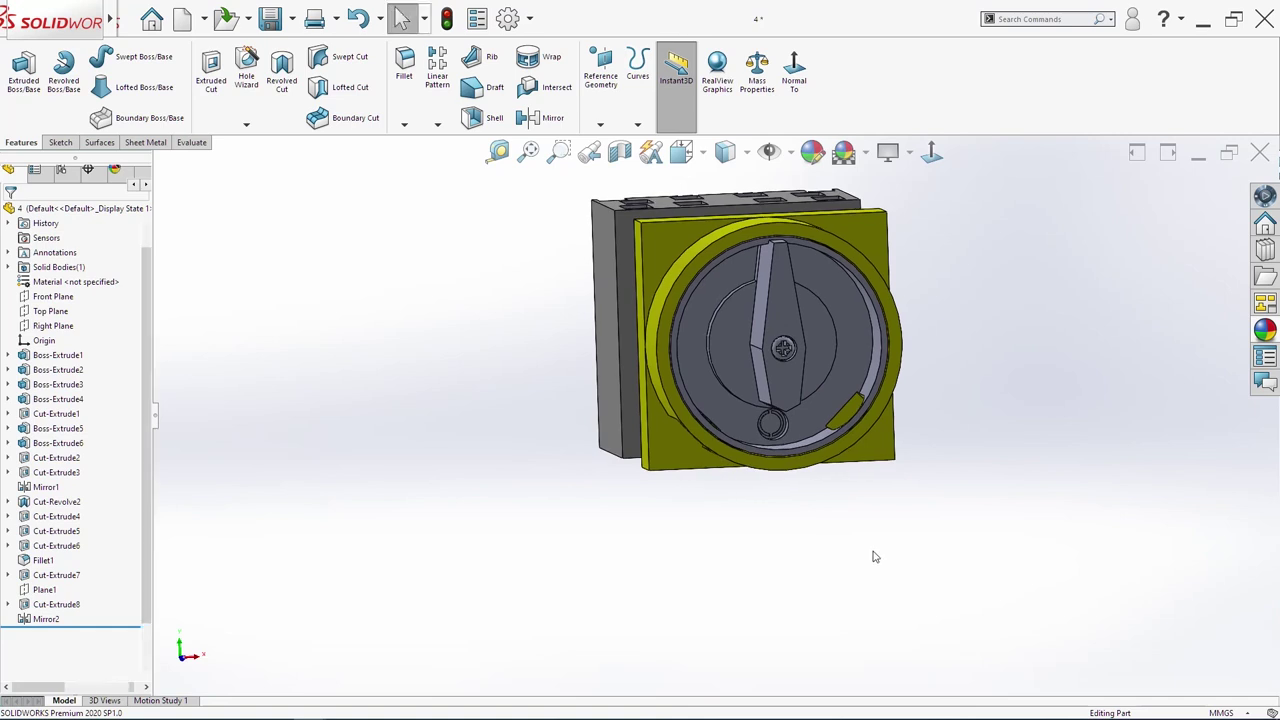
scroll(700, 467, up, 5)
click(697, 462)
scroll(708, 441, down, 2)
scroll(711, 441, up, 1)
right_click(708, 441)
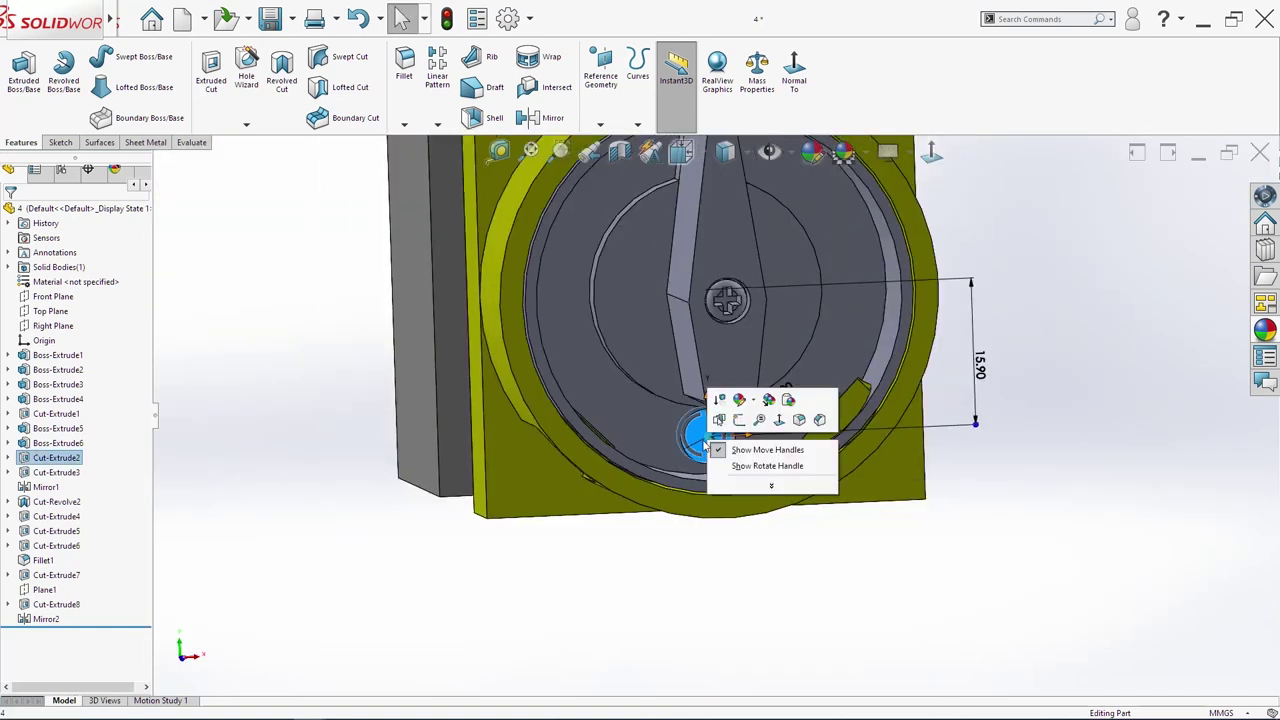
click(741, 401)
click(741, 401)
click(741, 401)
click(768, 431)
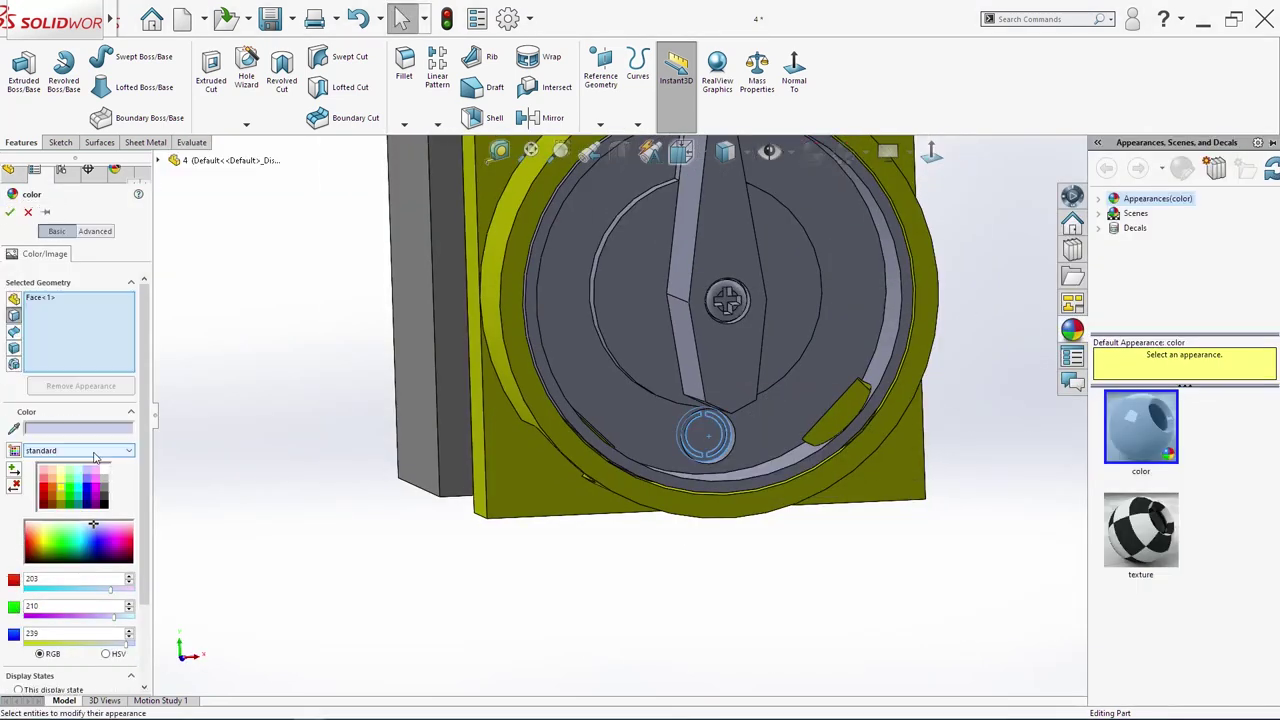
click(10, 212)
Step: Color the knob's features Boss-Extrude5, Boss-Extrude6 and Cut-Extrude1 red
scroll(712, 478, up, 2)
middle_drag(738, 487, 632, 452)
click(696, 338)
click(58, 428)
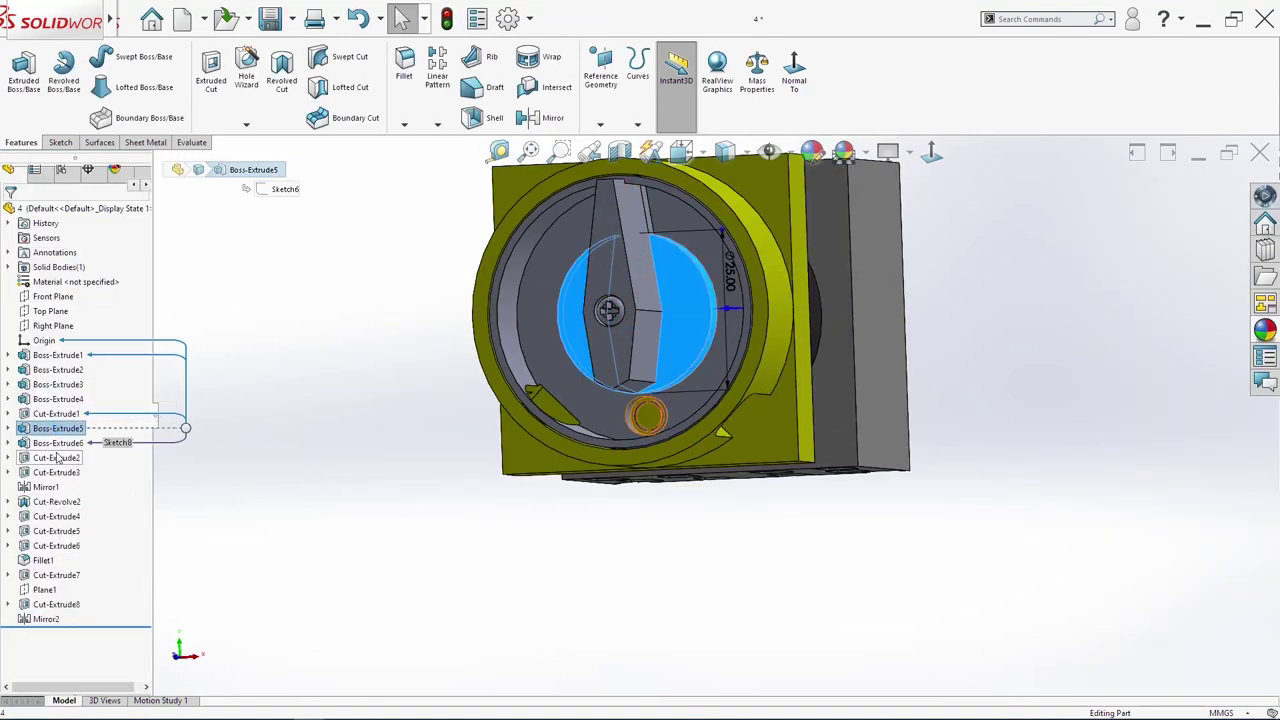
ctrl+click(53, 447)
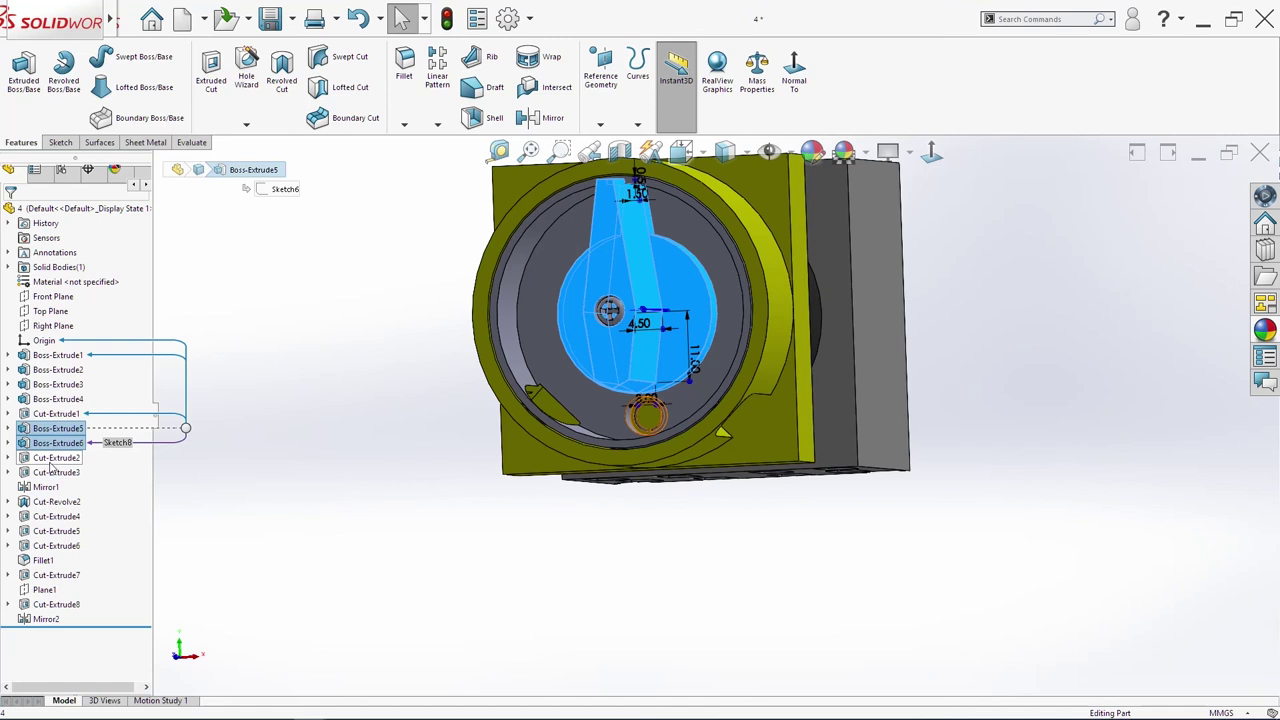
ctrl+click(50, 460)
ctrl+click(50, 460)
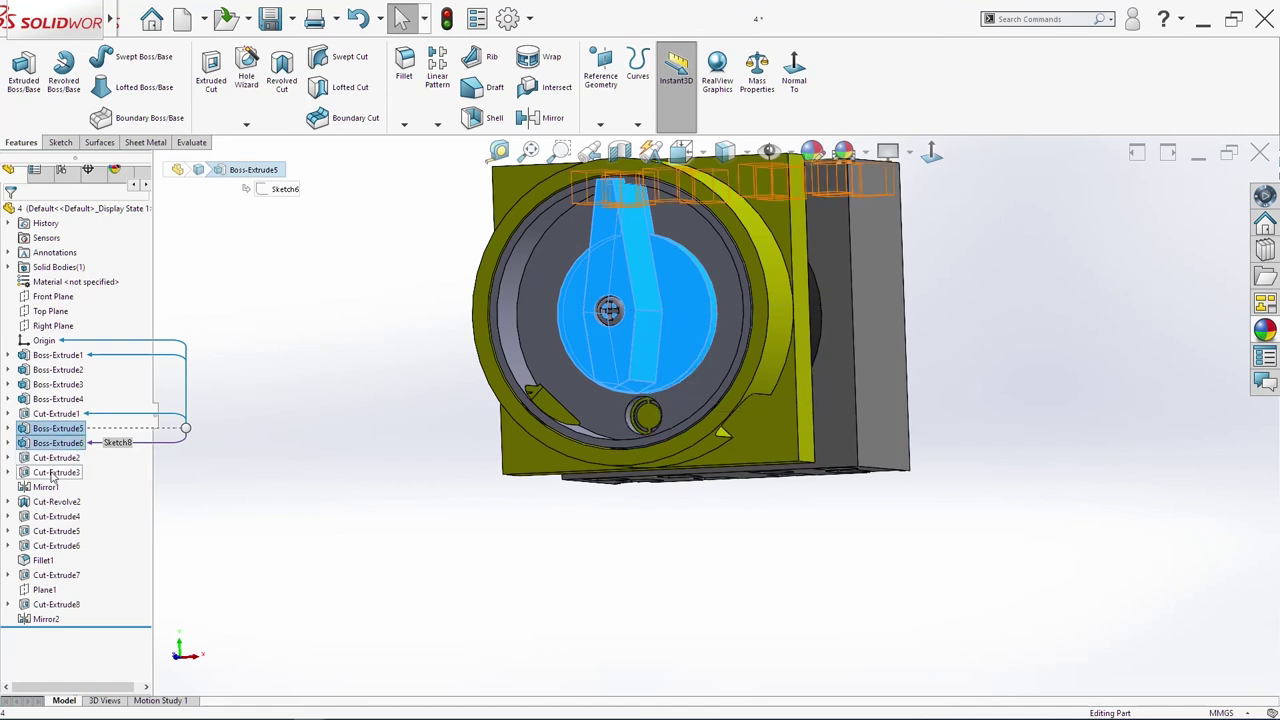
ctrl+click(50, 414)
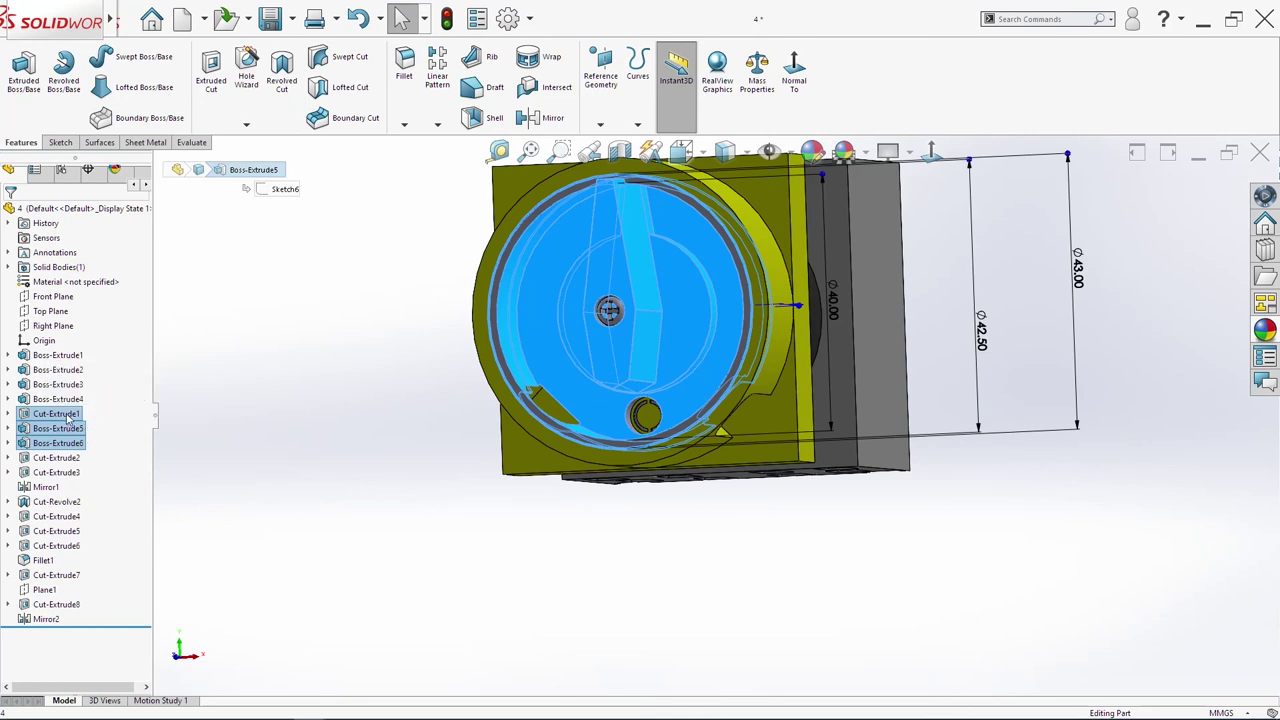
right_click(78, 414)
click(135, 396)
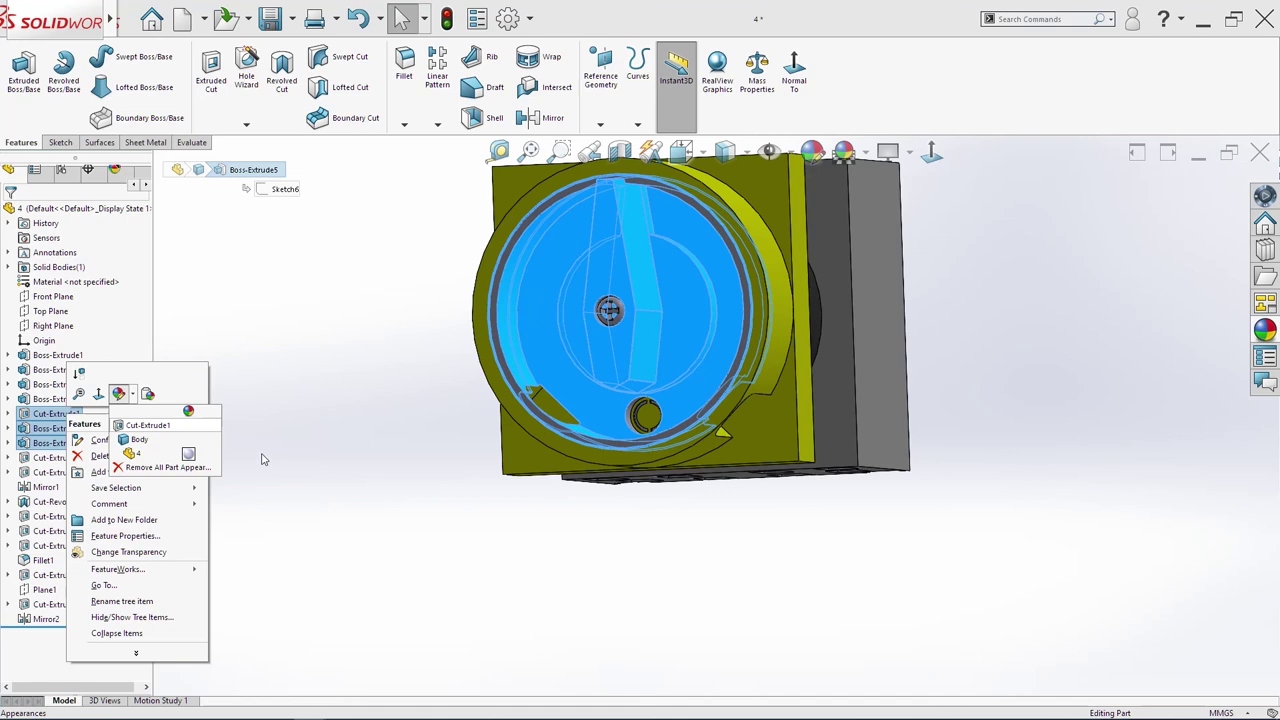
click(189, 430)
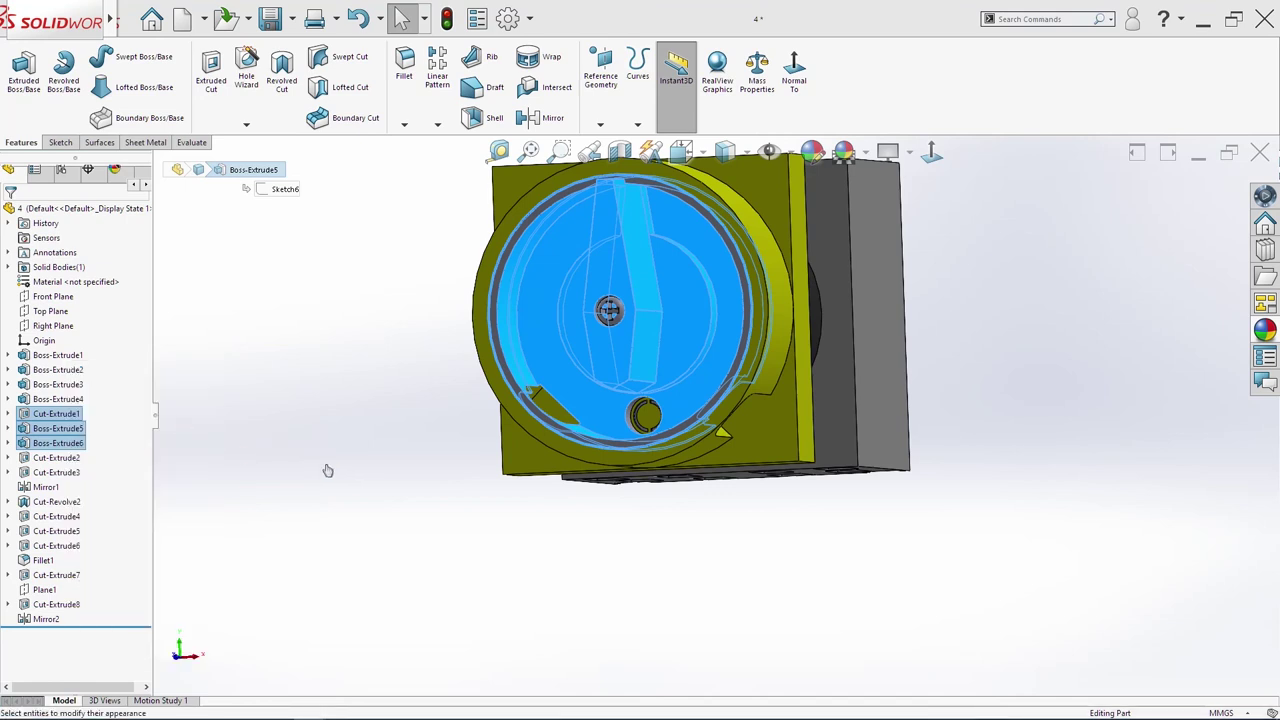
click(52, 490)
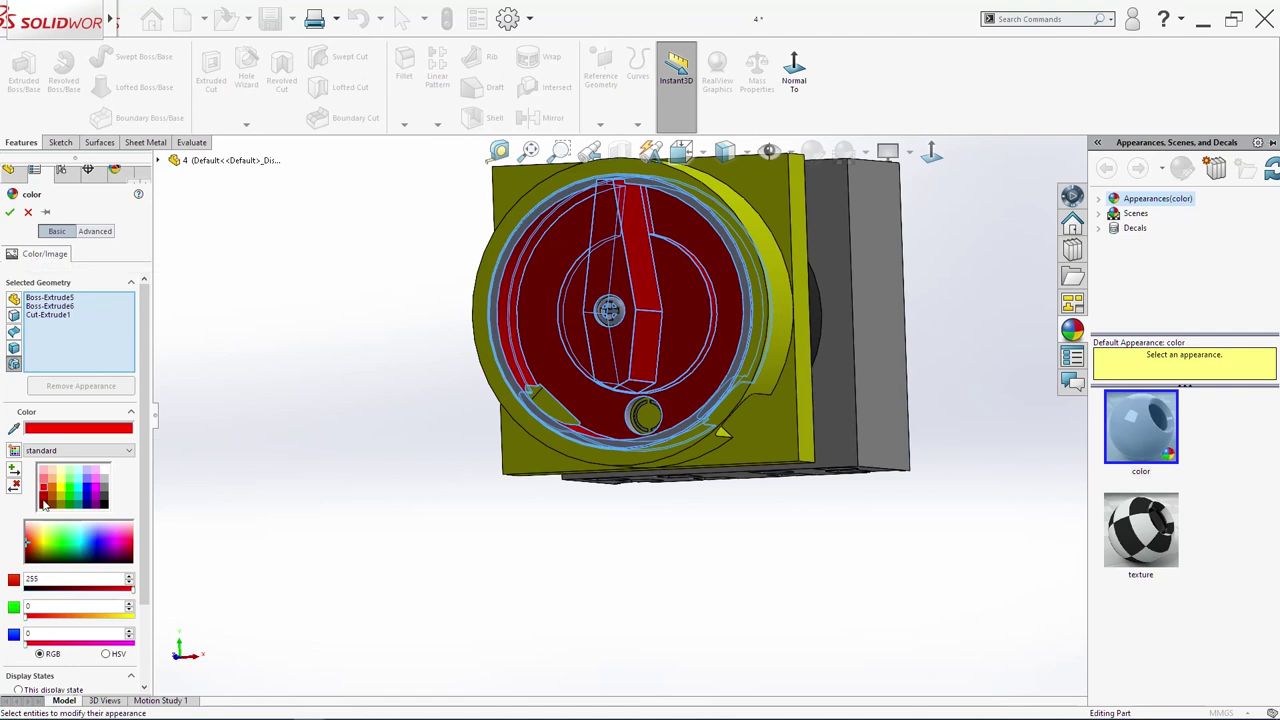
click(10, 211)
Step: Color the knob's front rim and the side wall of the small round recess below the handle red
middle_drag(591, 354, 630, 402)
scroll(594, 390, up, 3)
scroll(597, 391, down, 3)
scroll(630, 403, down, 4)
click(632, 403)
scroll(603, 534, down, 2)
middle_drag(603, 534, 570, 452)
ctrl+click(722, 537)
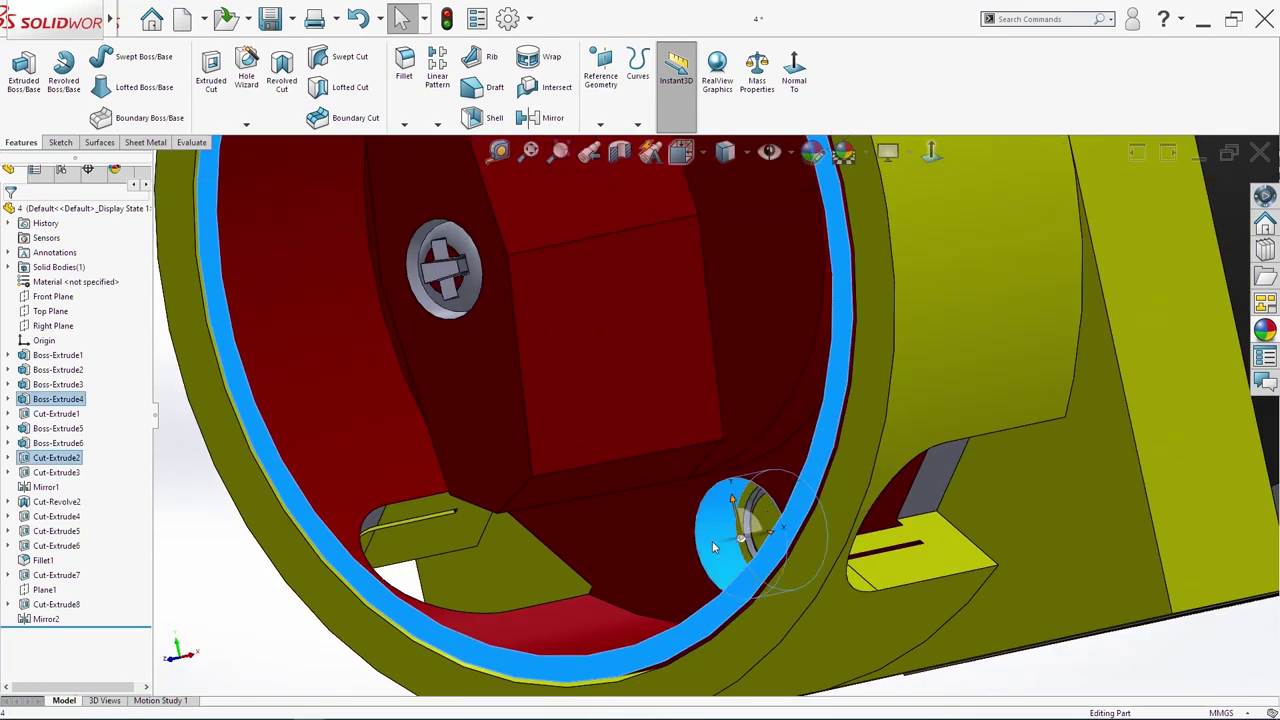
right_click(713, 543)
click(767, 418)
click(800, 449)
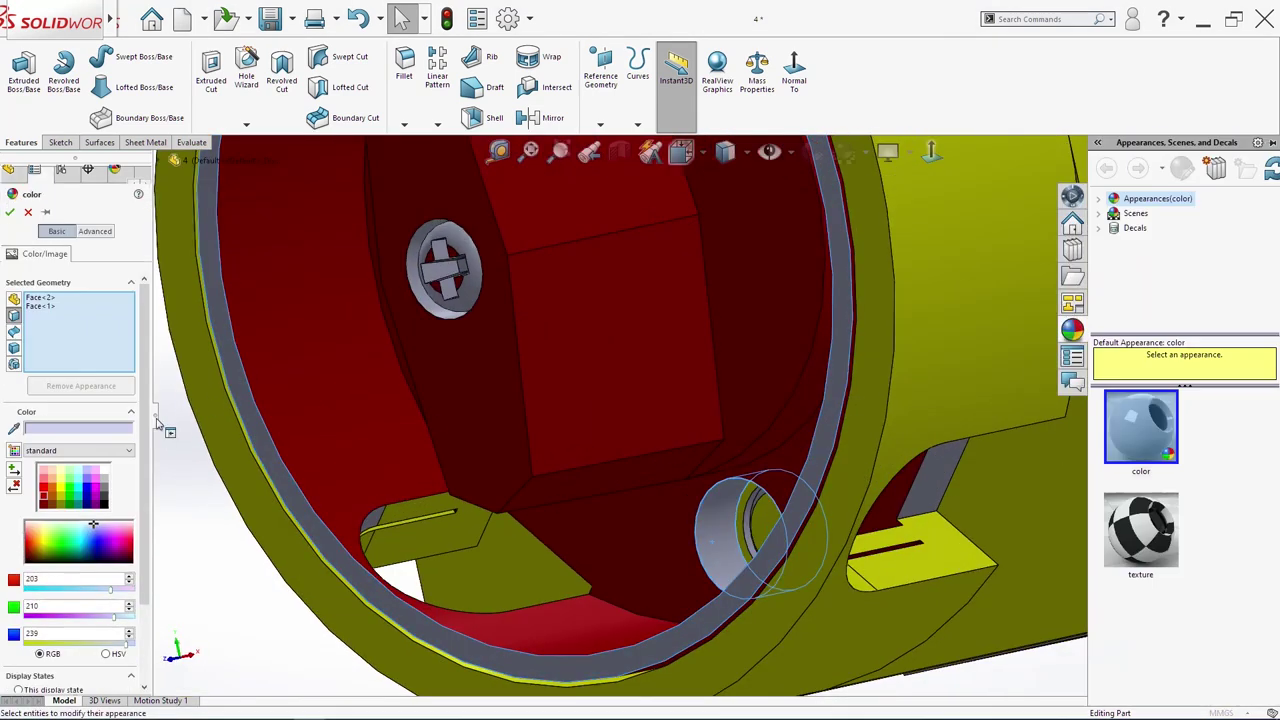
click(50, 498)
click(10, 212)
Step: Color the two knob faces inside the collar's mirrored side slots red with RGB 192, 0, 0
scroll(733, 517, up, 5)
middle_drag(737, 523, 931, 223)
click(820, 335)
ctrl+click(938, 220)
right_click(938, 220)
click(1004, 177)
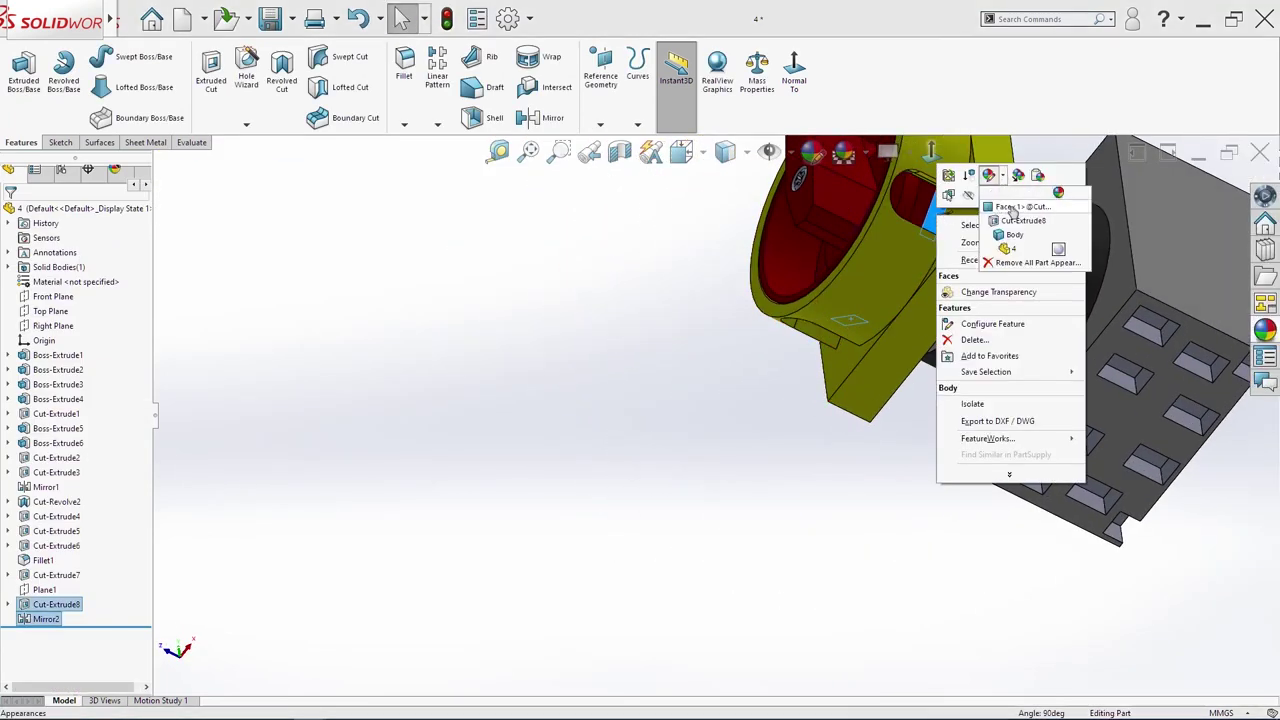
click(1012, 206)
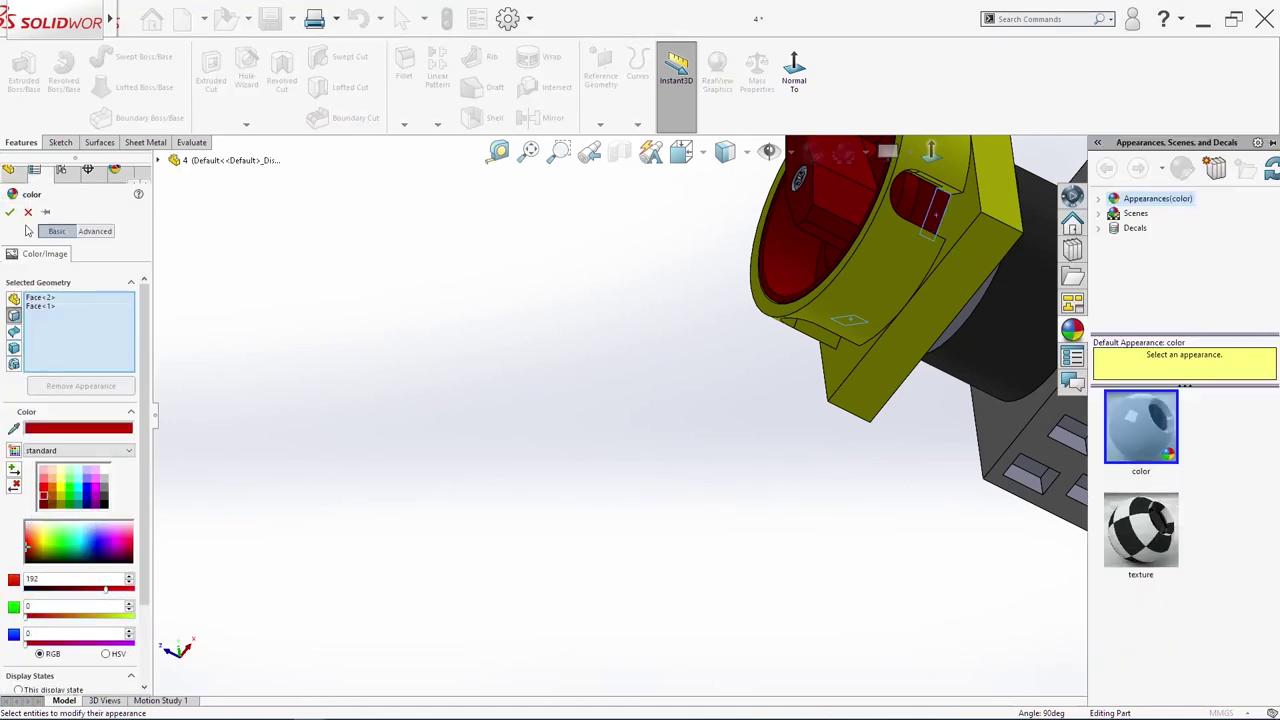
click(9, 212)
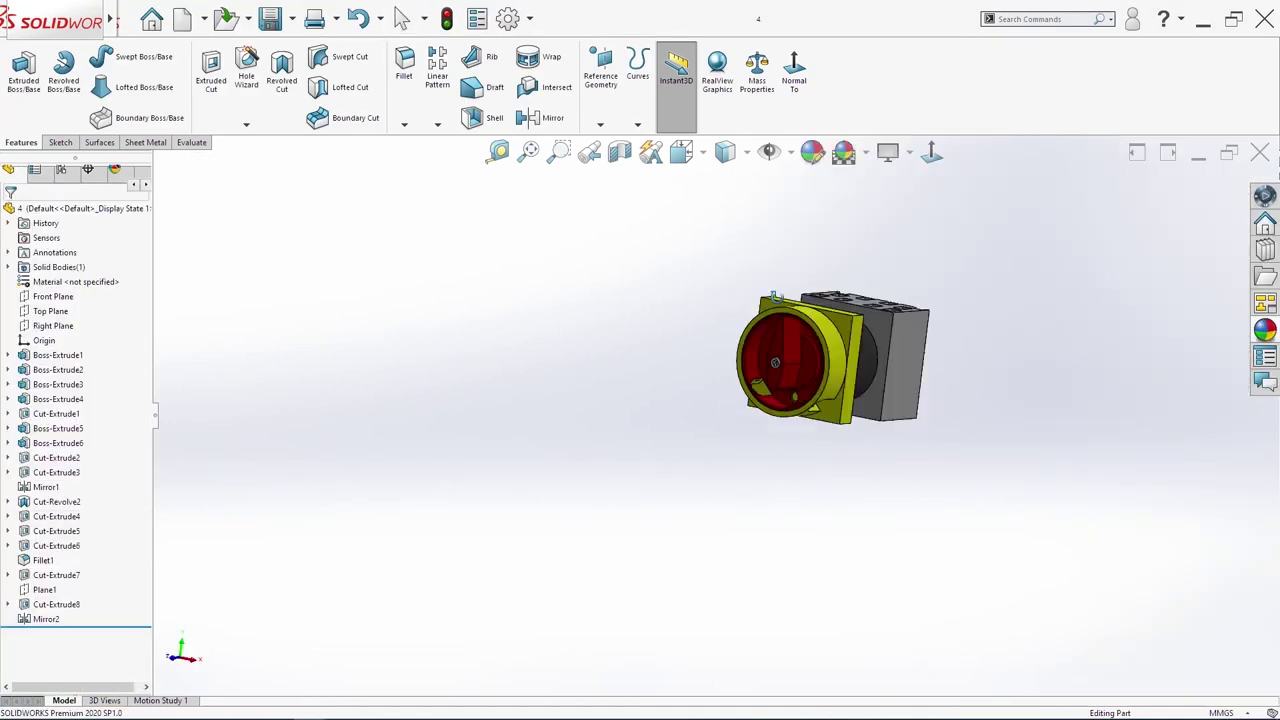
scroll(800, 328, down, 6)
middle_drag(843, 495, 945, 484)
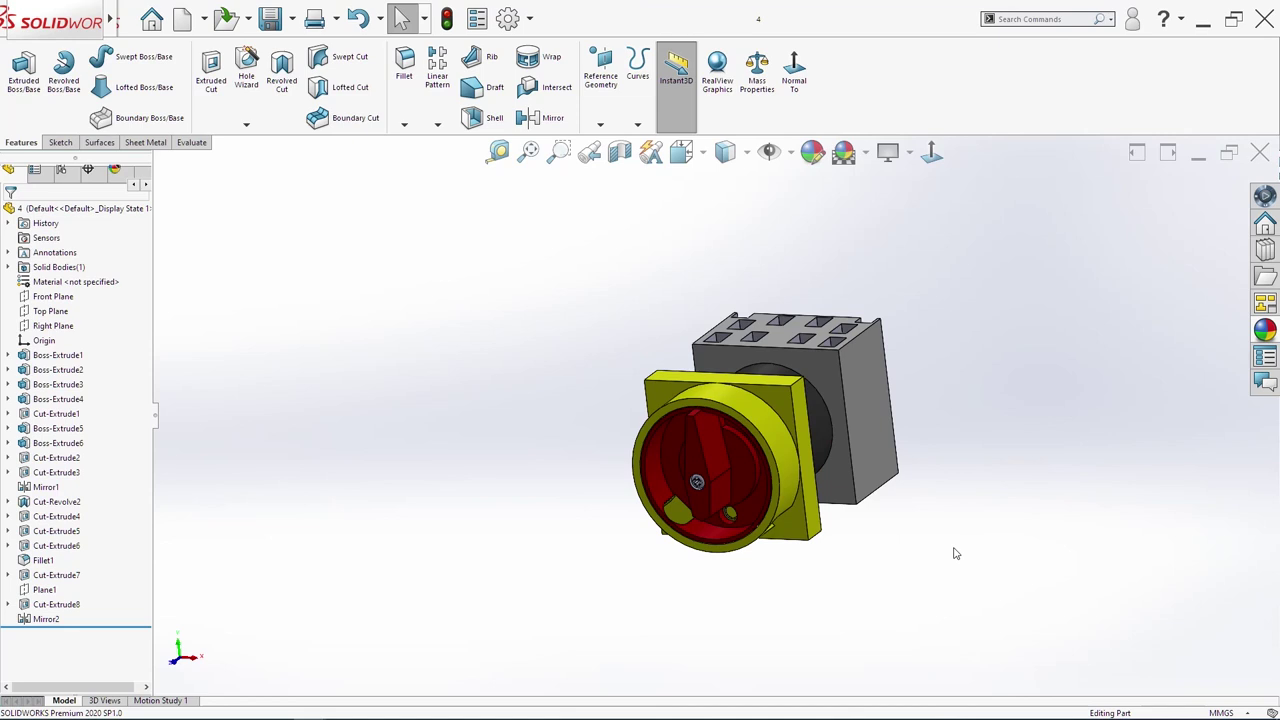